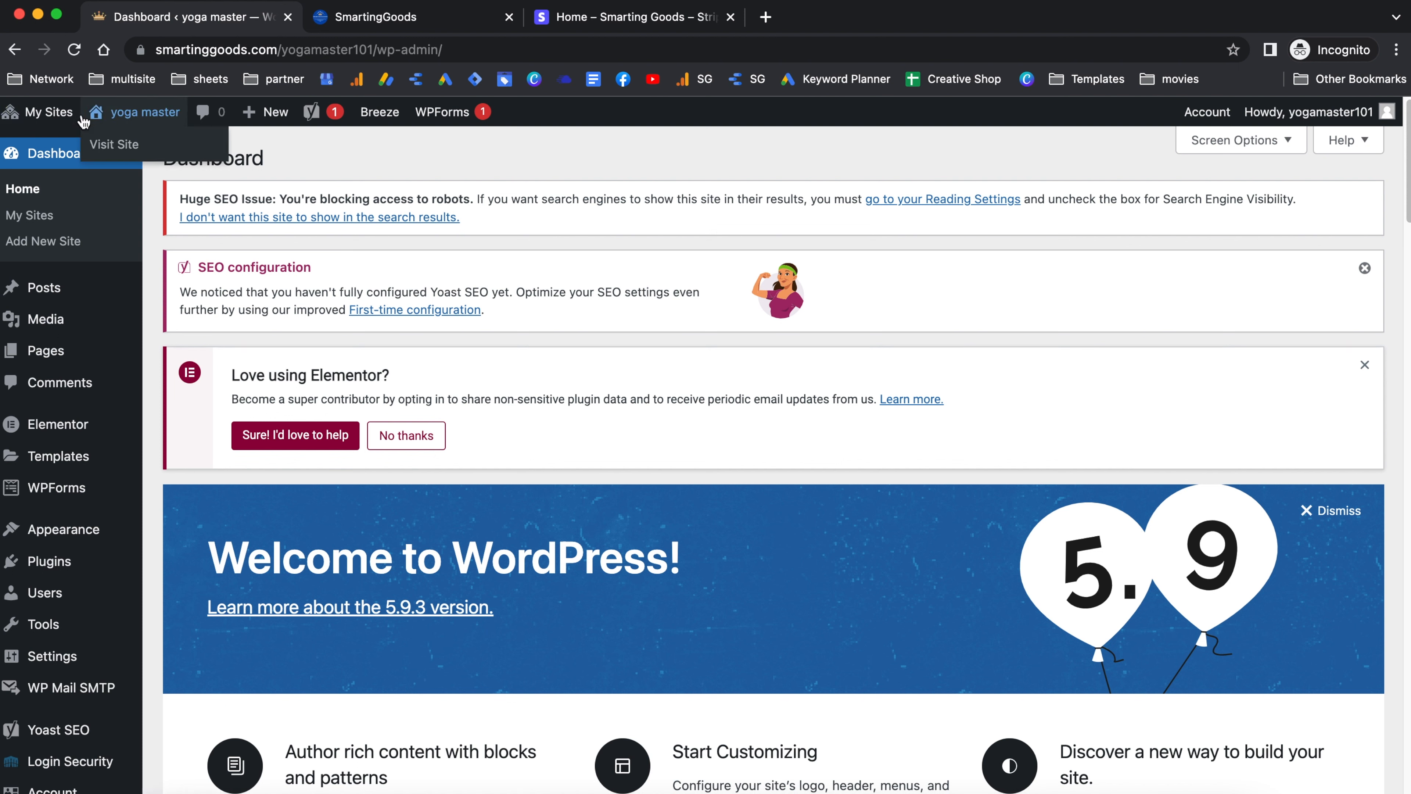
Open the live yoga master site in a new browser tab and look through its home page
mouse_move(149, 116)
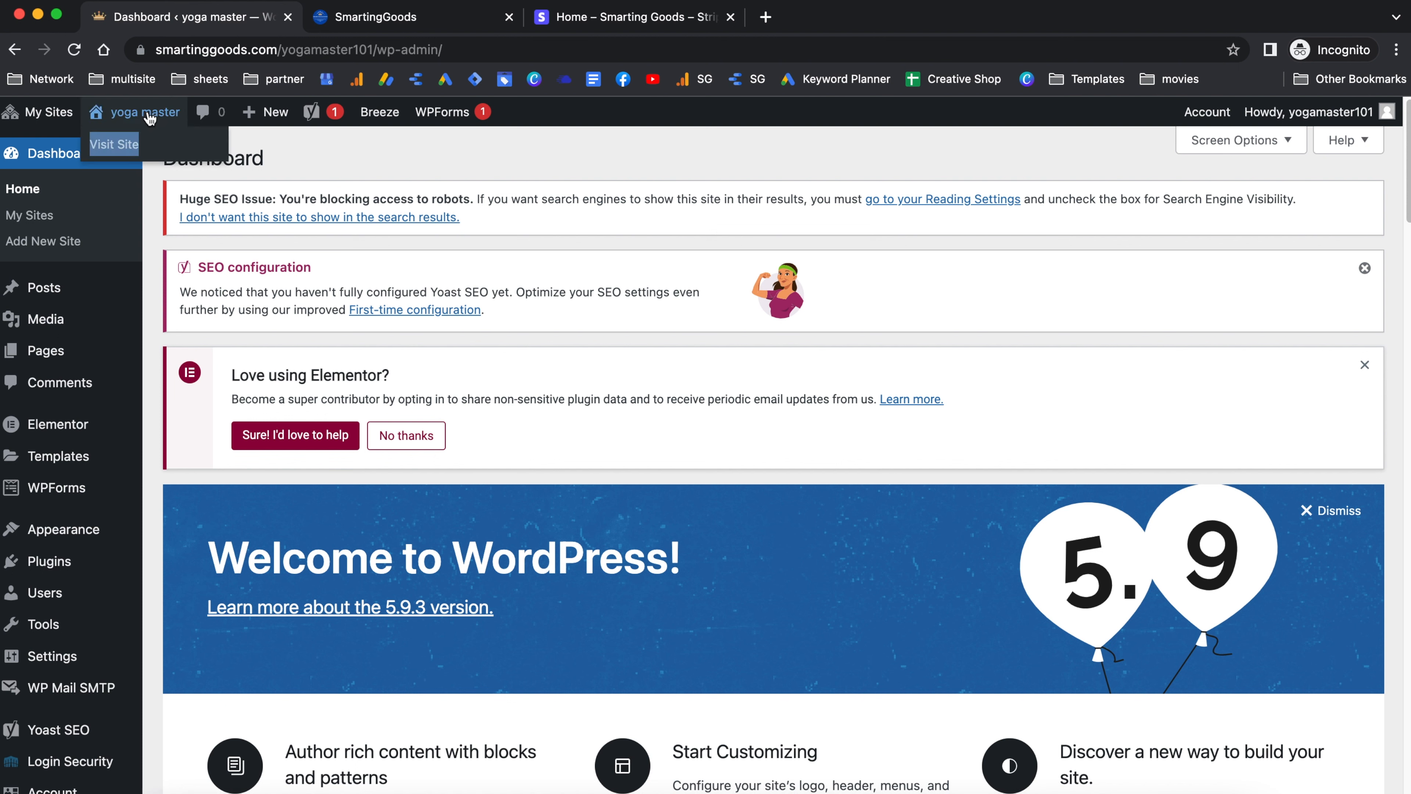
right_click(116, 145)
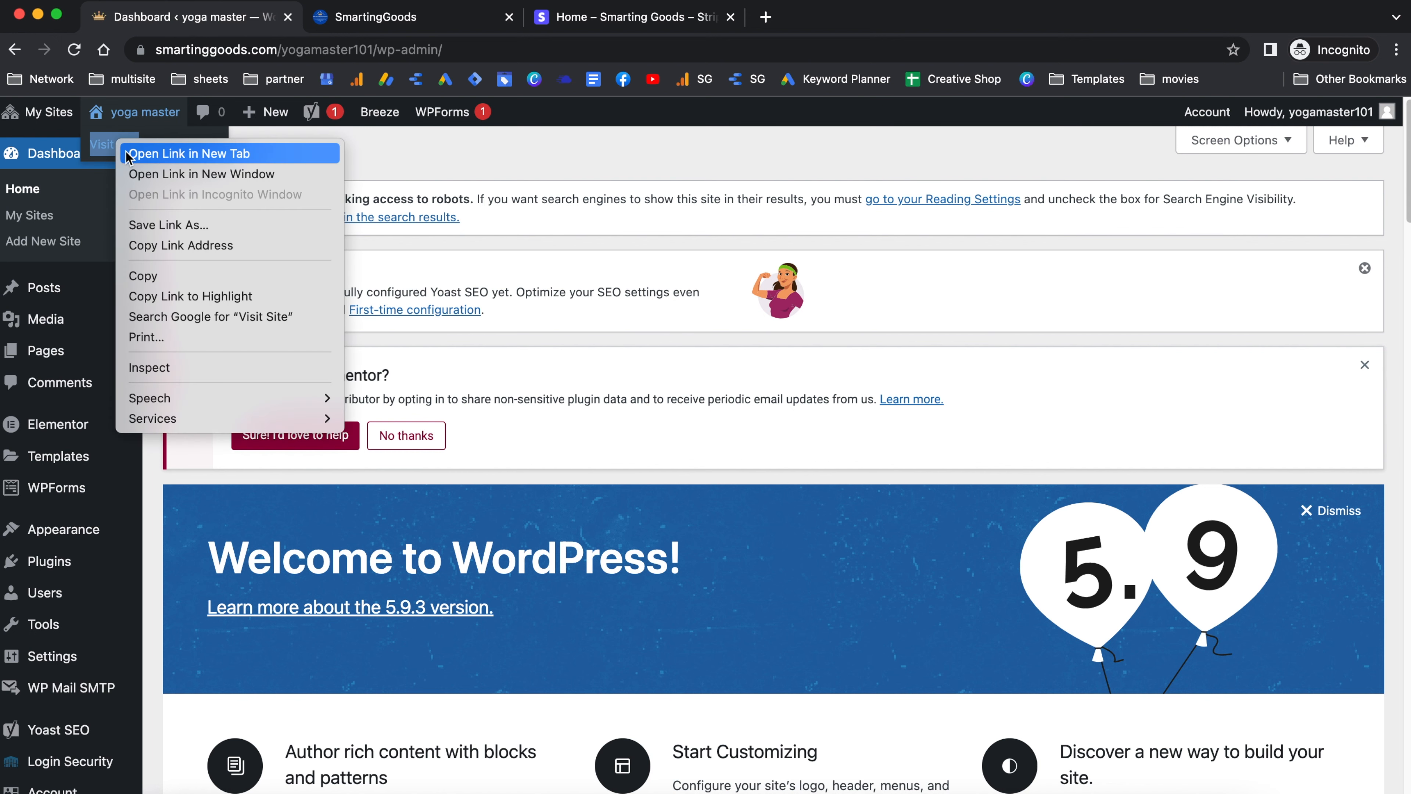
left_click(127, 153)
left_click_drag(655, 25, 472, 36)
scroll(856, 404, "down", 10)
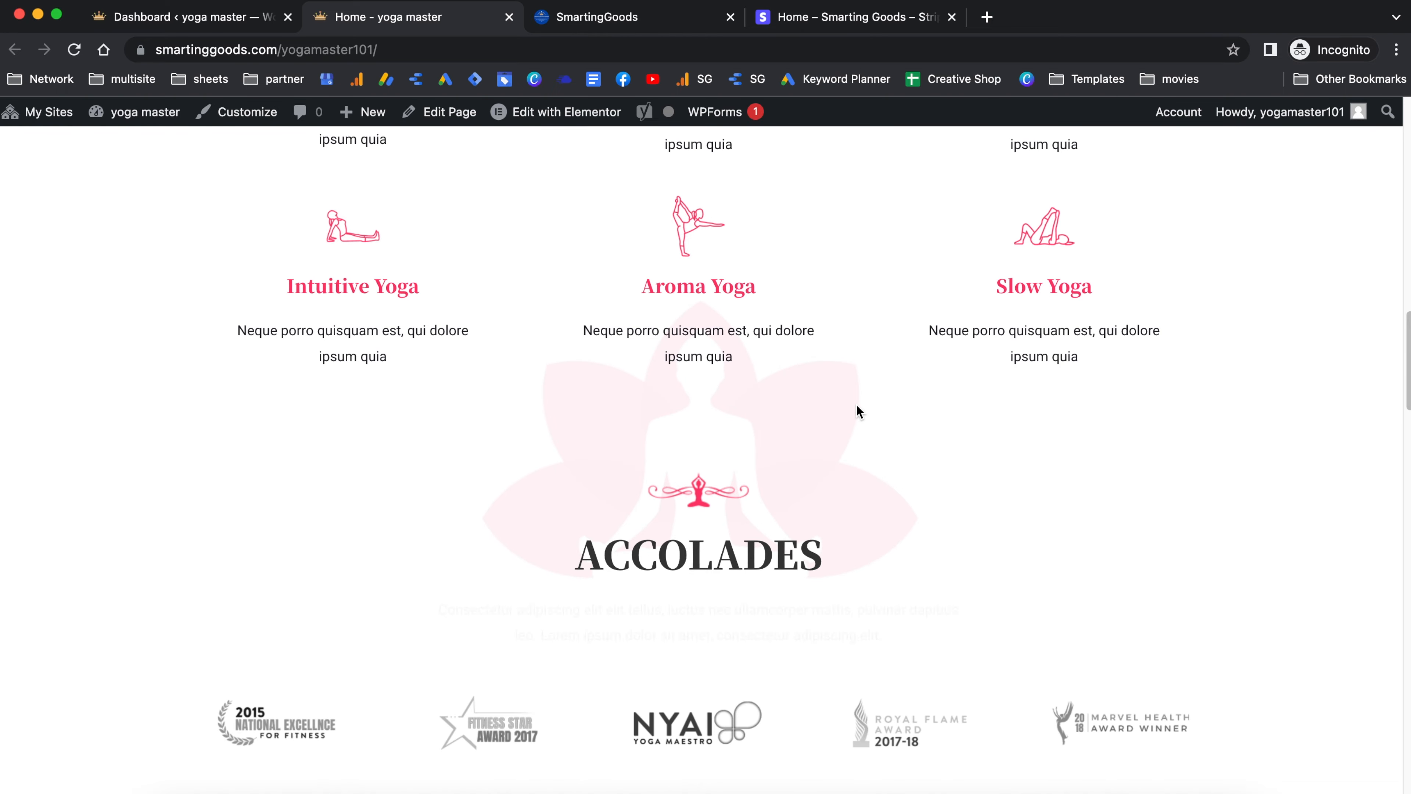
scroll(853, 409, "down", 20)
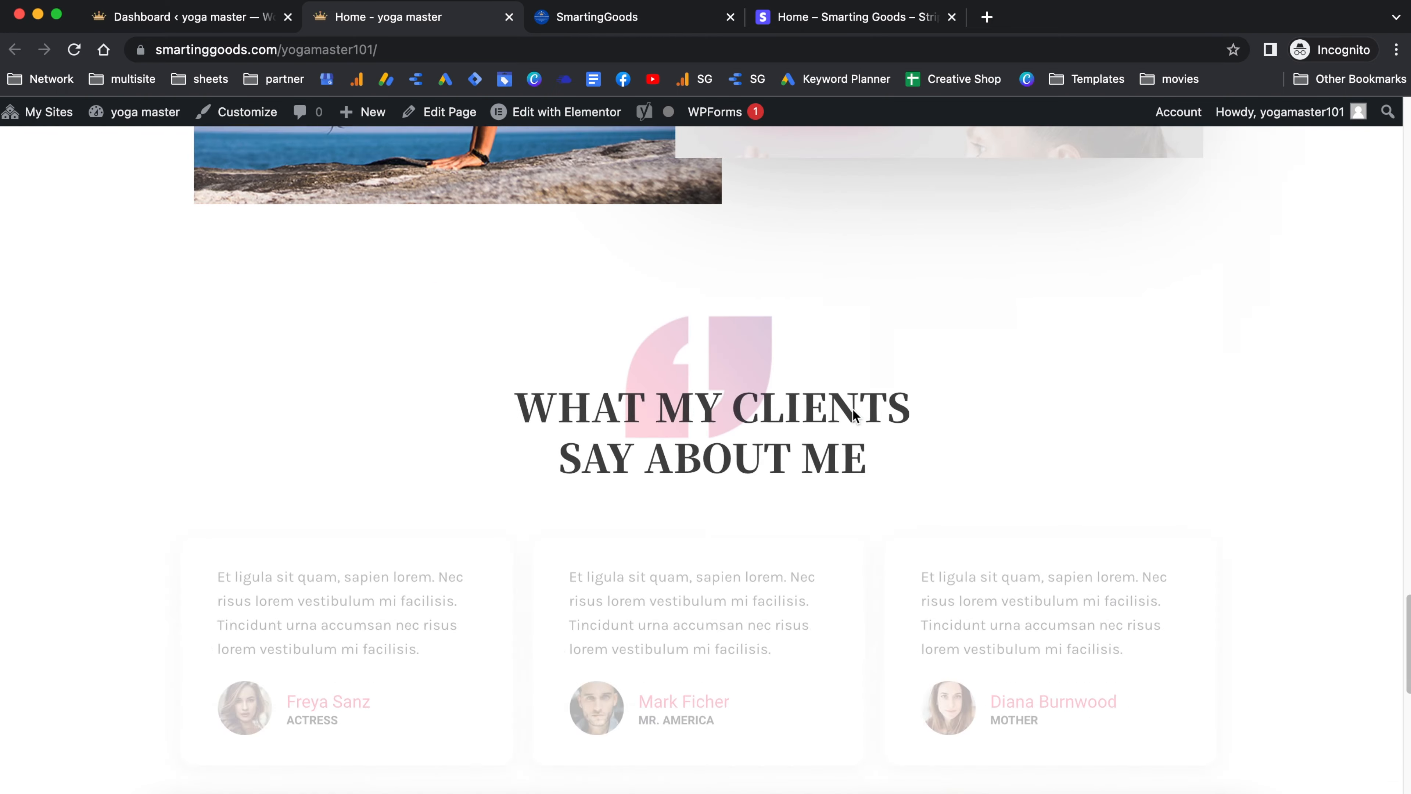
scroll(702, 503, "down", 3)
scroll(767, 533, "up", 20)
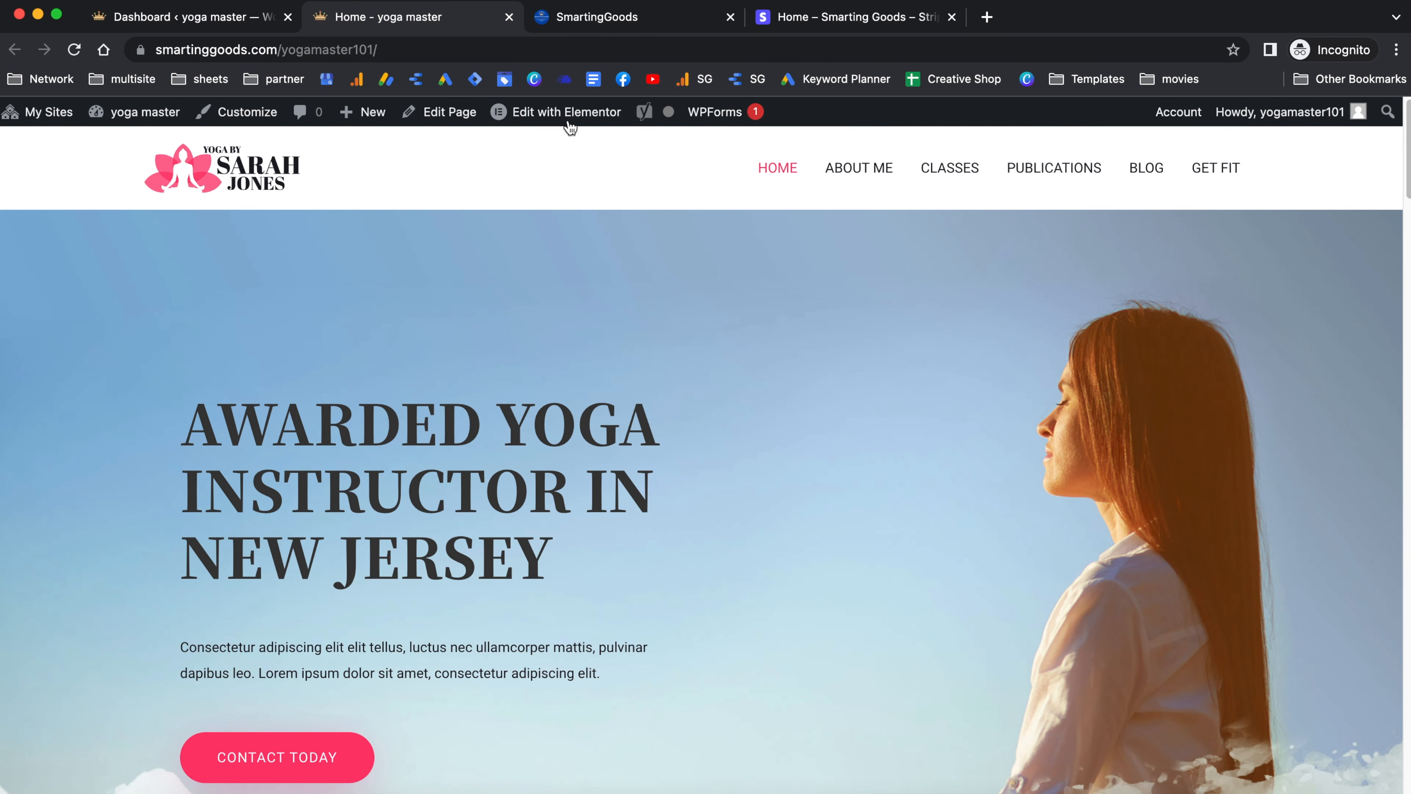
Open the home page in the Elementor editor in a new tab and bring up the hero section's settings
right_click(555, 119)
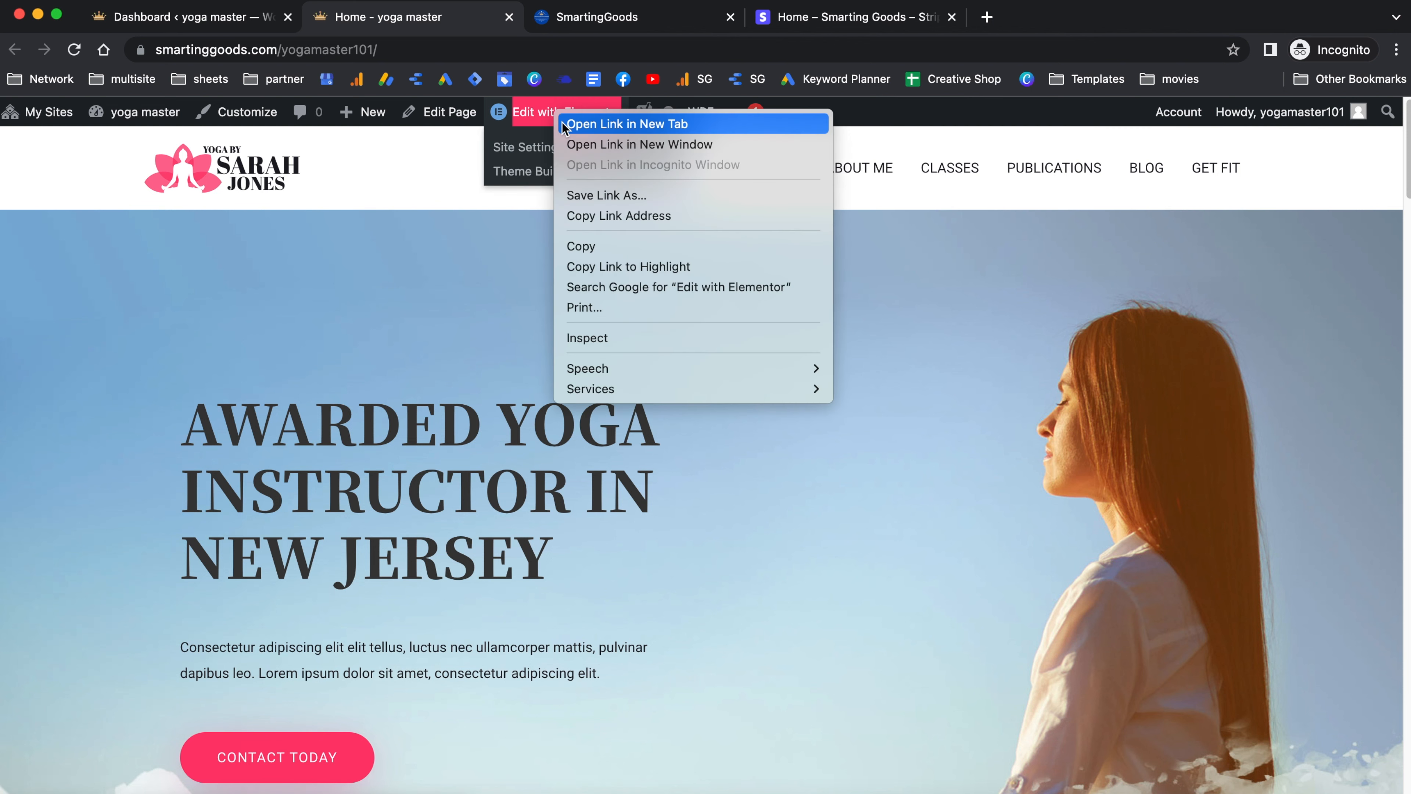
left_click(562, 125)
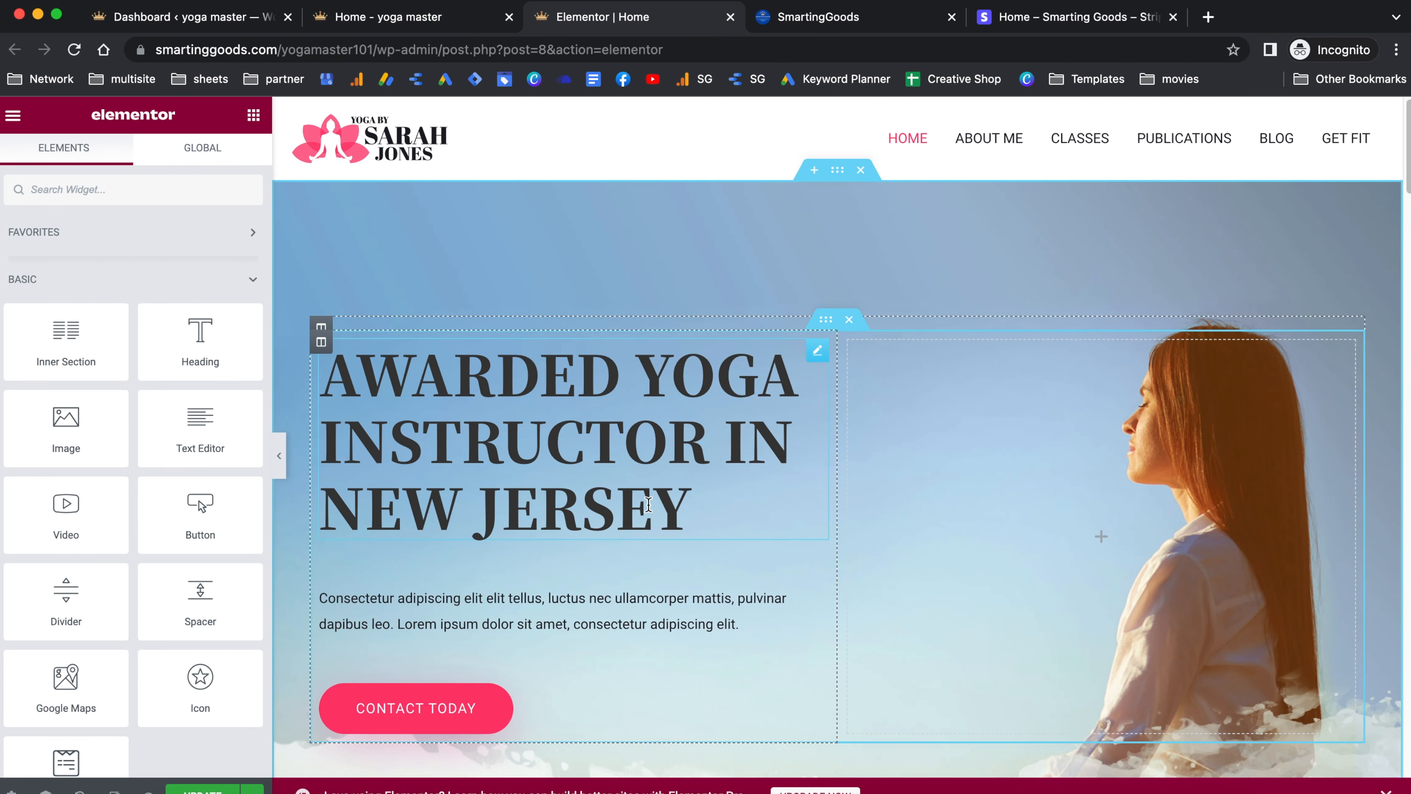
mouse_move(864, 190)
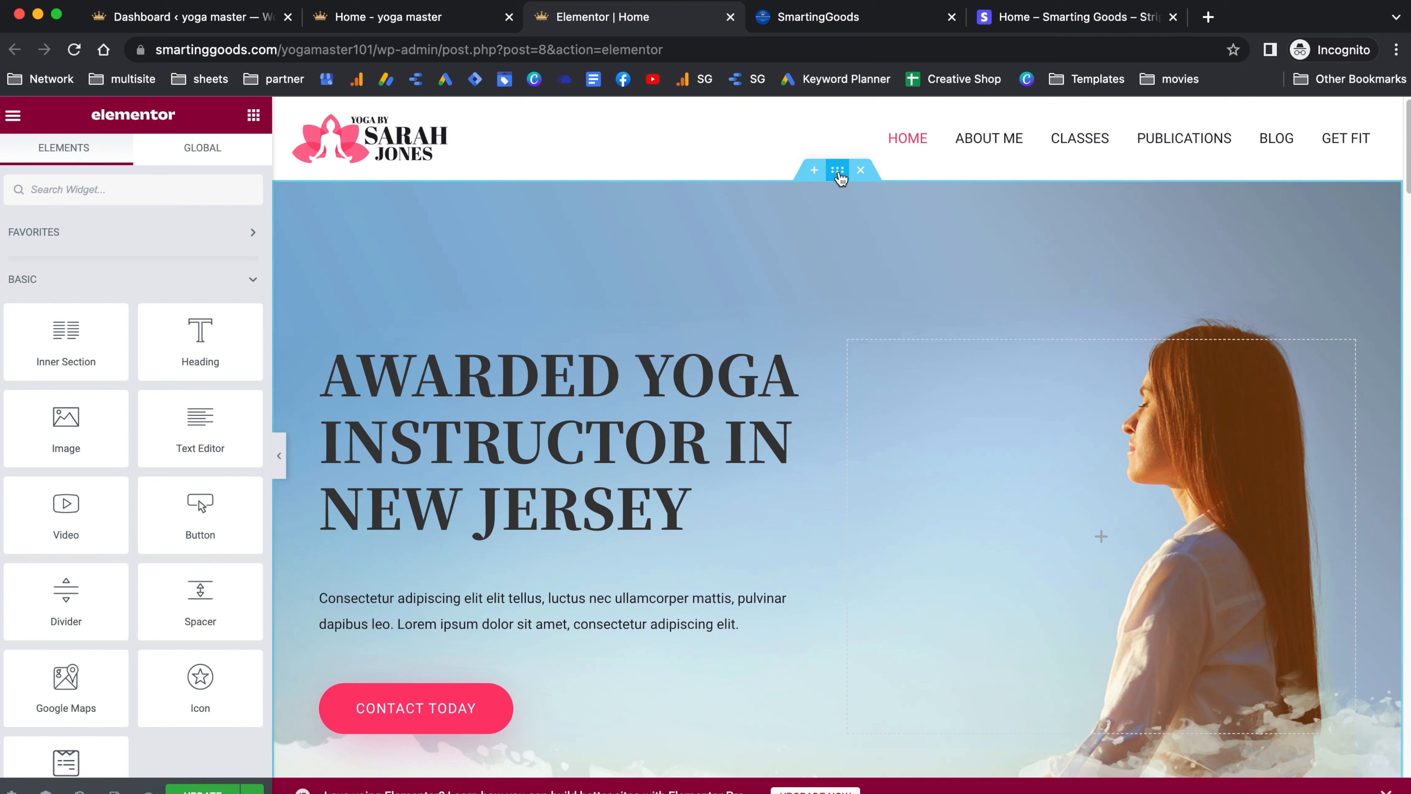
left_click(838, 170)
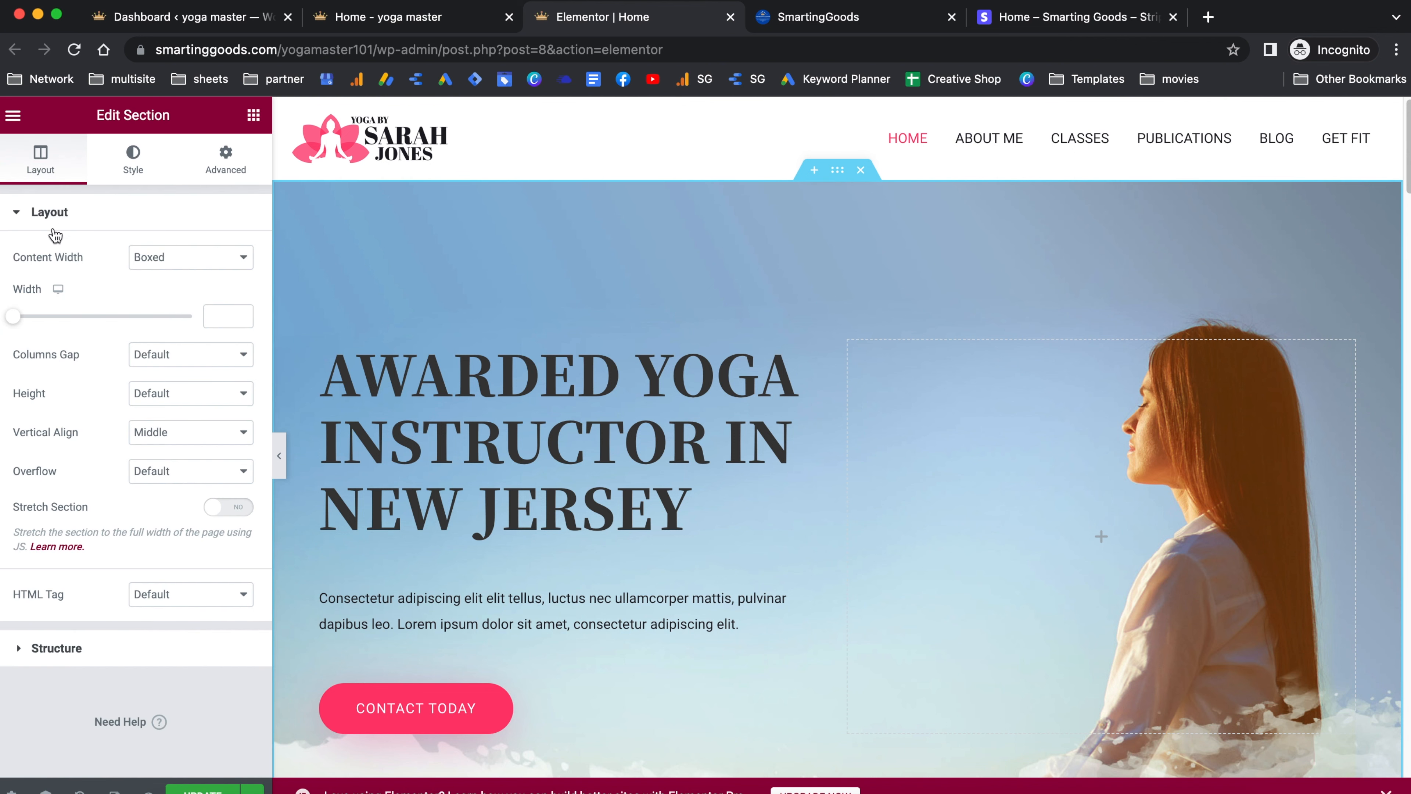
Try Full Width as the hero section's content width and return it to Boxed
left_click(183, 261)
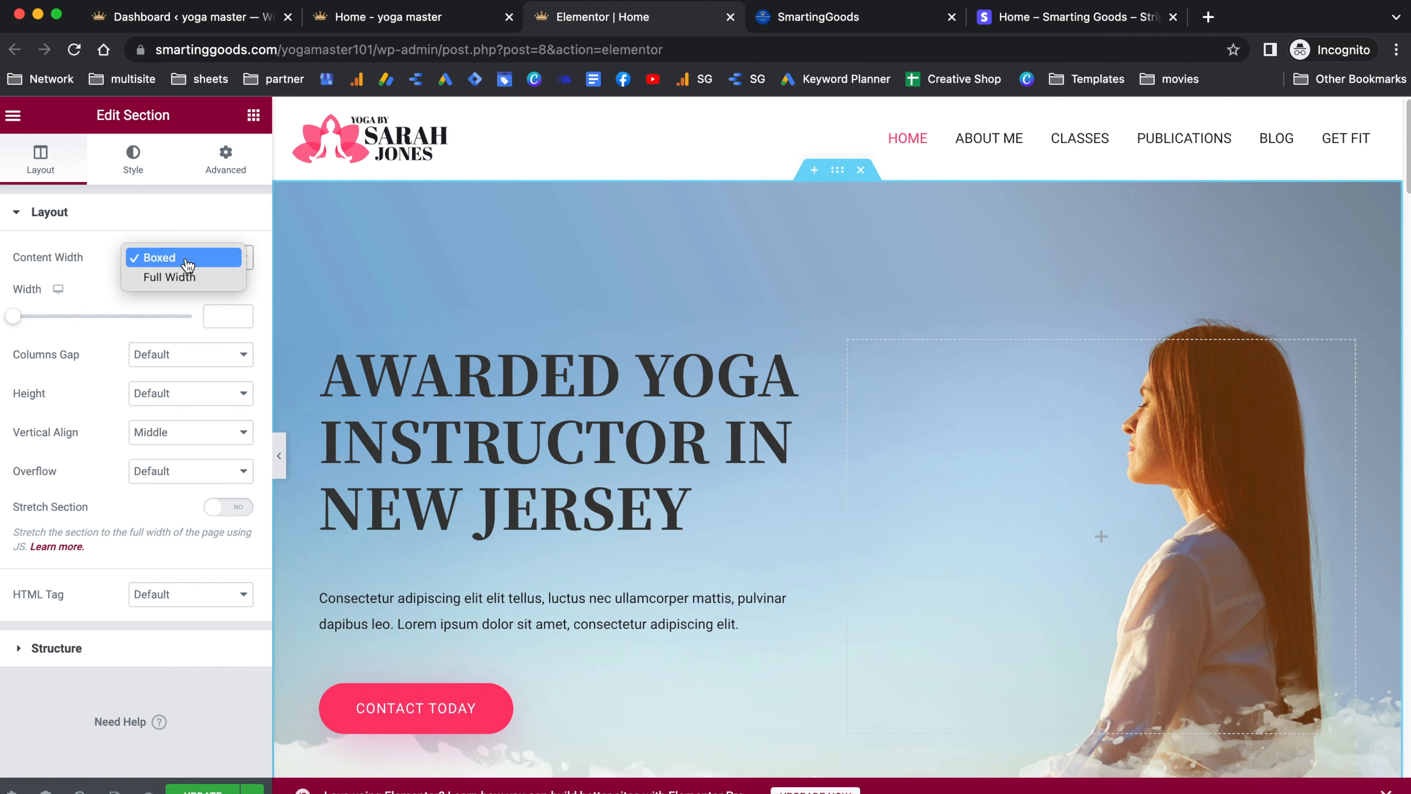
left_click(187, 277)
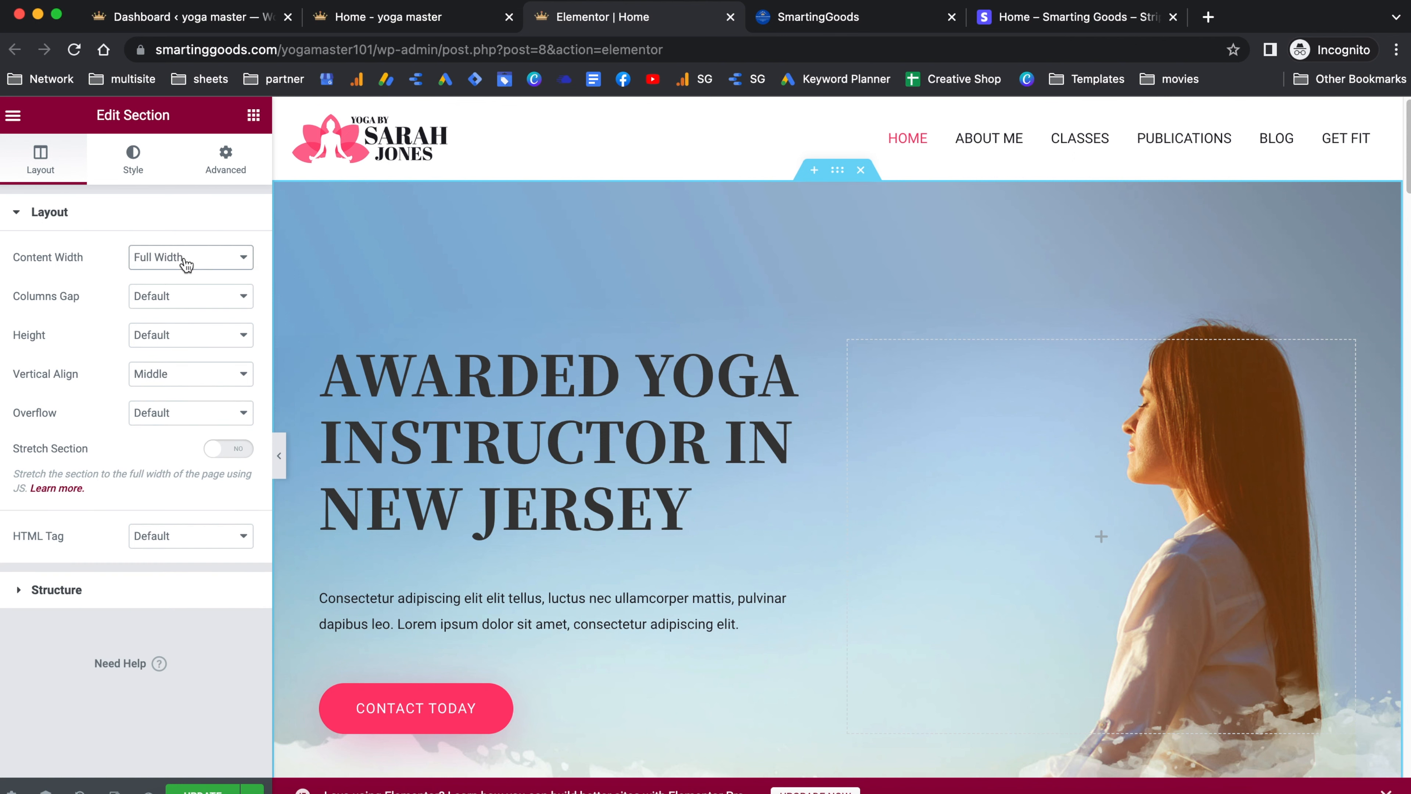
left_click(183, 259)
left_click(183, 240)
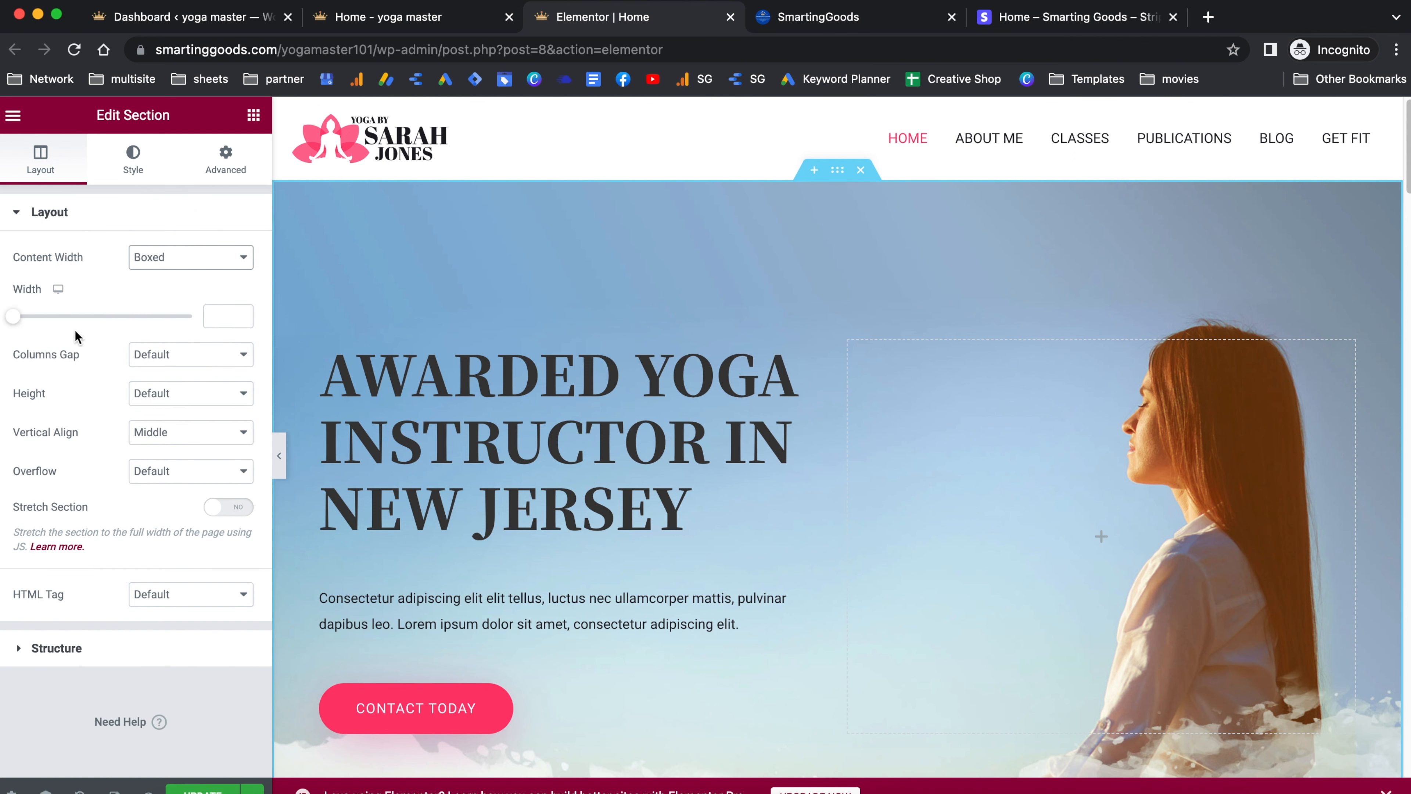
Look at the hero section's background settings and its image upload options, closing them without choosing a file
left_click(136, 167)
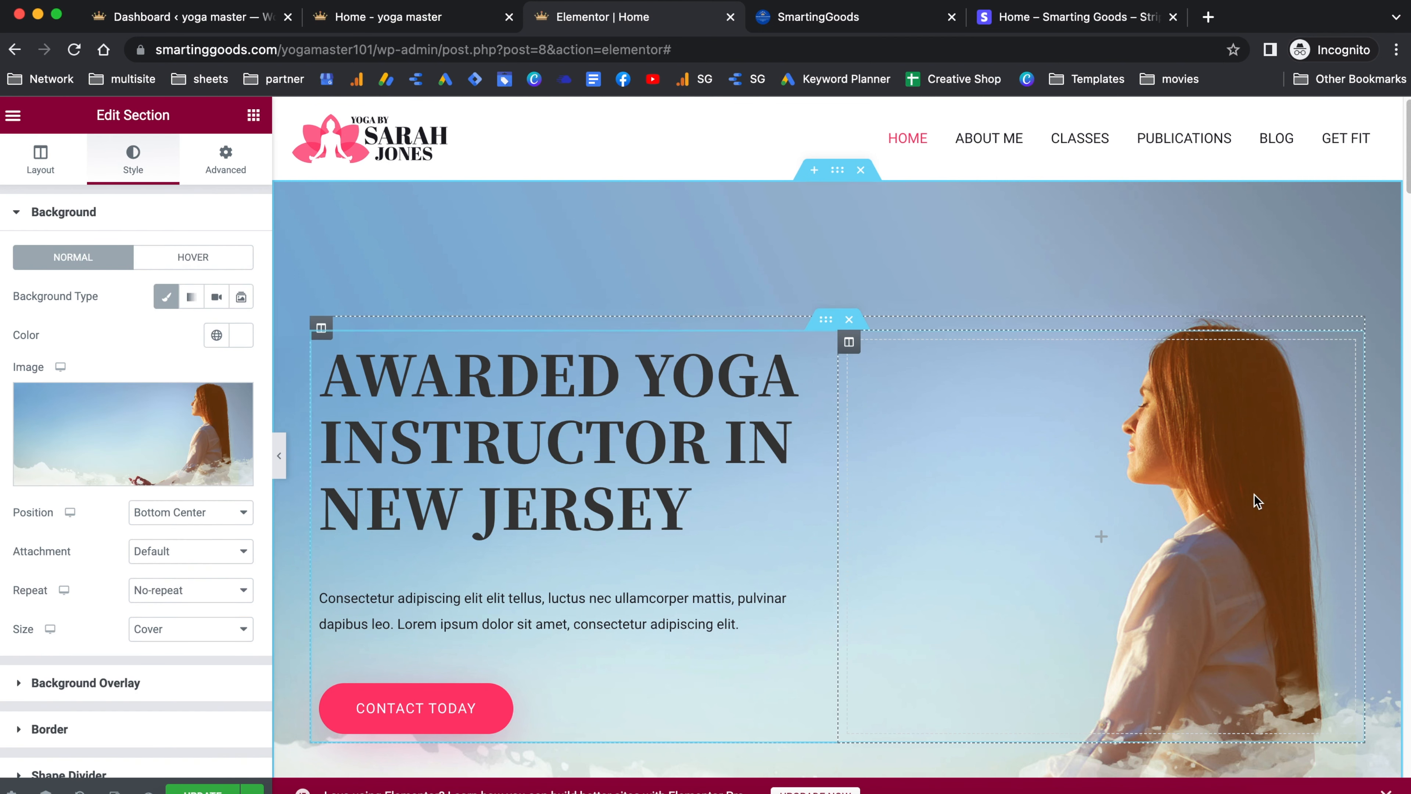
scroll(1254, 494, "down", 2)
left_click(136, 423)
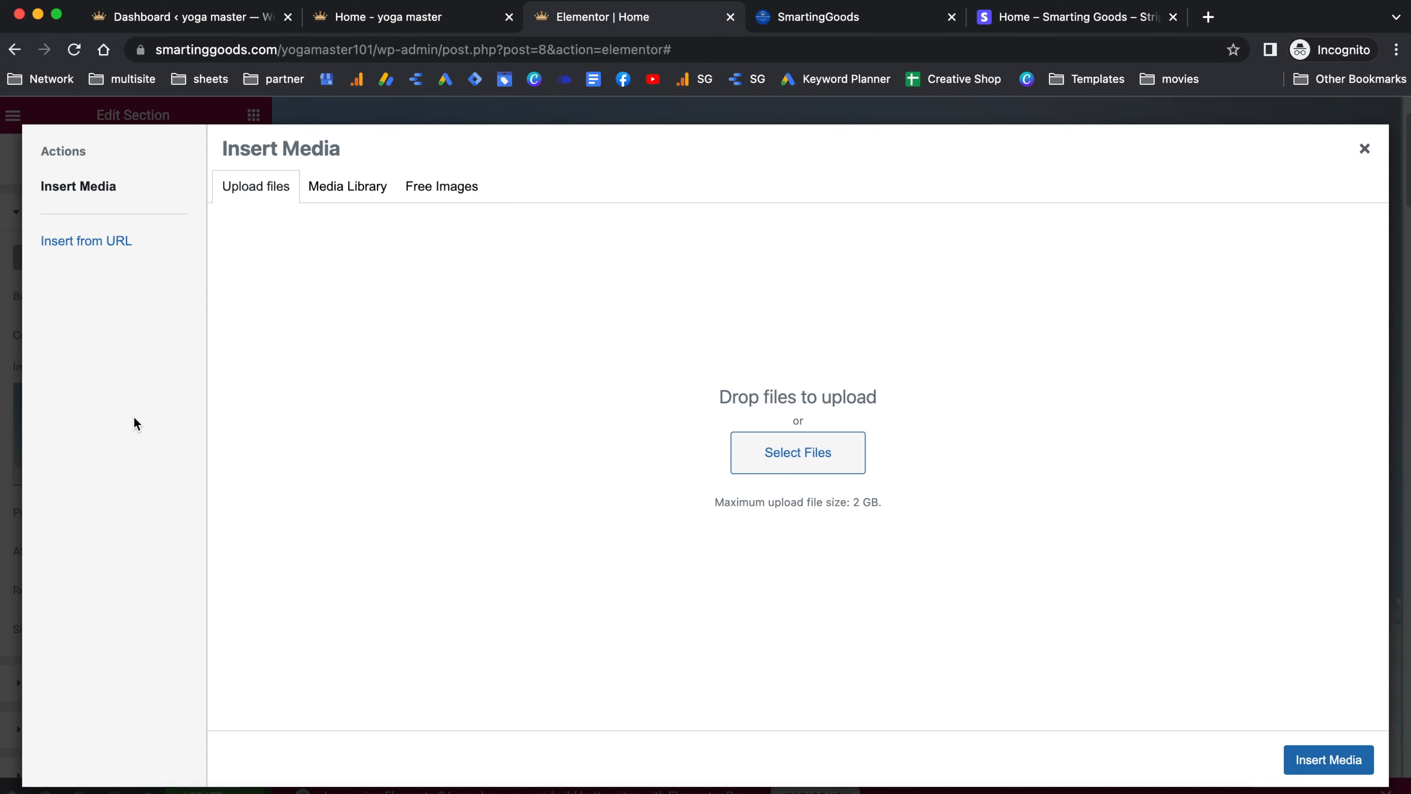
left_click(823, 471)
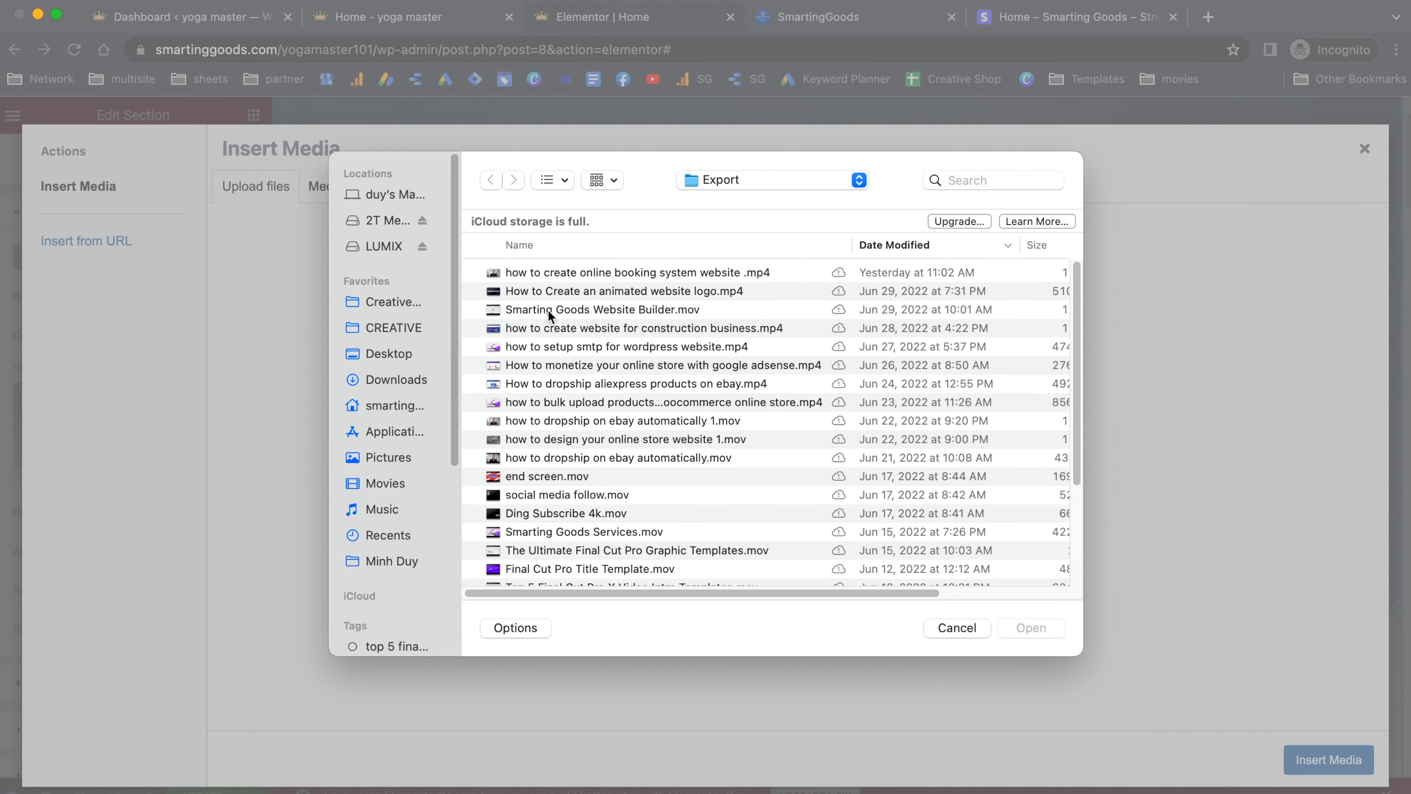
scroll(654, 522, "down", 1)
left_click(946, 629)
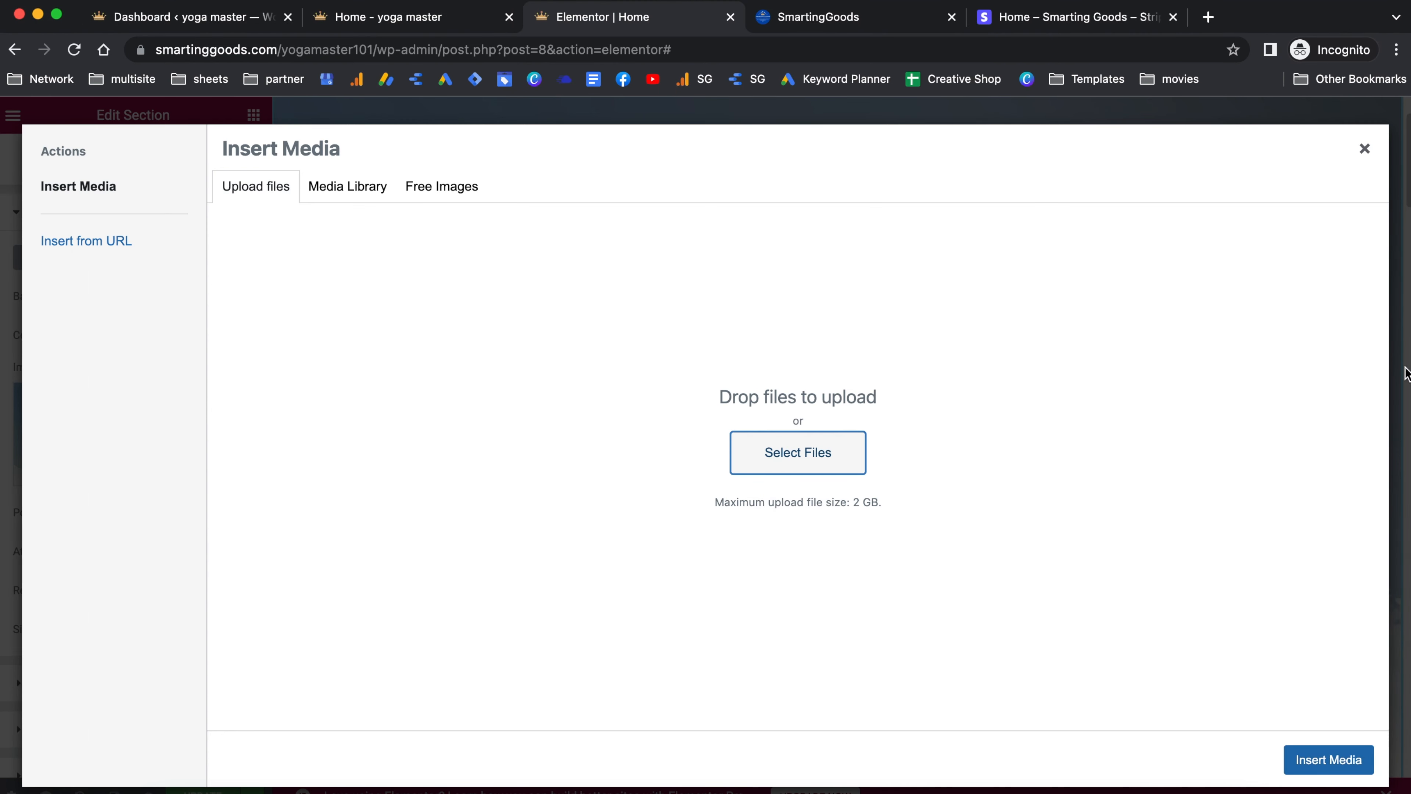
left_click(1364, 149)
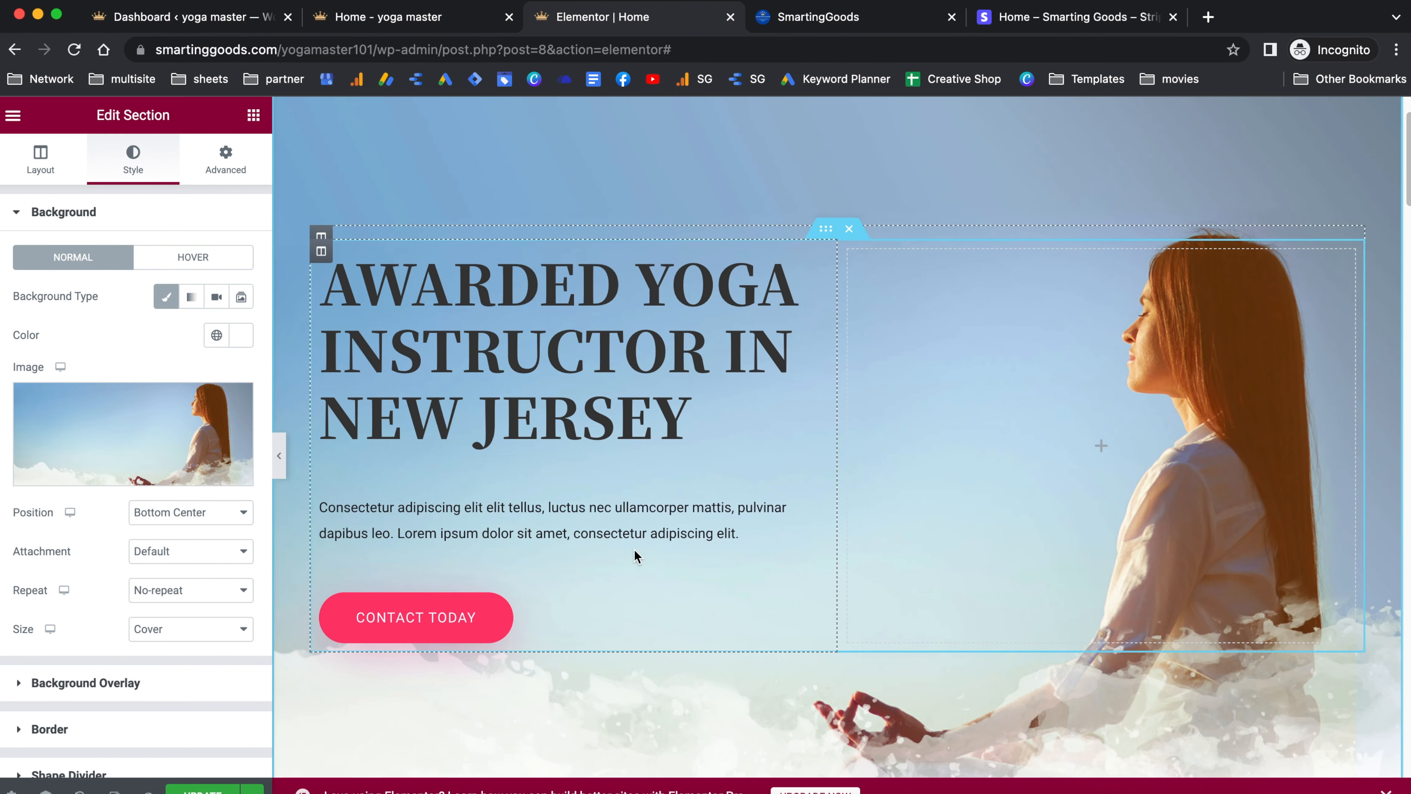
Append "any text you want" to the end of the hero heading
scroll(559, 577, "down", 5)
scroll(715, 428, "up", 7)
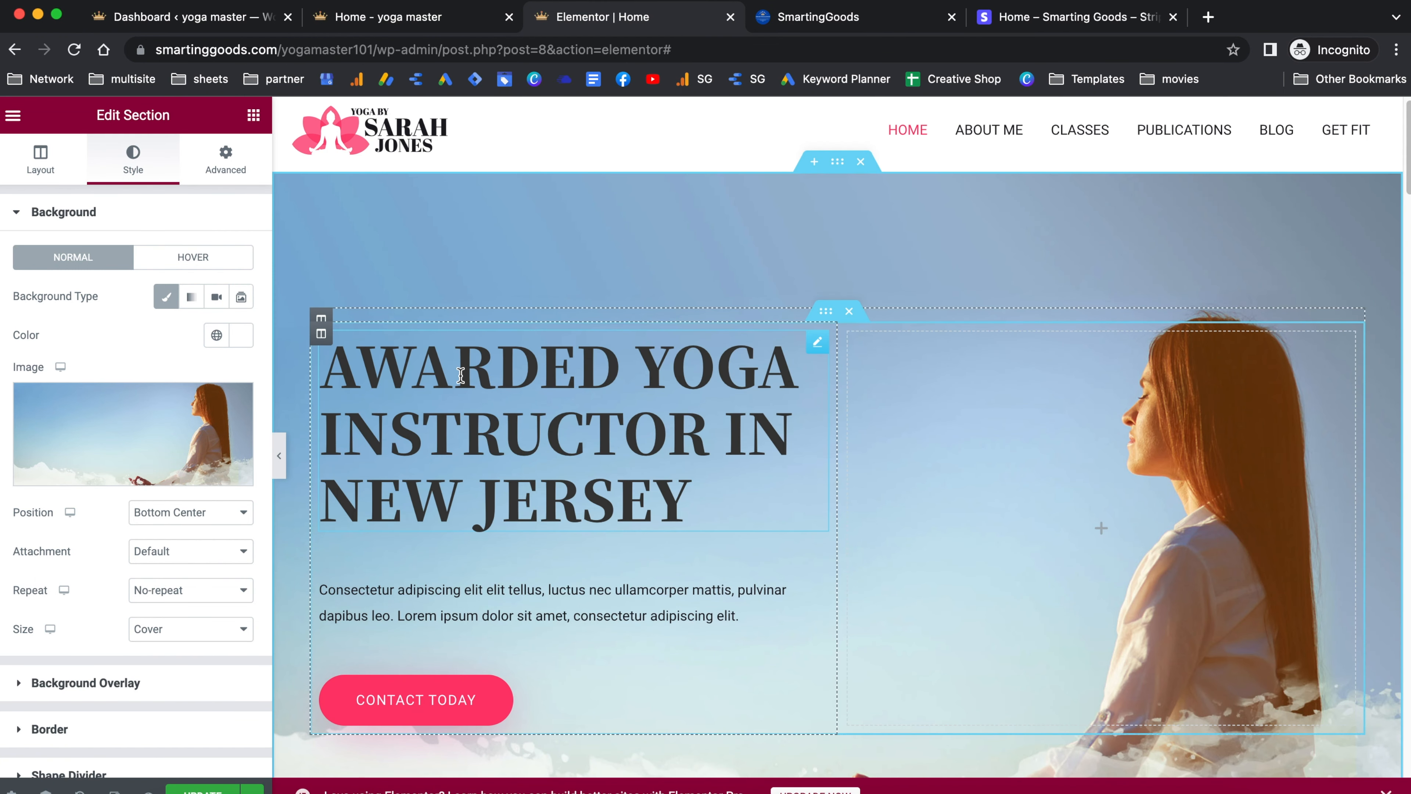
left_click(688, 500)
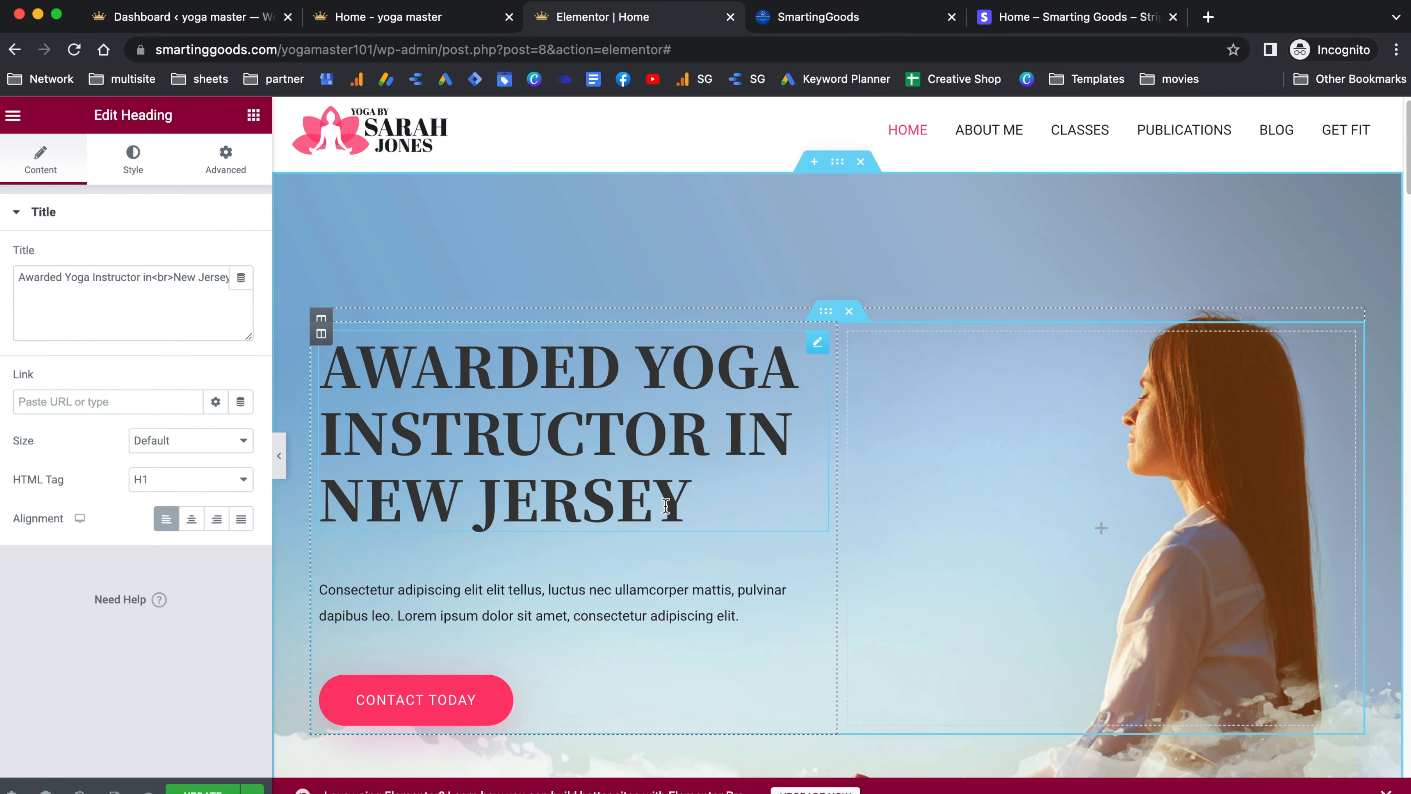
type("ANy")
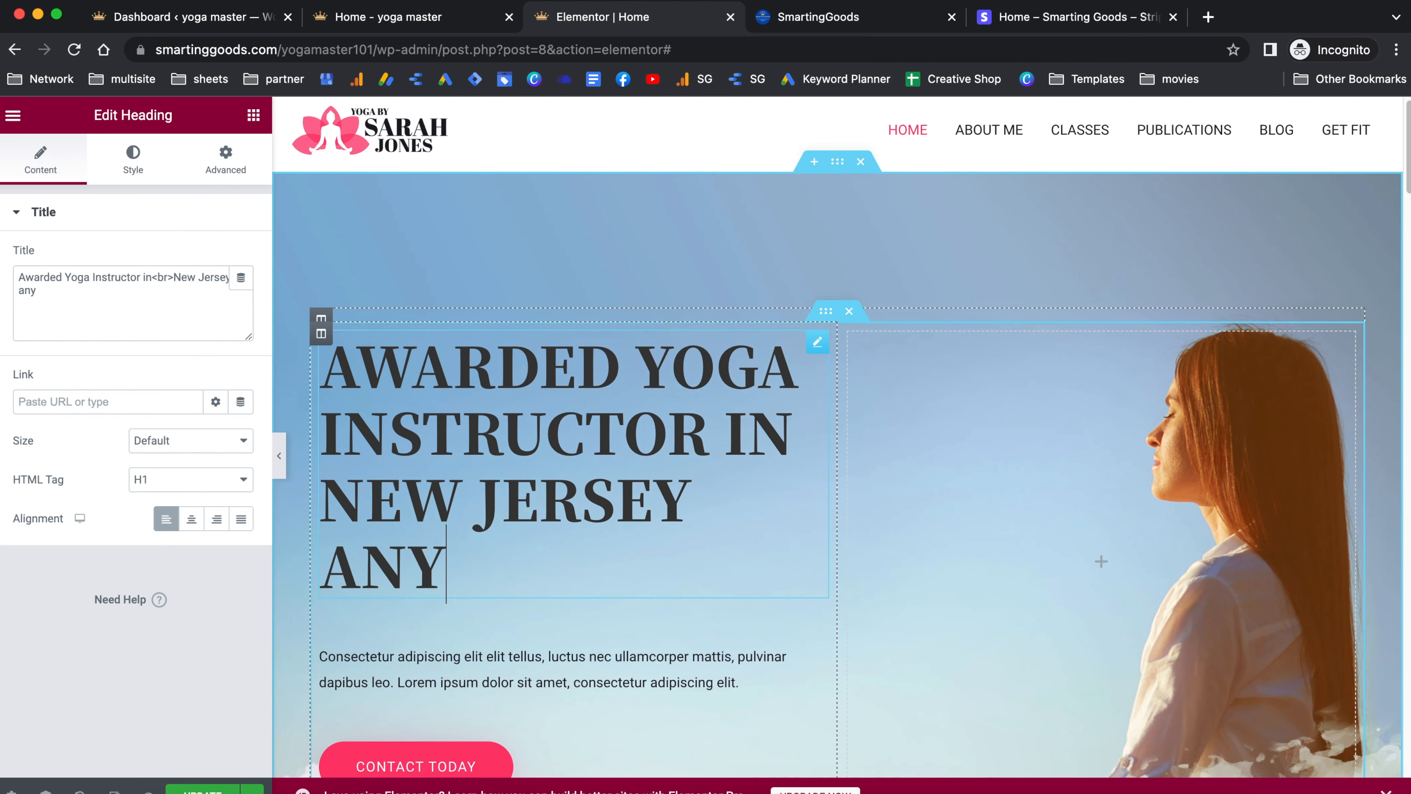
type(" text you want")
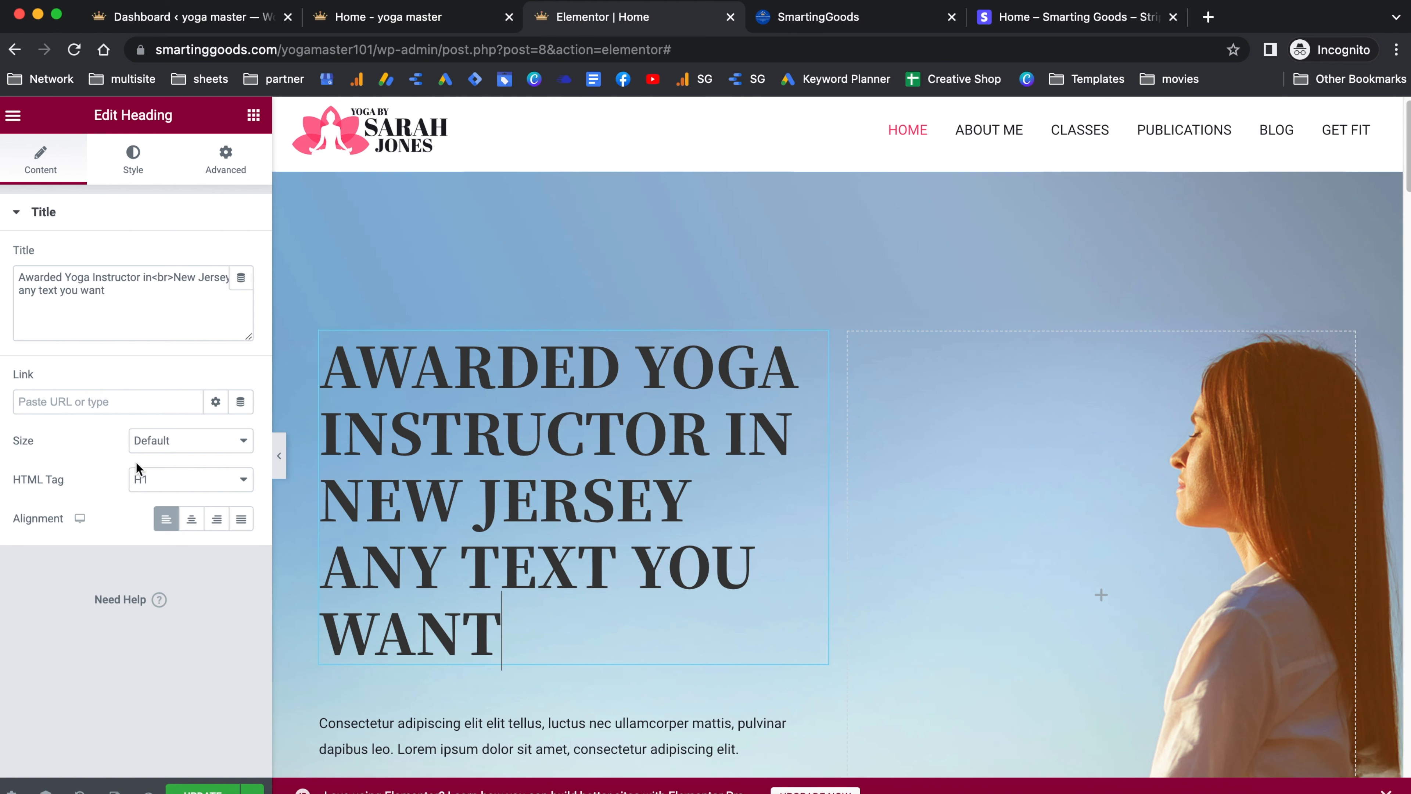
Try H2 as the hero heading's HTML tag and return it to H1
left_click(193, 487)
left_click(196, 496)
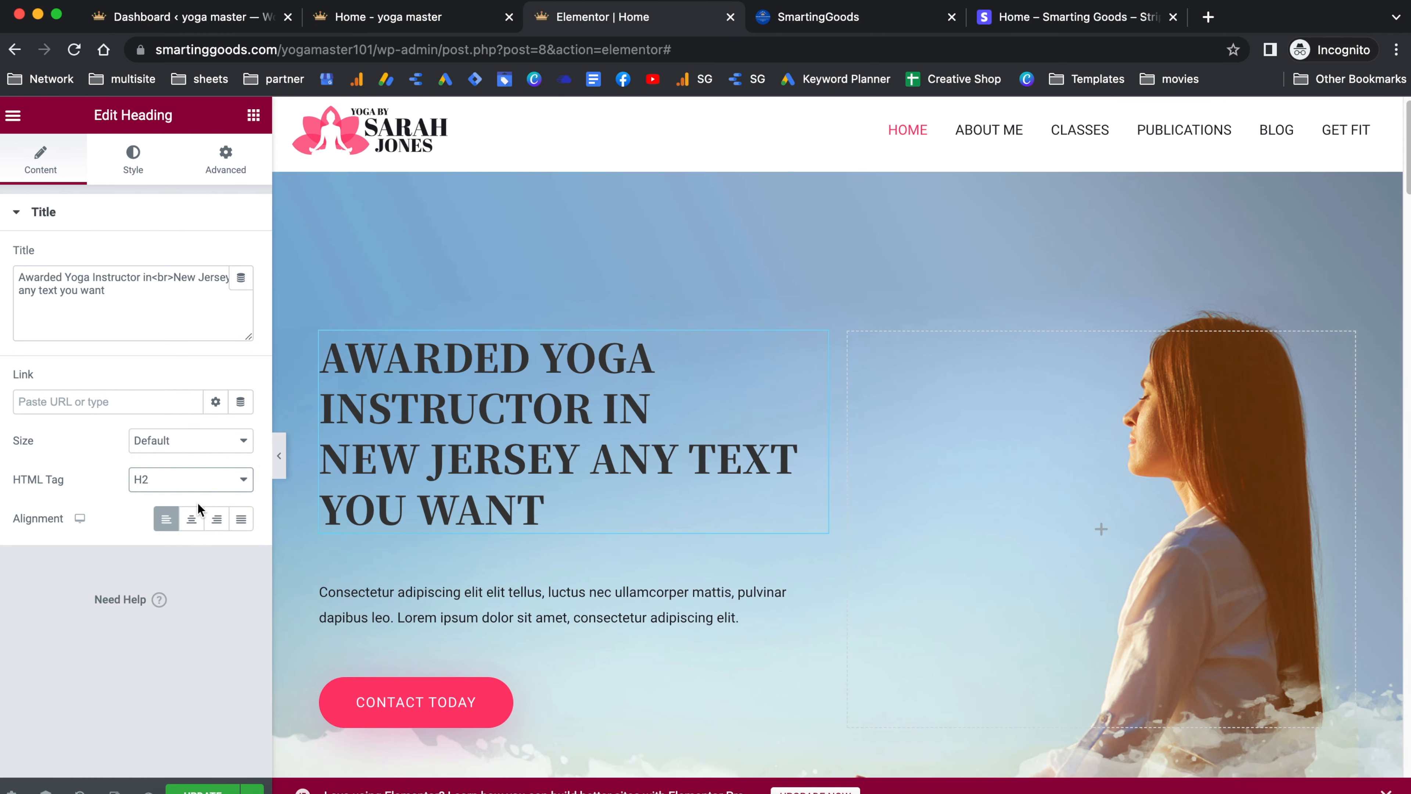
left_click(195, 479)
left_click(201, 468)
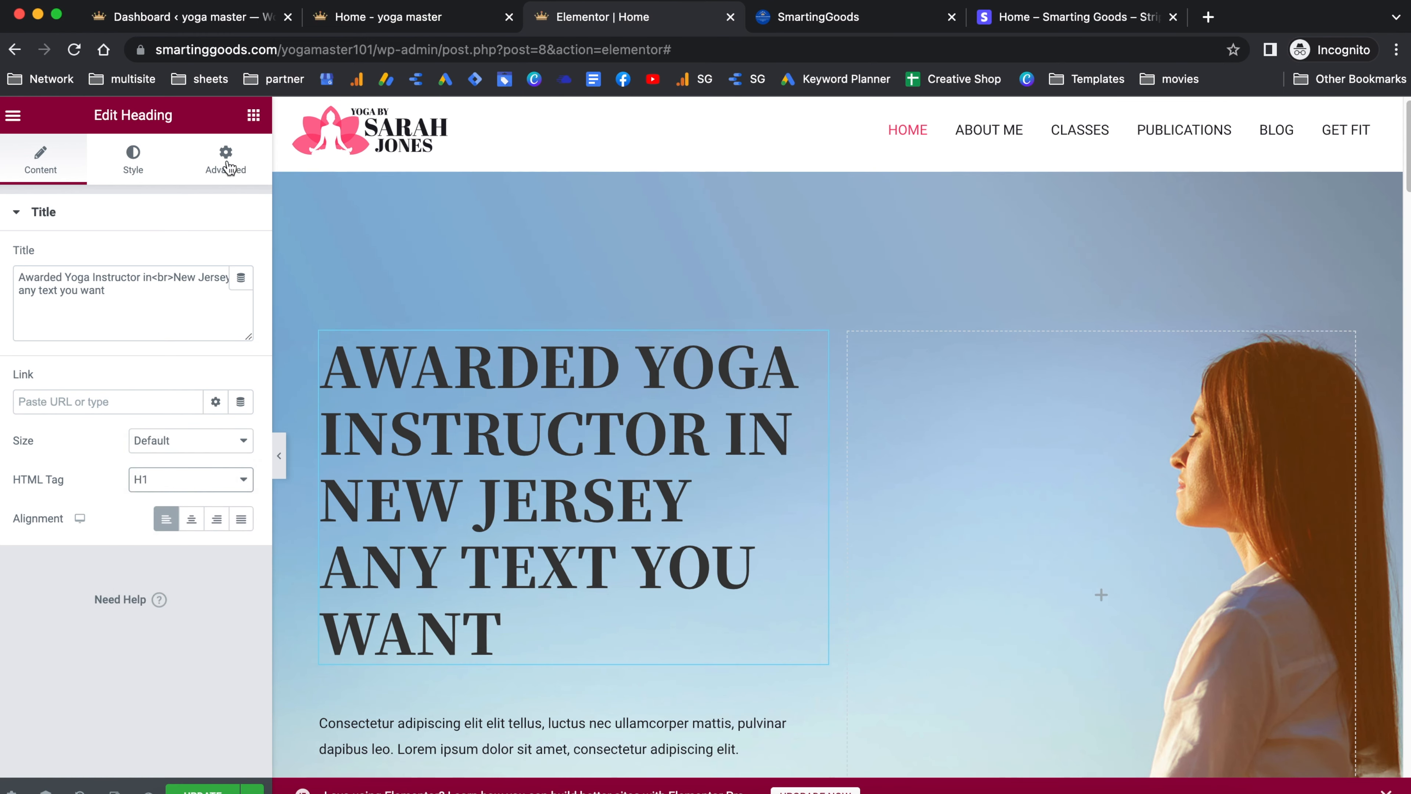
Set the hero heading's typography size to 36 px
left_click(133, 164)
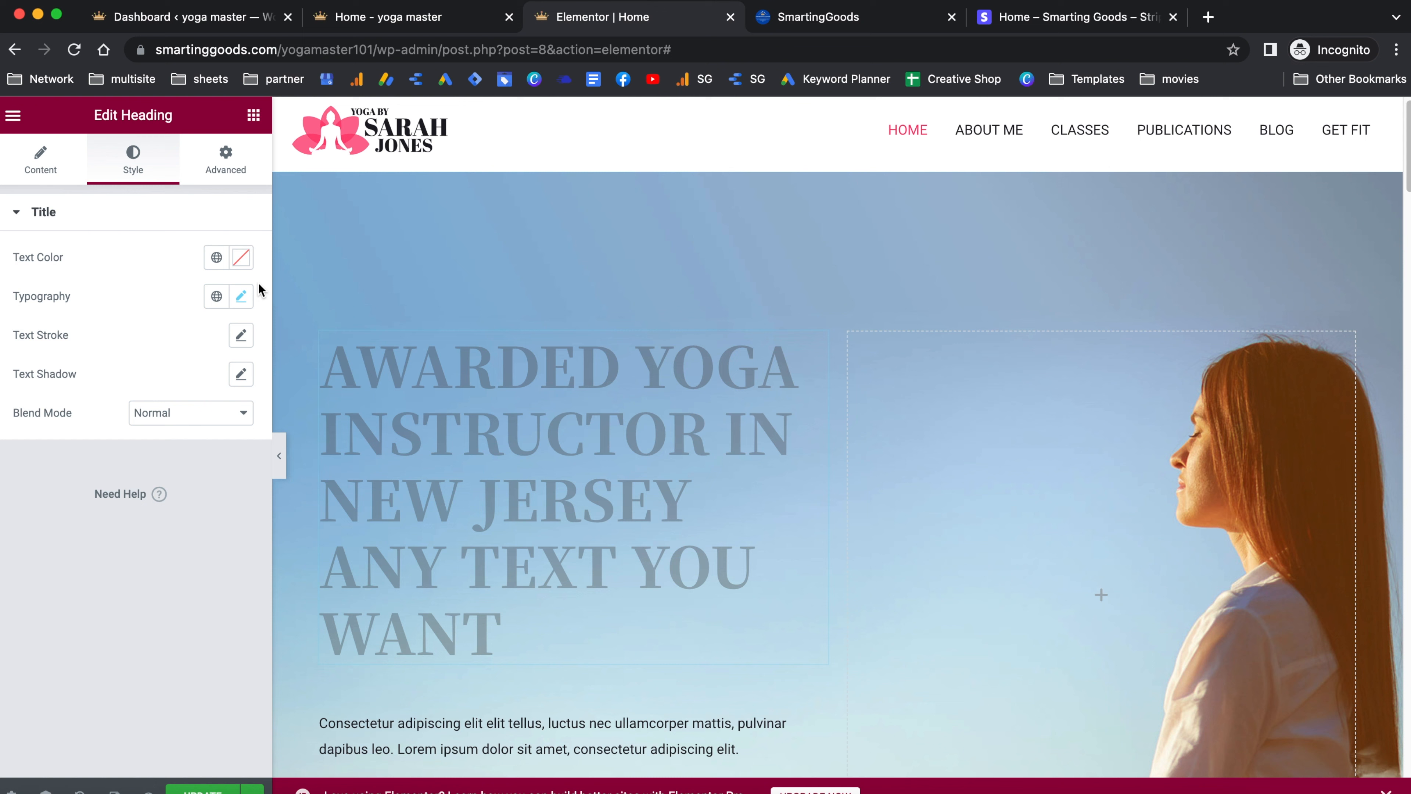
left_click(242, 298)
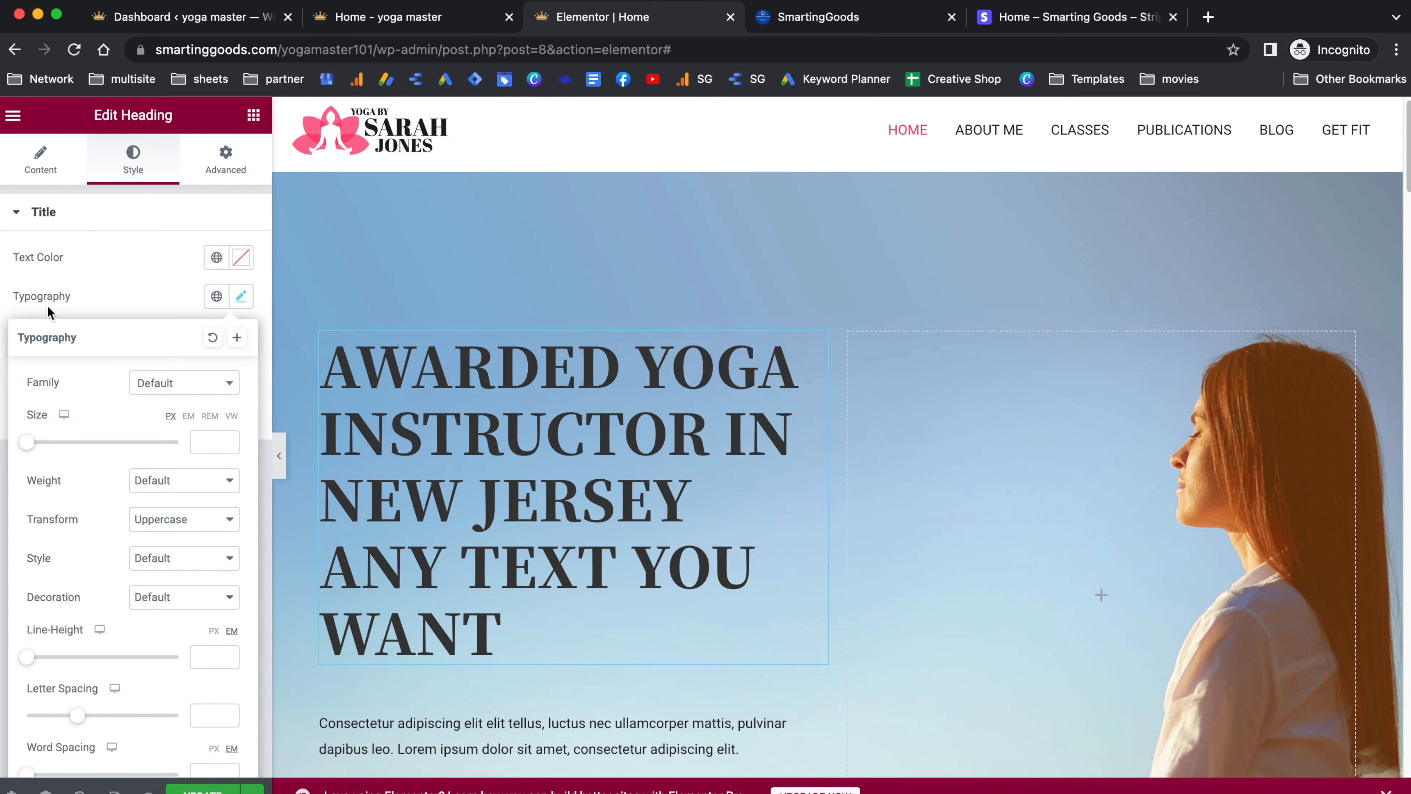
left_click_drag(28, 442, 61, 450)
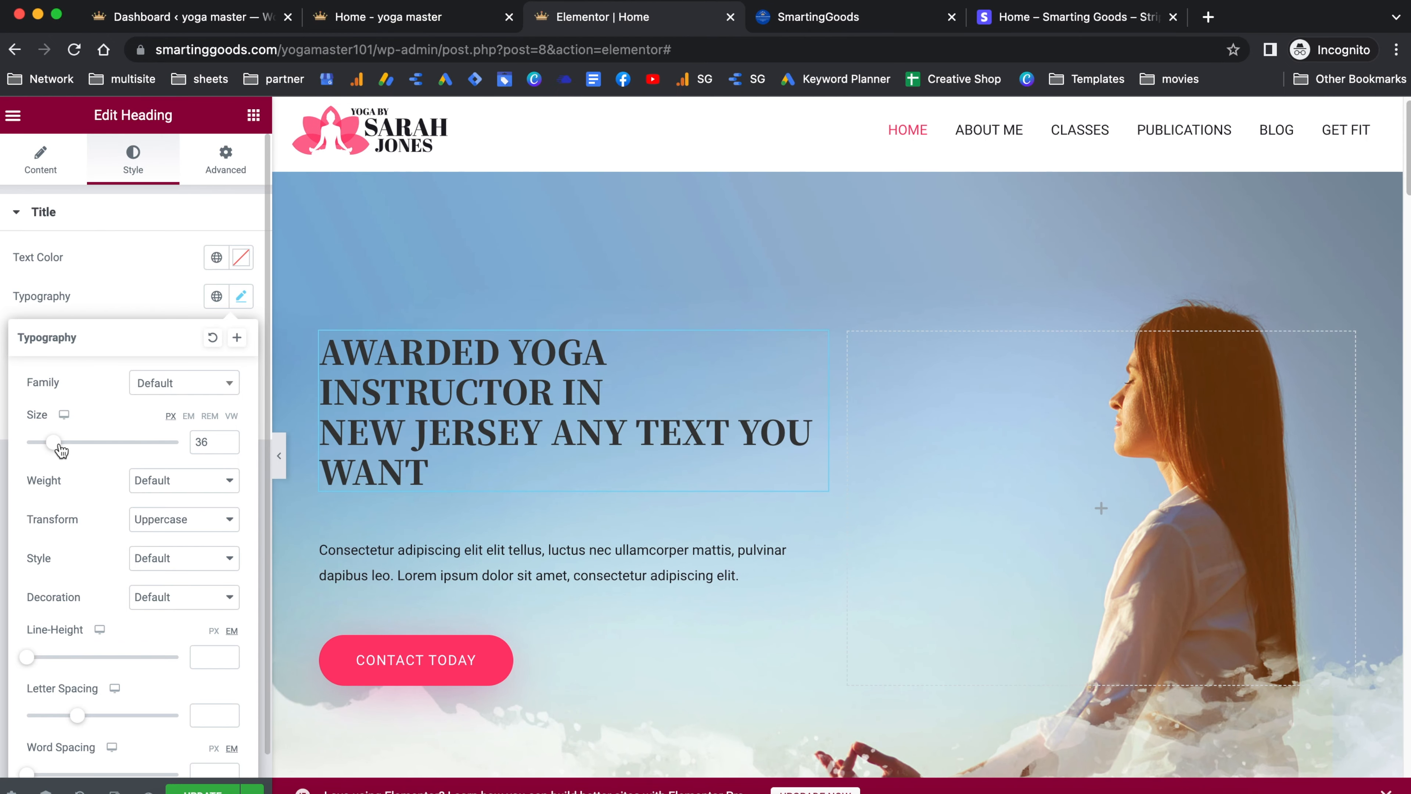
Change the hero heading's text color to red #D11B1B
left_click(129, 265)
left_click(233, 259)
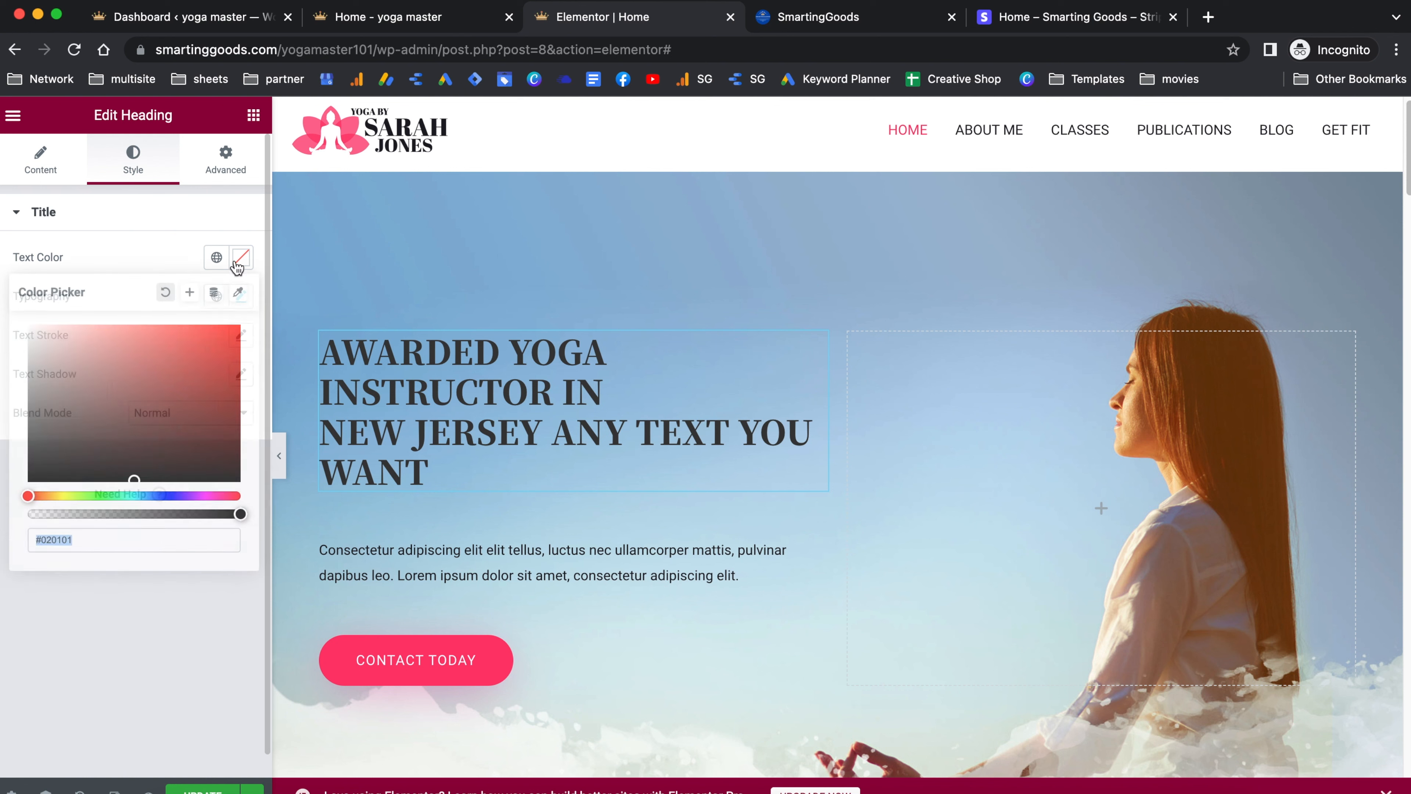
left_click(184, 386)
left_click_drag(190, 379, 213, 353)
Open the hero paragraph for text editing and place the cursor at the end of its text
scroll(423, 545, "down", 3)
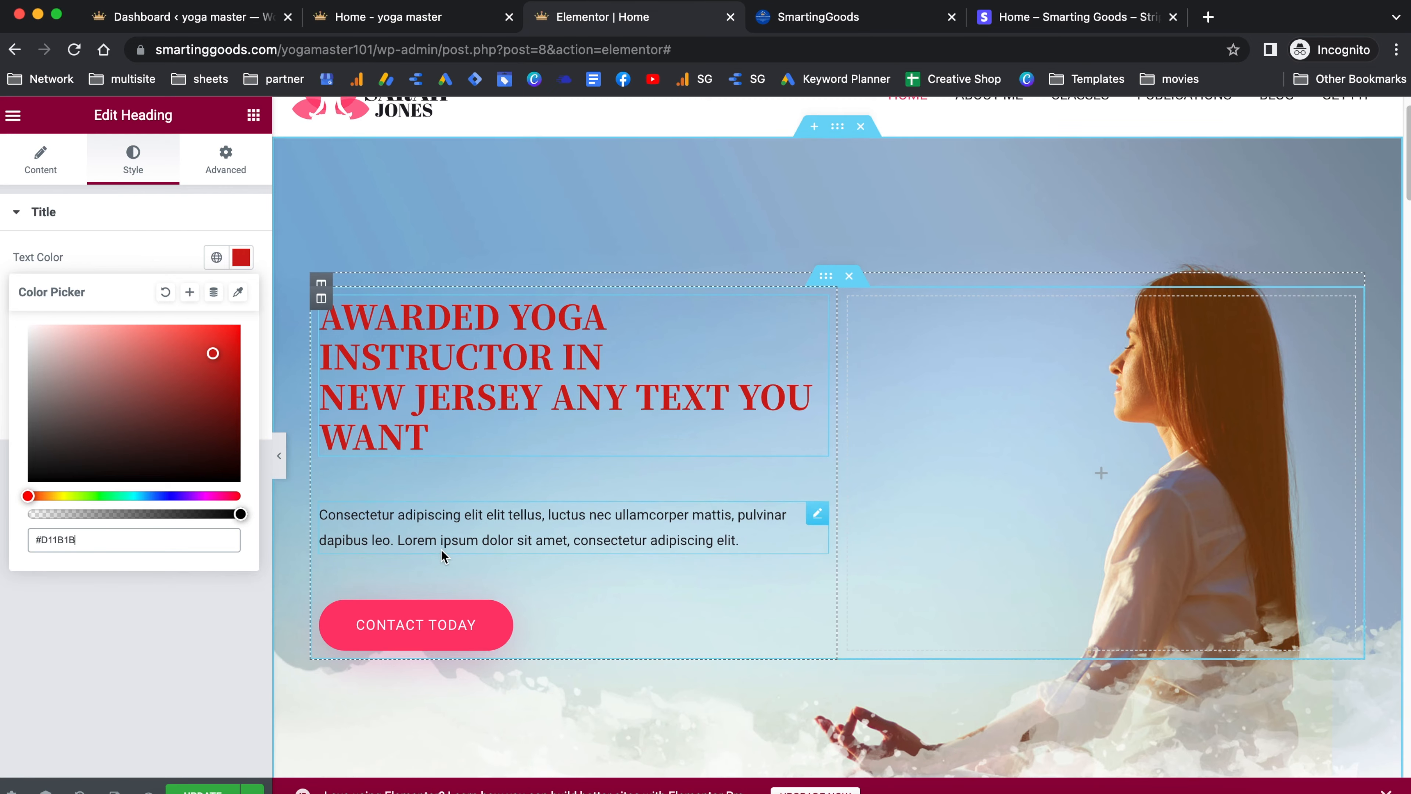
left_click(593, 433)
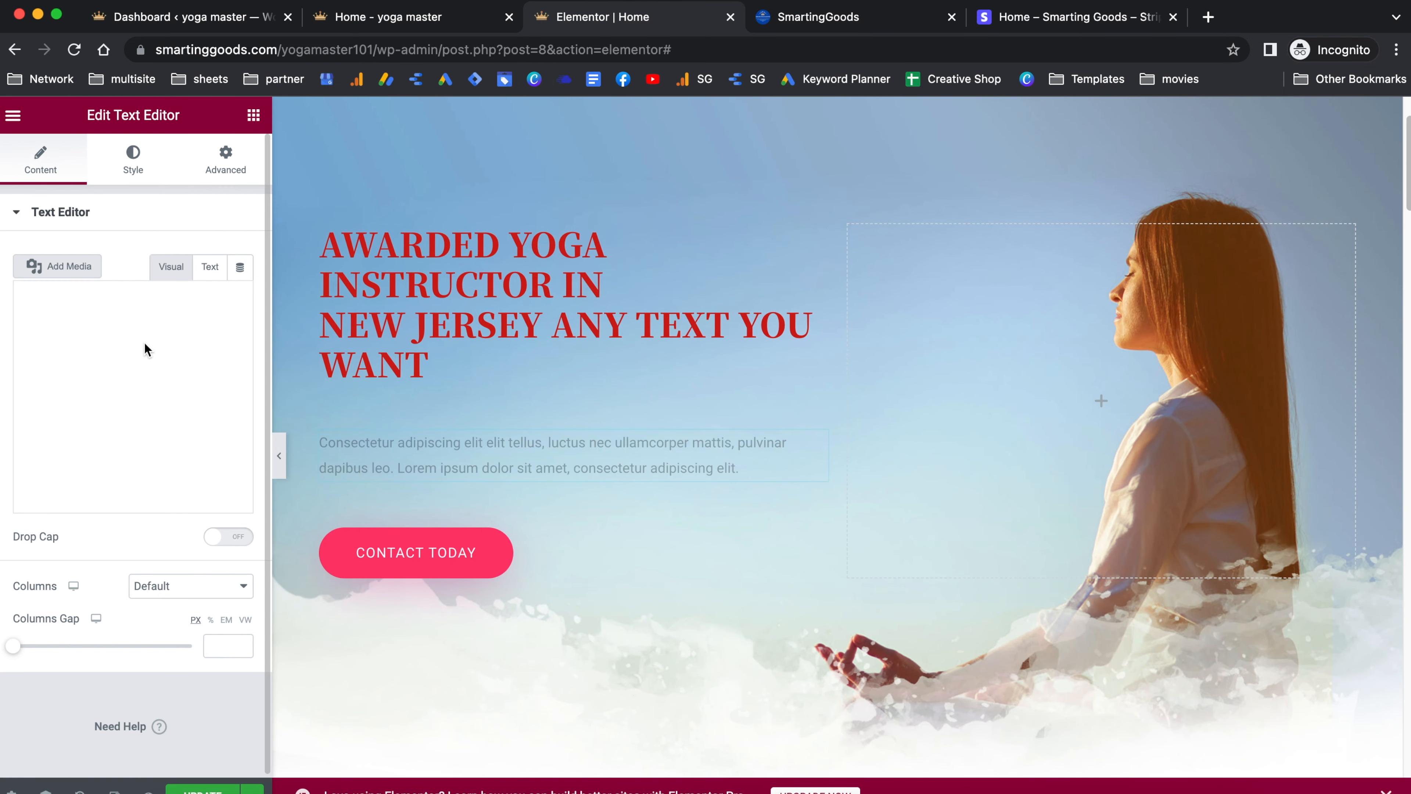
left_click(148, 416)
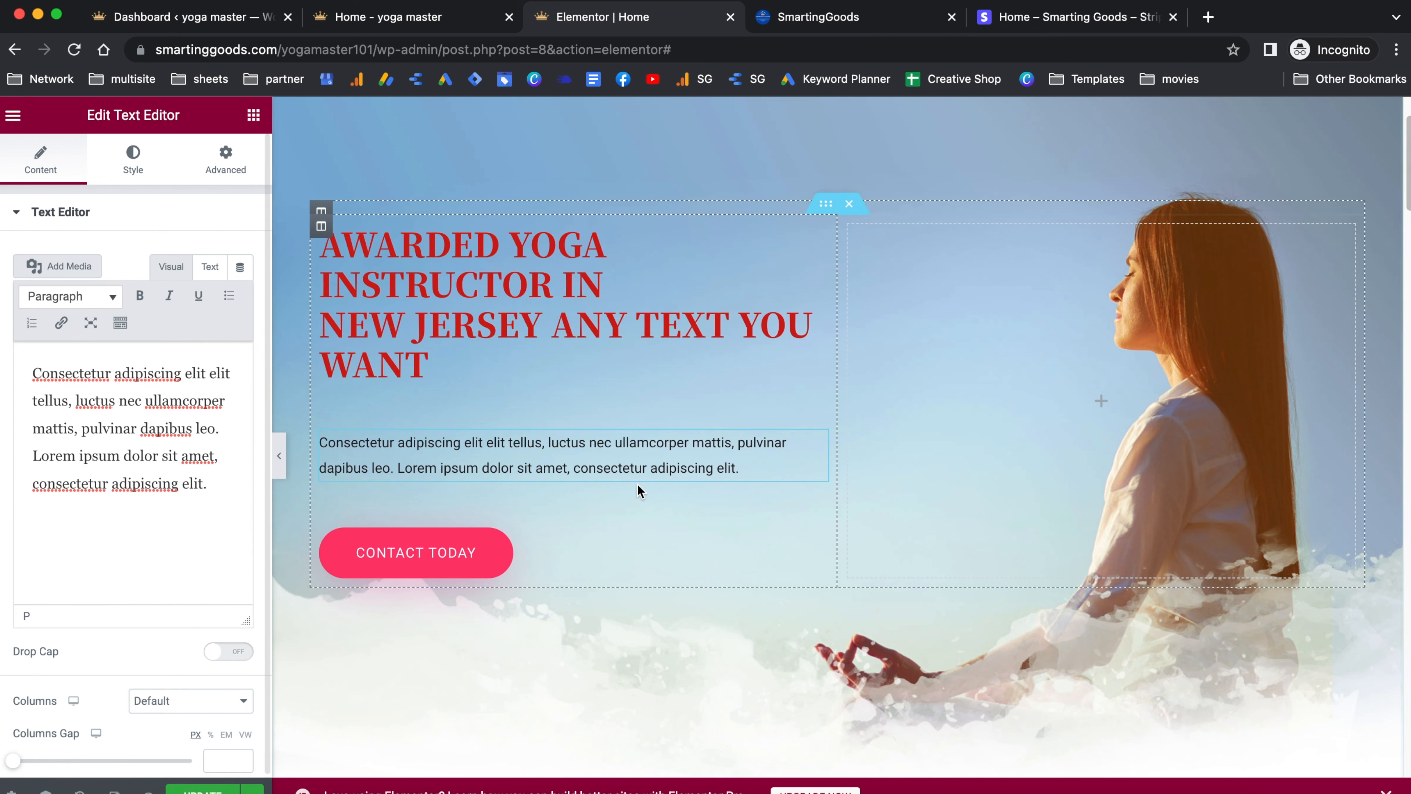
left_click(732, 464)
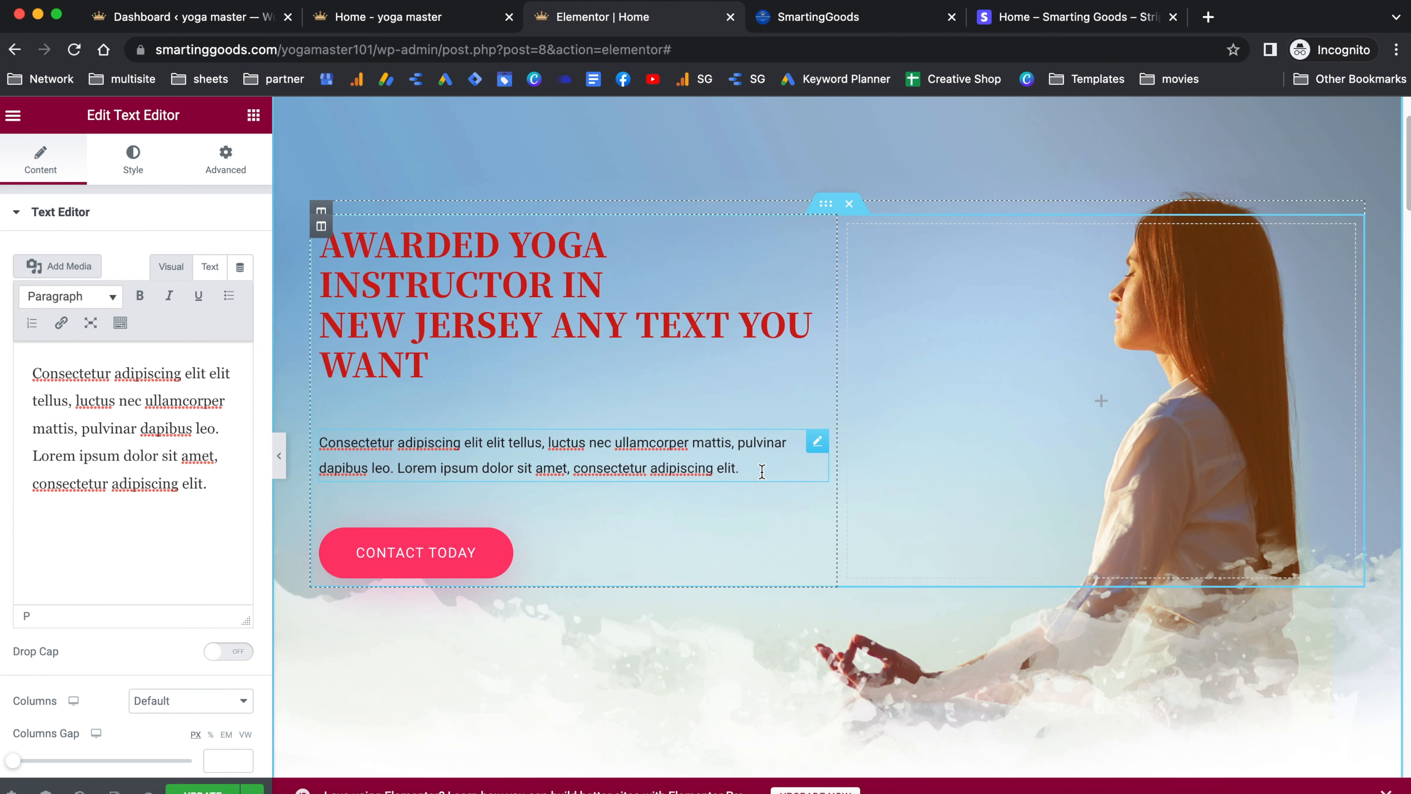
Open the Contact Today button's settings and select the contents of its link
scroll(761, 472, "down", 1)
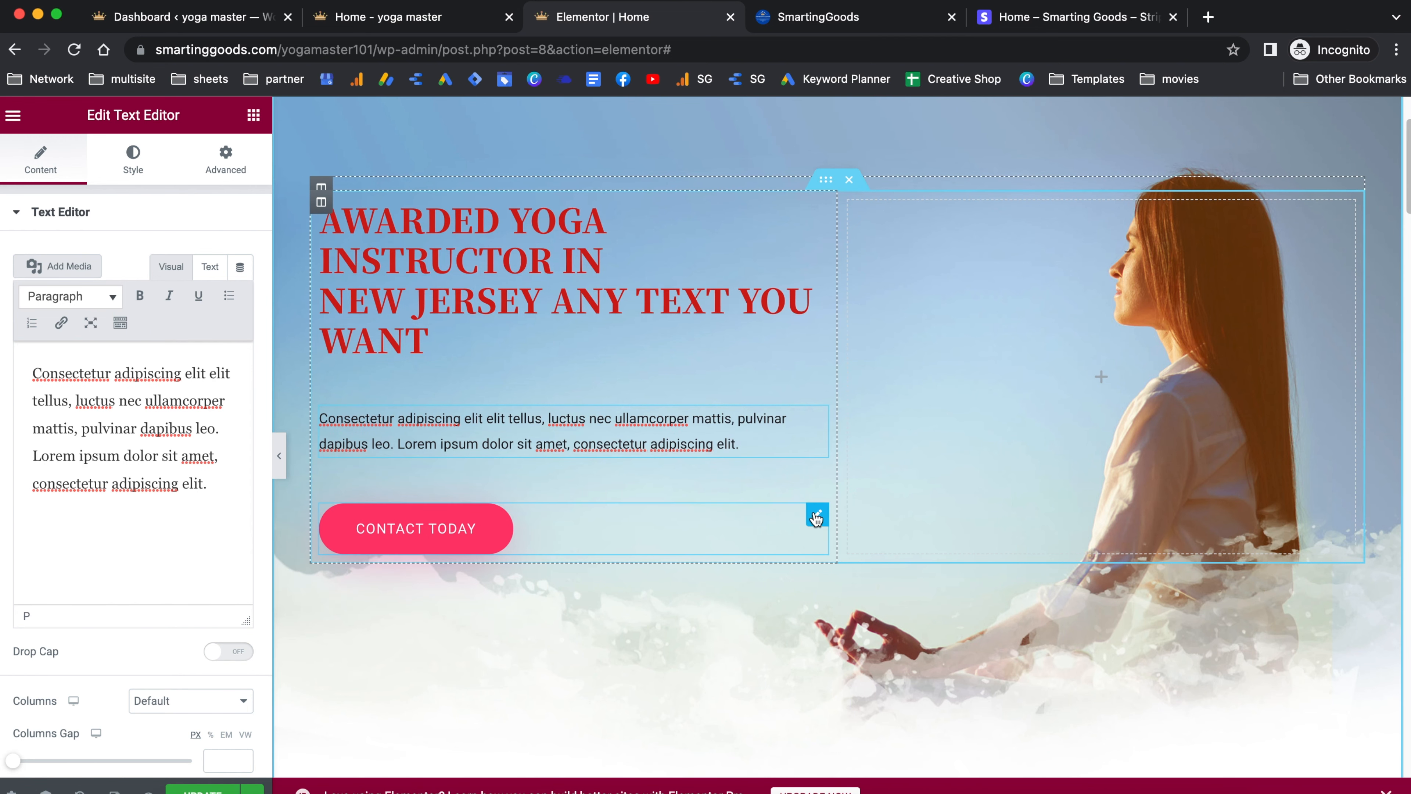
left_click(816, 516)
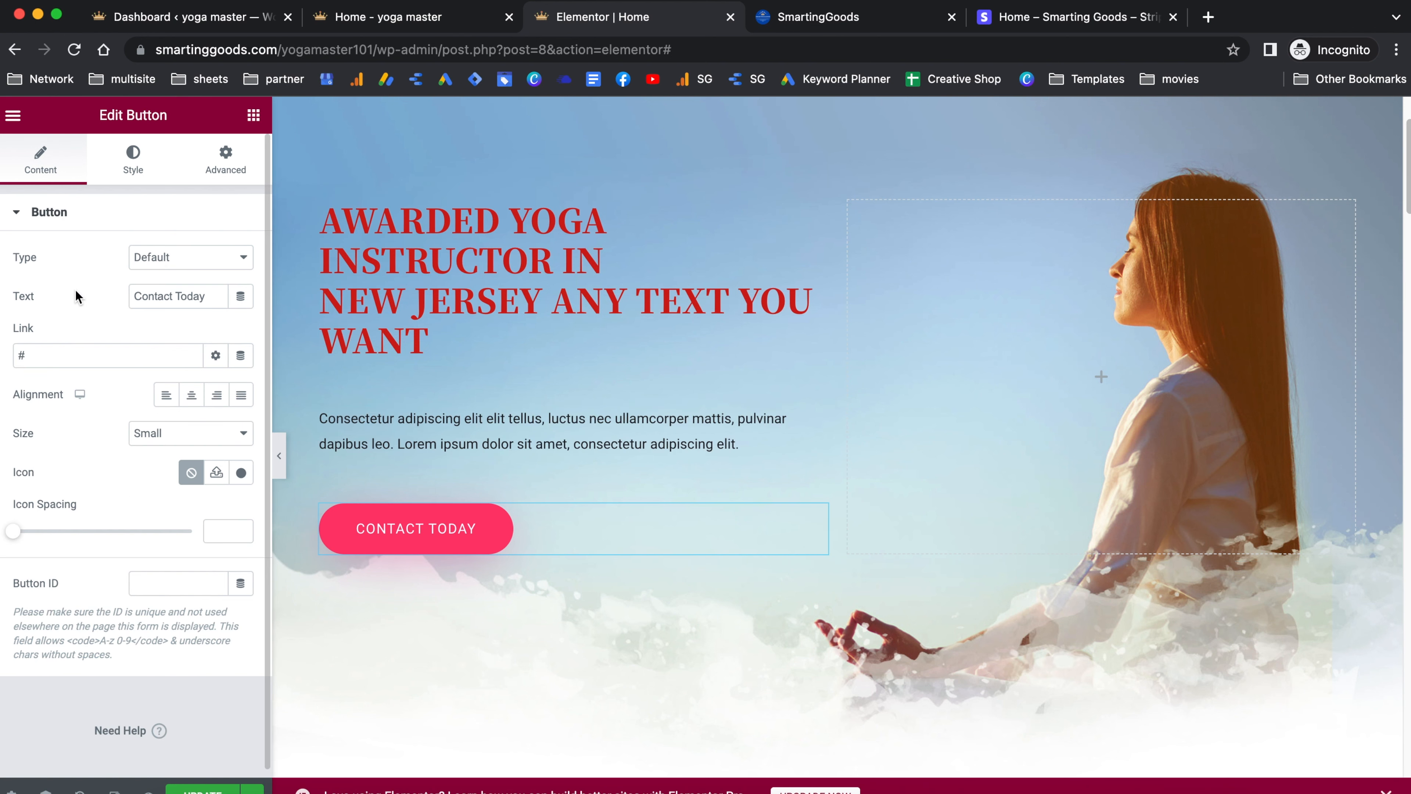
left_click(39, 360)
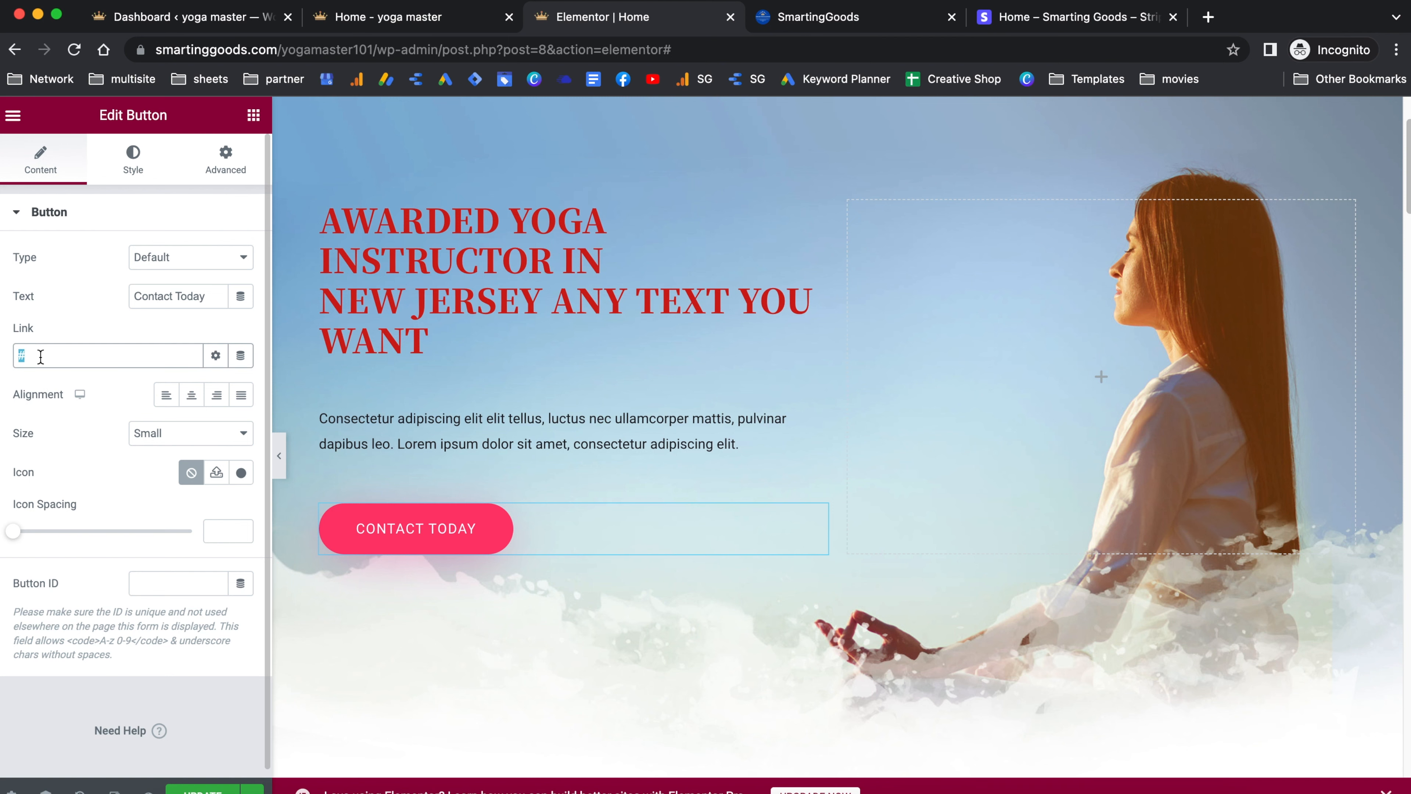
scroll(555, 545, "down", 7)
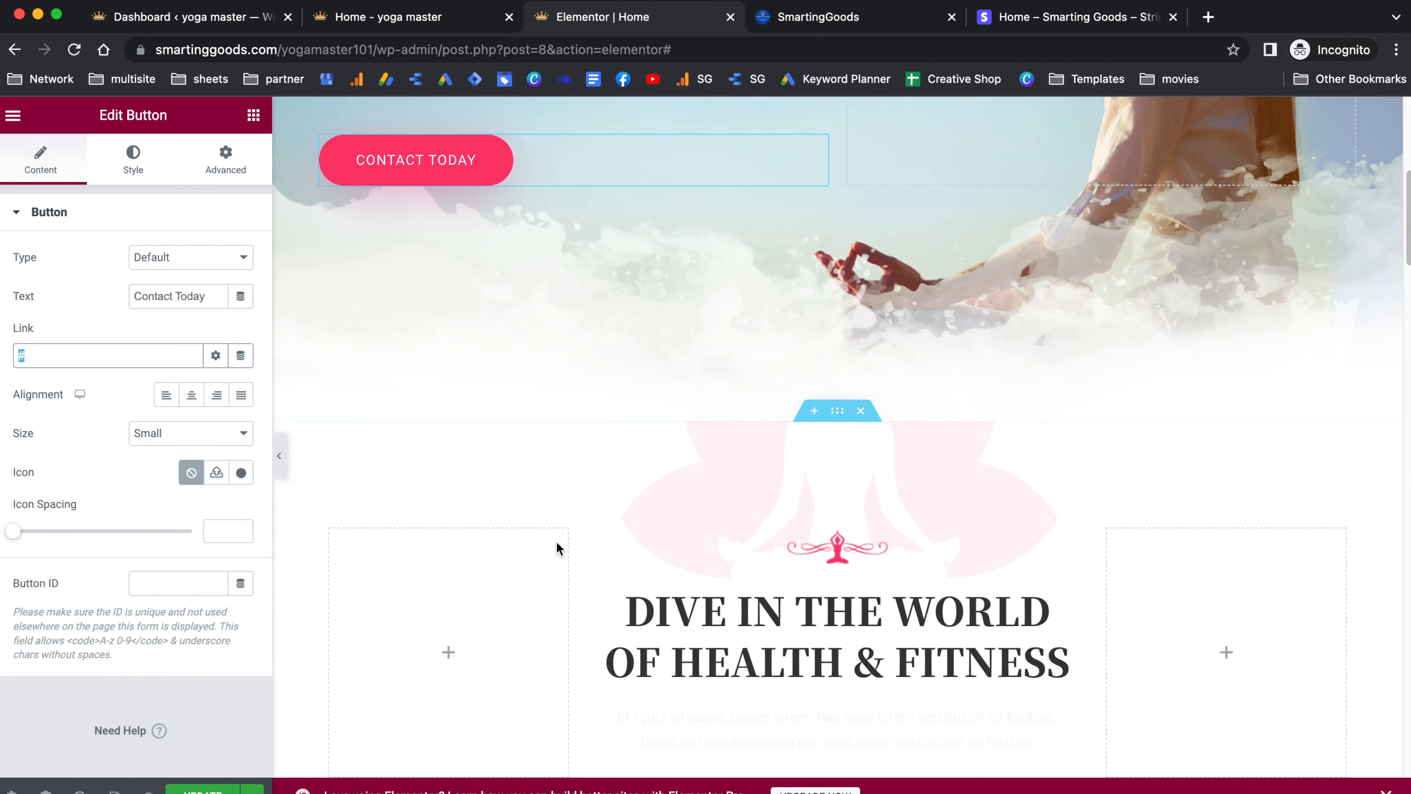
Open the Hatha Yoga image box's settings and review its image, title, description and link options
scroll(882, 479, "down", 9)
scroll(846, 433, "down", 2)
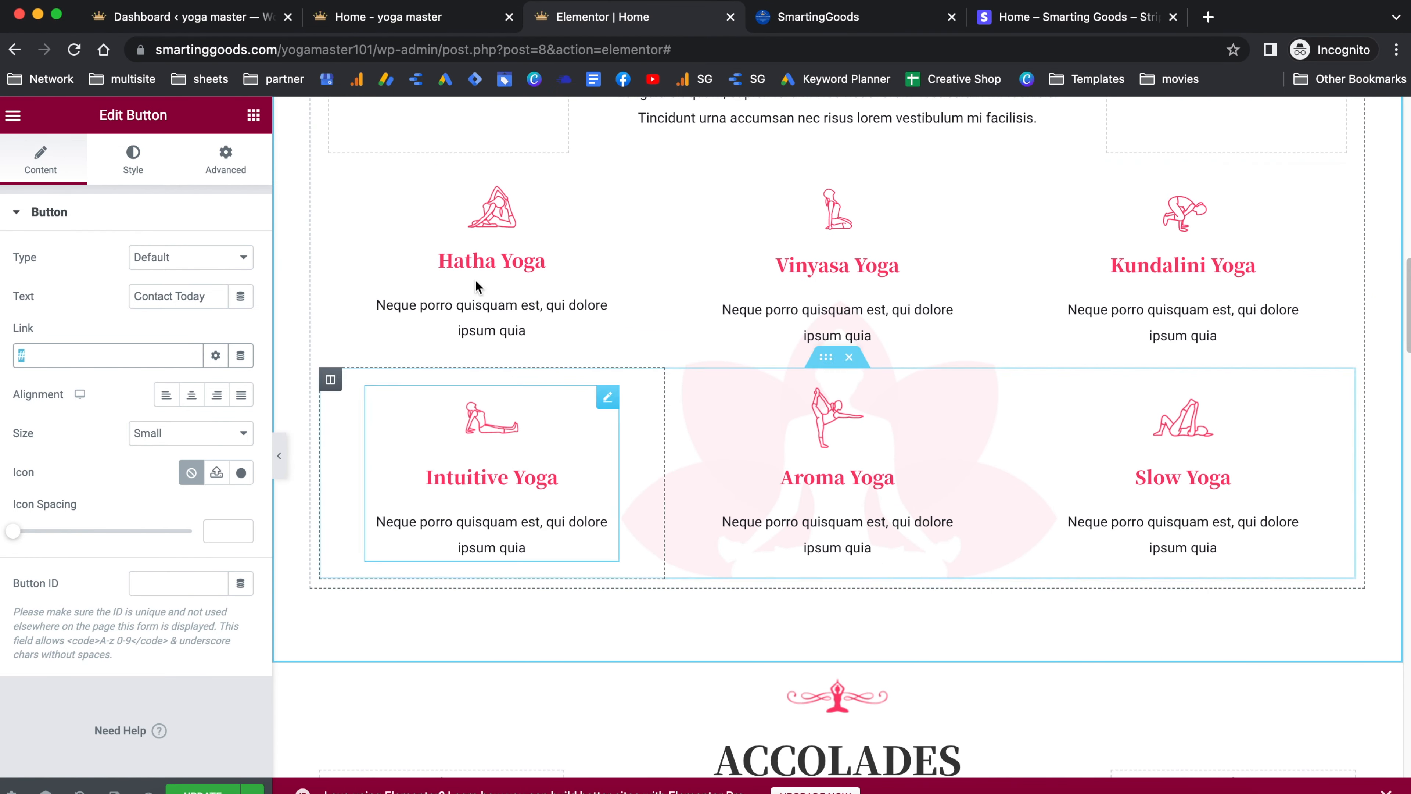
left_click(608, 193)
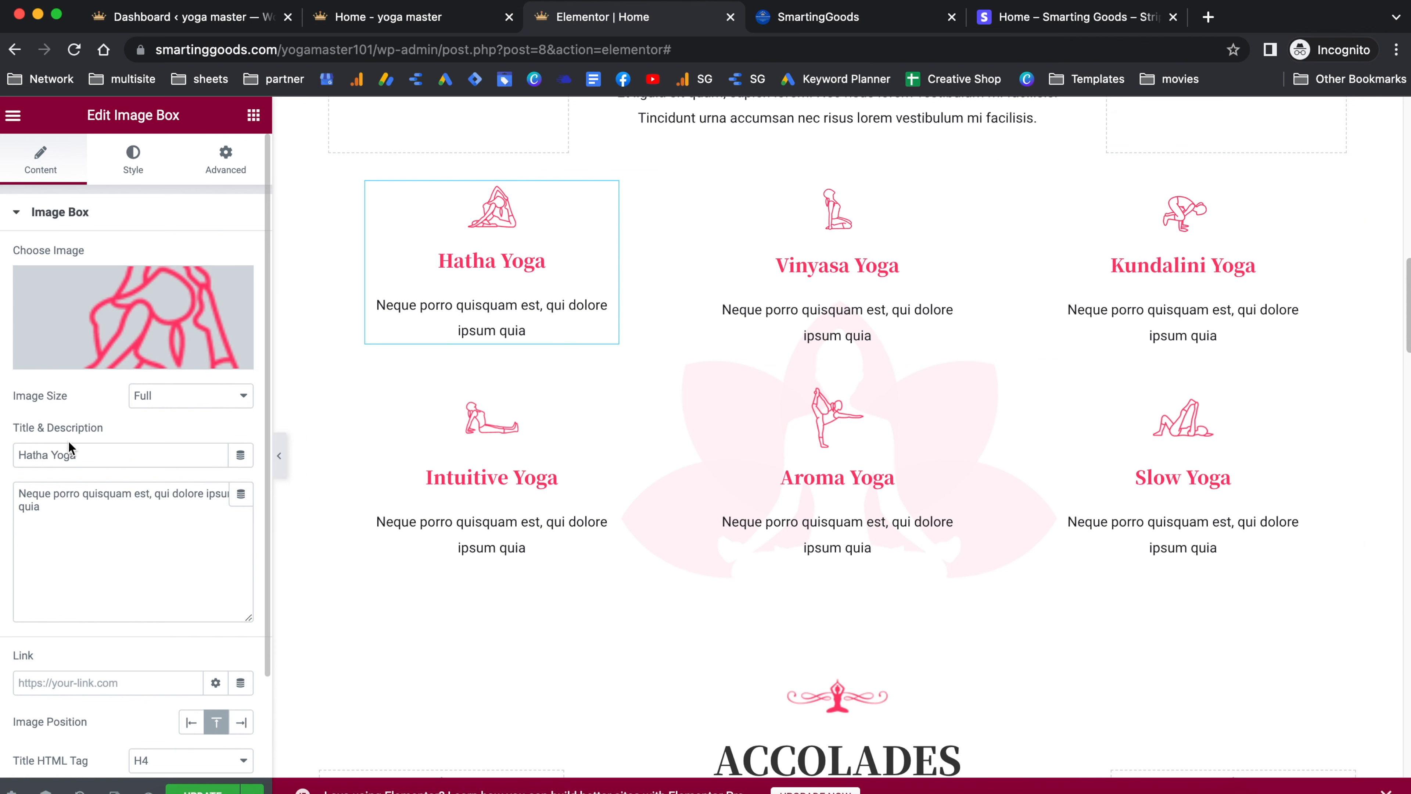
scroll(76, 522, "down", 4)
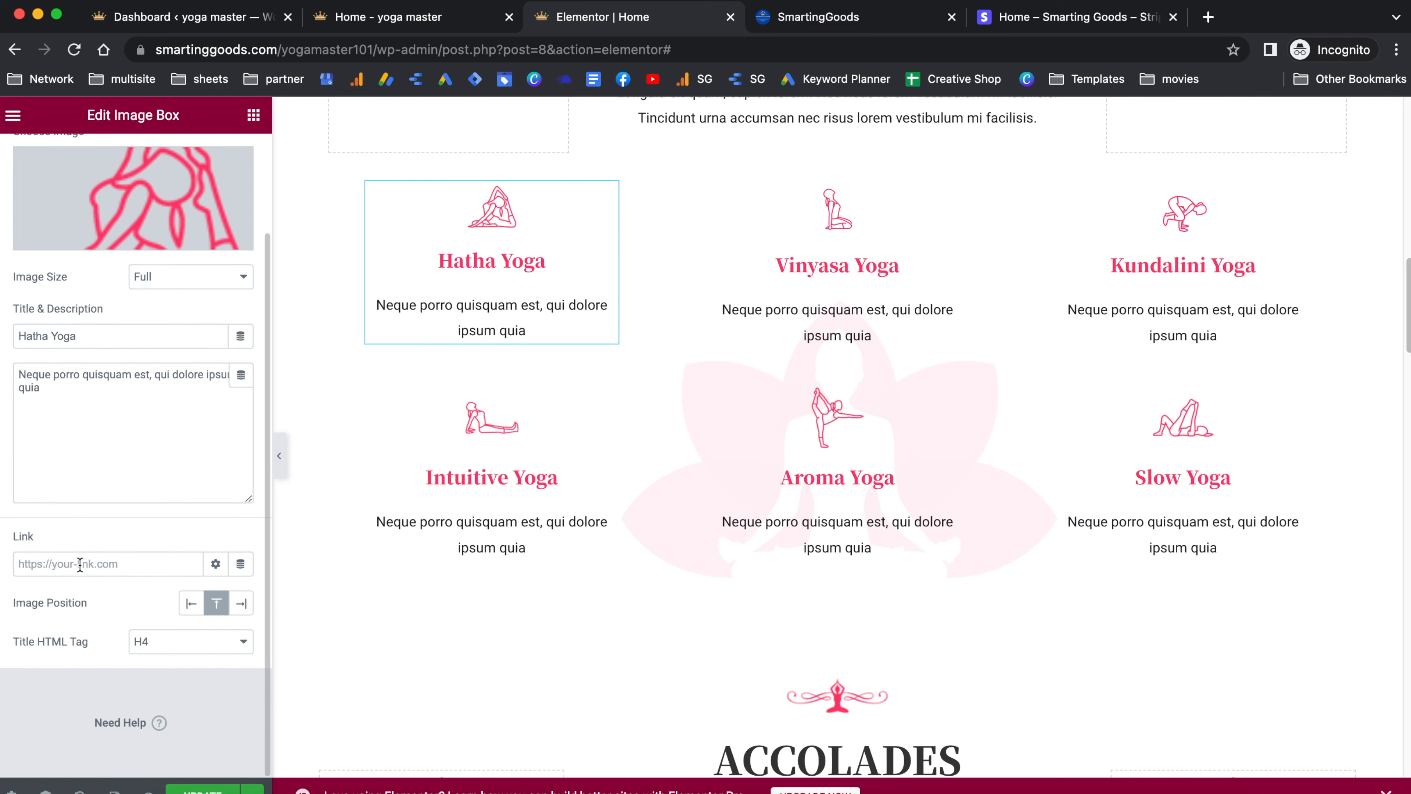
Look through the home page's sections from the hero down to the client testimonials
scroll(970, 345, "up", 15)
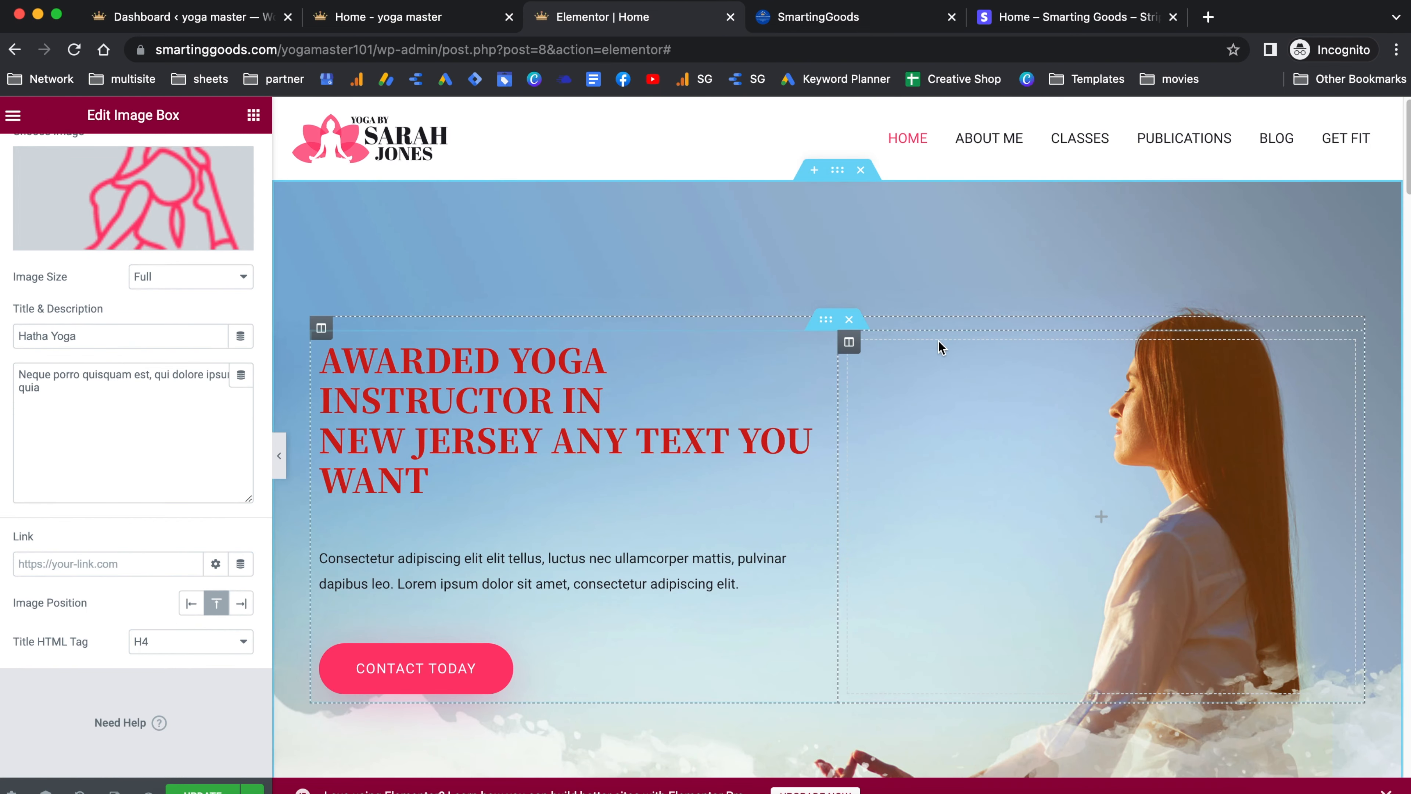
scroll(953, 370, "down", 20)
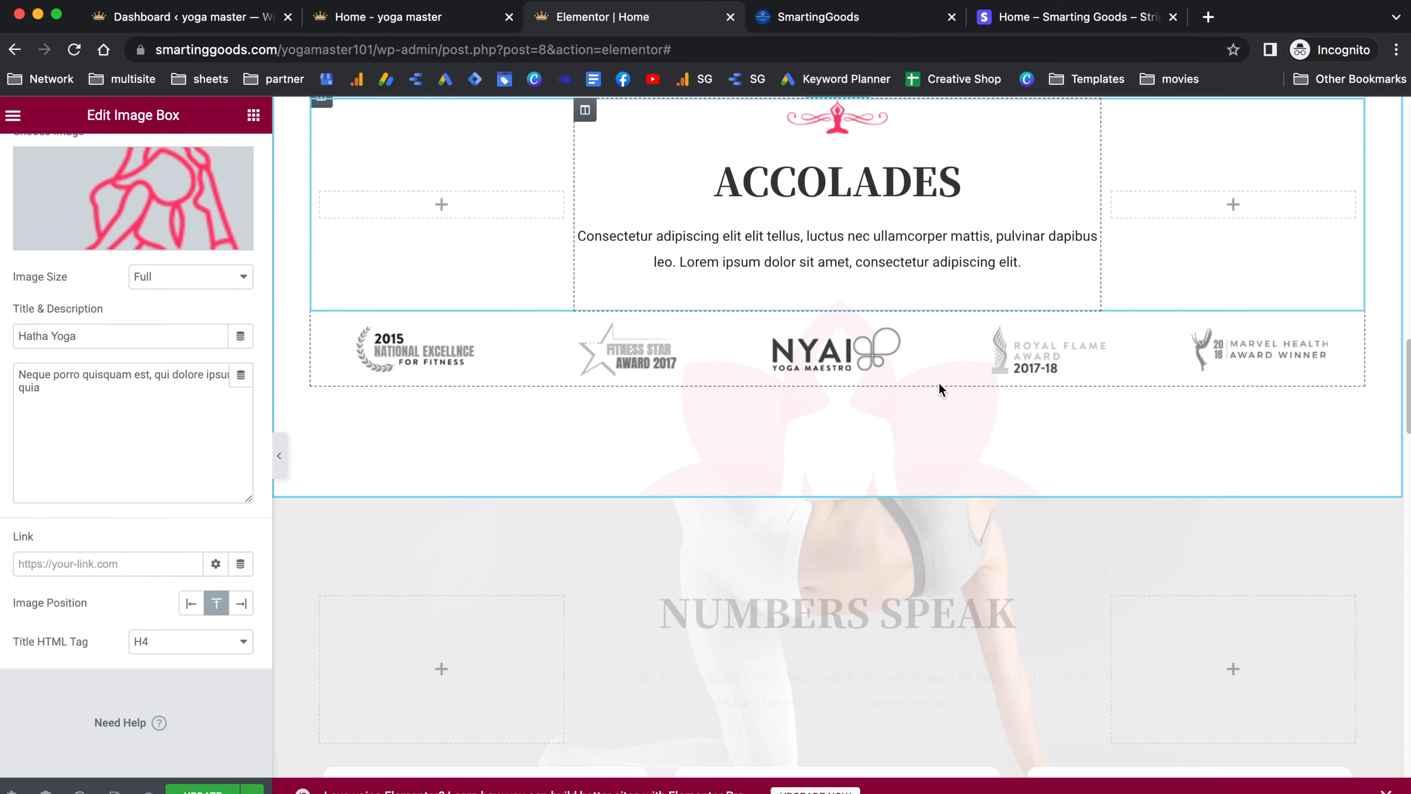
scroll(936, 384, "down", 15)
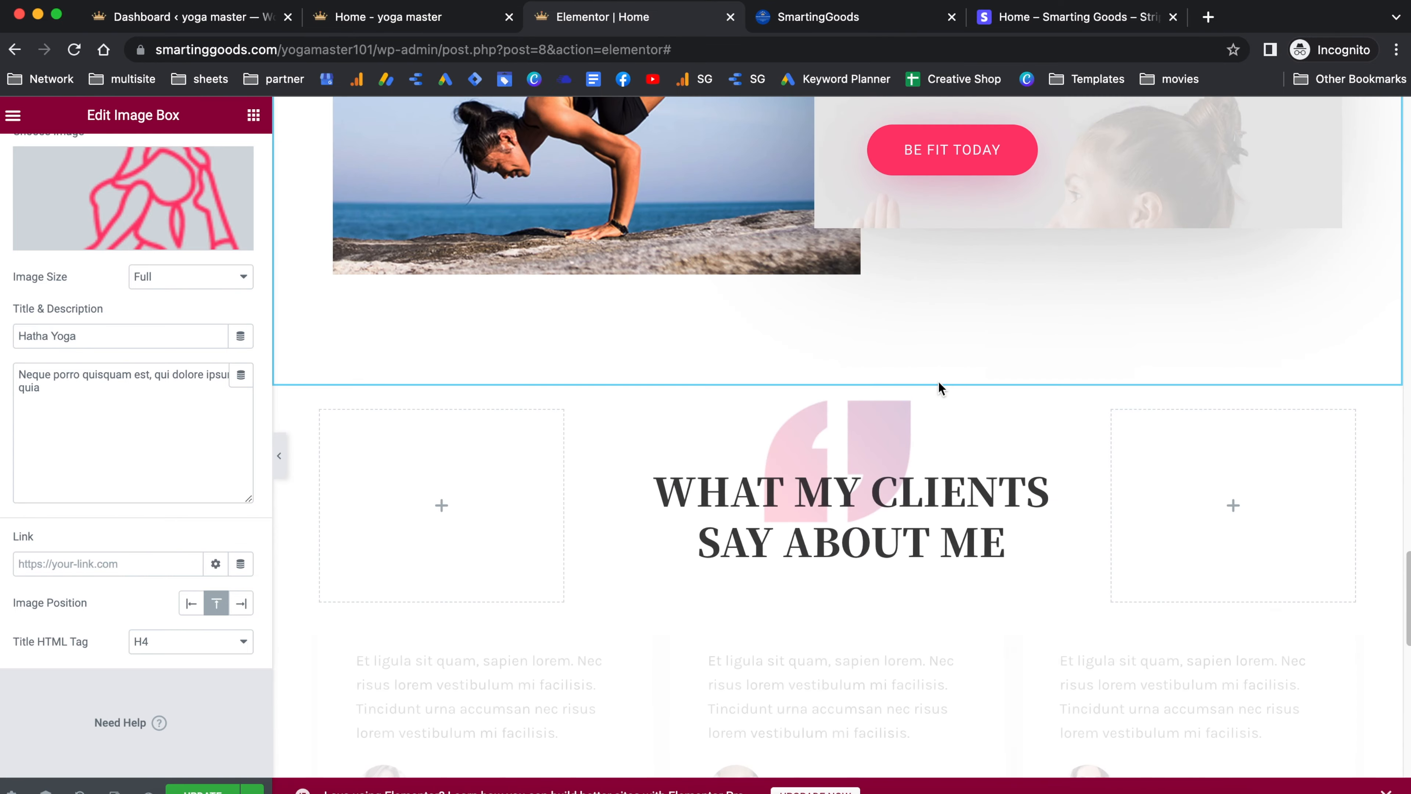
scroll(935, 382, "down", 6)
scroll(934, 376, "up", 5)
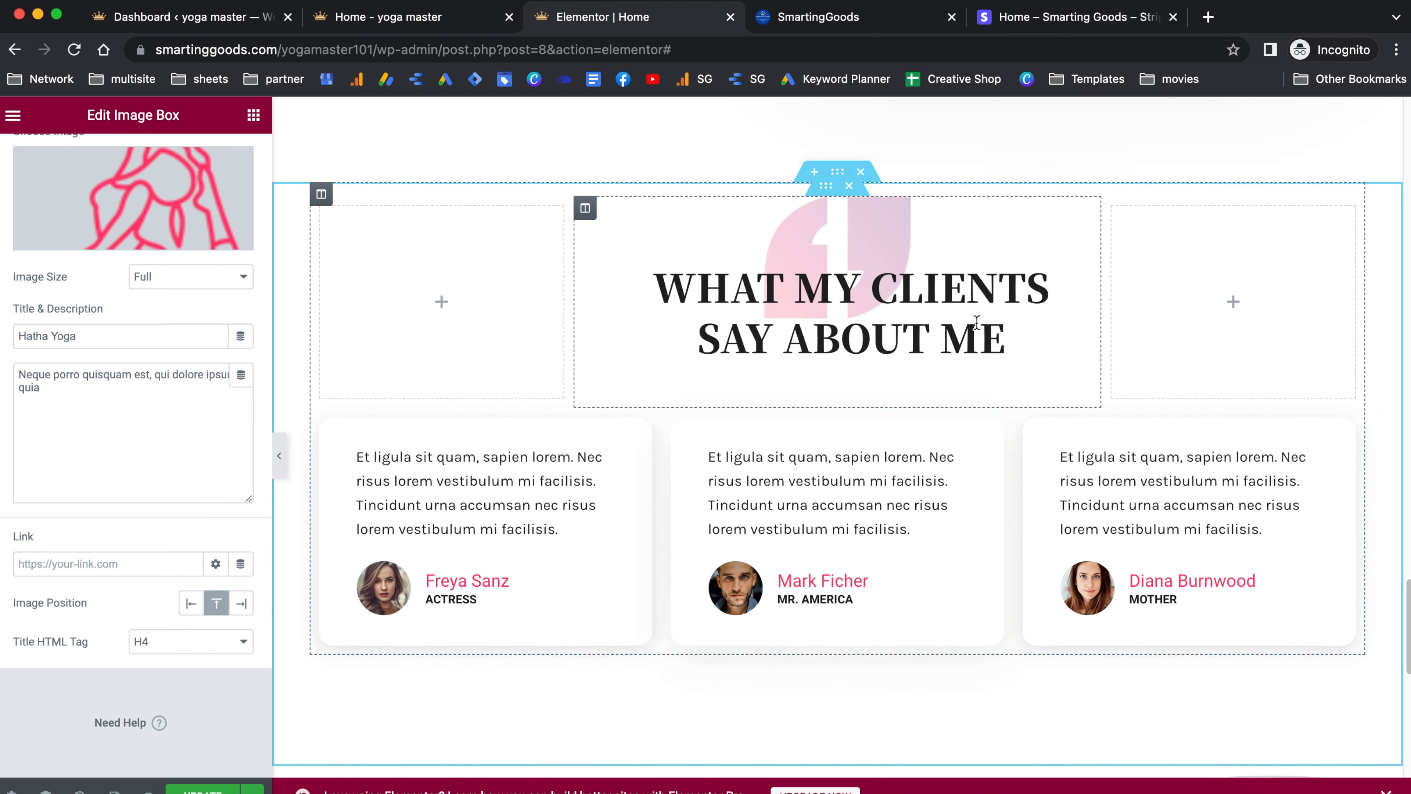
scroll(866, 457, "up", 1)
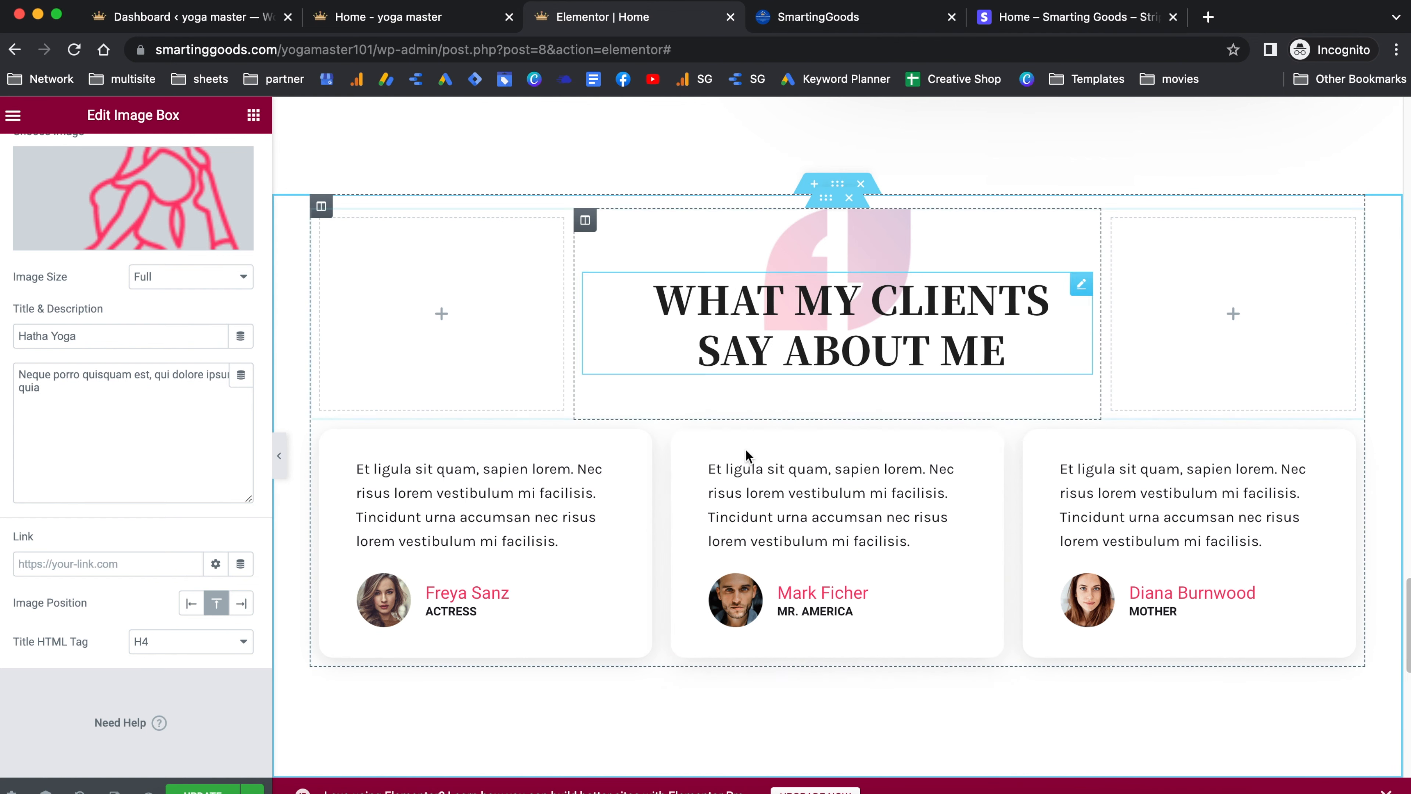
Go from the live yoga master home page to the site's dashboard and open the list of installed plugins
left_click(390, 21)
mouse_move(133, 114)
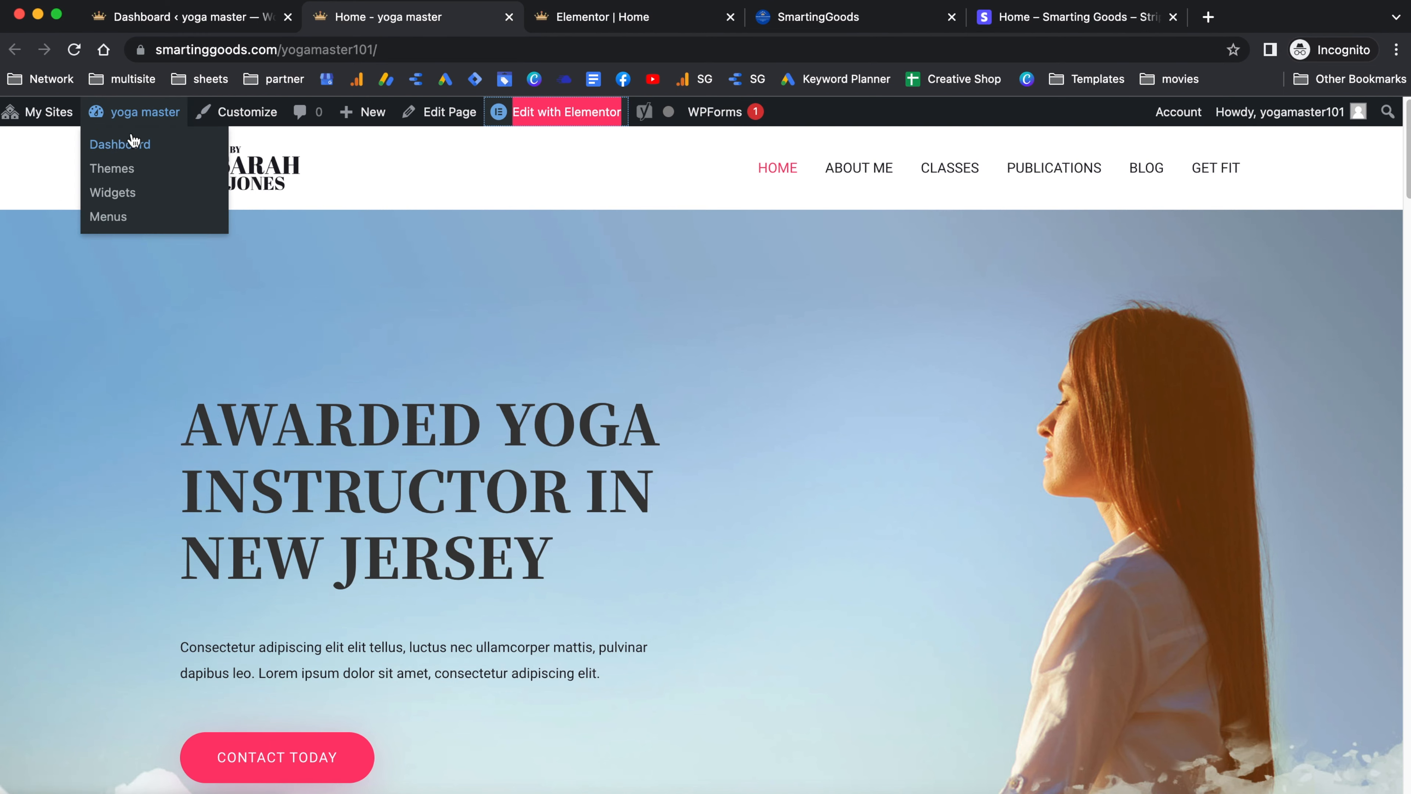
left_click(126, 146)
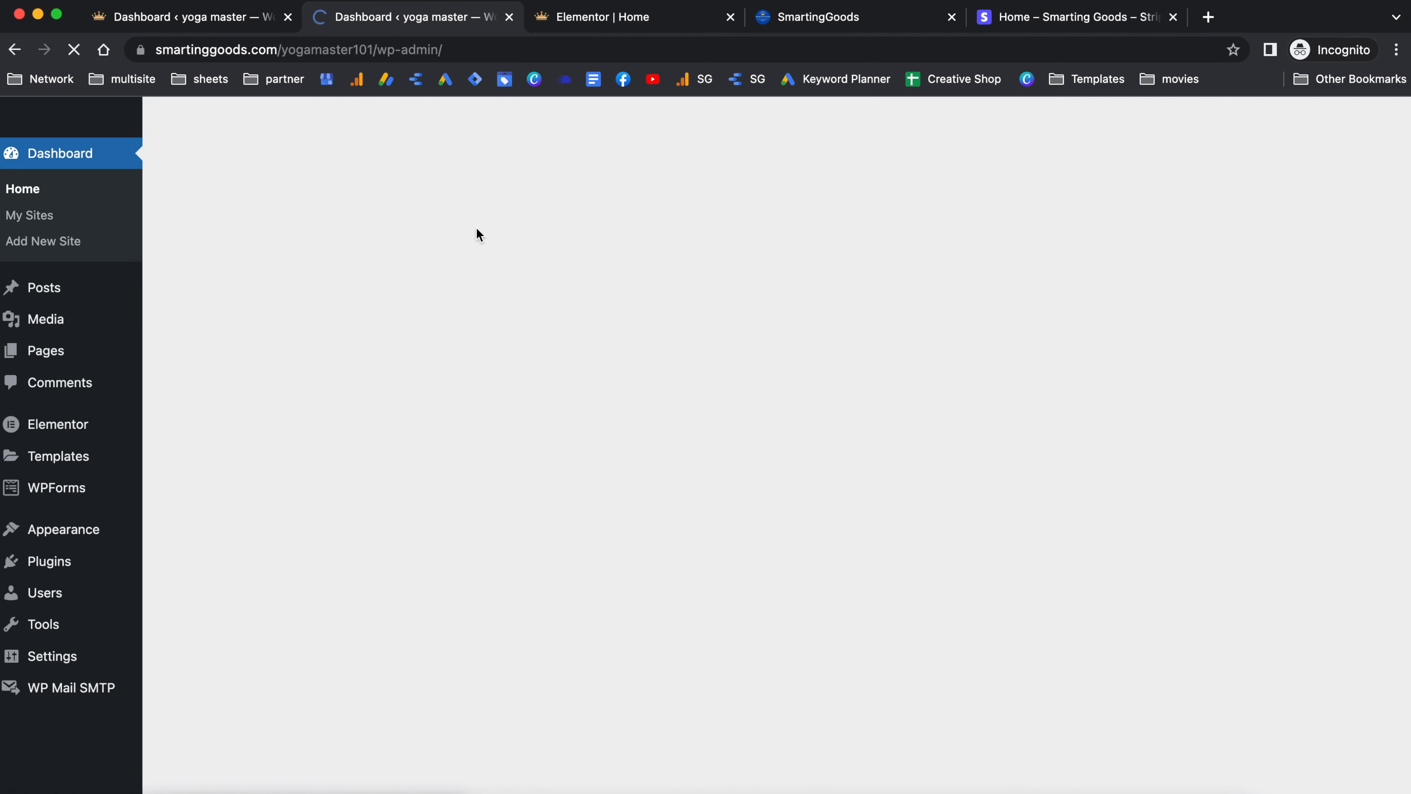
scroll(56, 533, "down", 3)
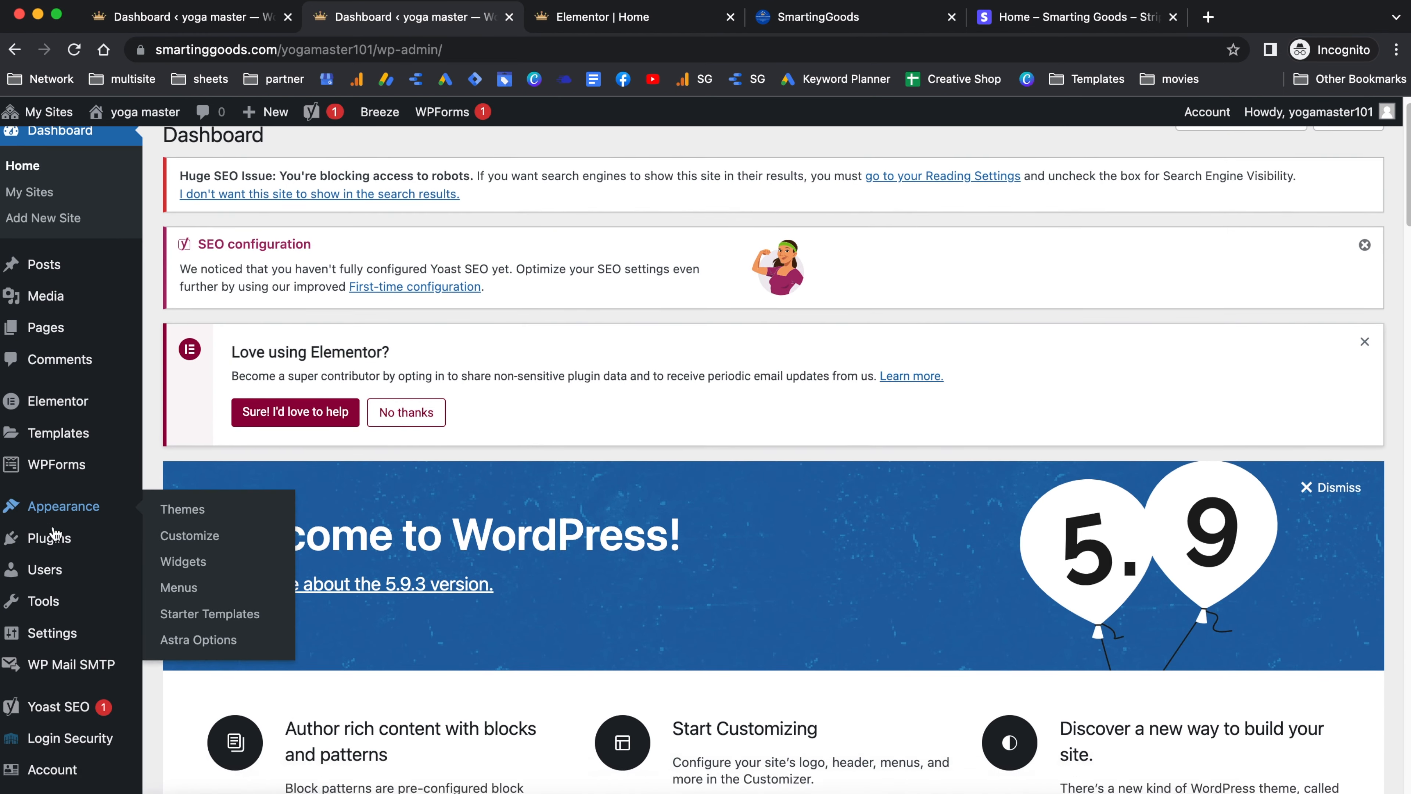
left_click(53, 528)
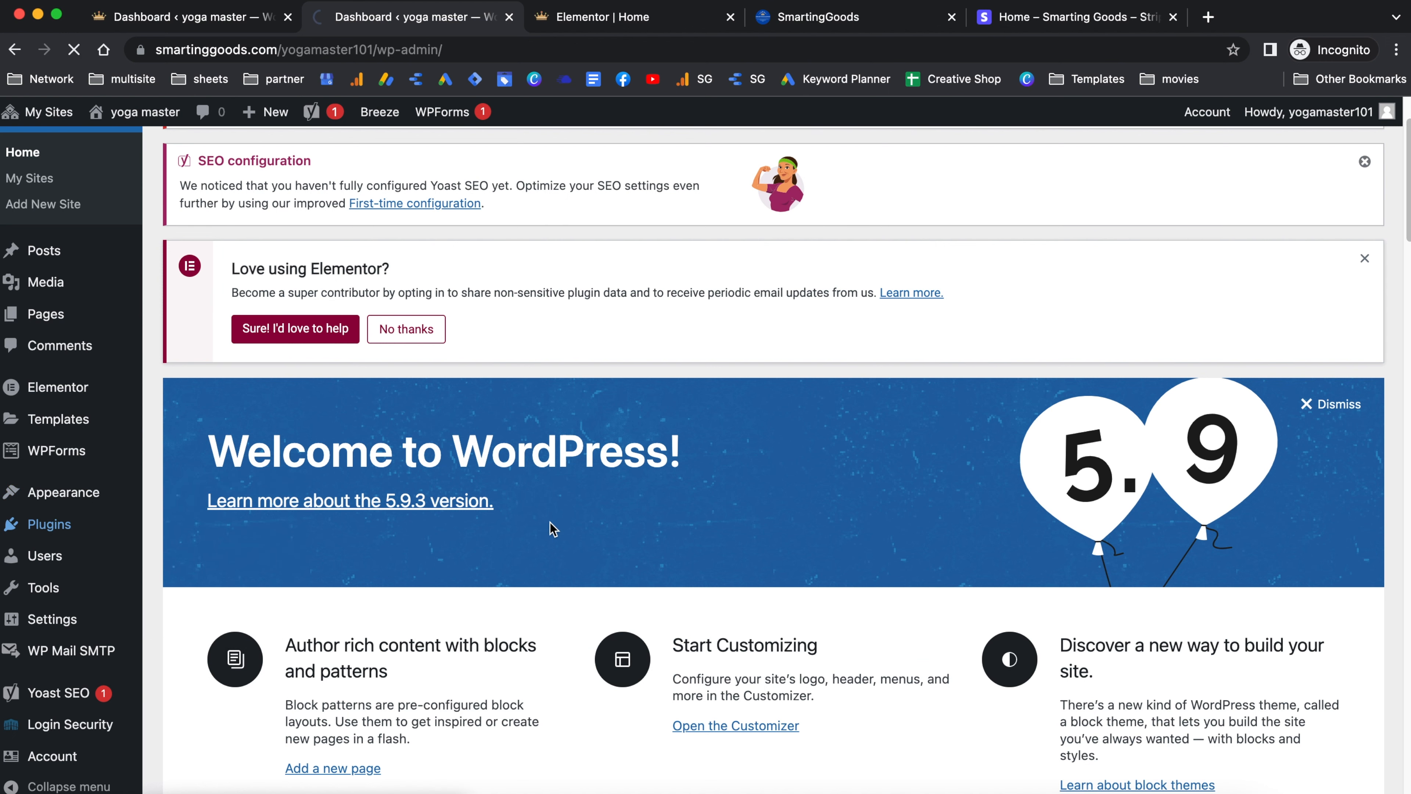
Locate the Widgets for Google Reviews plugin in the list and open its Trustindex.io configuration page
scroll(327, 492, "down", 7)
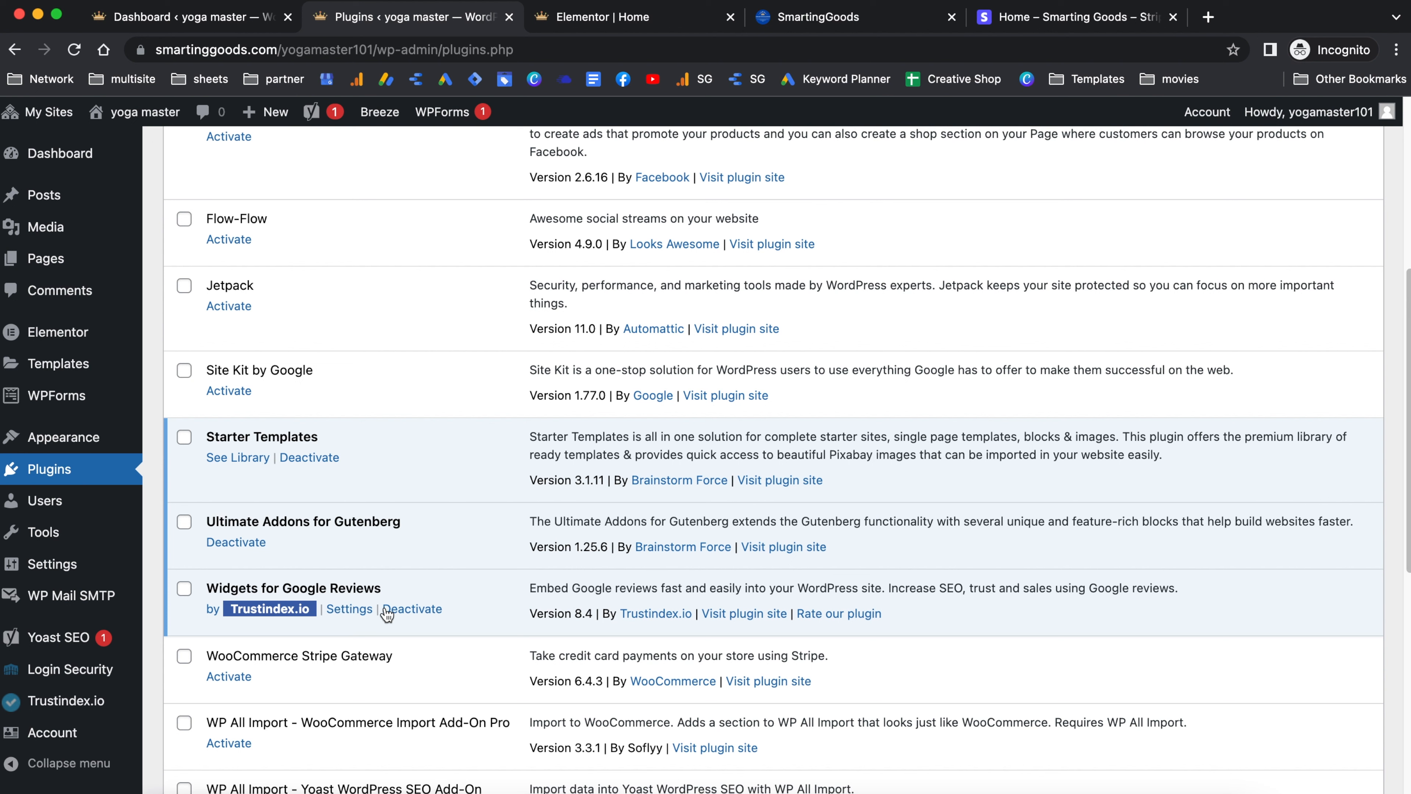
scroll(460, 609, "down", 1)
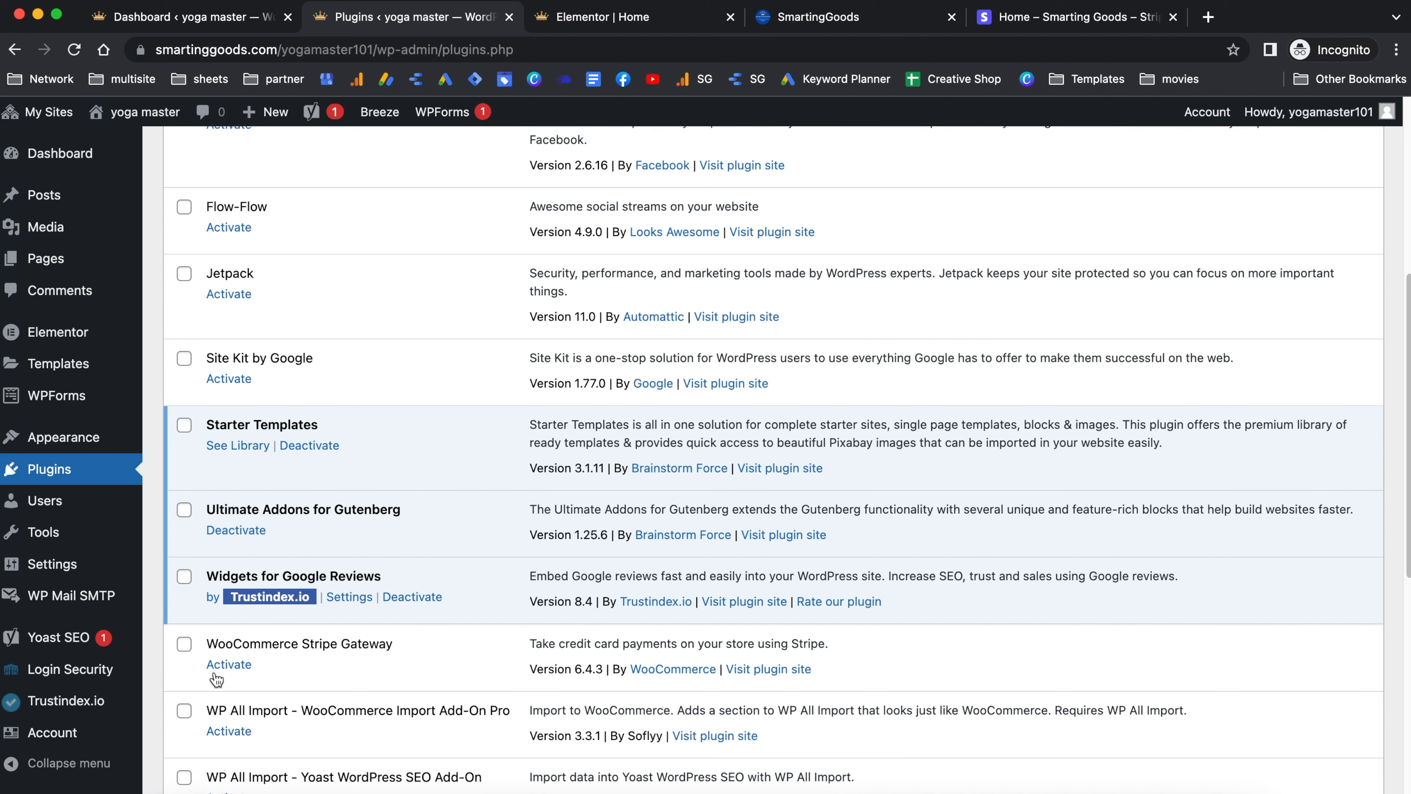
left_click(65, 703)
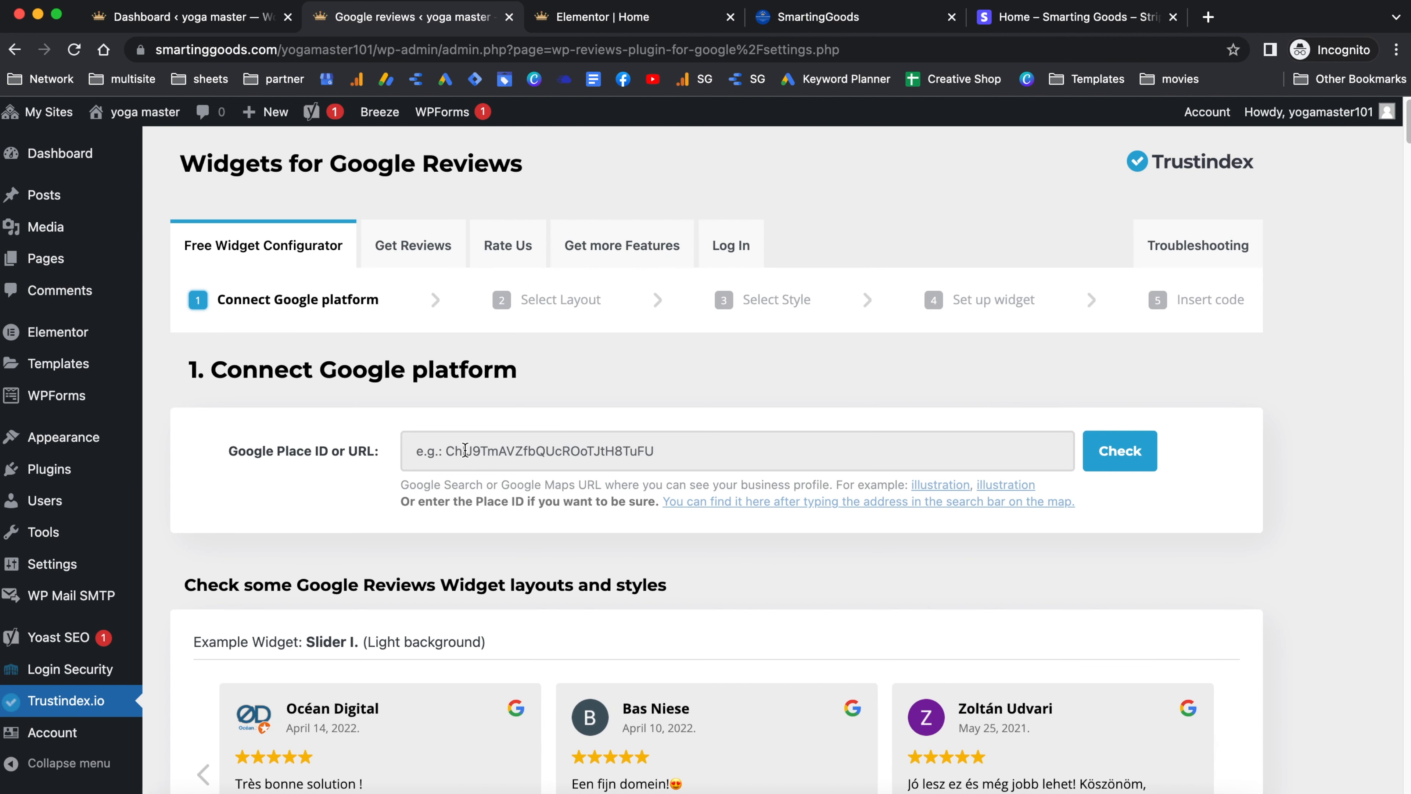
Search Google in a new tab for "christine nails boston usa" and open the Christina Nail Spa business listing
left_click(1208, 16)
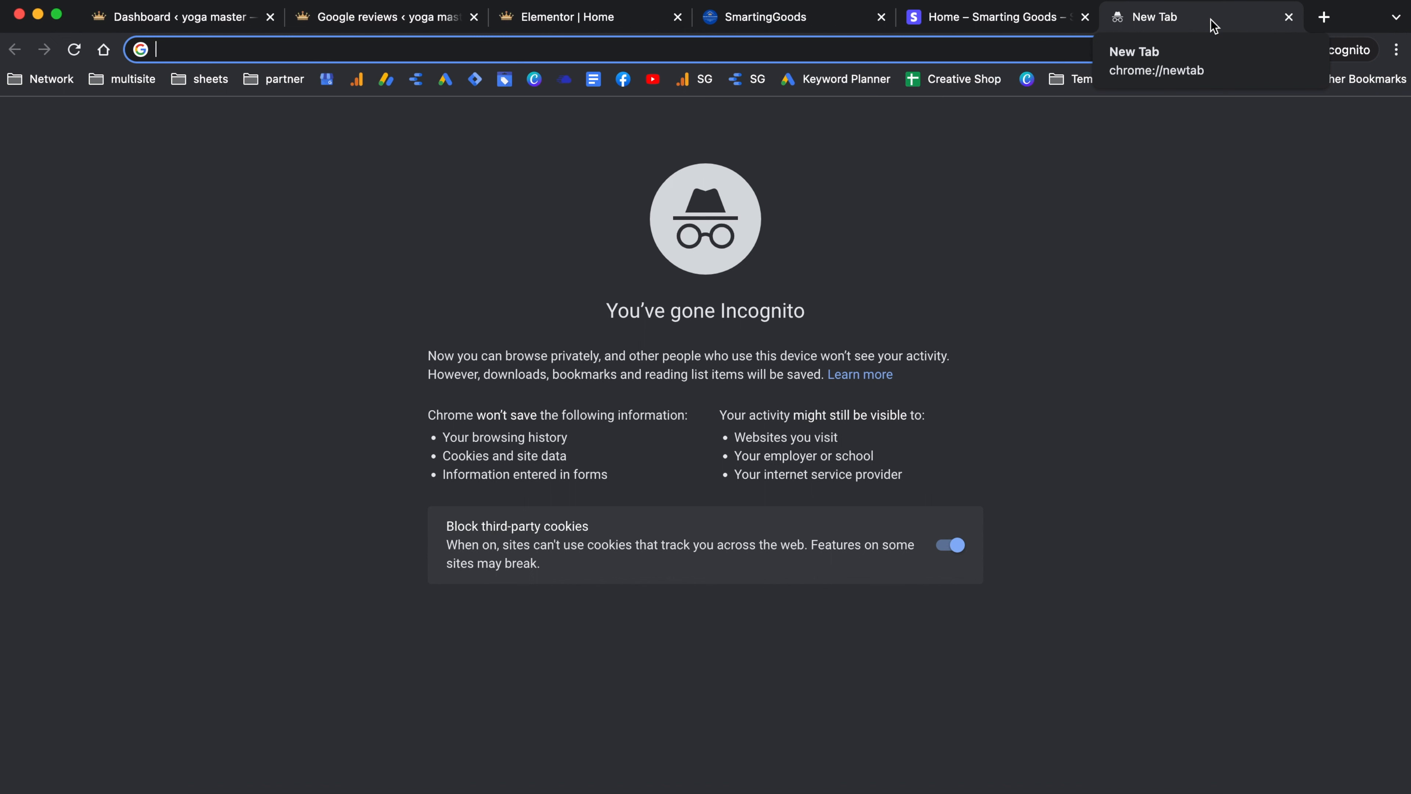
type("christin")
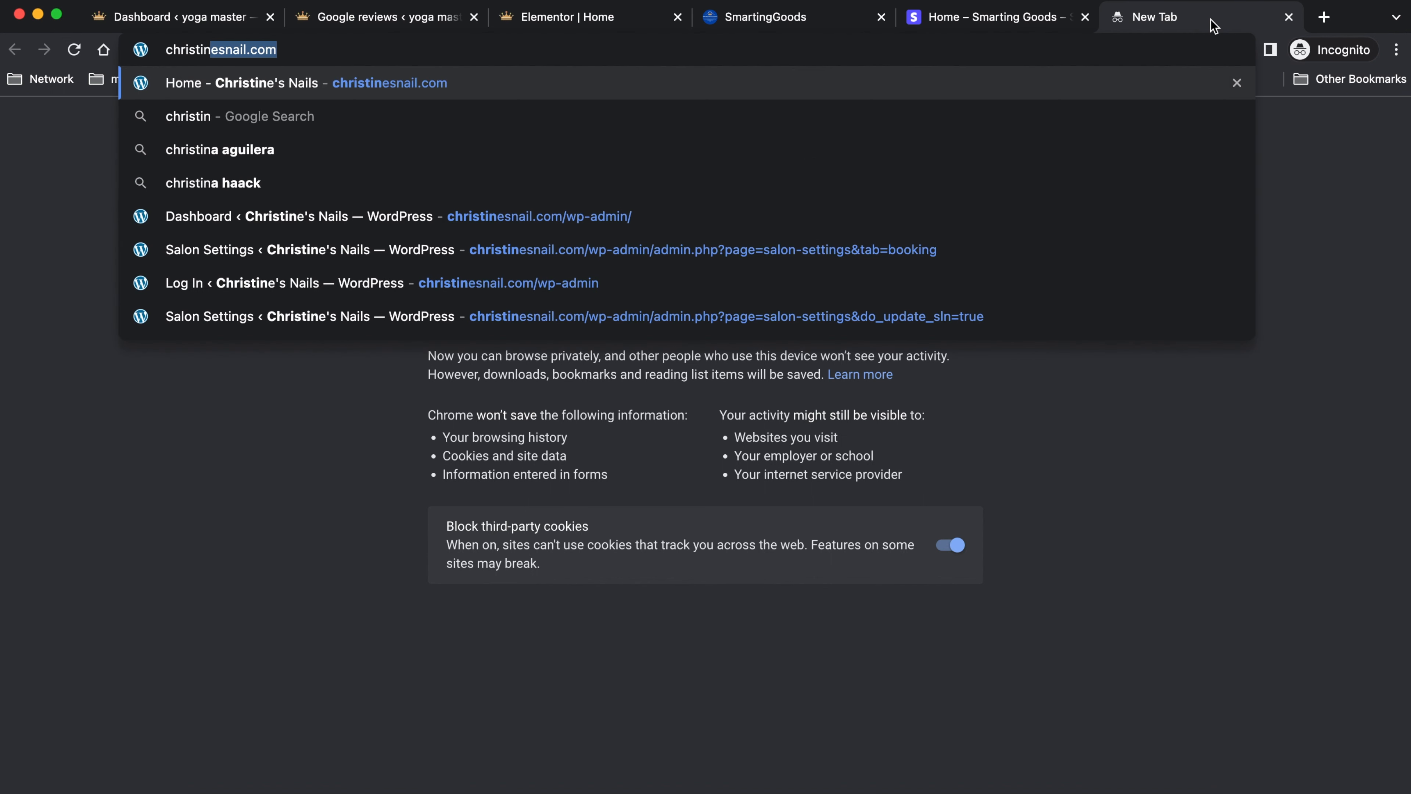
type("e nails b")
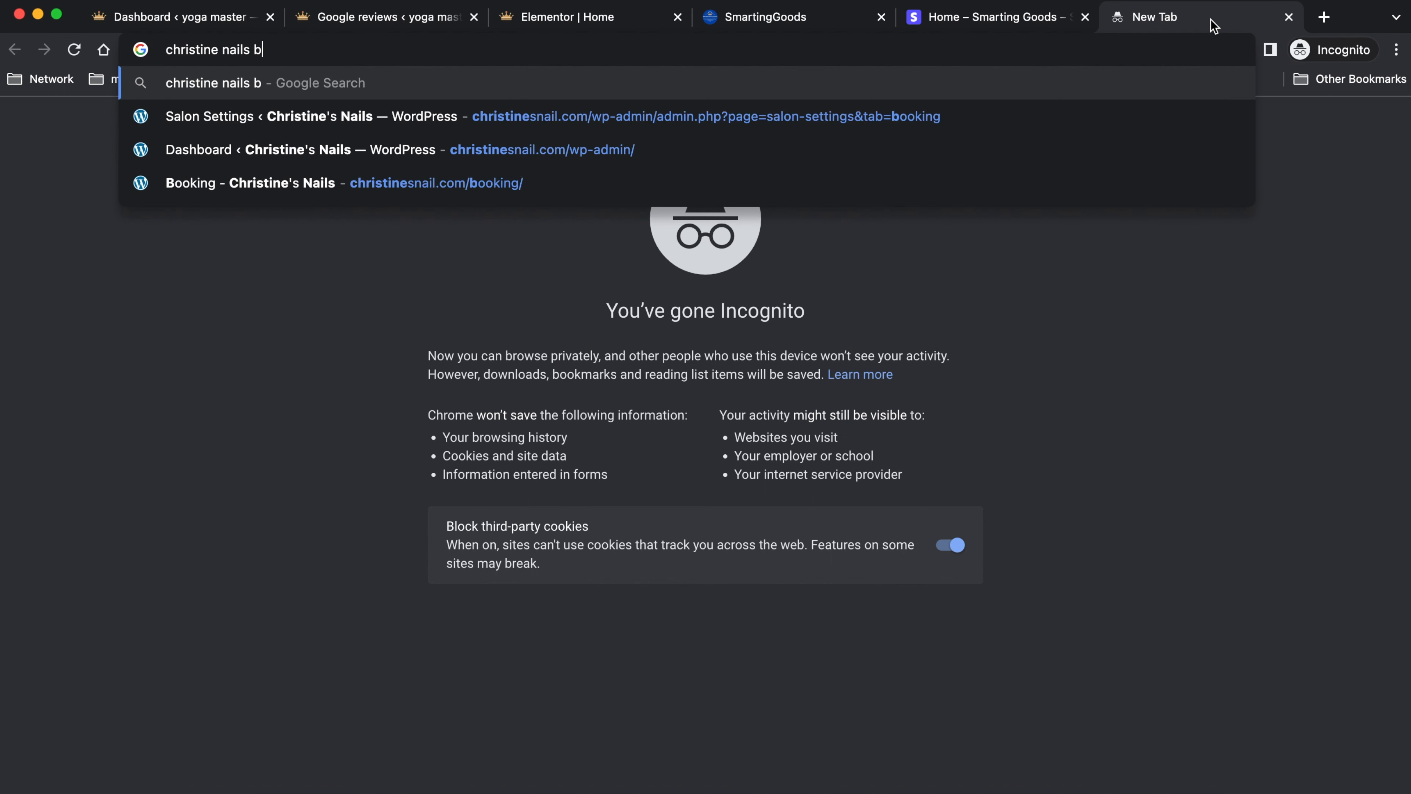
type("oston usa")
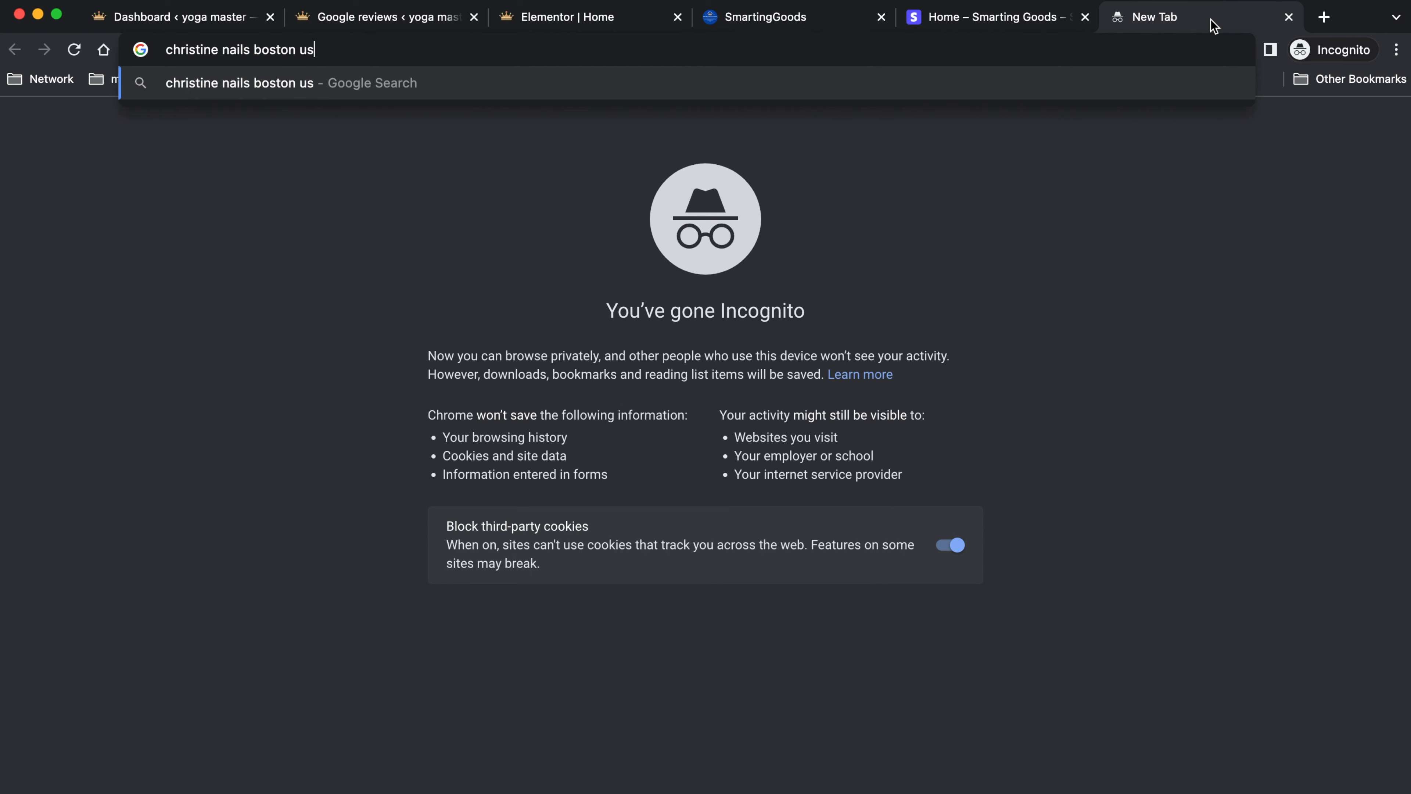
key("Return")
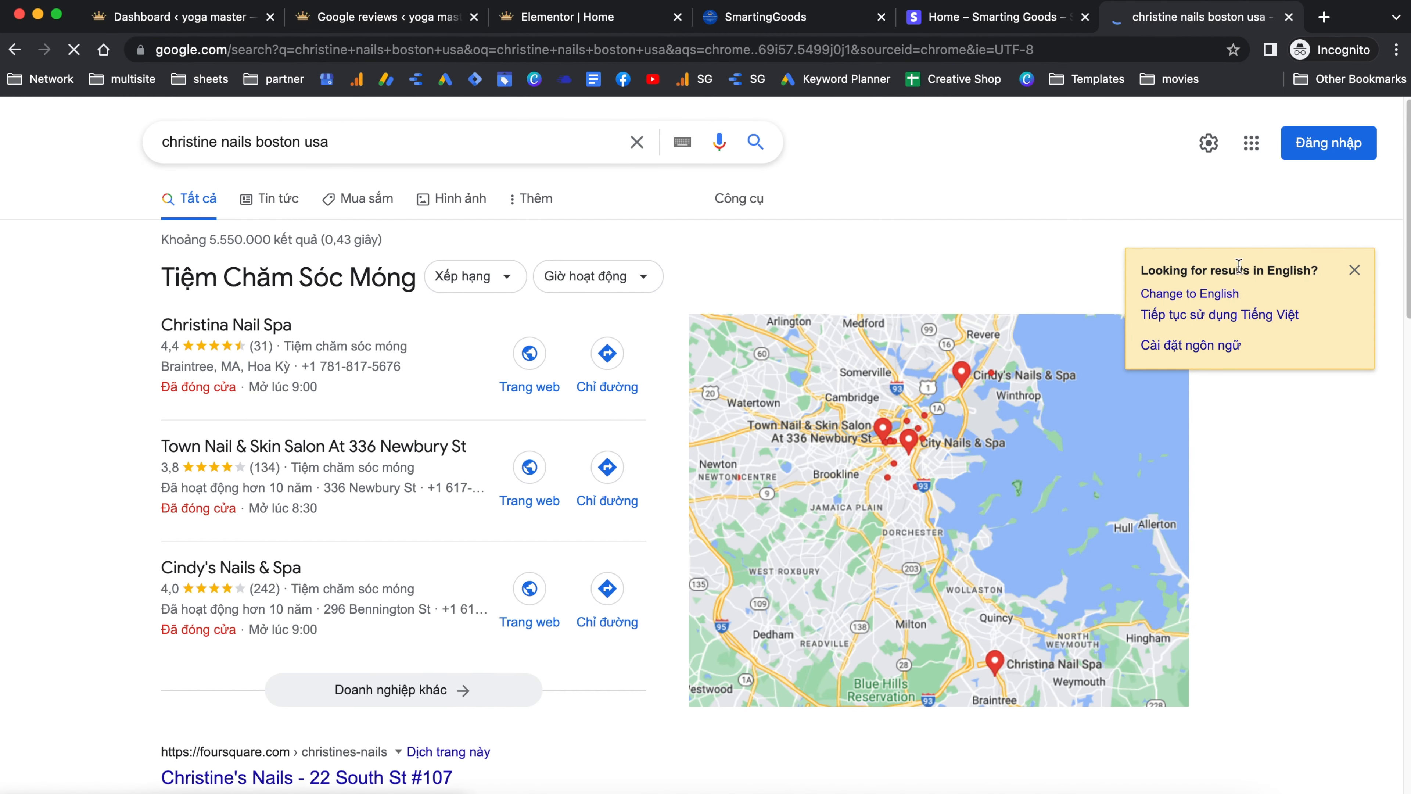
left_click(274, 328)
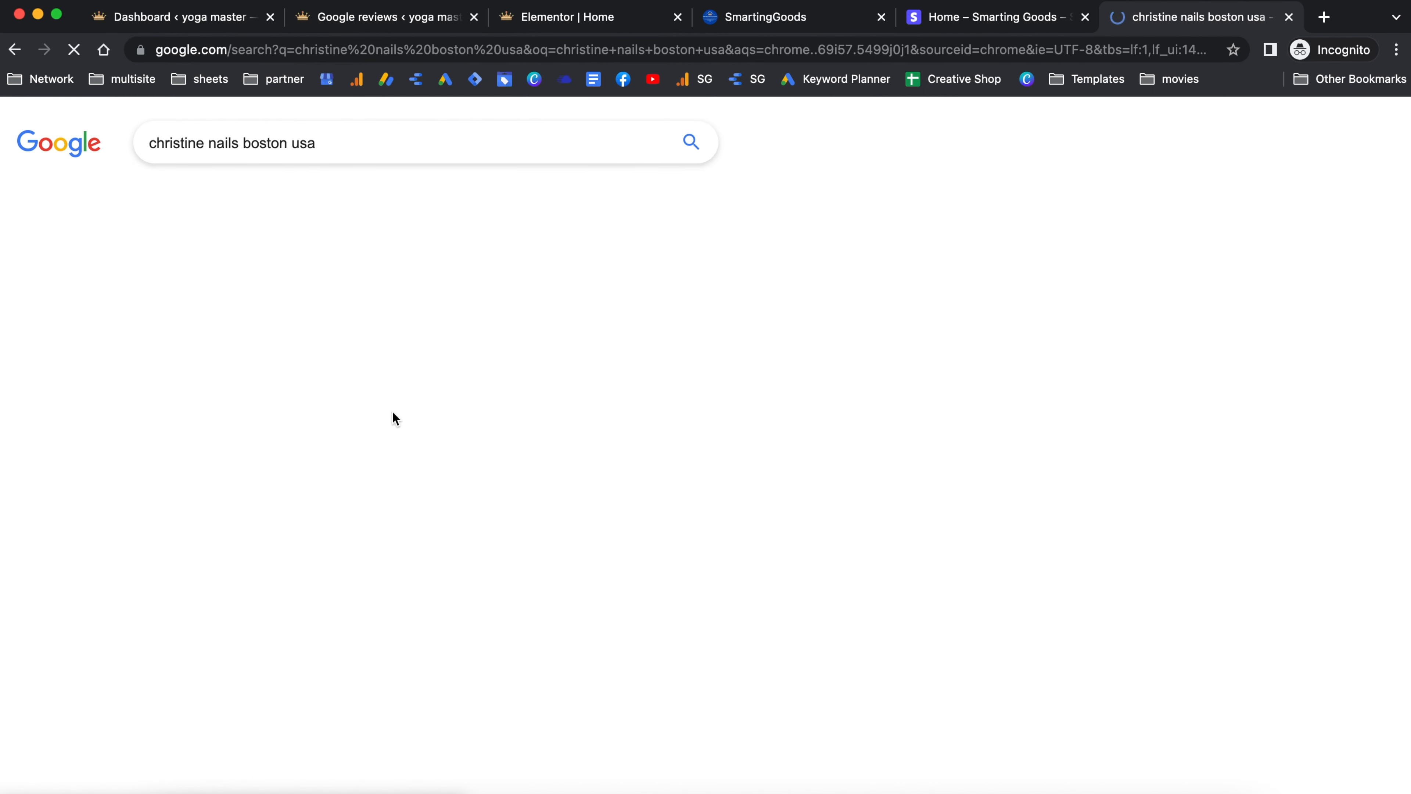
Copy the business listing's URL, check it as the reviews widget's Google Place ID or URL, and connect Christina Nail Spa
left_click(350, 51)
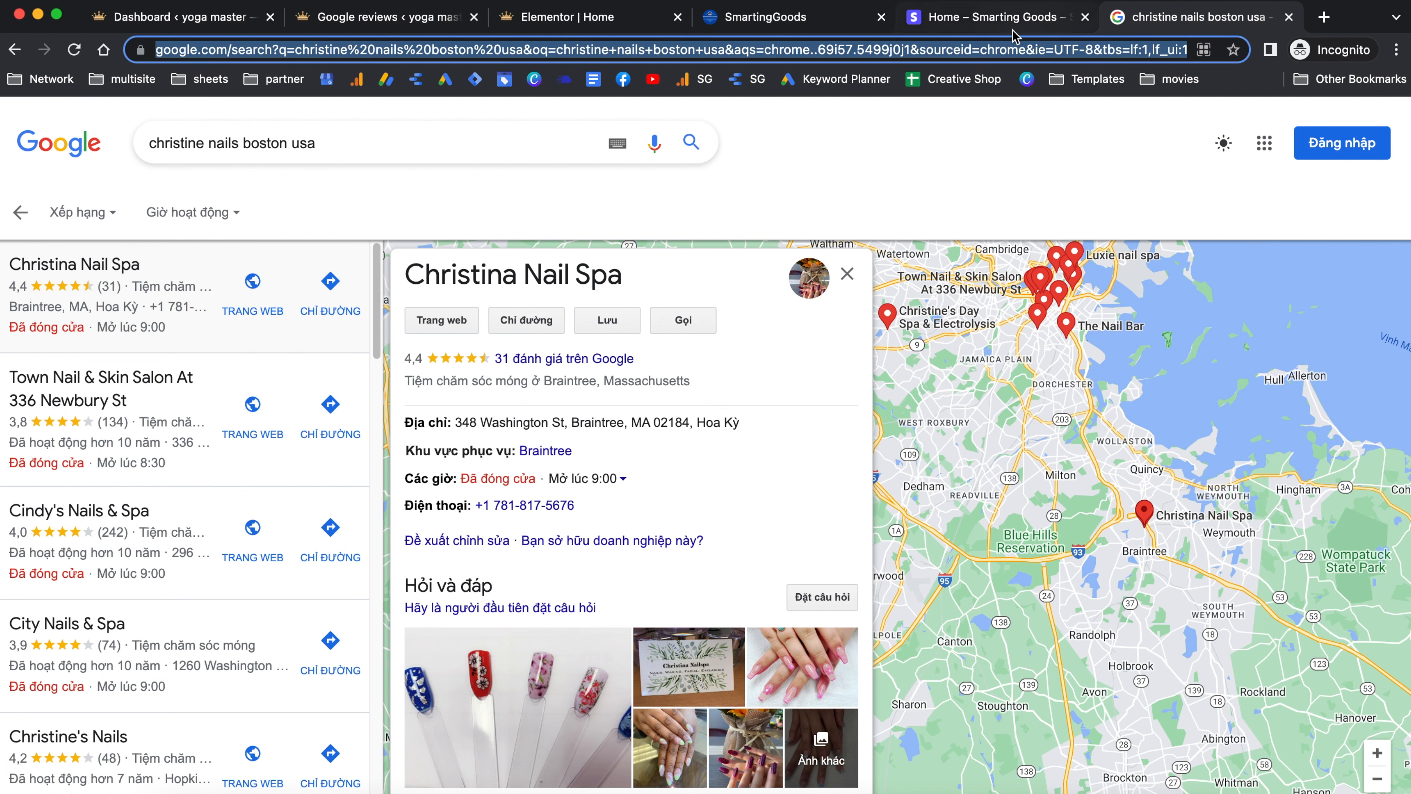
left_click(203, 25)
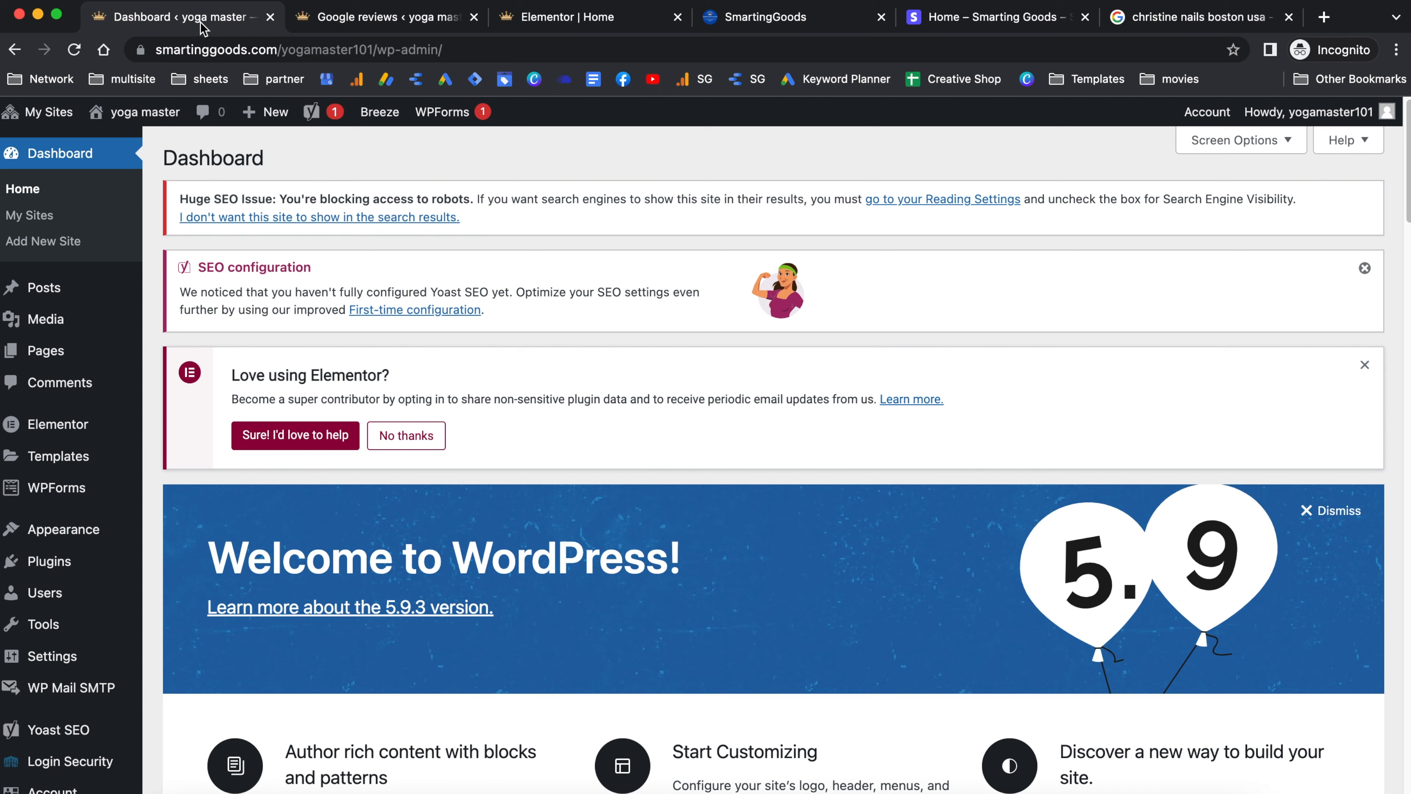
left_click(389, 18)
left_click(515, 450)
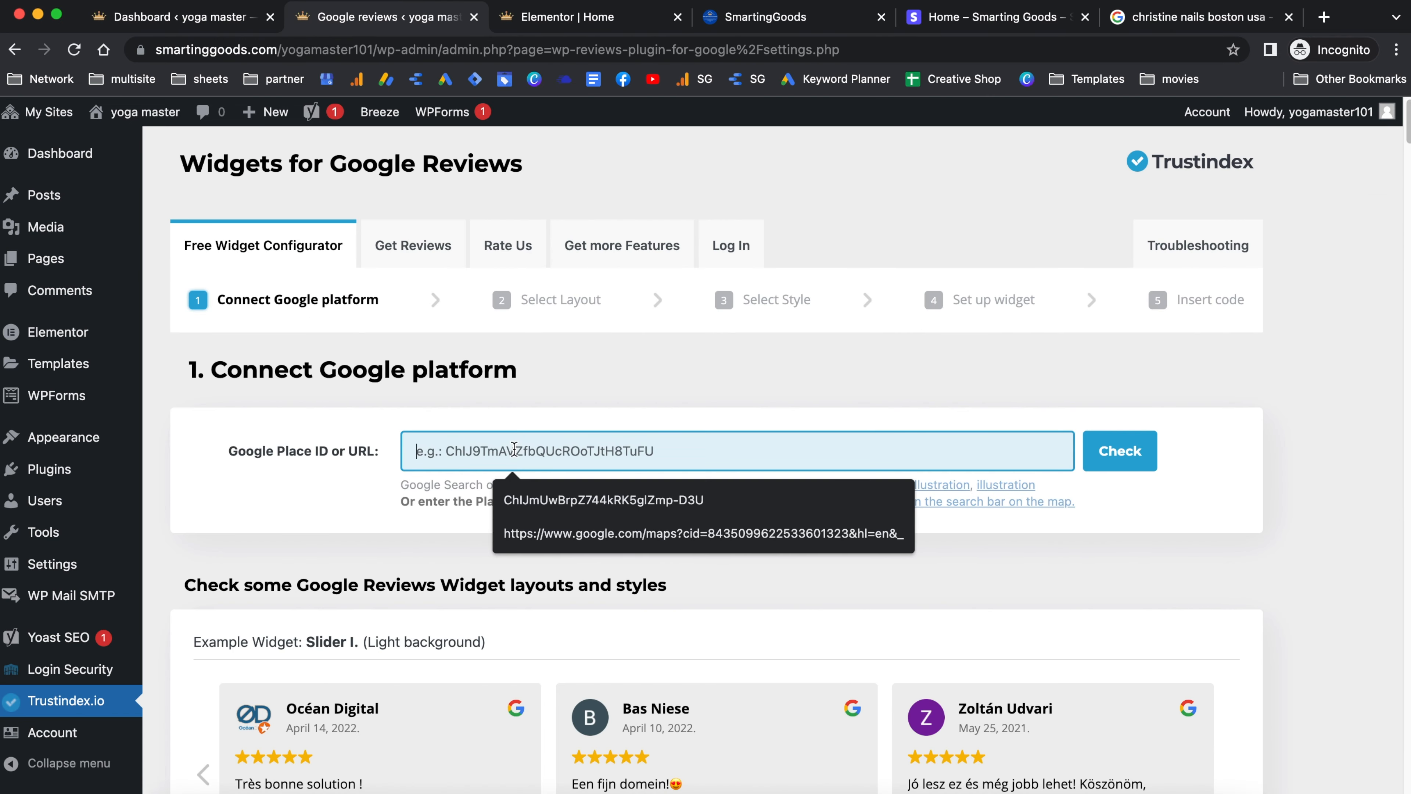
key("super+v")
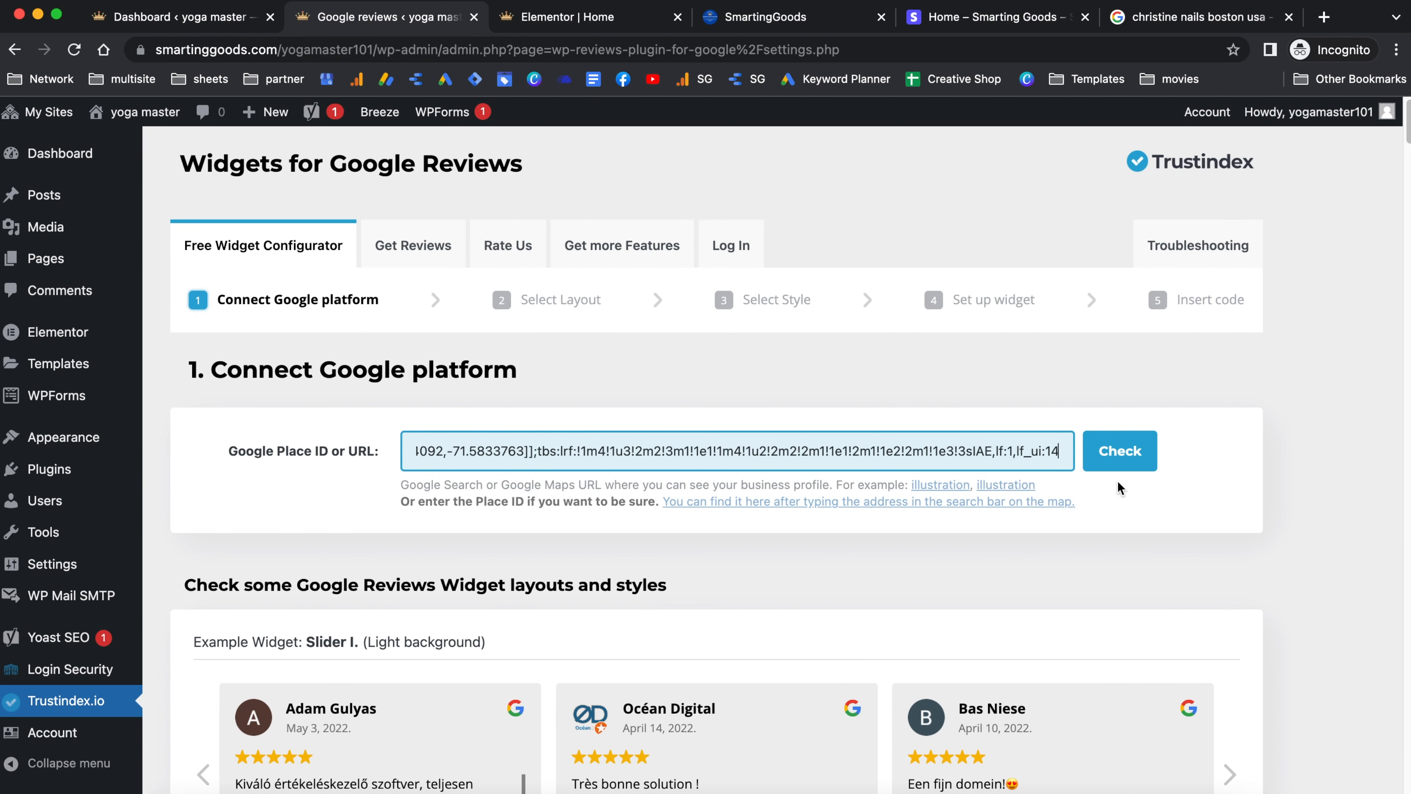
left_click(1120, 451)
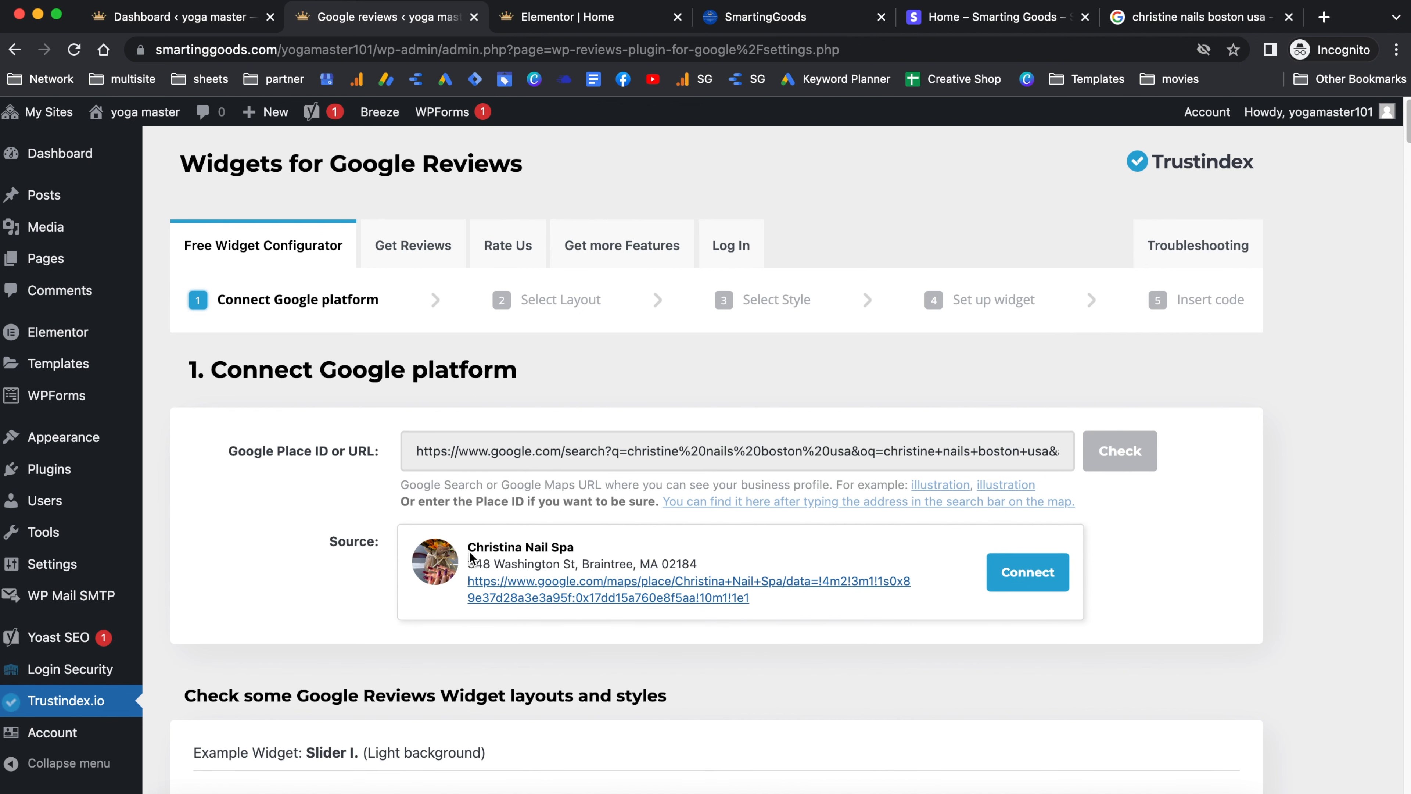
left_click(1063, 582)
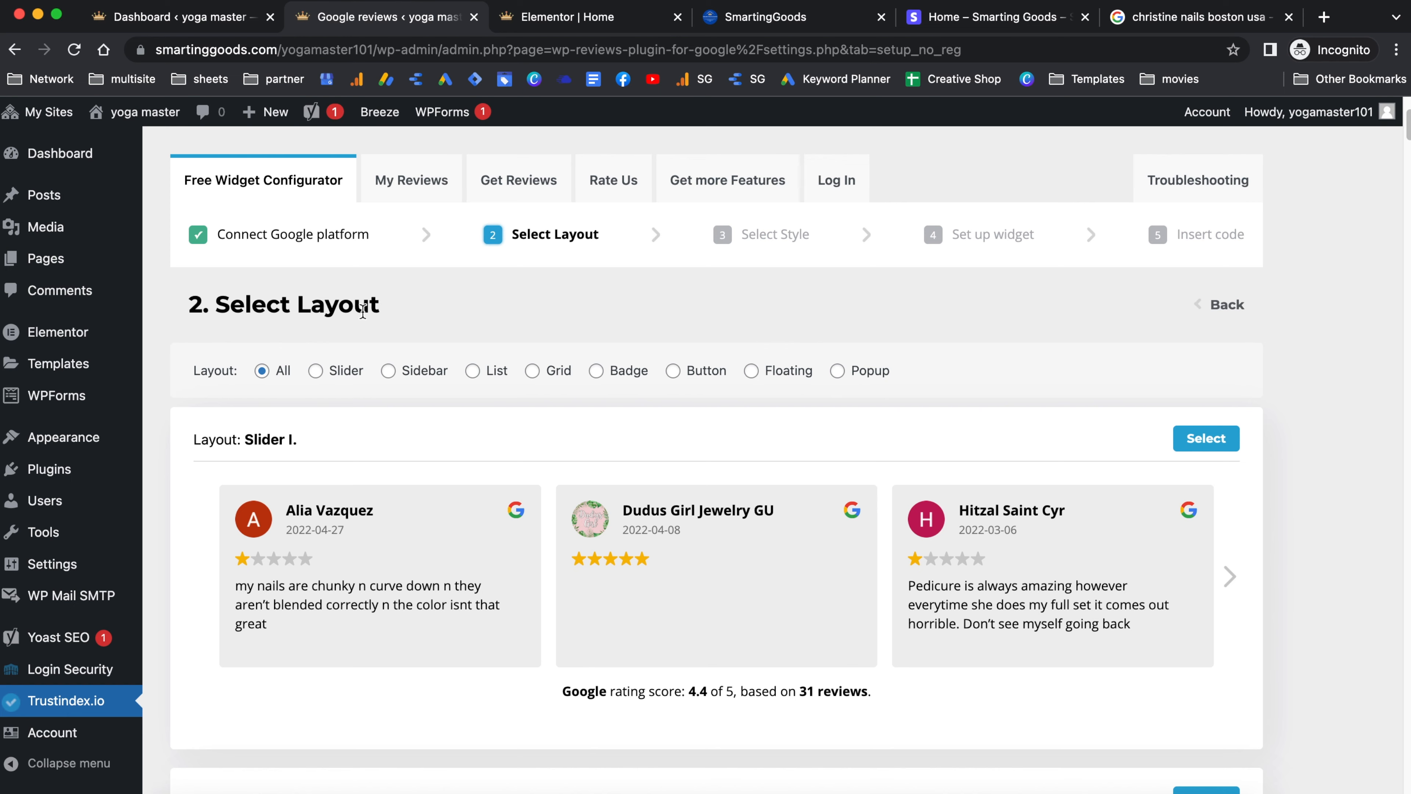
Choose the Slider II. layout for the Google reviews widget
scroll(752, 423, "down", 8)
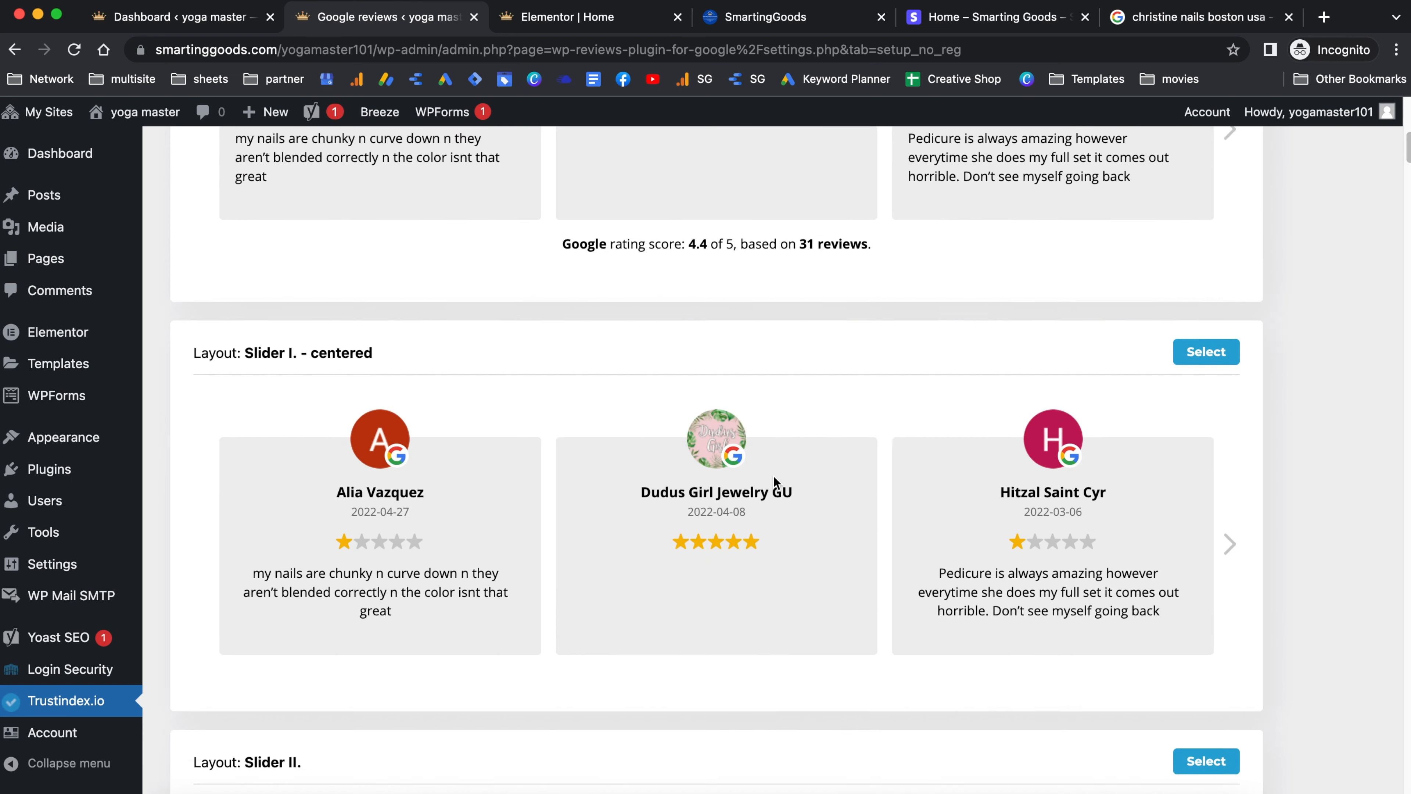
scroll(772, 475, "down", 8)
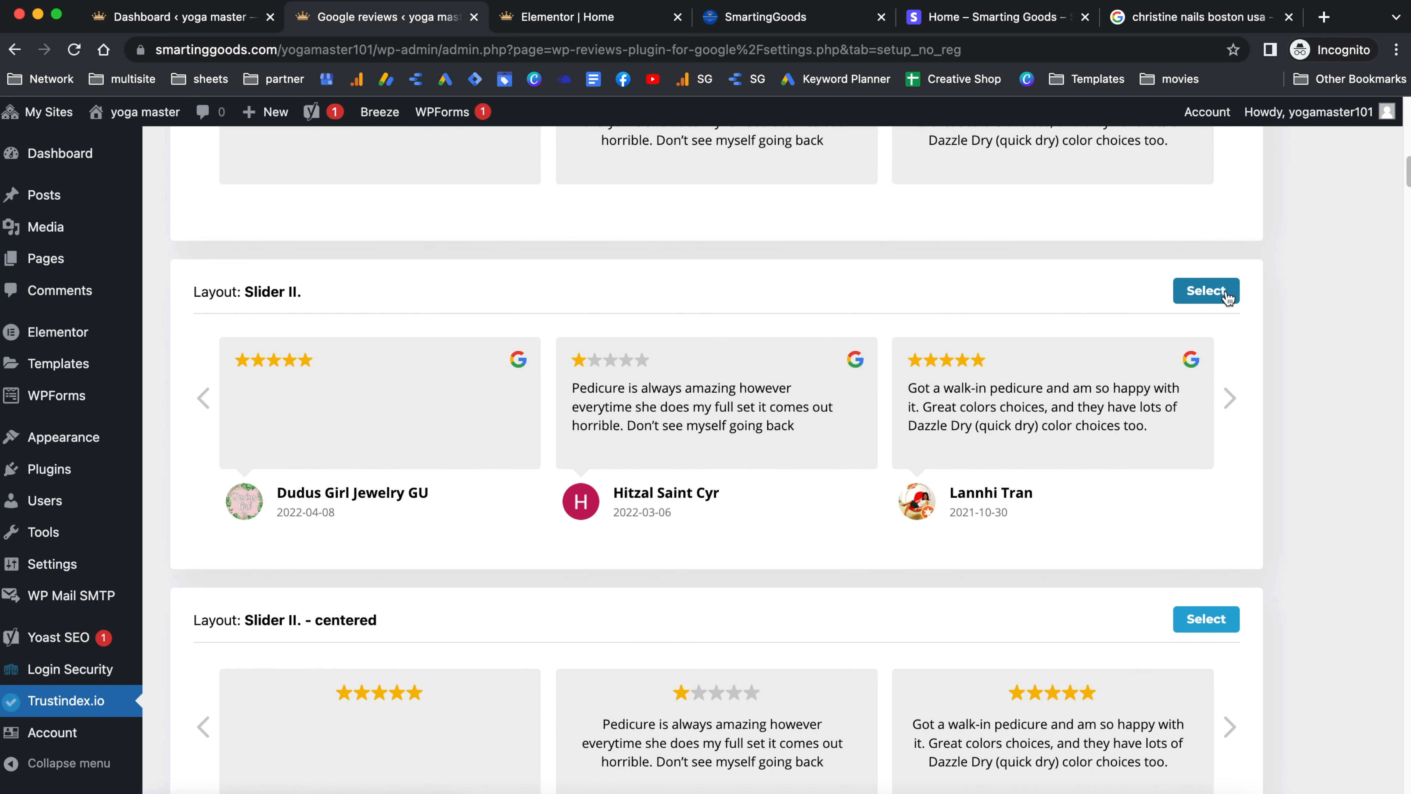
left_click(1227, 298)
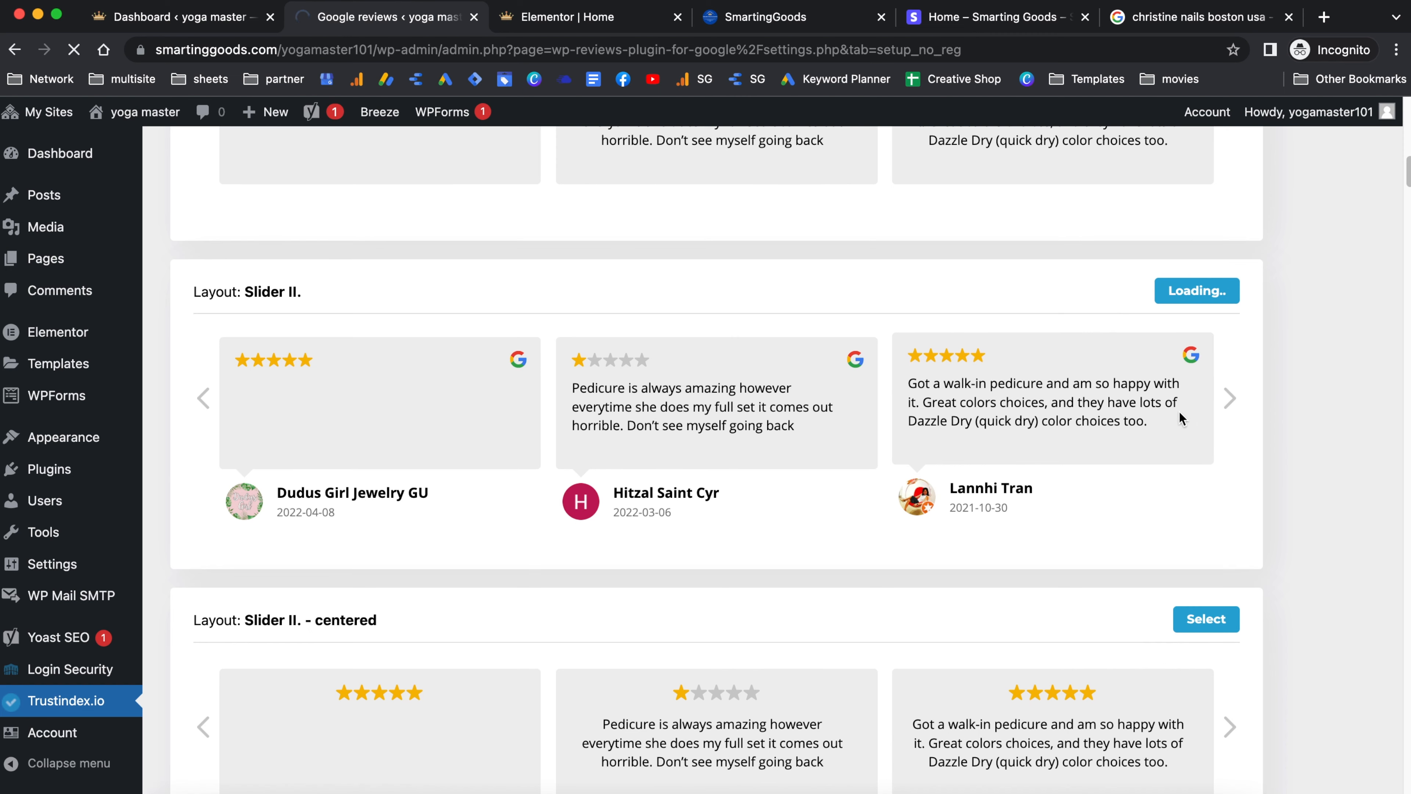
Choose the "Light background - large" style for the reviews widget
scroll(753, 408, "down", 7)
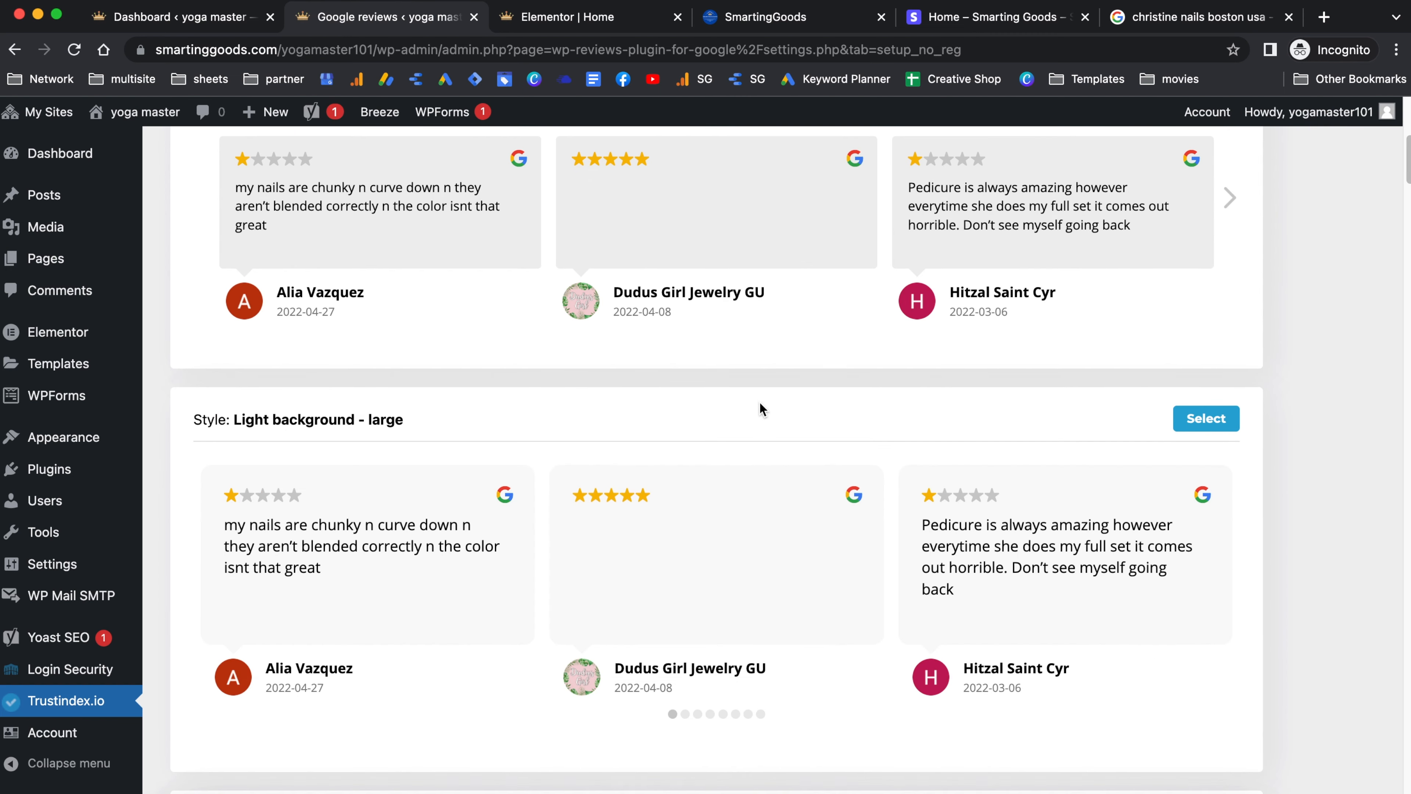
scroll(1220, 429, "down", 3)
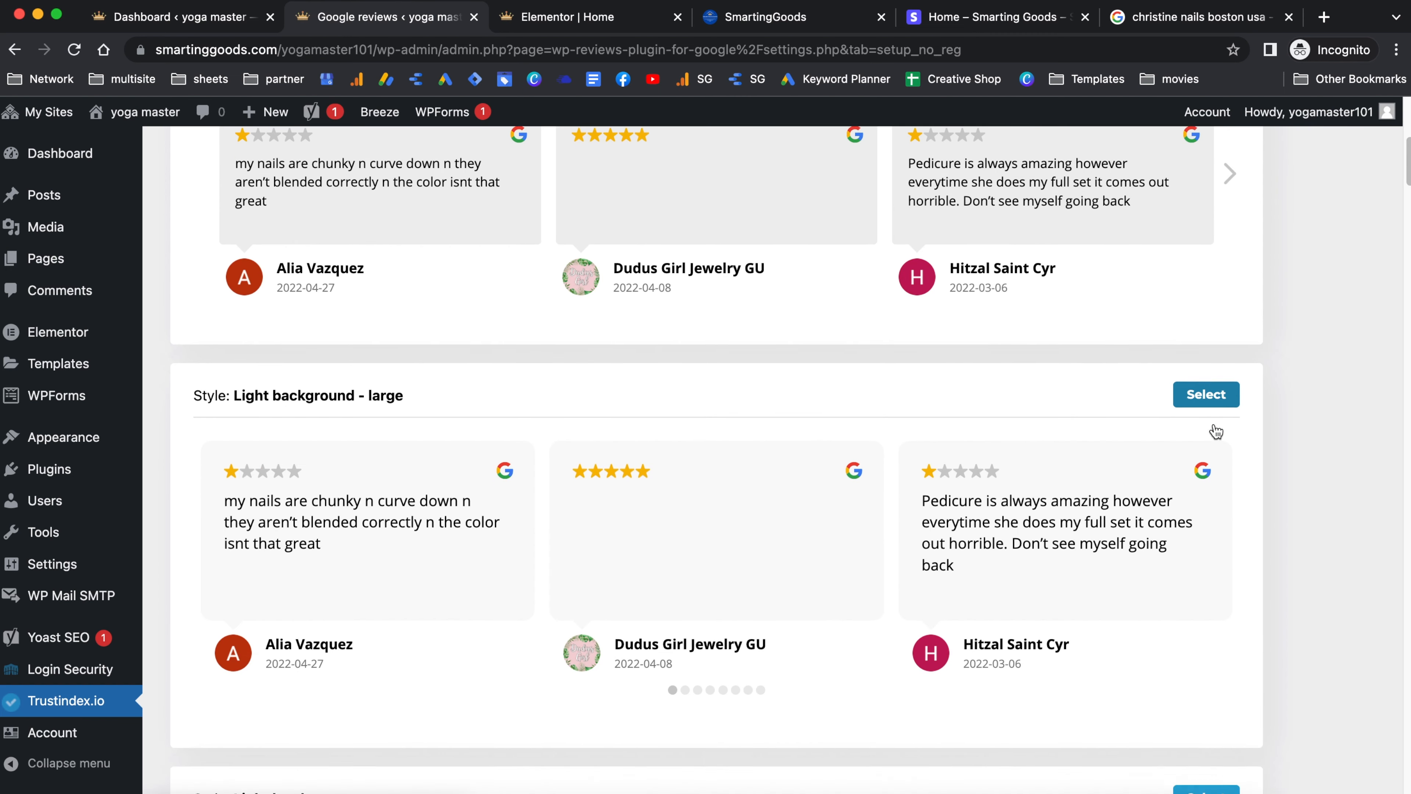
left_click(1206, 245)
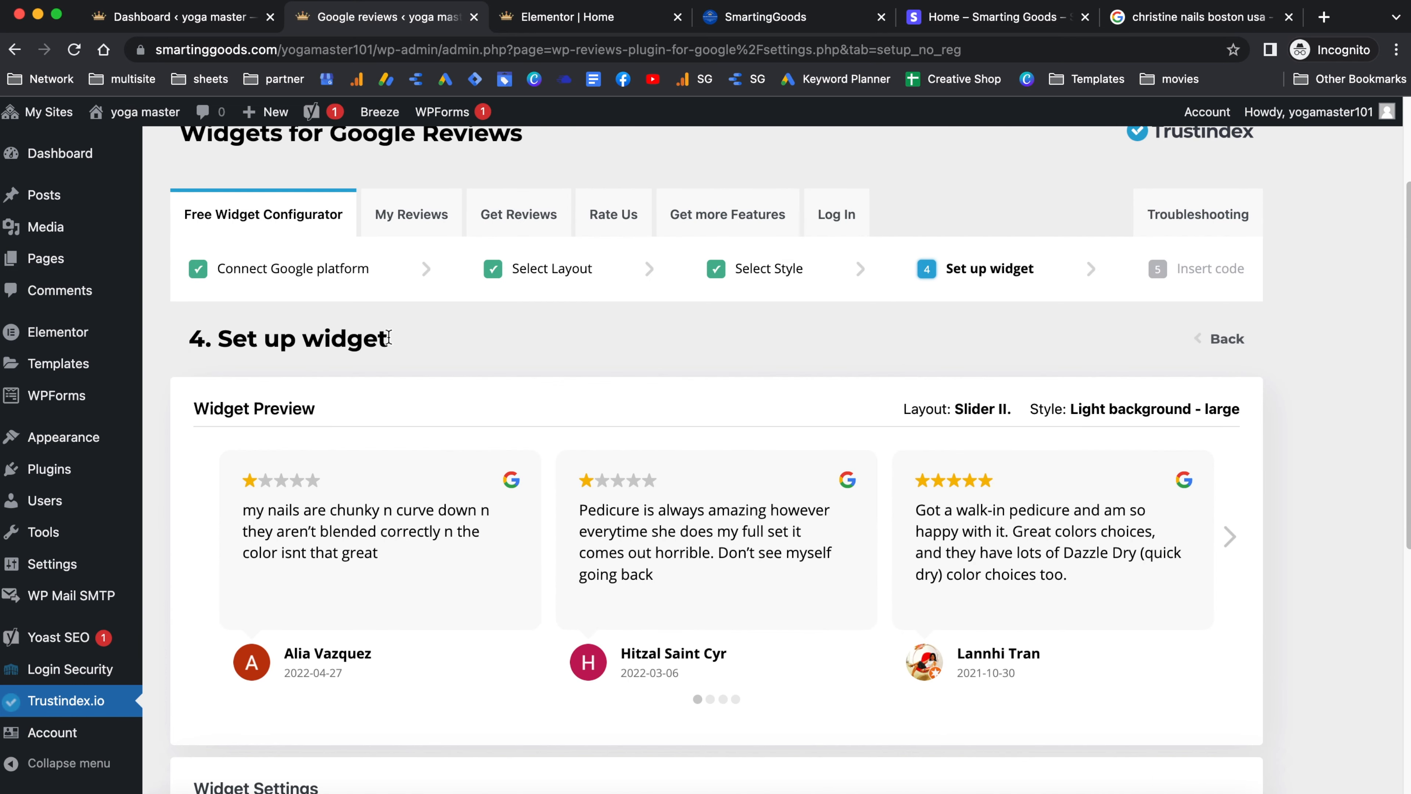
Filter the reviews widget to show only five-star ratings and turn on the verified review icon
scroll(555, 391, "down", 7)
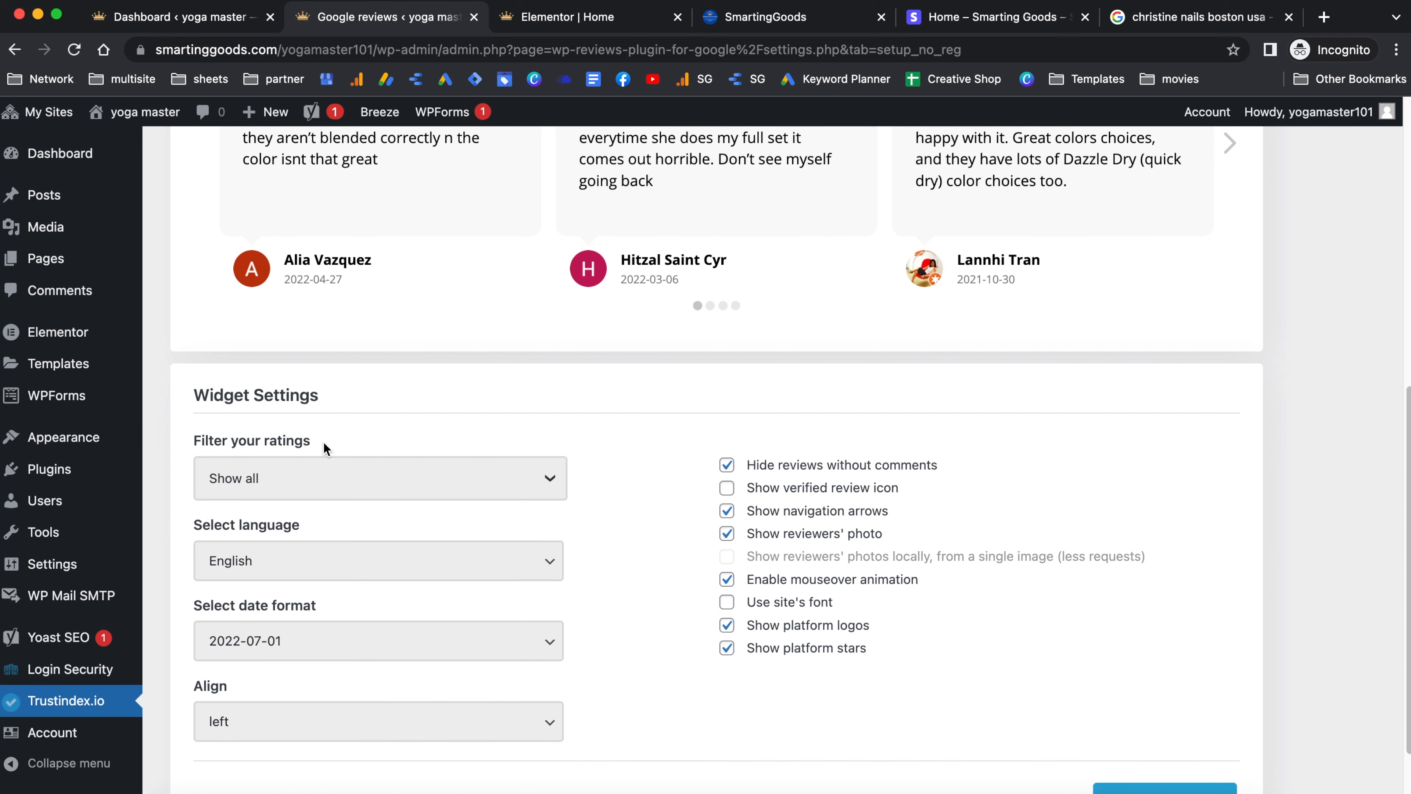
left_click(275, 478)
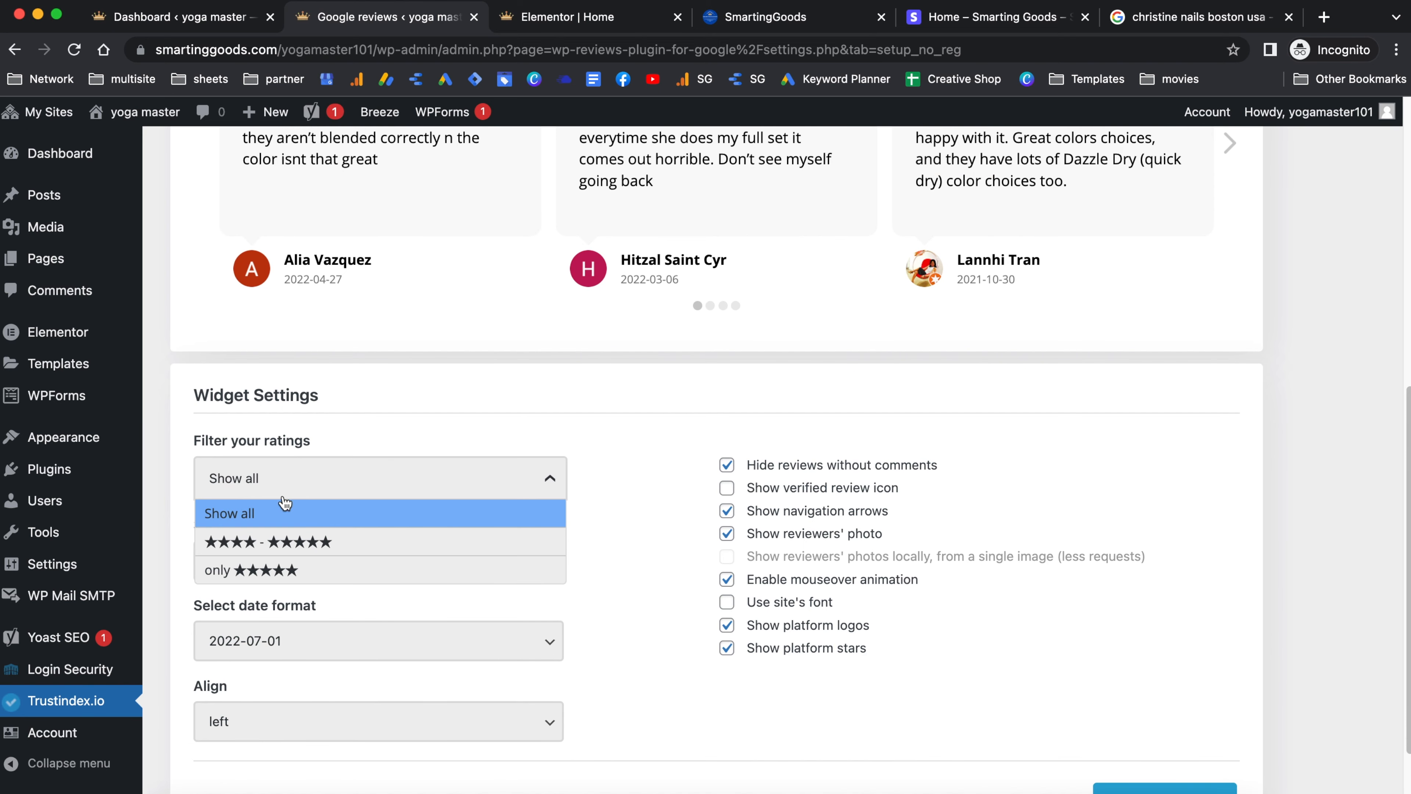
left_click(287, 578)
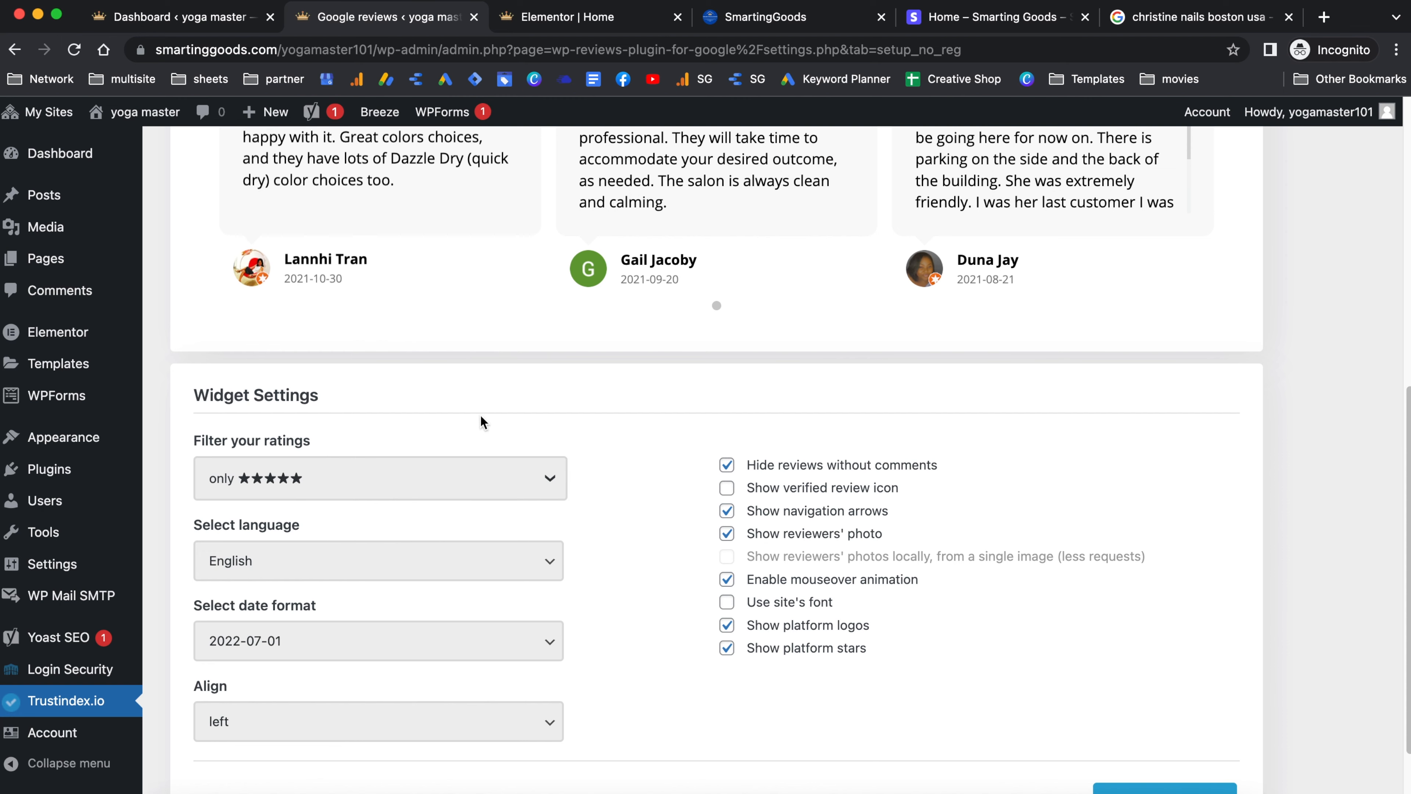
scroll(485, 424, "up", 1)
left_click(725, 512)
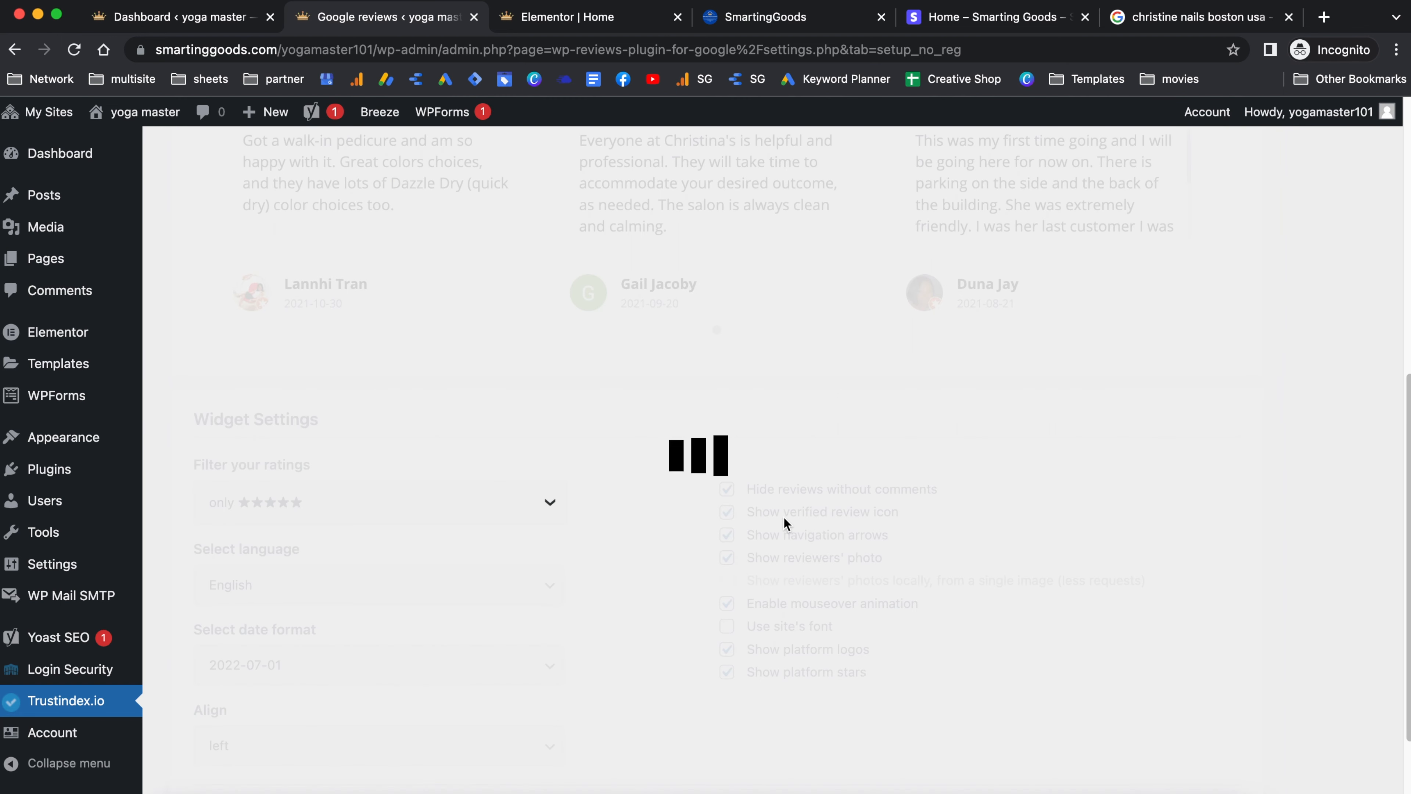
Save the widget settings and copy the generated shortcode [trustindex no-registration=google]
scroll(938, 522, "down", 2)
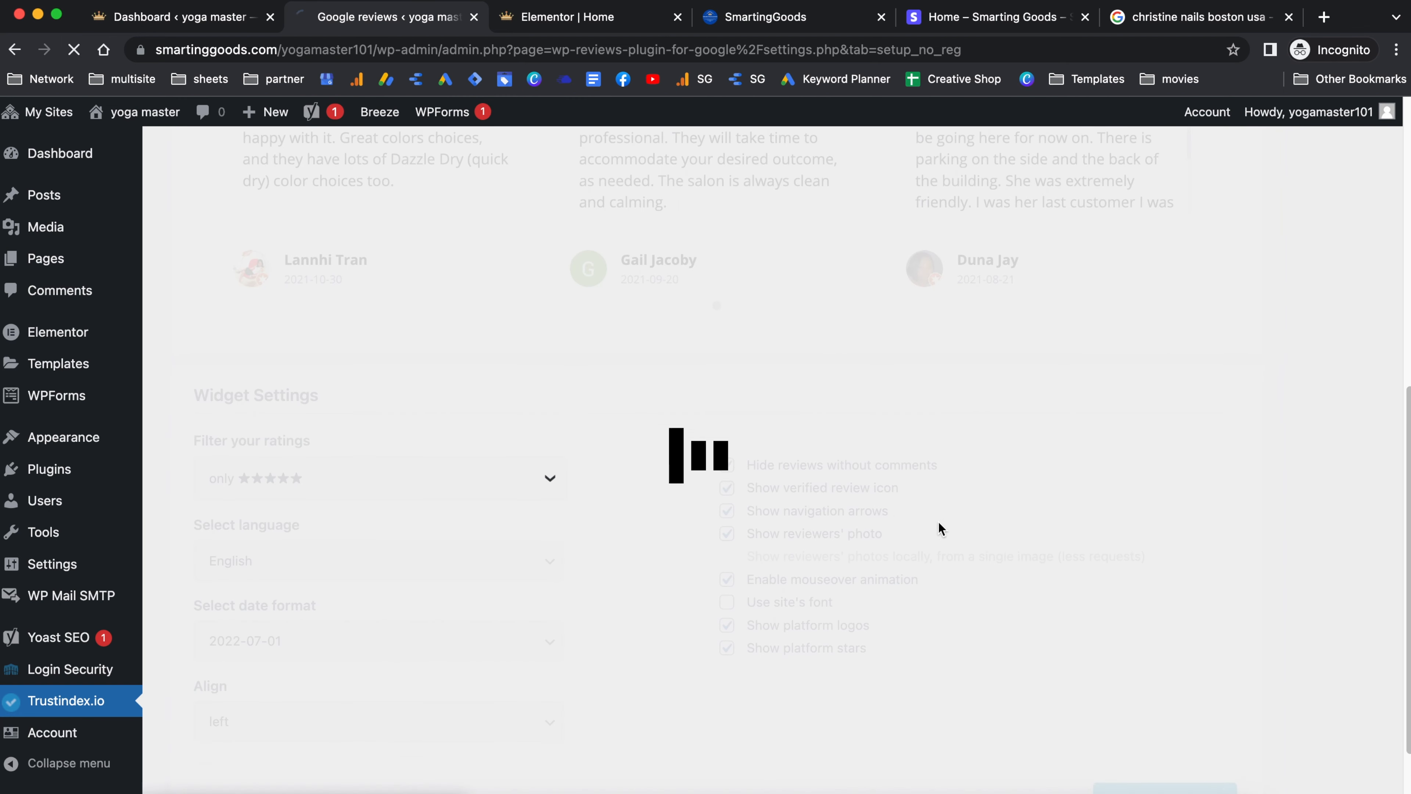
scroll(955, 512, "down", 1)
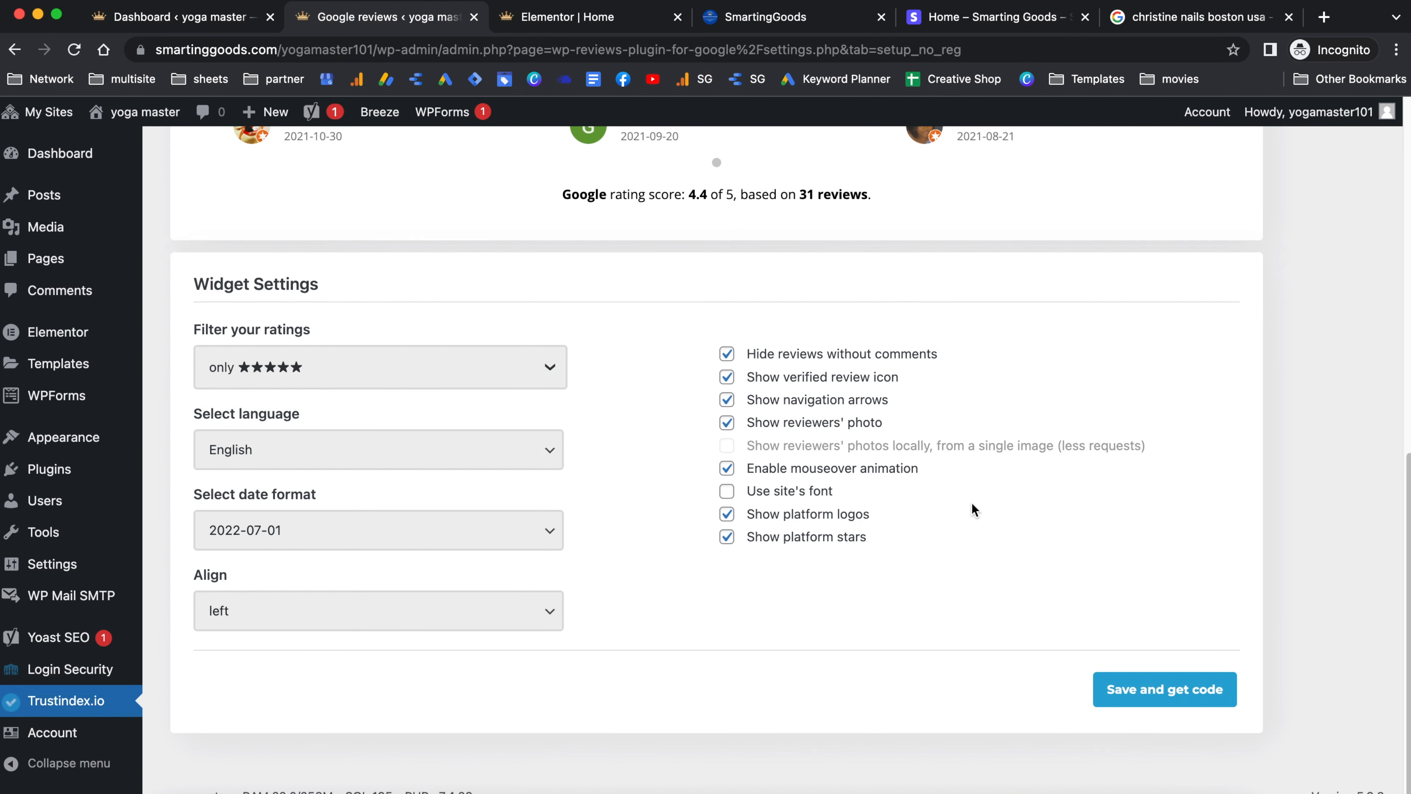
left_click(1131, 690)
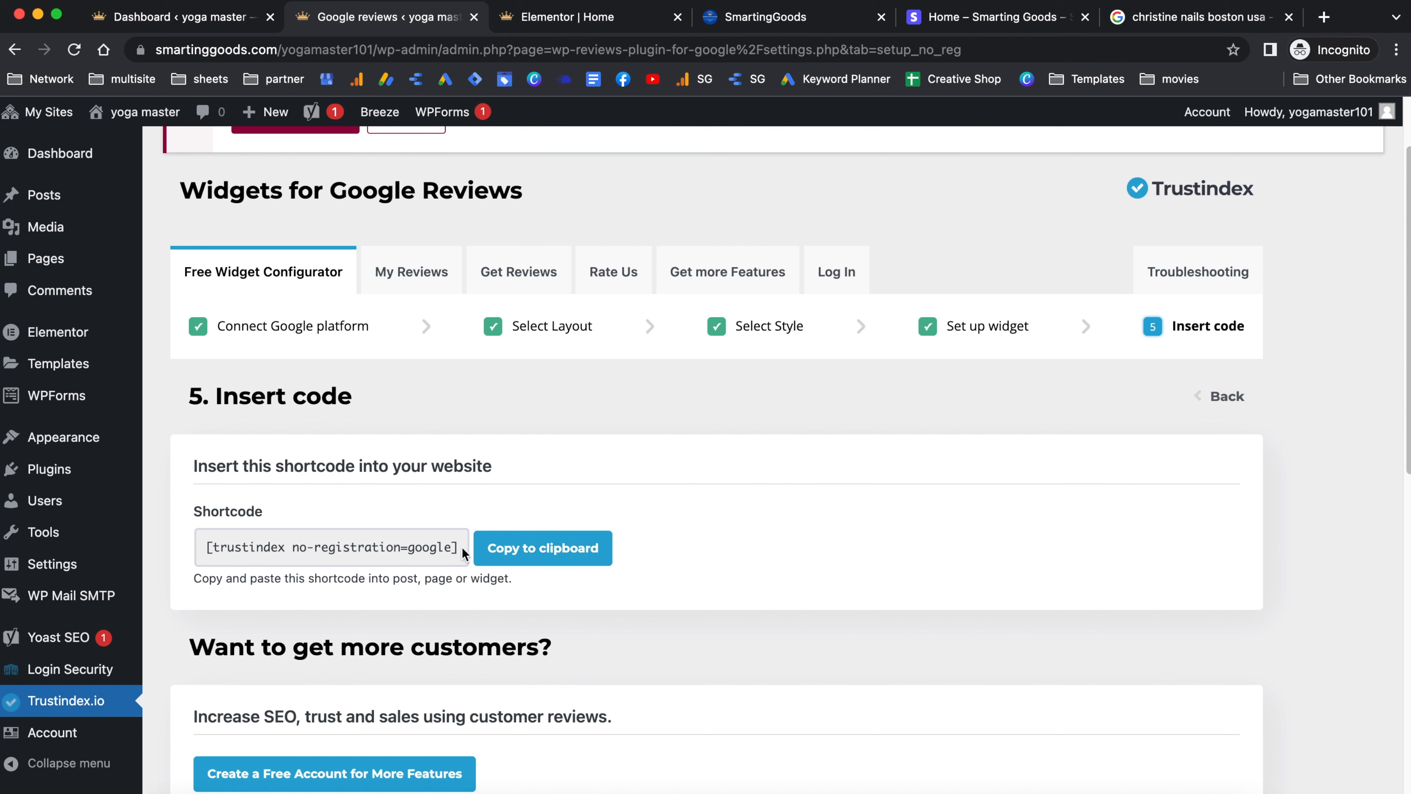
left_click_drag(460, 552, 216, 548)
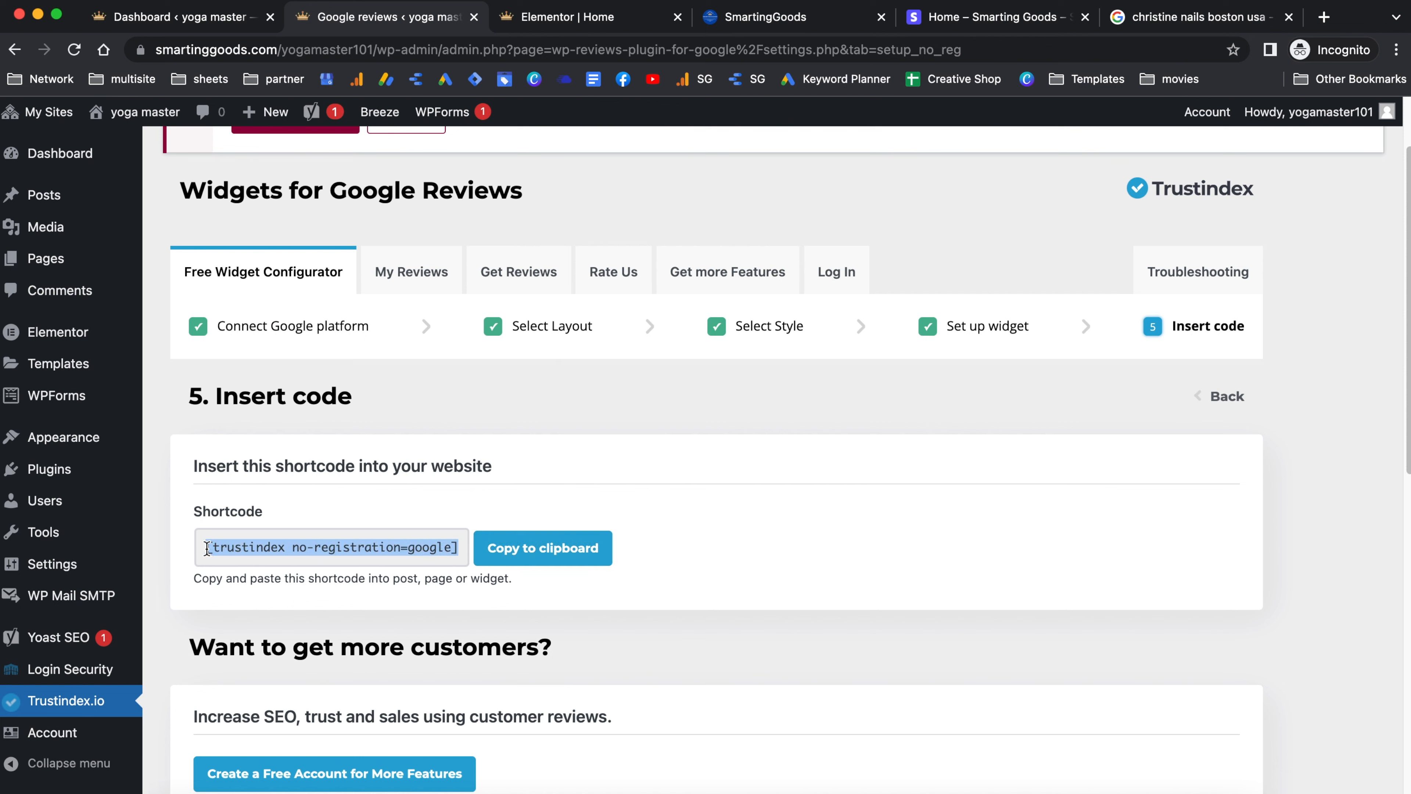
right_click(231, 547)
left_click(262, 586)
In the Elementor home page editor, insert a one-column section above the "What my clients say about me" section
left_click(591, 20)
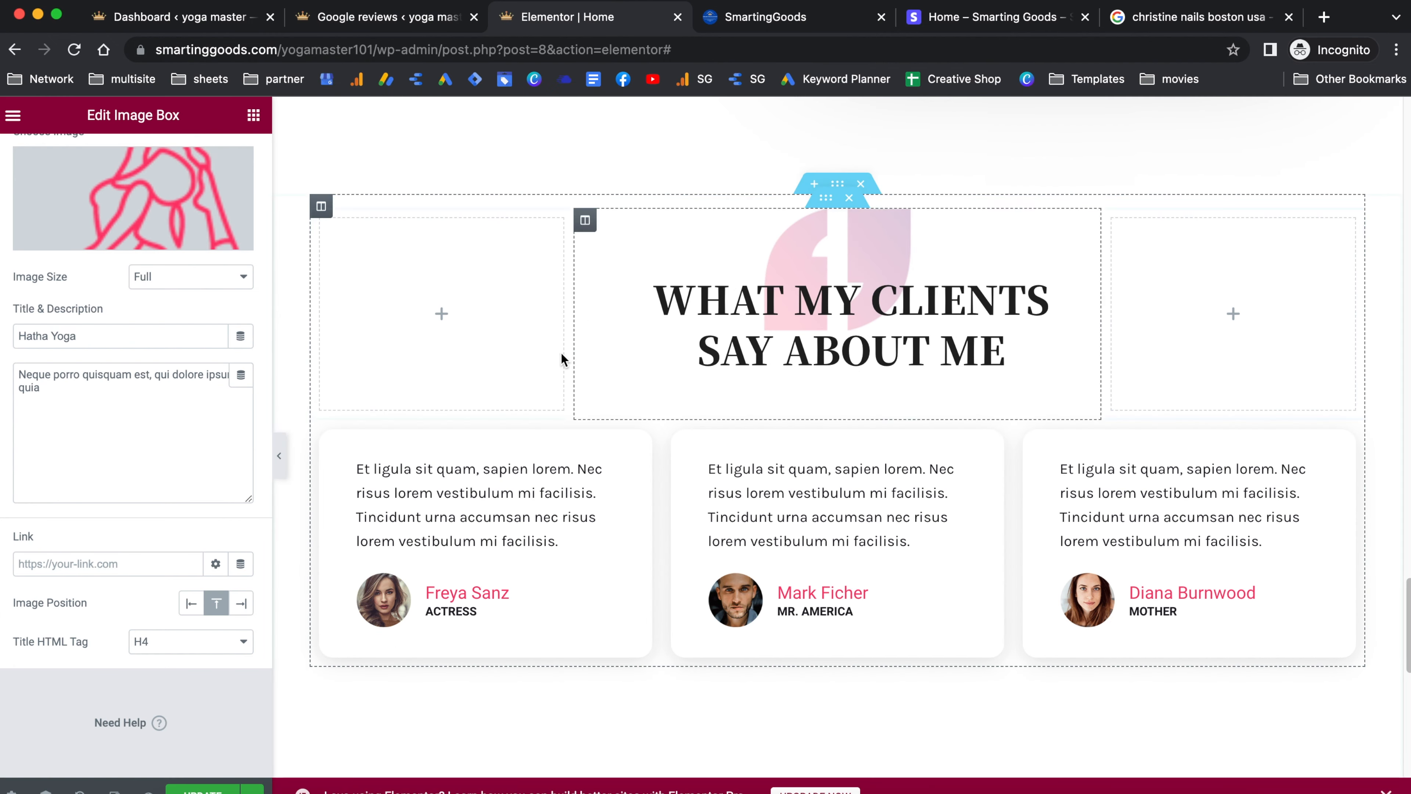
left_click(814, 183)
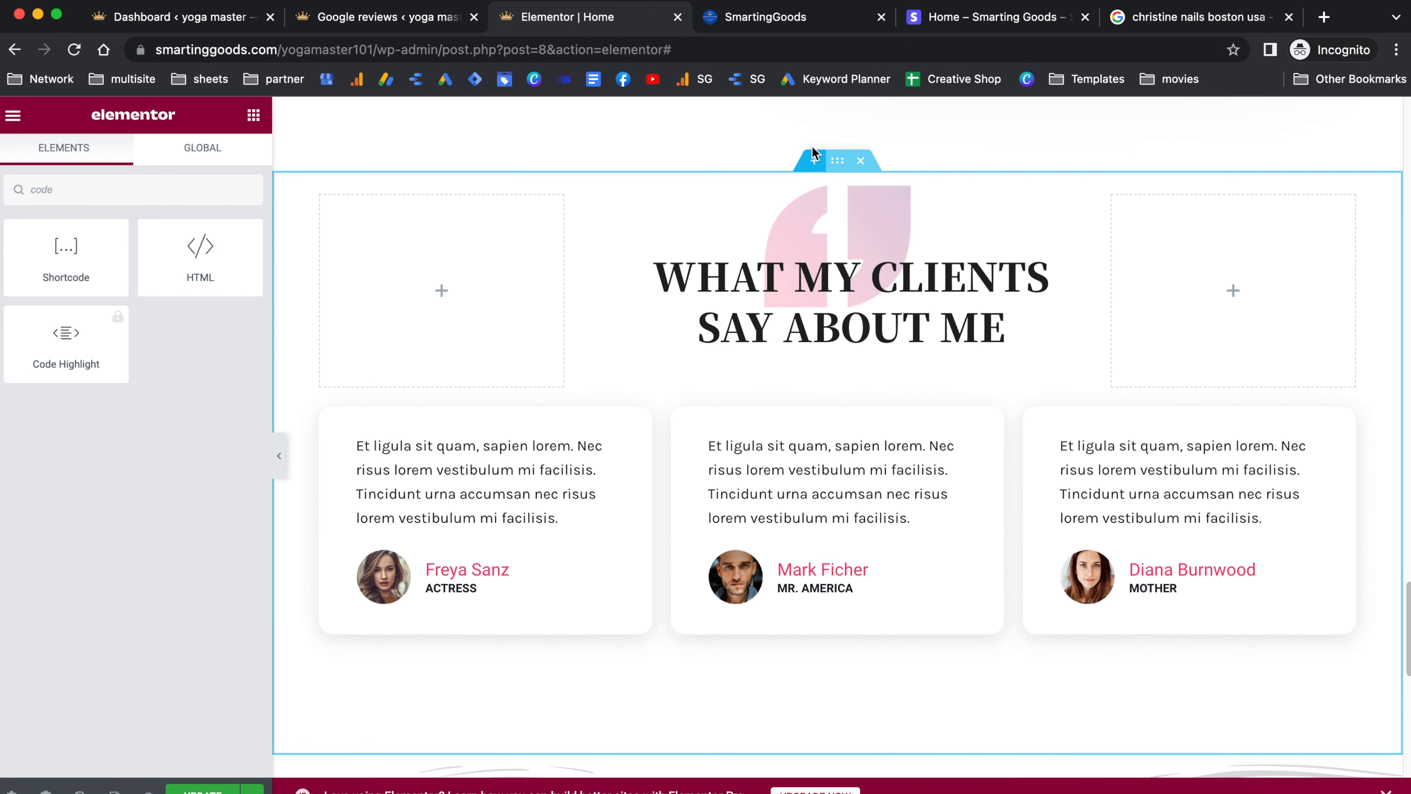
left_click(793, 241)
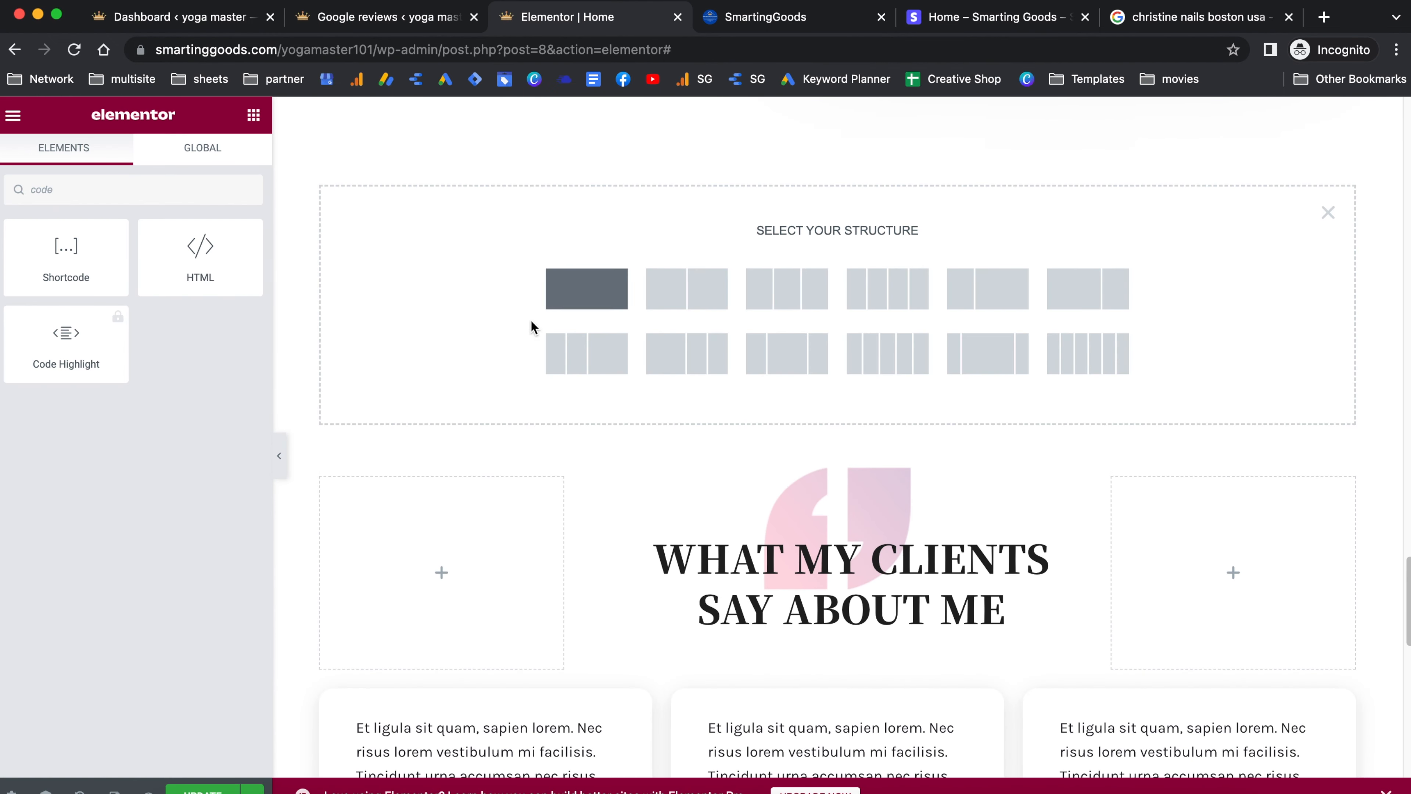
left_click(564, 301)
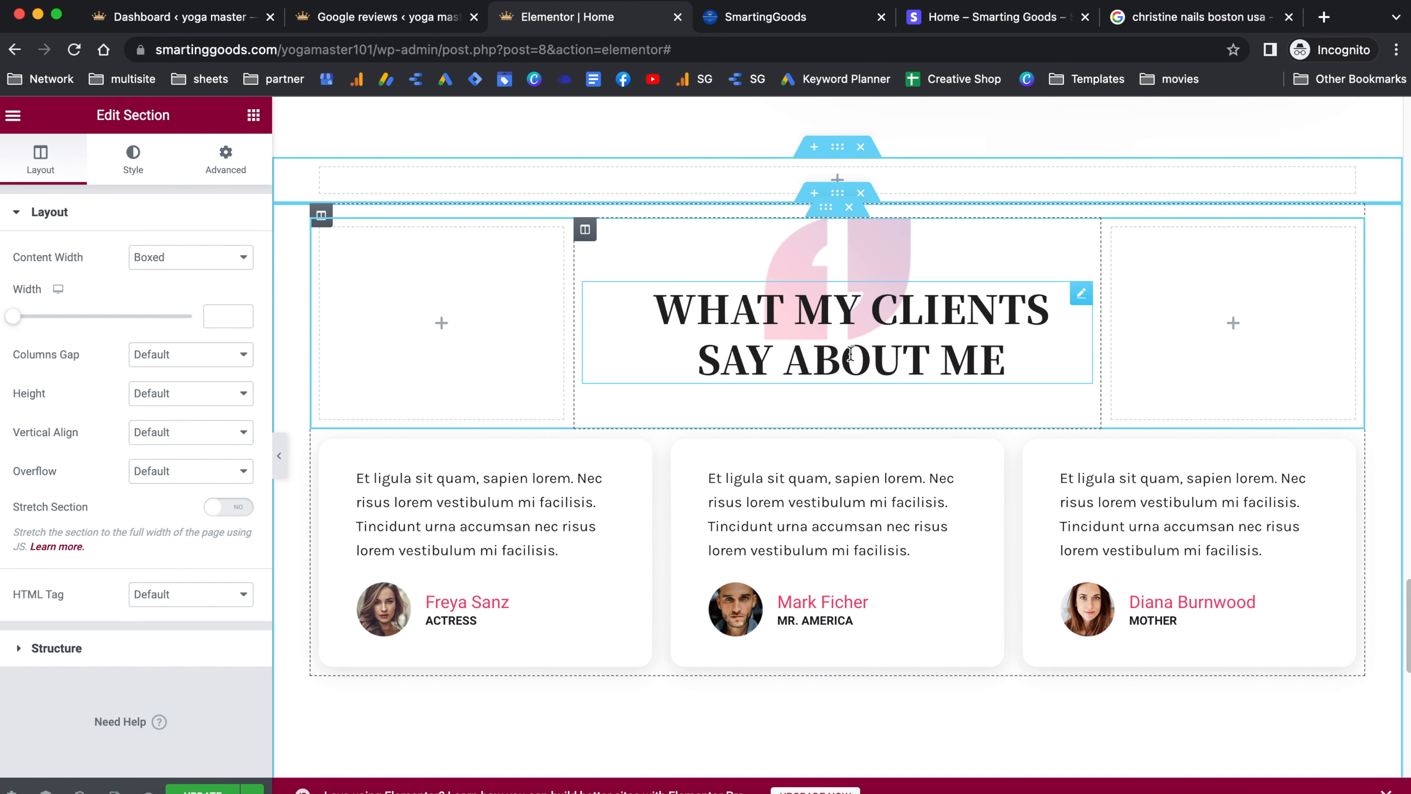
Add a Shortcode widget to the new empty section and paste in [trustindex no-registration=google]
left_click(838, 182)
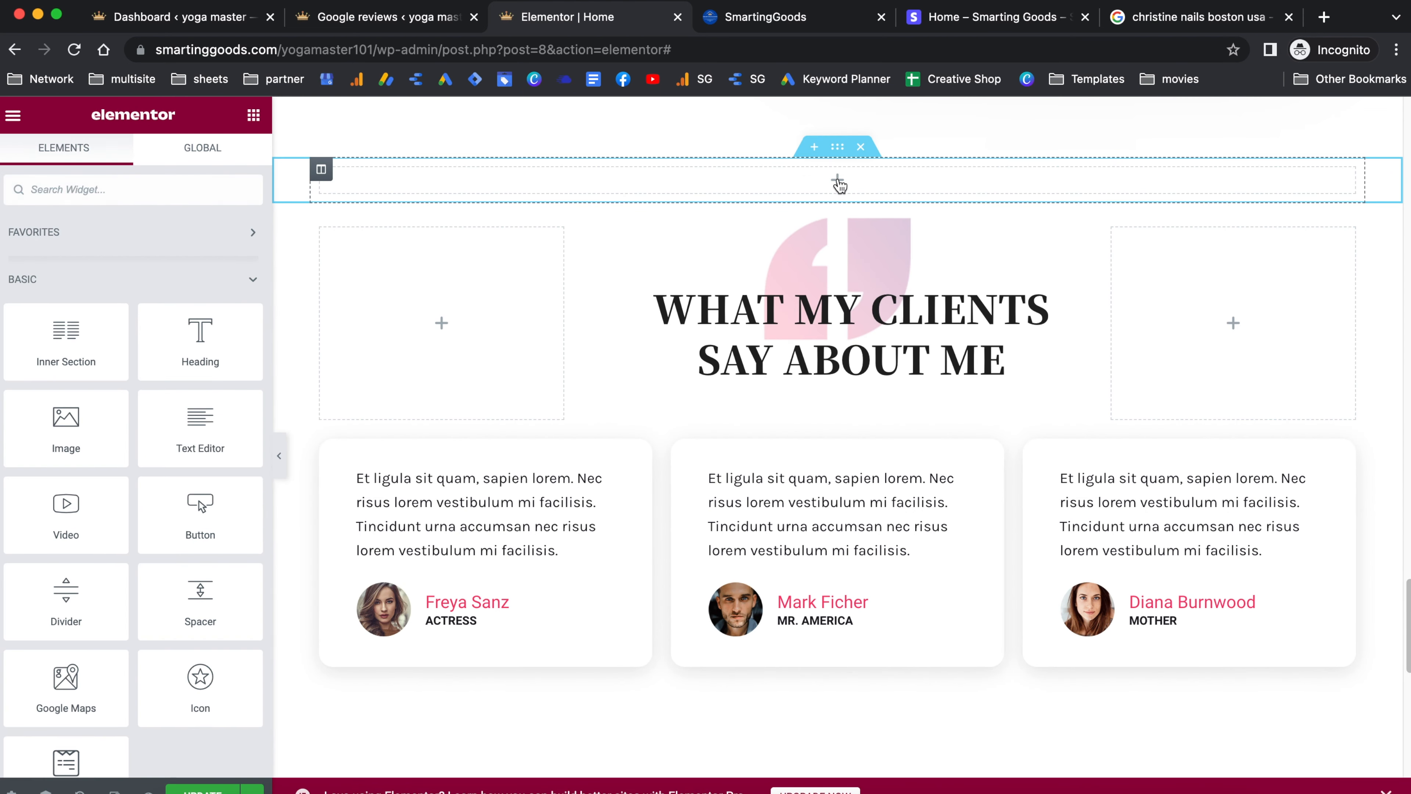
left_click(22, 192)
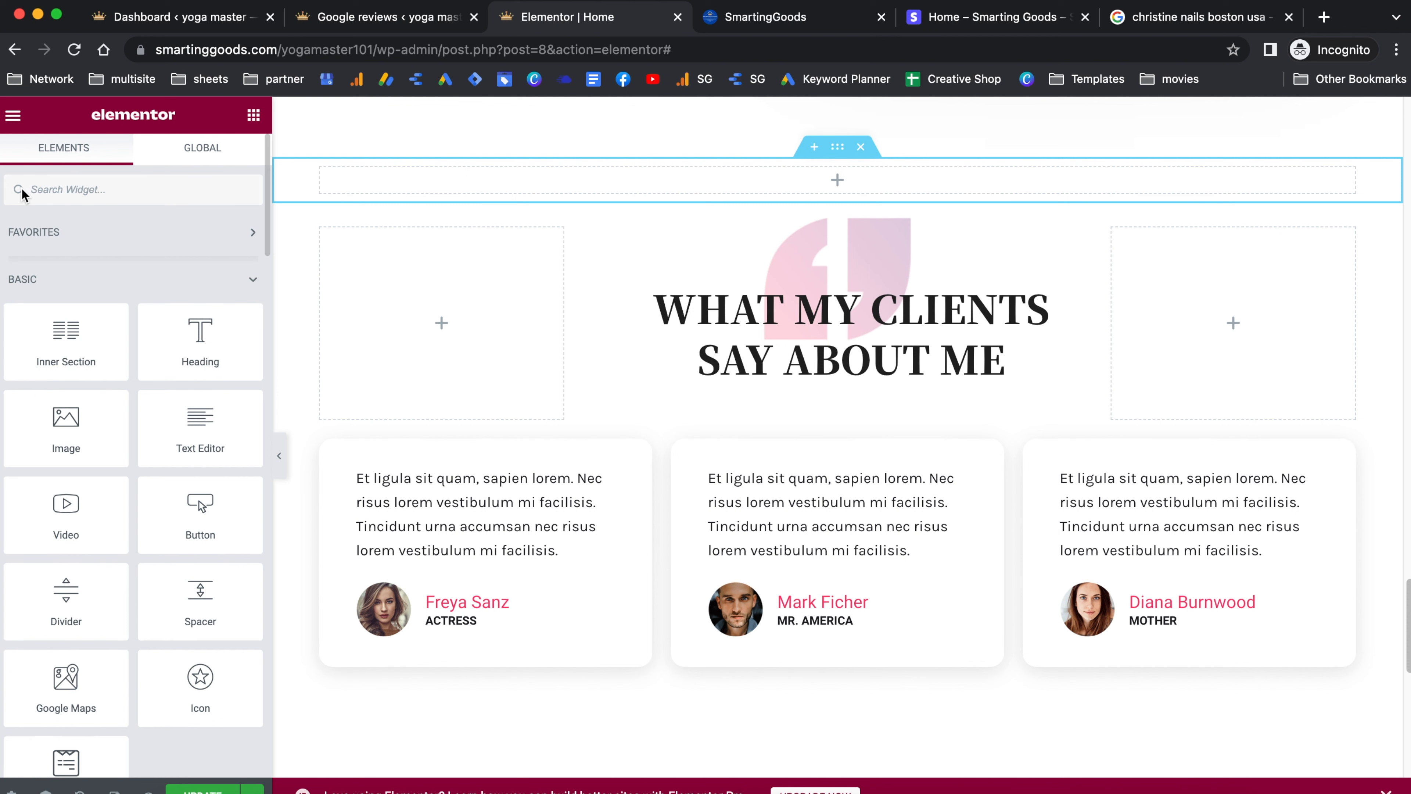
type("code")
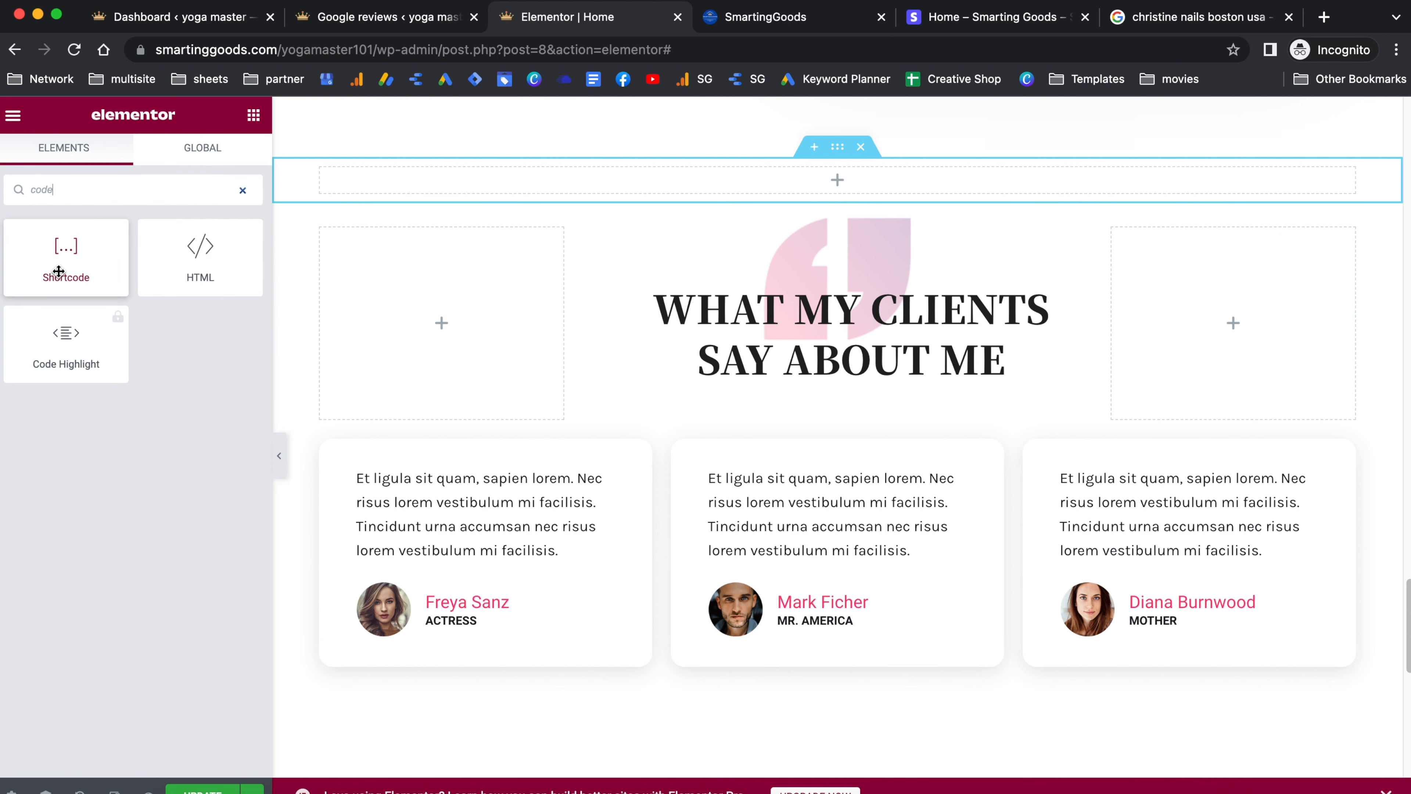
left_click_drag(54, 275, 573, 189)
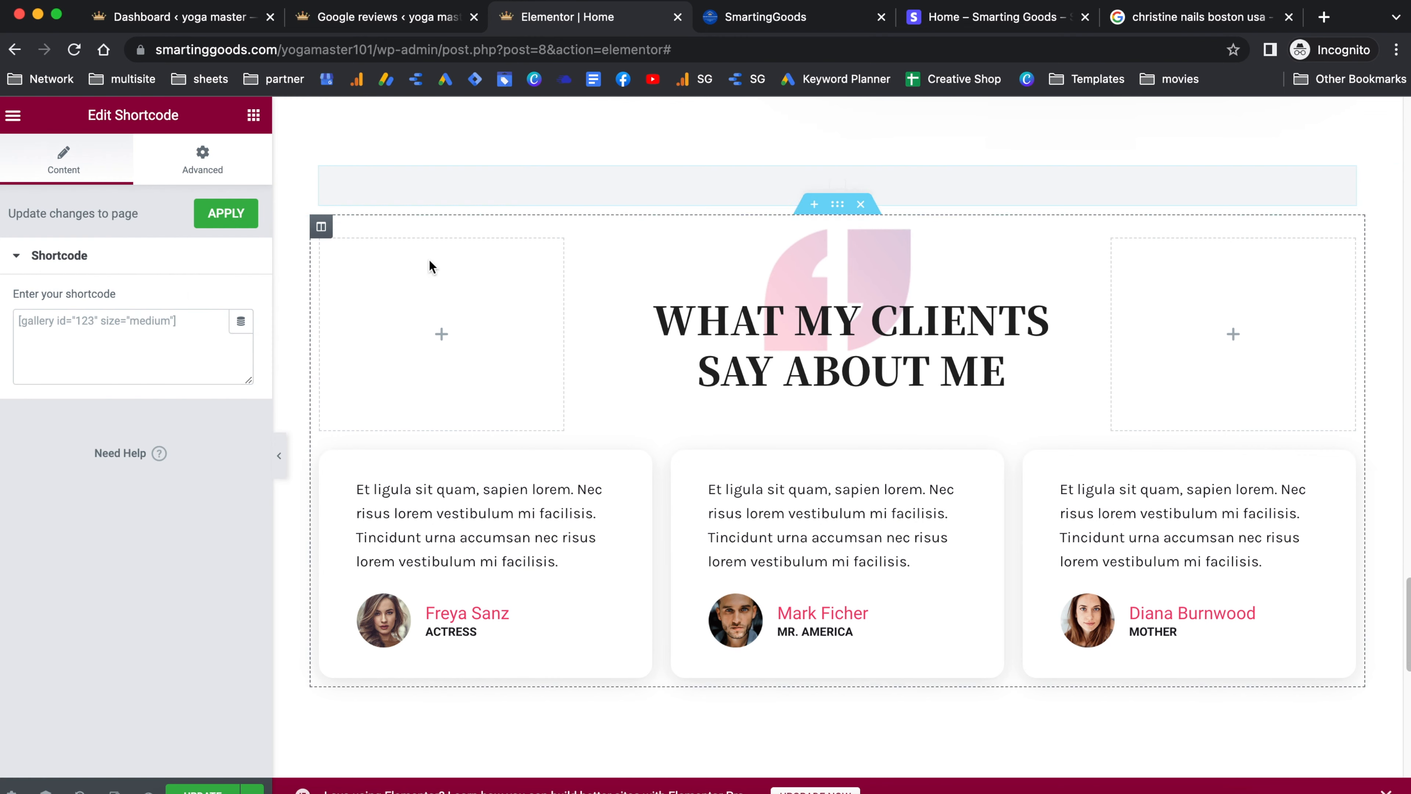
left_click(99, 351)
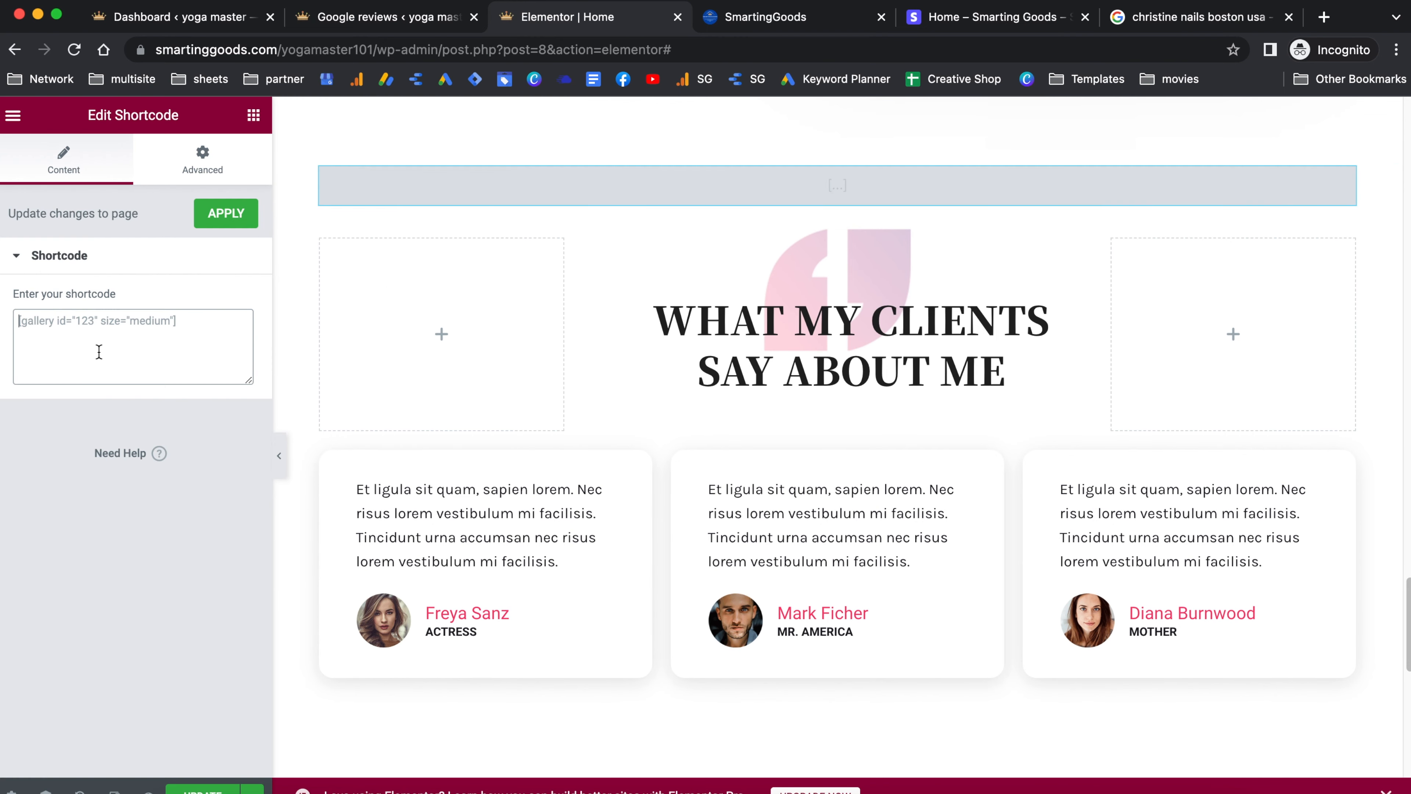
key("super+v")
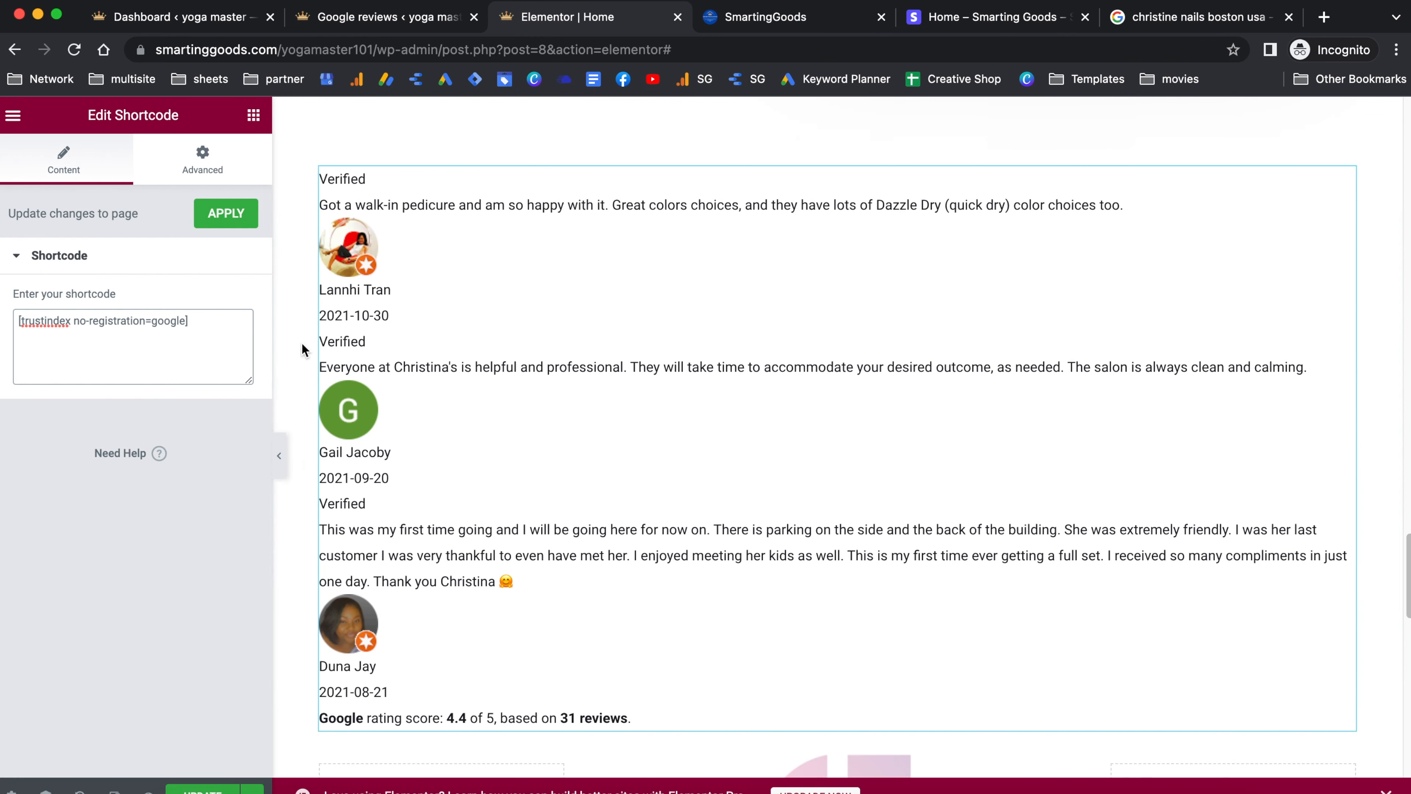
Preview the home page and examine how the Google reviews slider looks next to the sample testimonials
scroll(703, 362, "down", 2)
scroll(778, 396, "down", 5)
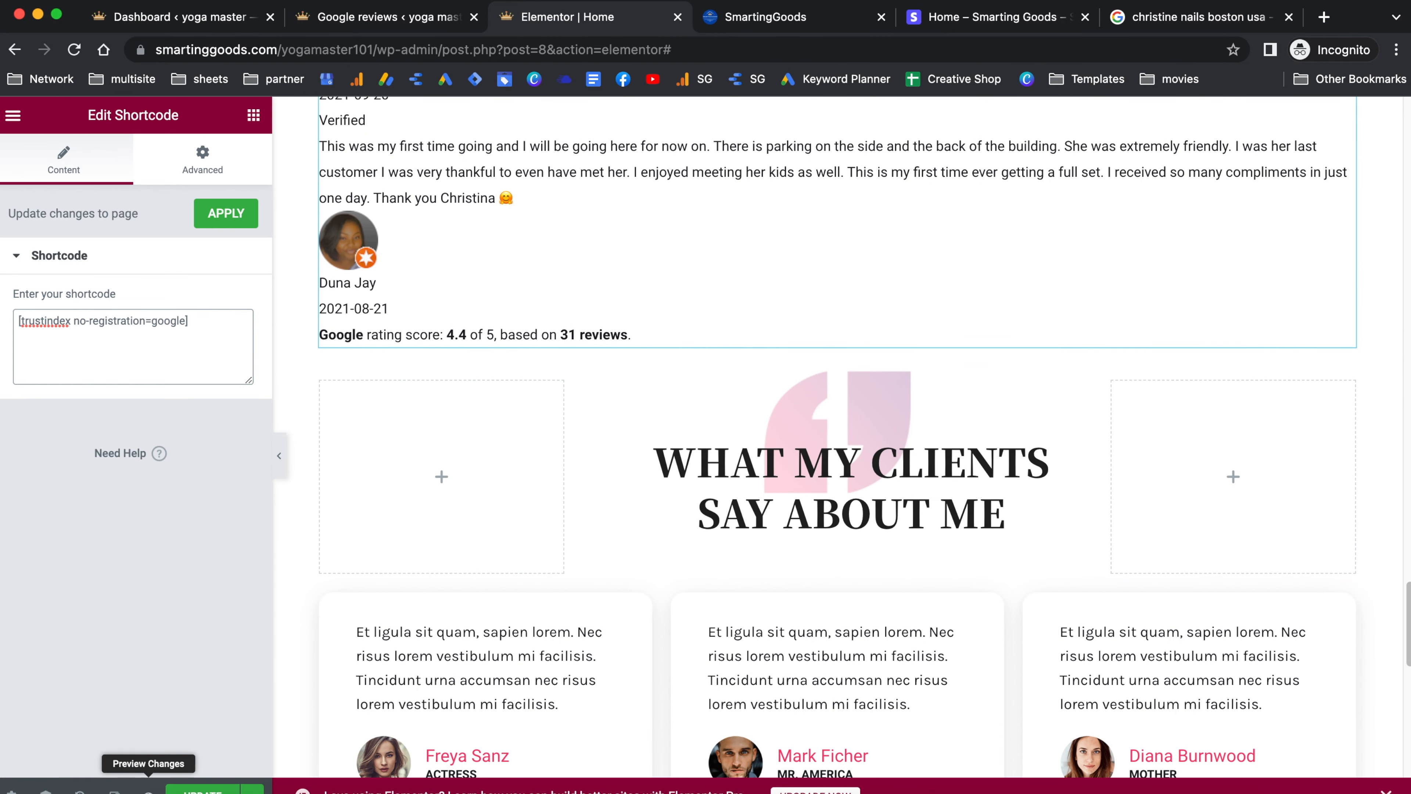
left_click(148, 789)
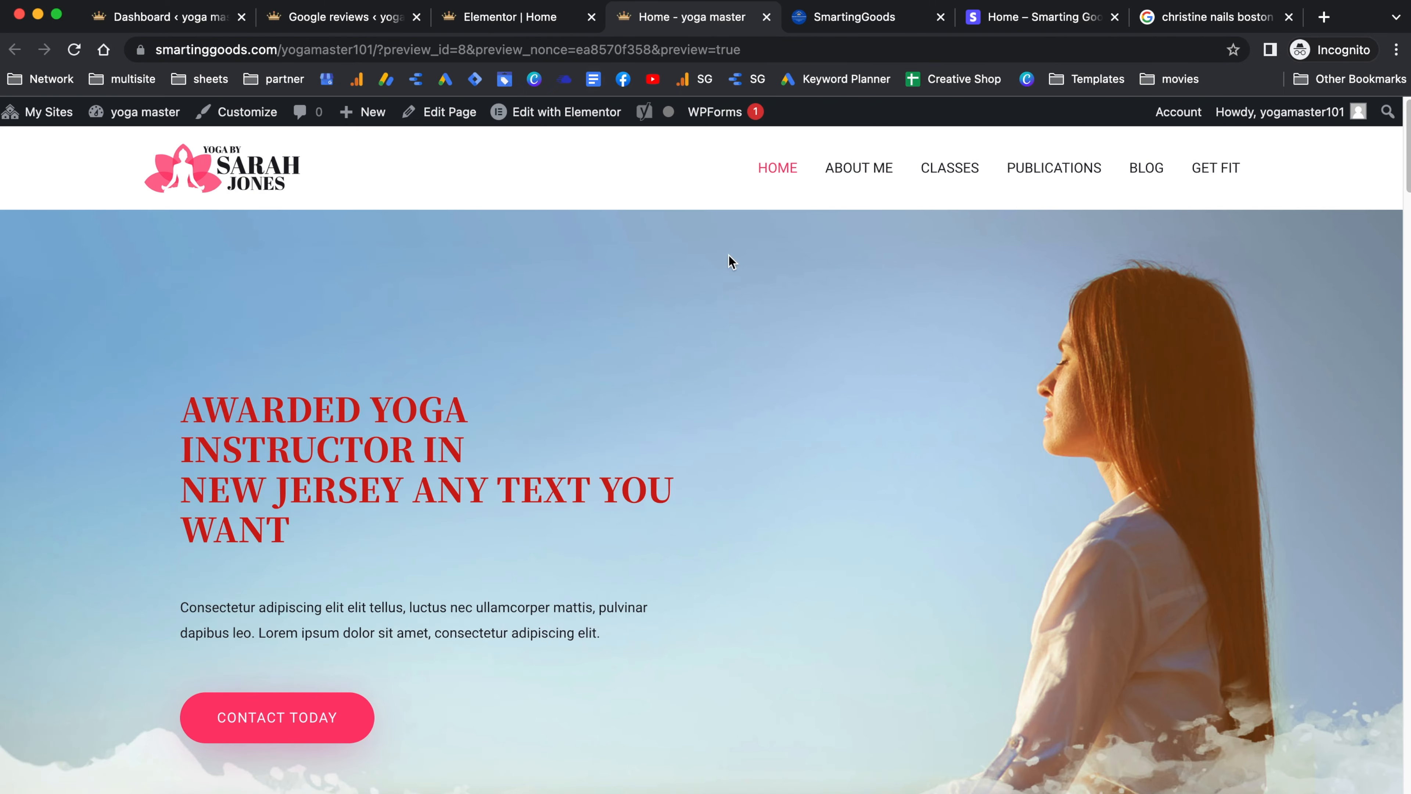
scroll(731, 388, "down", 20)
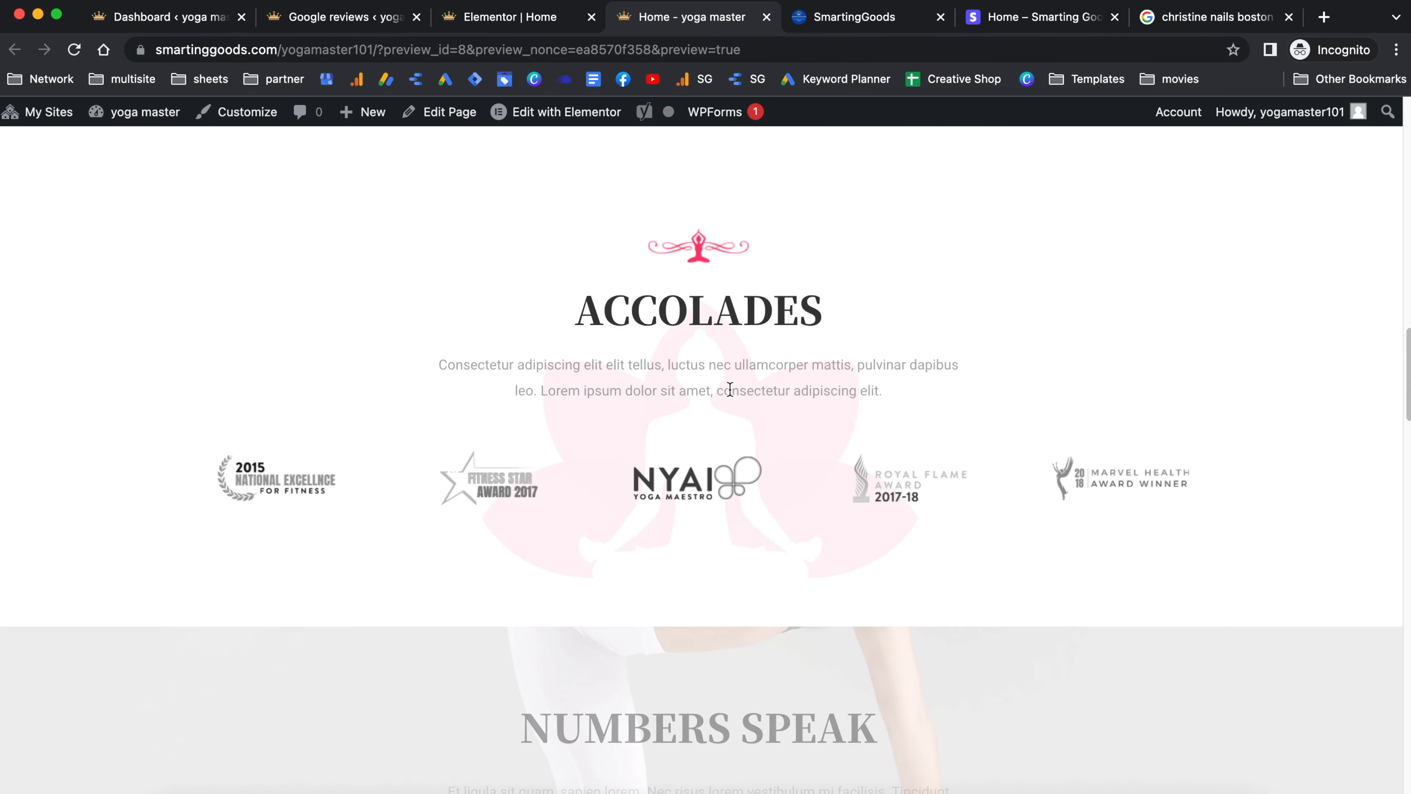
scroll(730, 388, "down", 15)
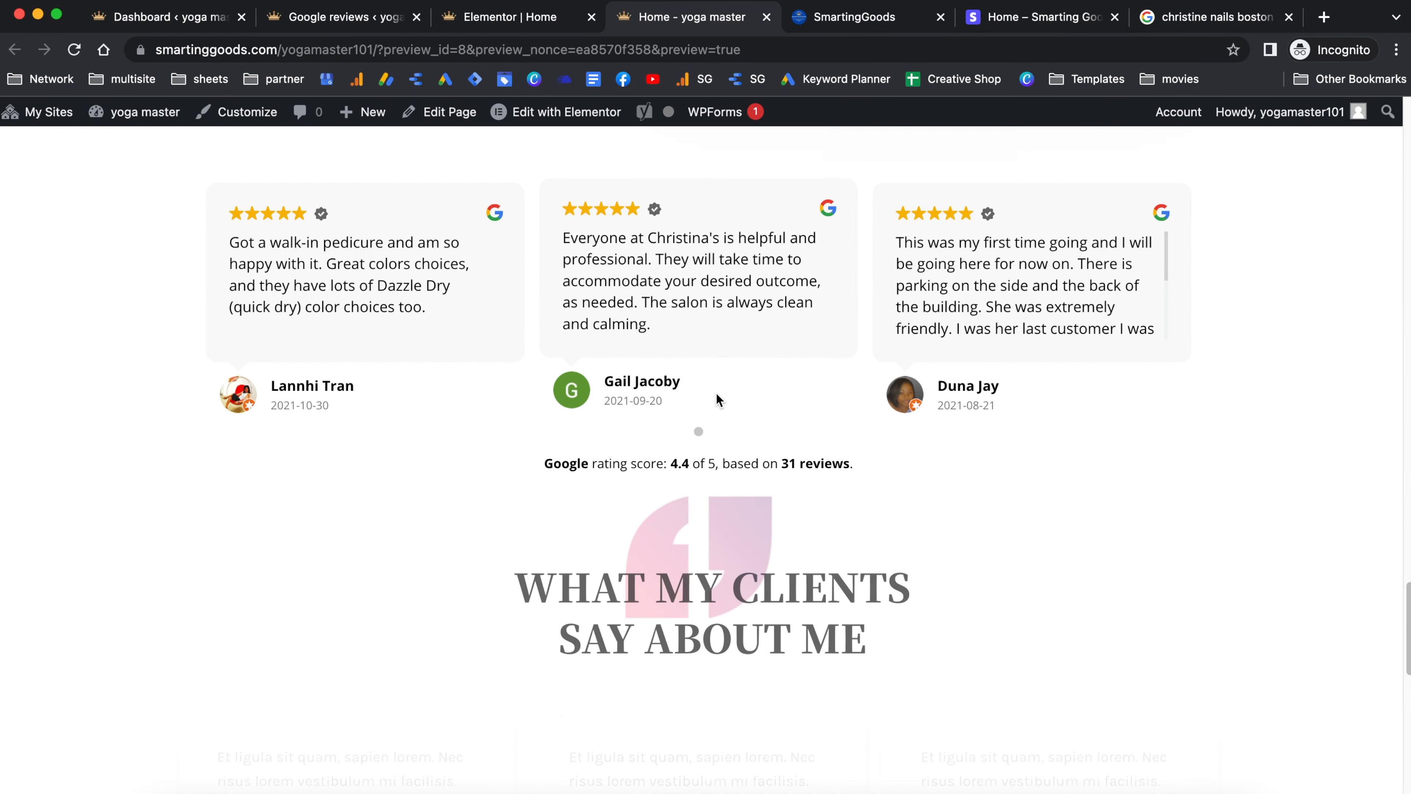
scroll(905, 395, "down", 1)
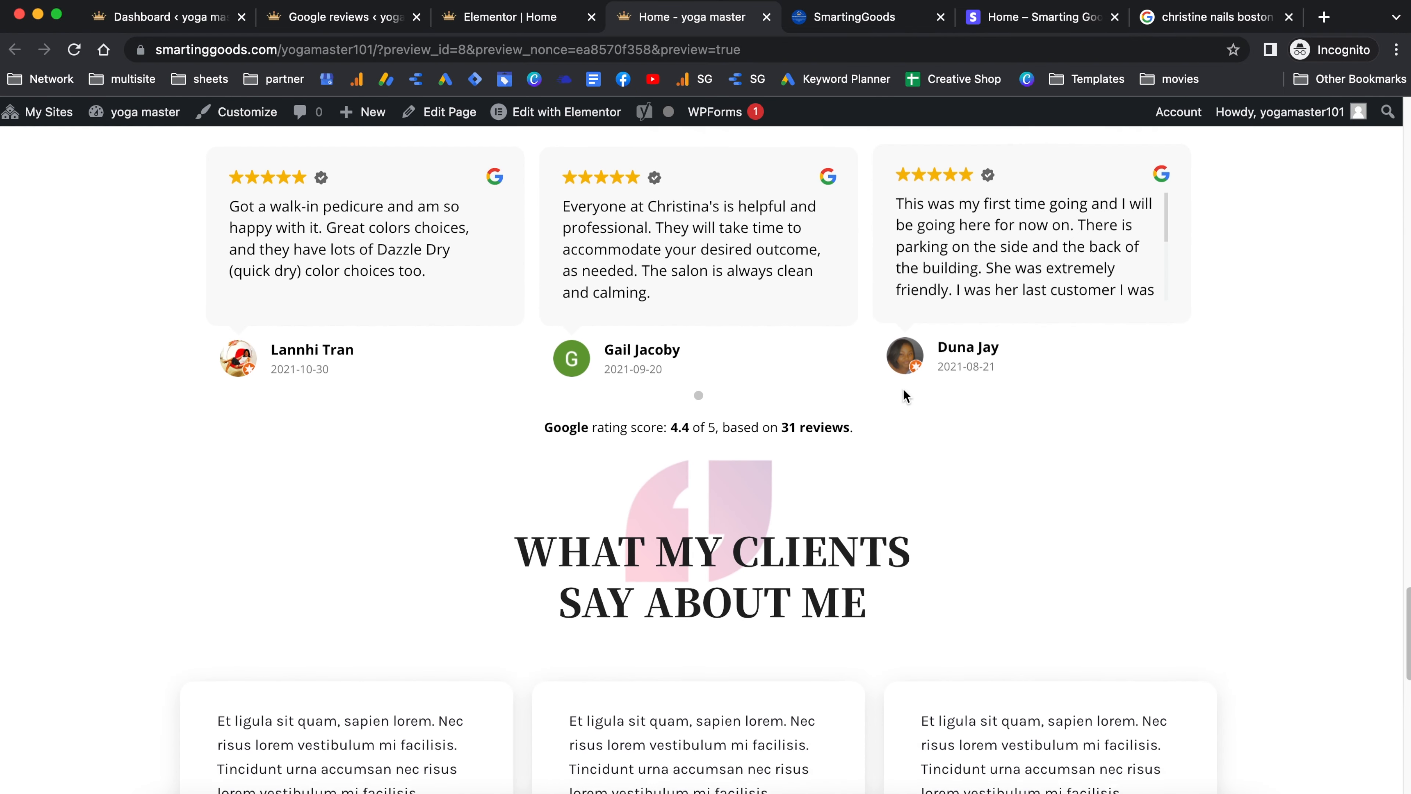
scroll(622, 327, "up", 5)
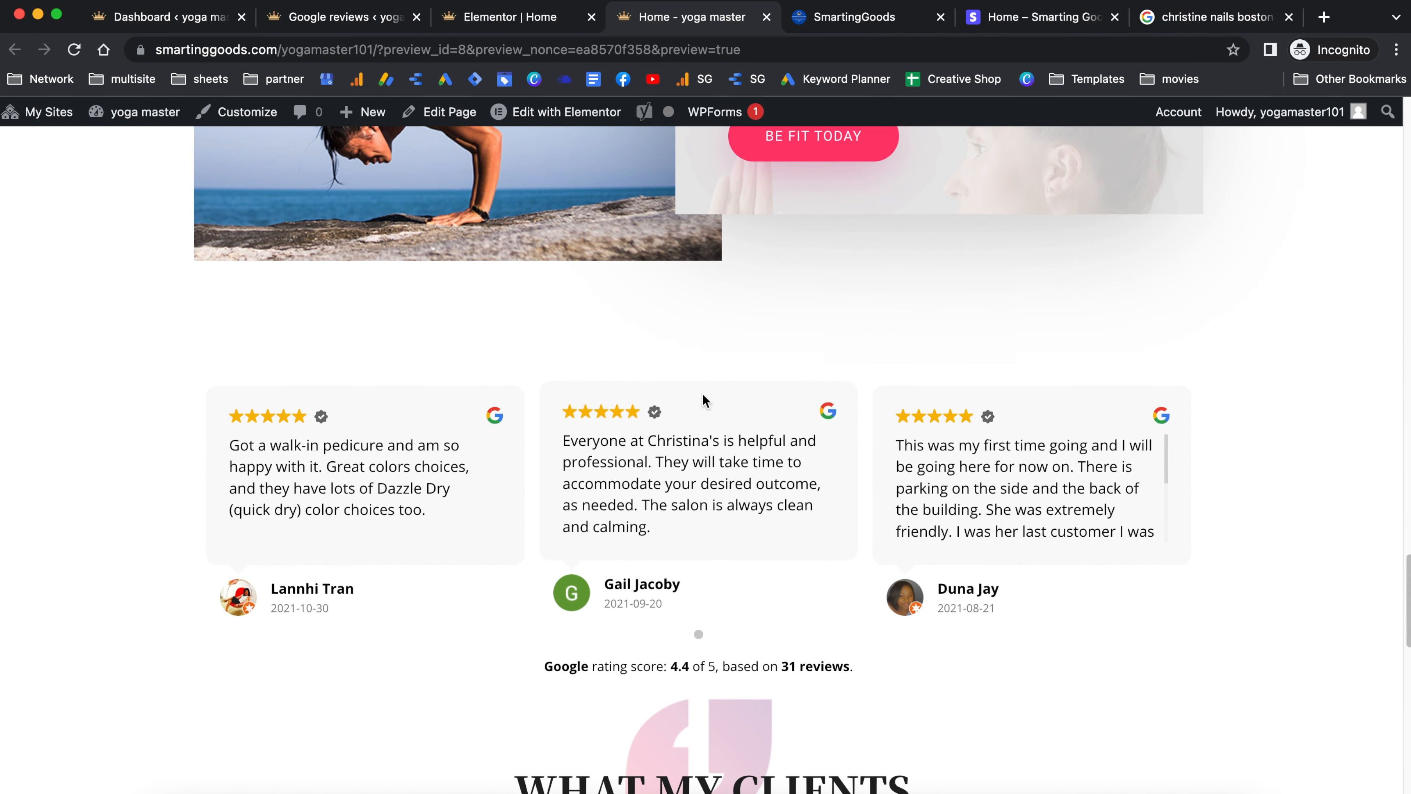
scroll(703, 398, "down", 9)
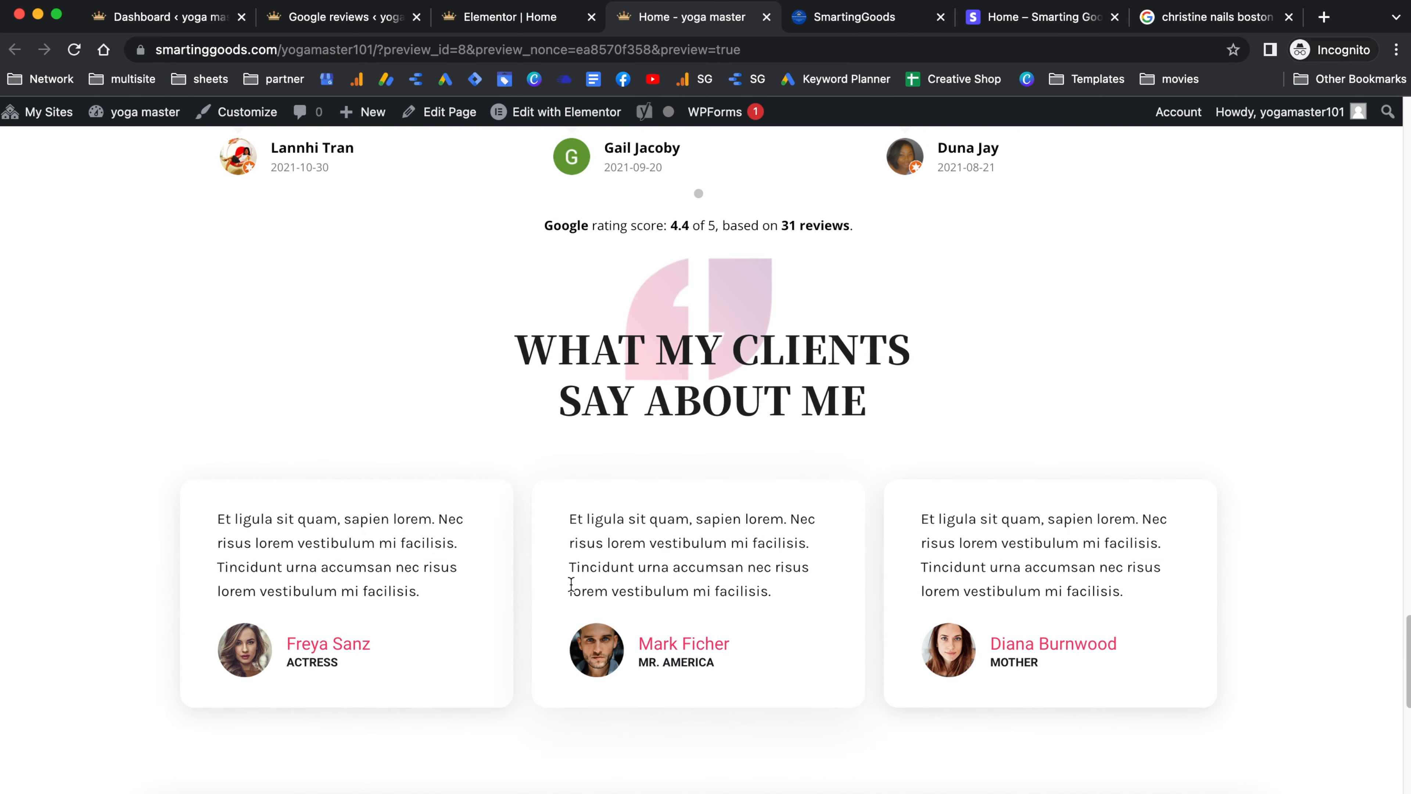
Back in the Elementor editor, move the "What my clients say about me" heading's inner section above the Google reviews and update the page
left_click(511, 17)
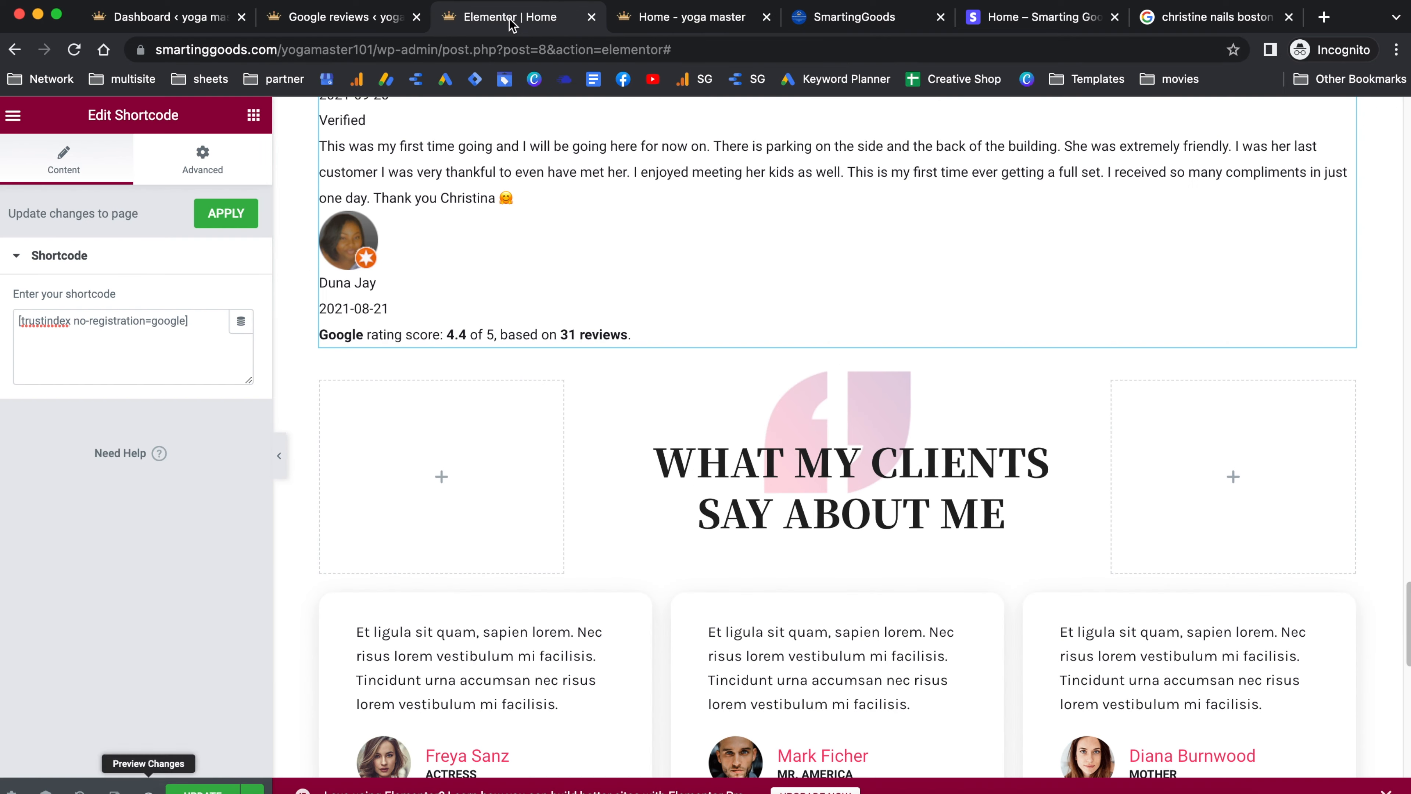
scroll(821, 471, "down", 3)
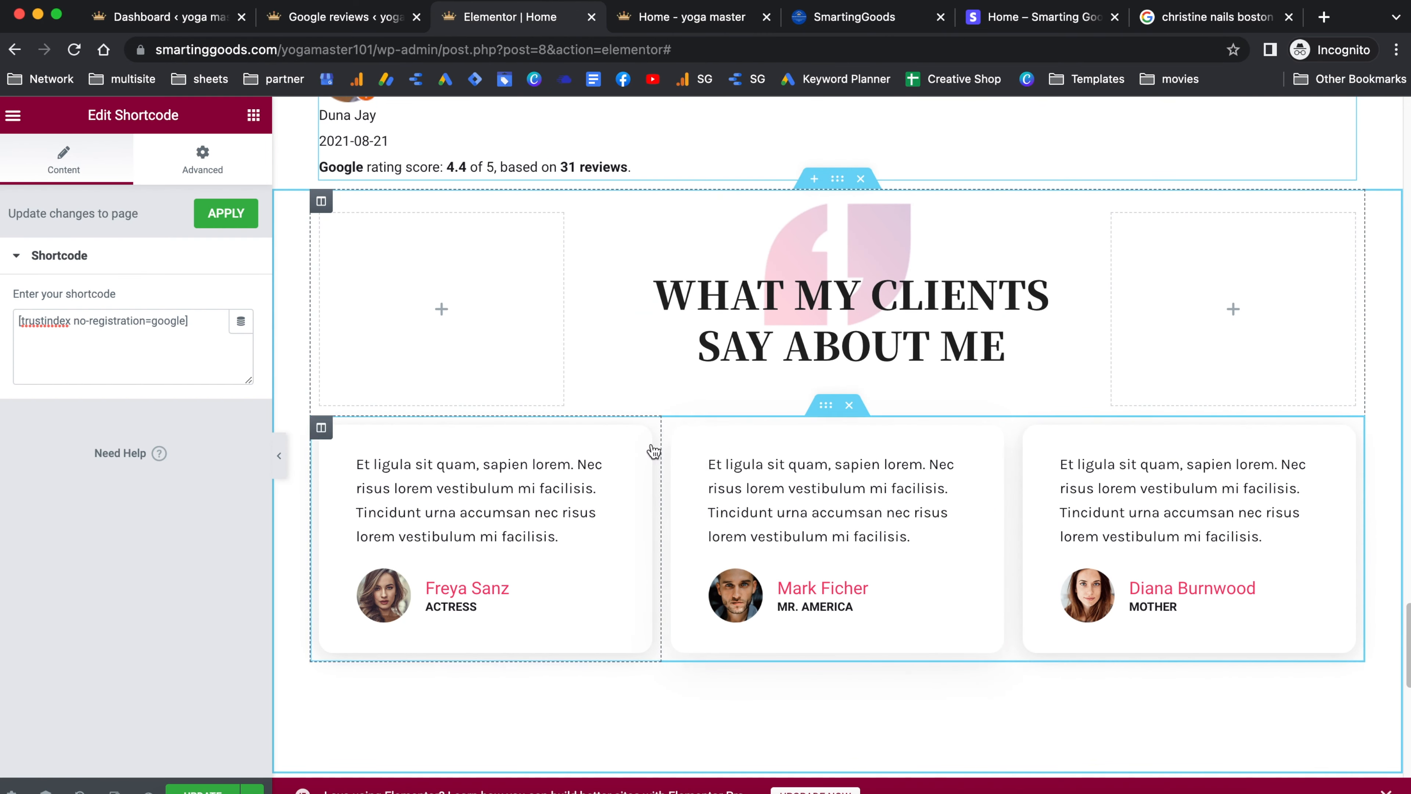
left_click(849, 412)
key("super+z")
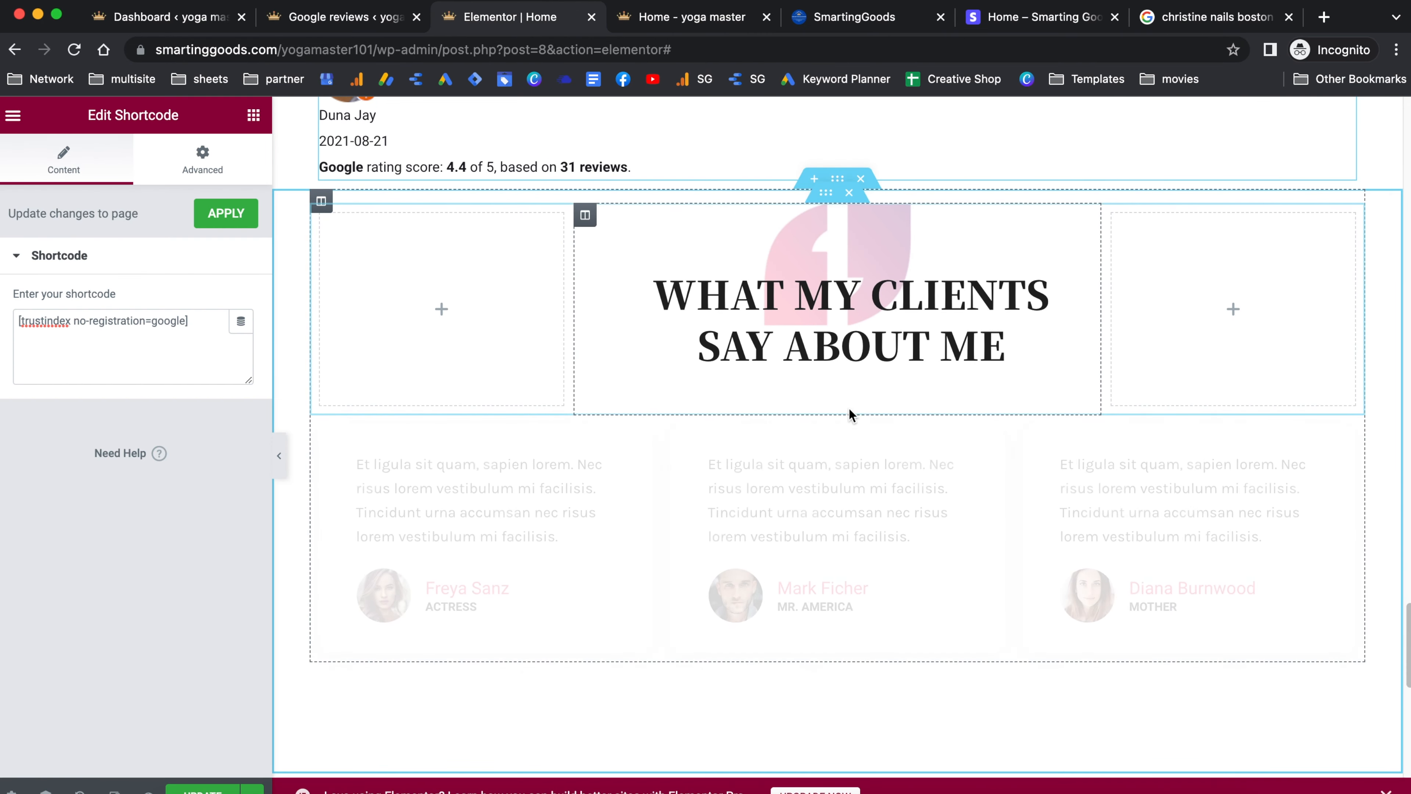
scroll(845, 393, "up", 1)
left_click_drag(826, 276, 549, 126)
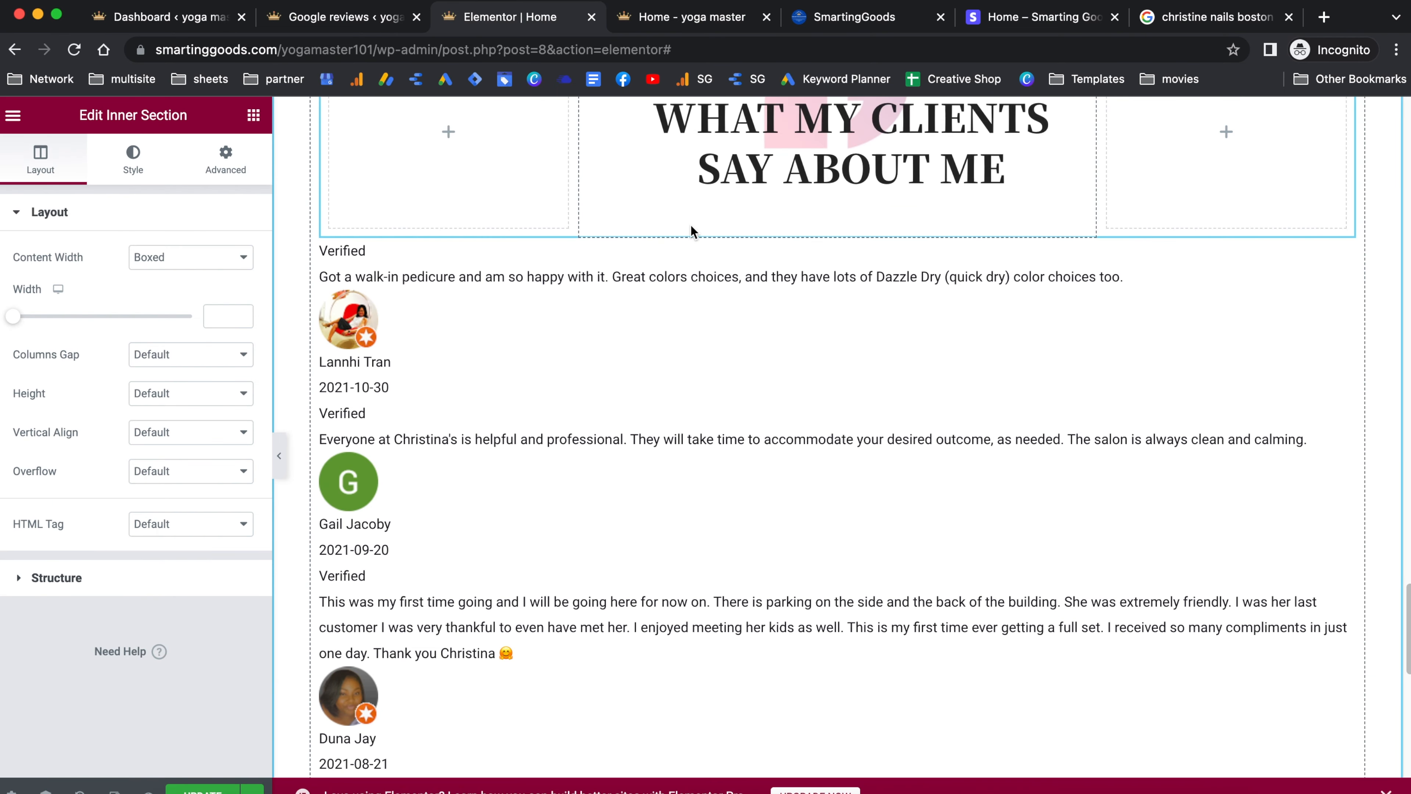
scroll(700, 234, "up", 3)
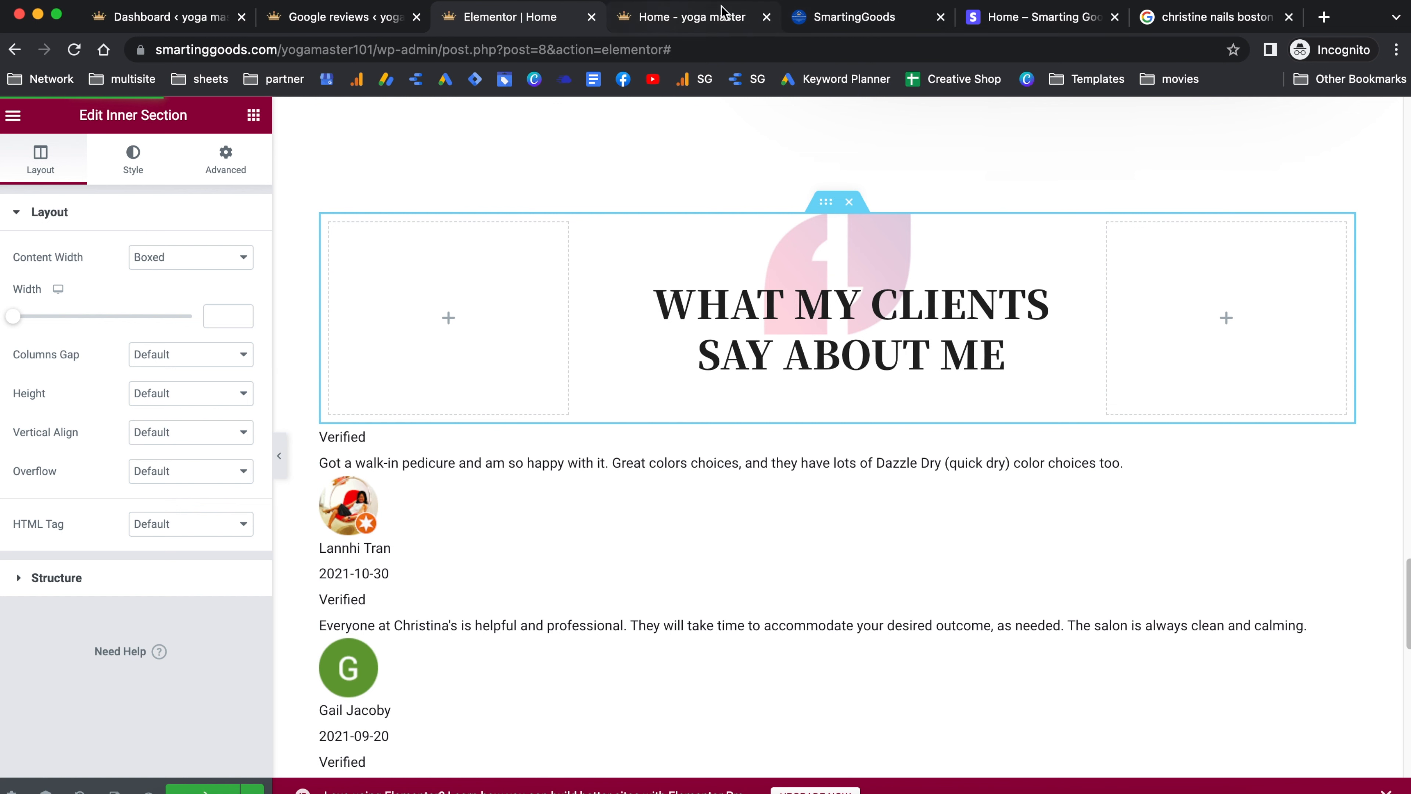
Reload the home page preview and check the placement of the client heading and the Google reviews slider
left_click(652, 23)
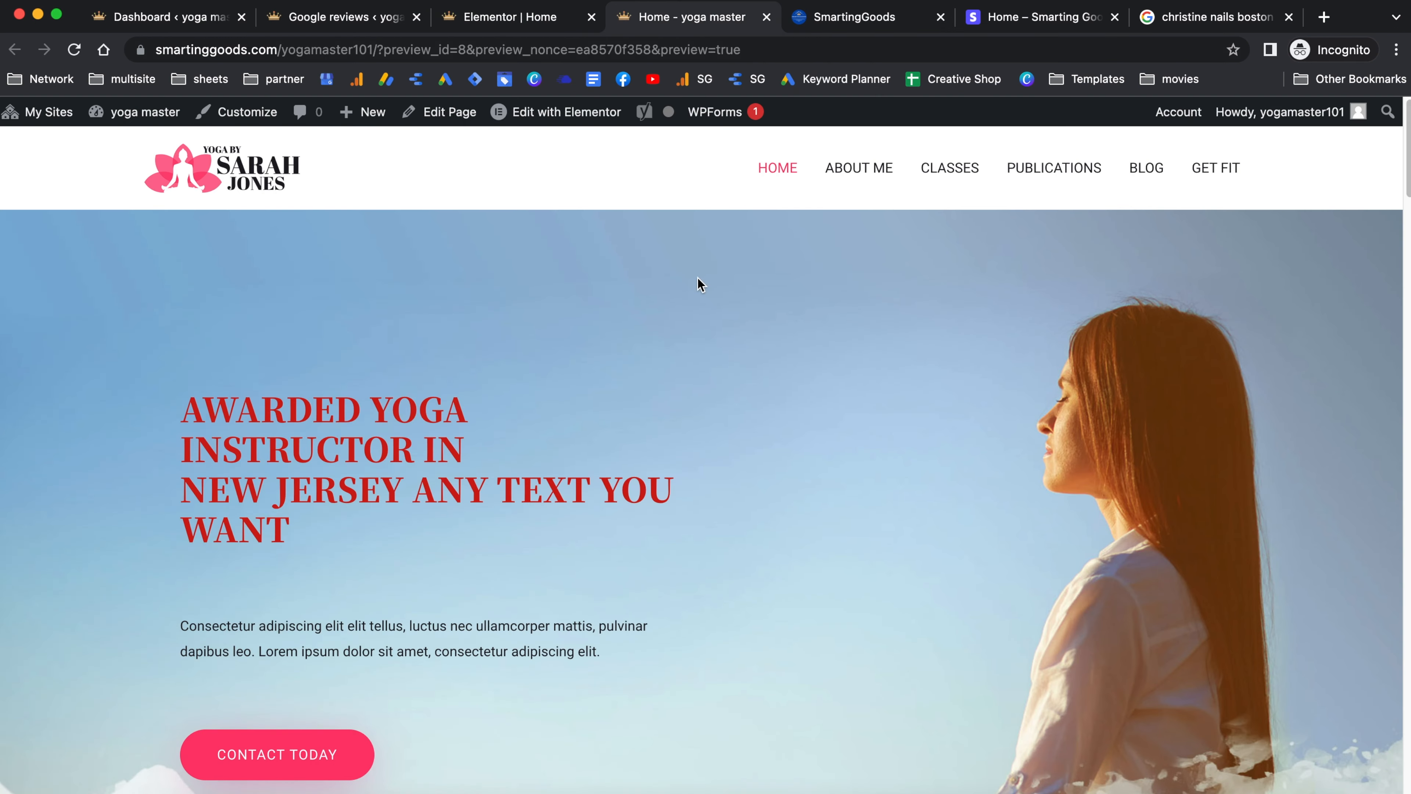
scroll(695, 284, "down", 15)
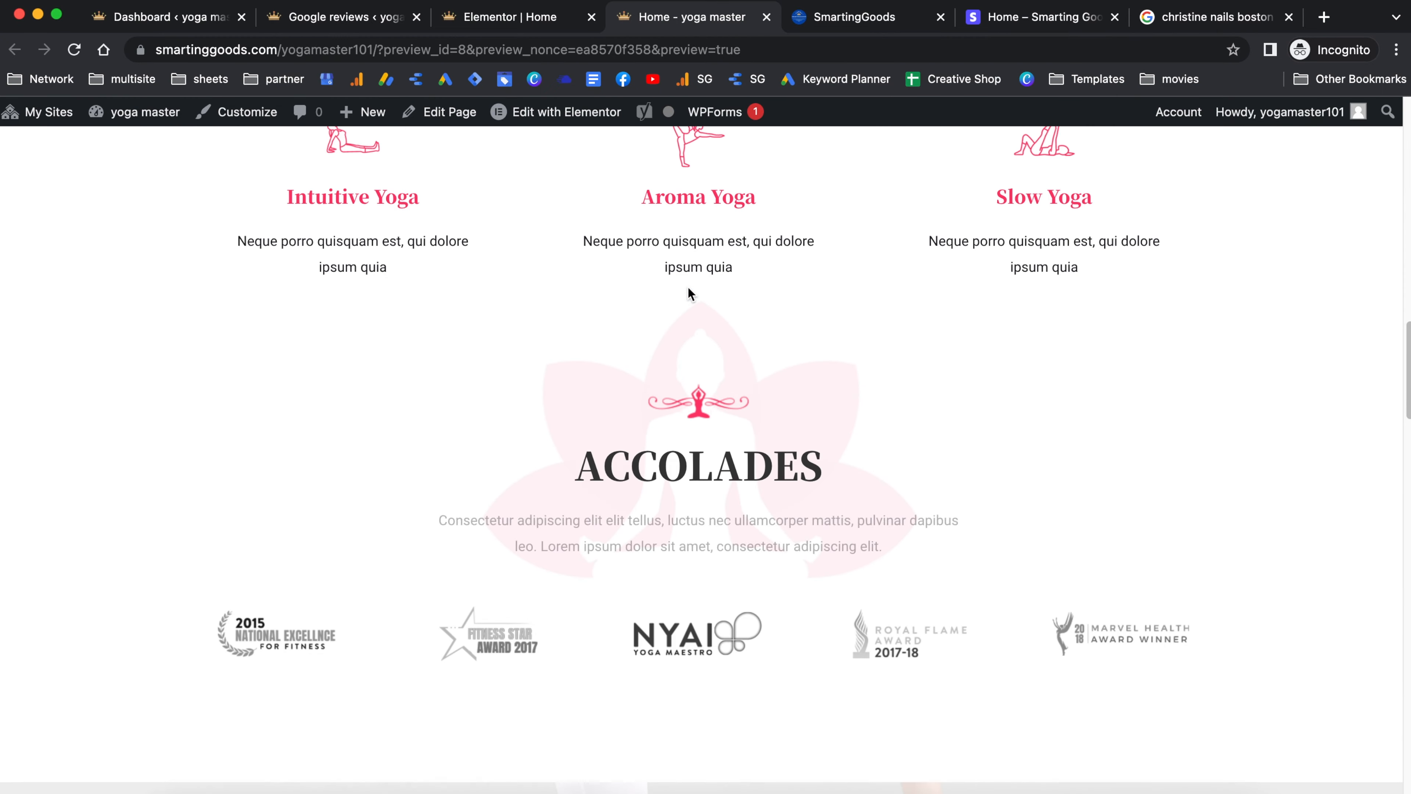
scroll(689, 293, "down", 15)
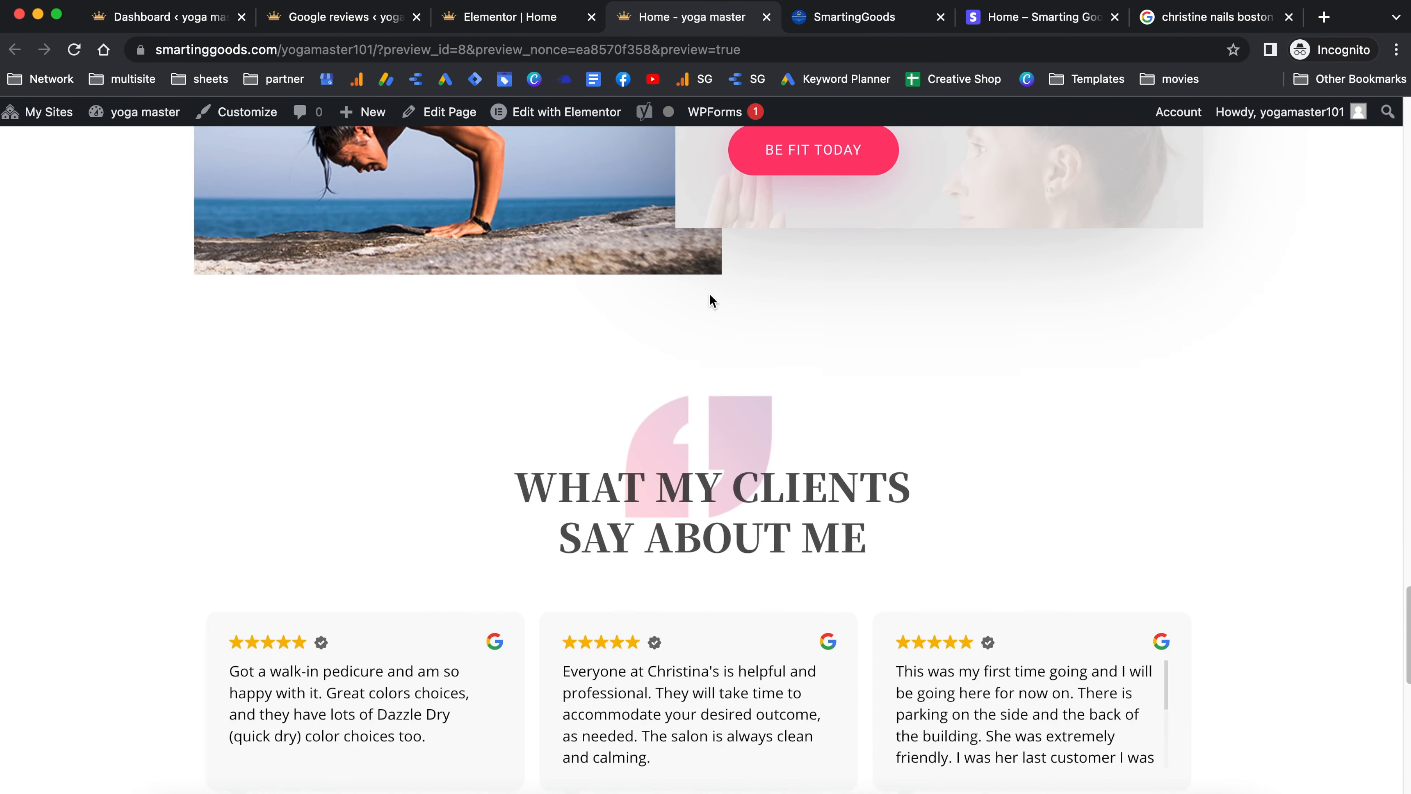
scroll(710, 300, "down", 6)
scroll(653, 245, "up", 4)
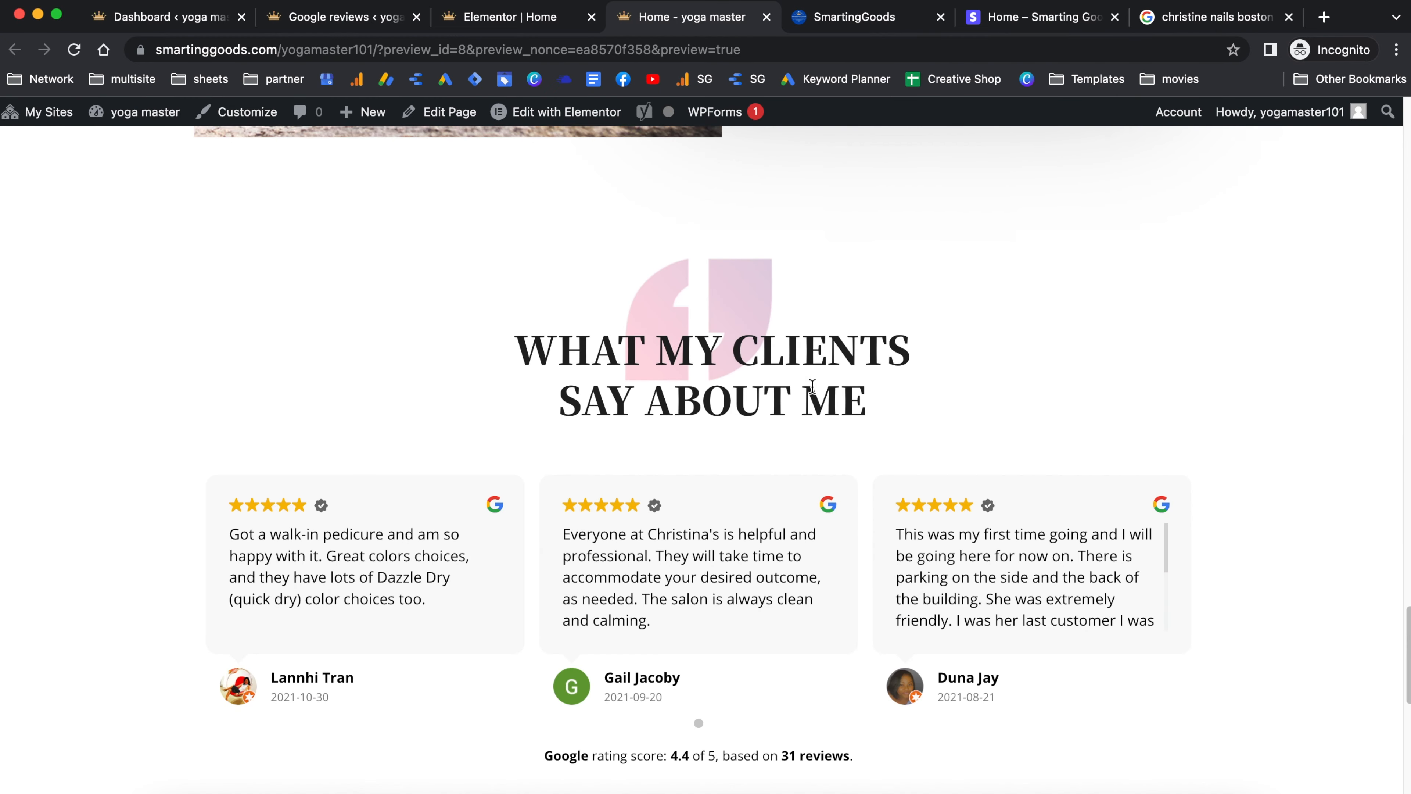
scroll(809, 389, "down", 8)
scroll(798, 388, "up", 10)
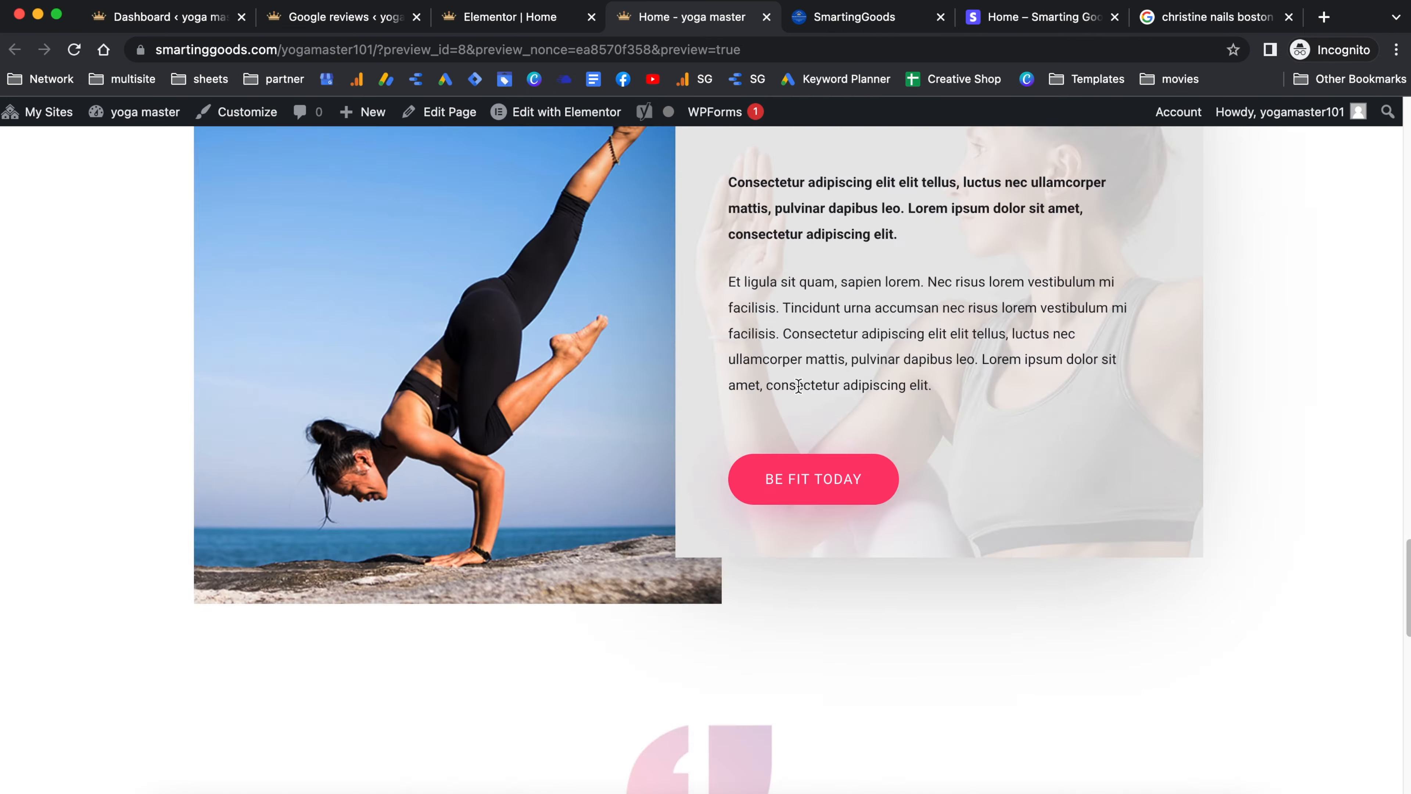
Return to the home page preview, open the About Me page and open it for editing in Elementor
scroll(797, 361, "up", 10)
left_click(543, 28)
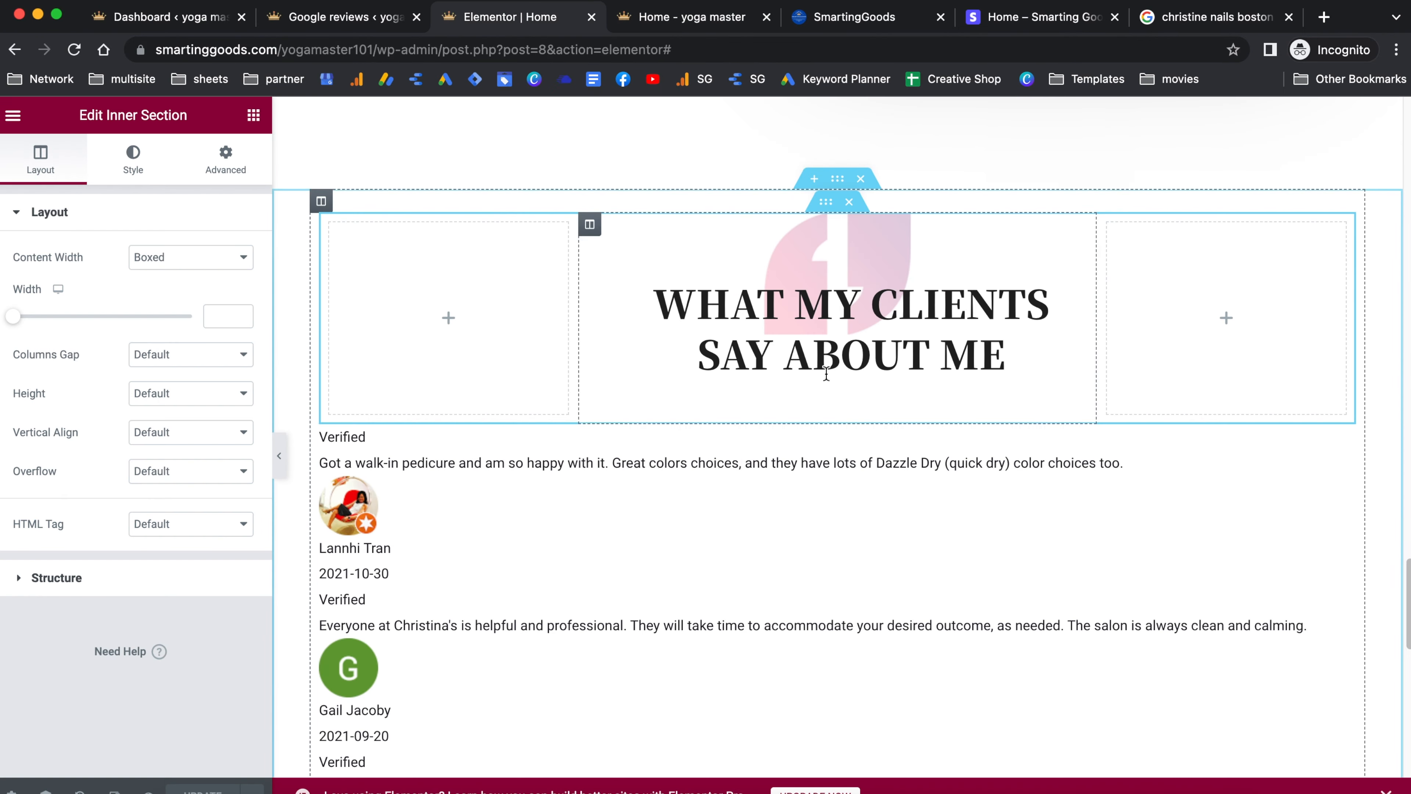
scroll(817, 281, "up", 15)
scroll(815, 281, "up", 10)
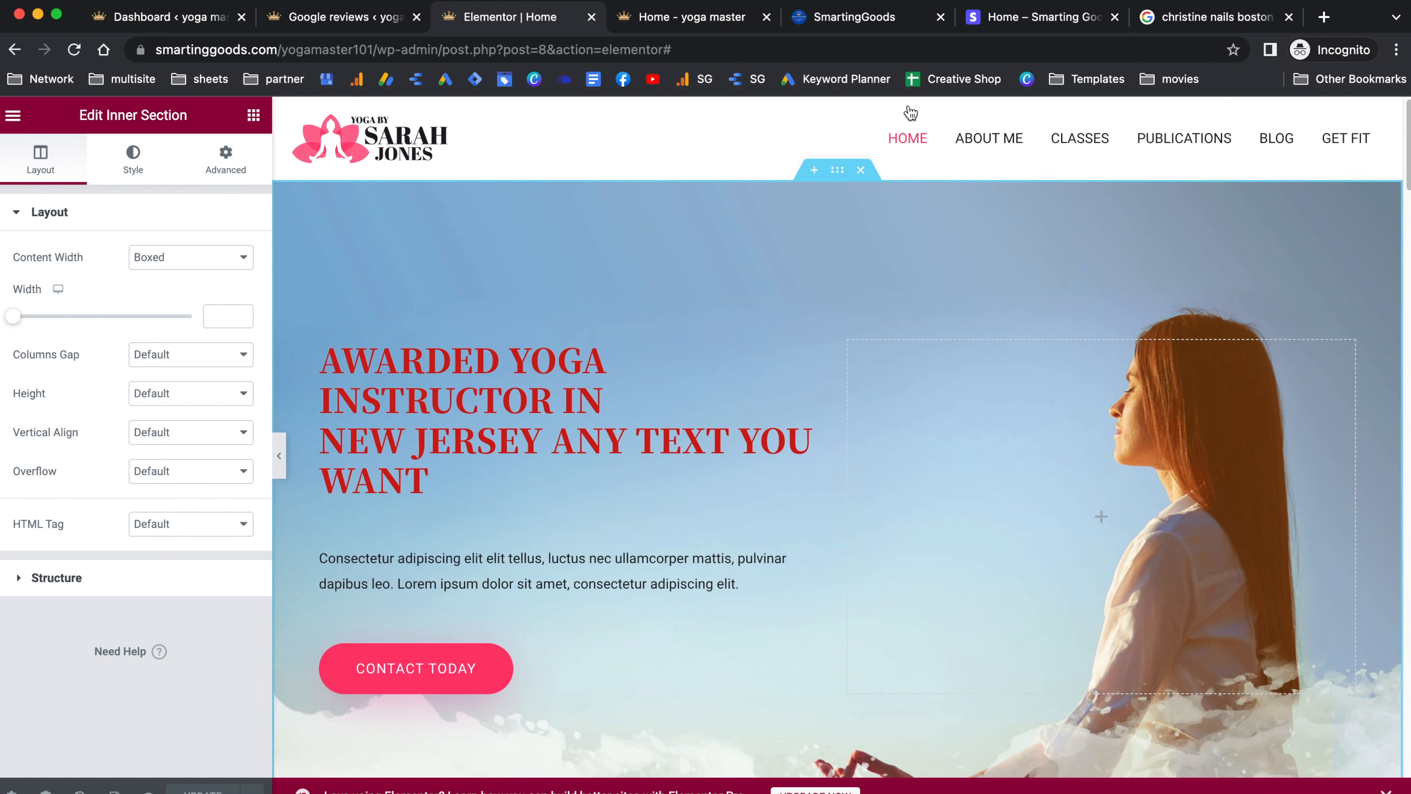
left_click(672, 18)
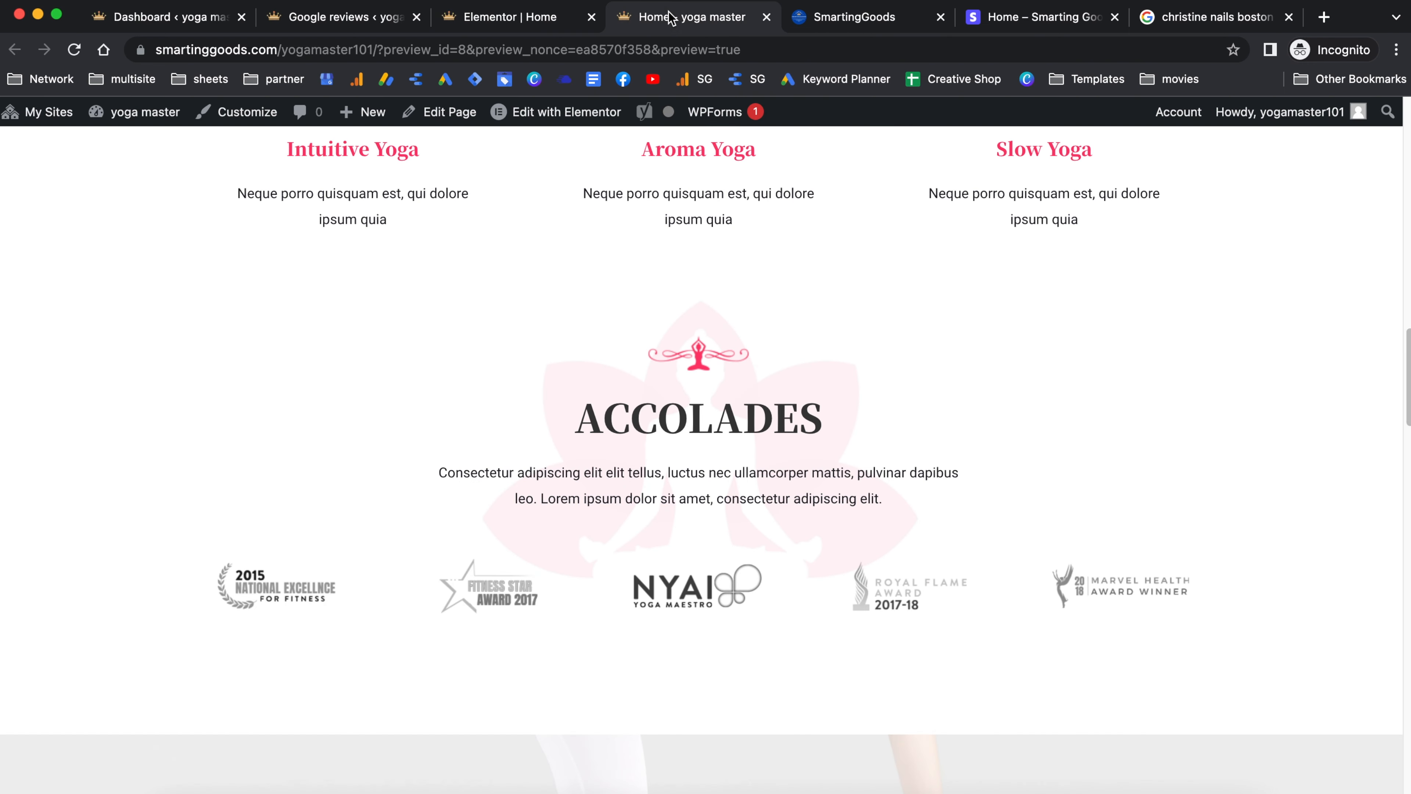
scroll(759, 307, "up", 15)
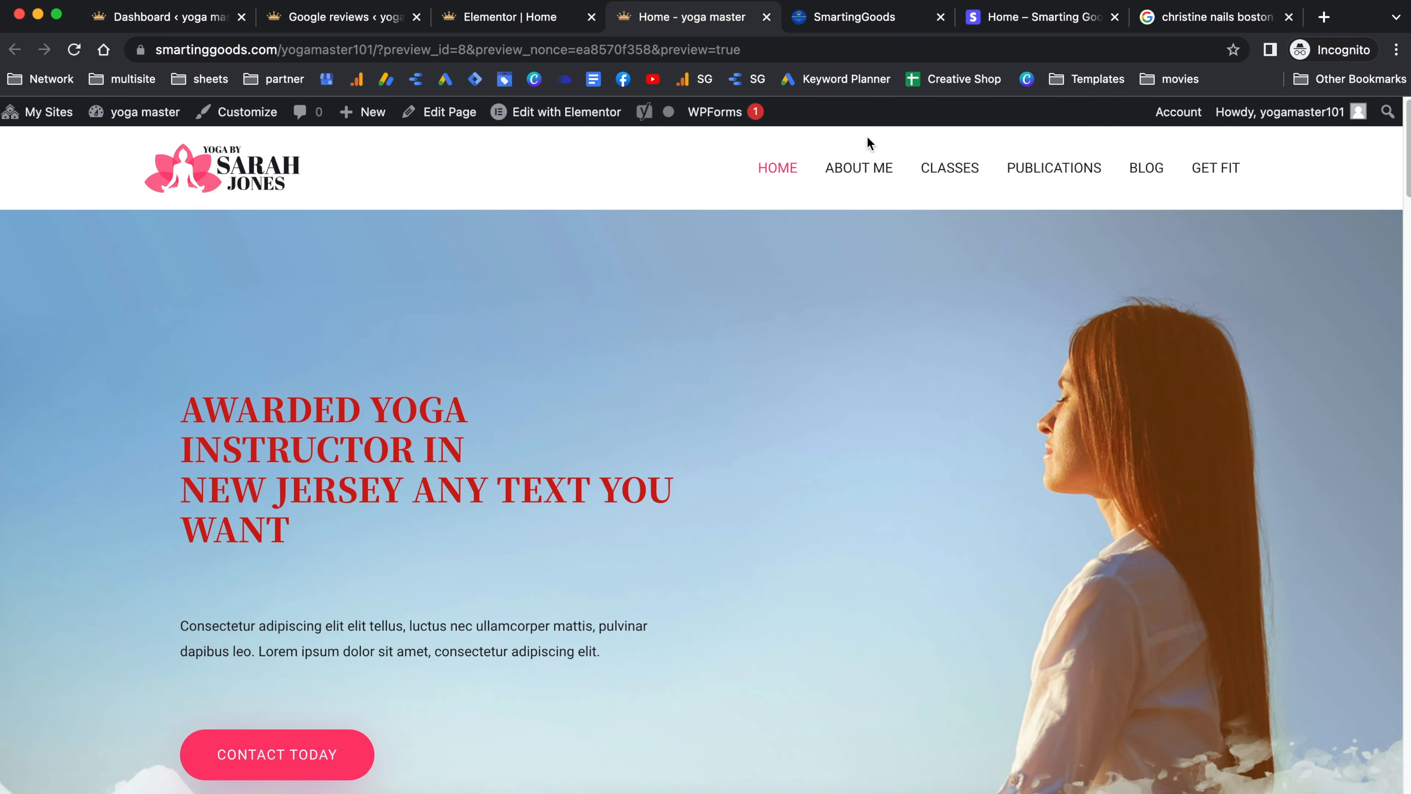
left_click(876, 173)
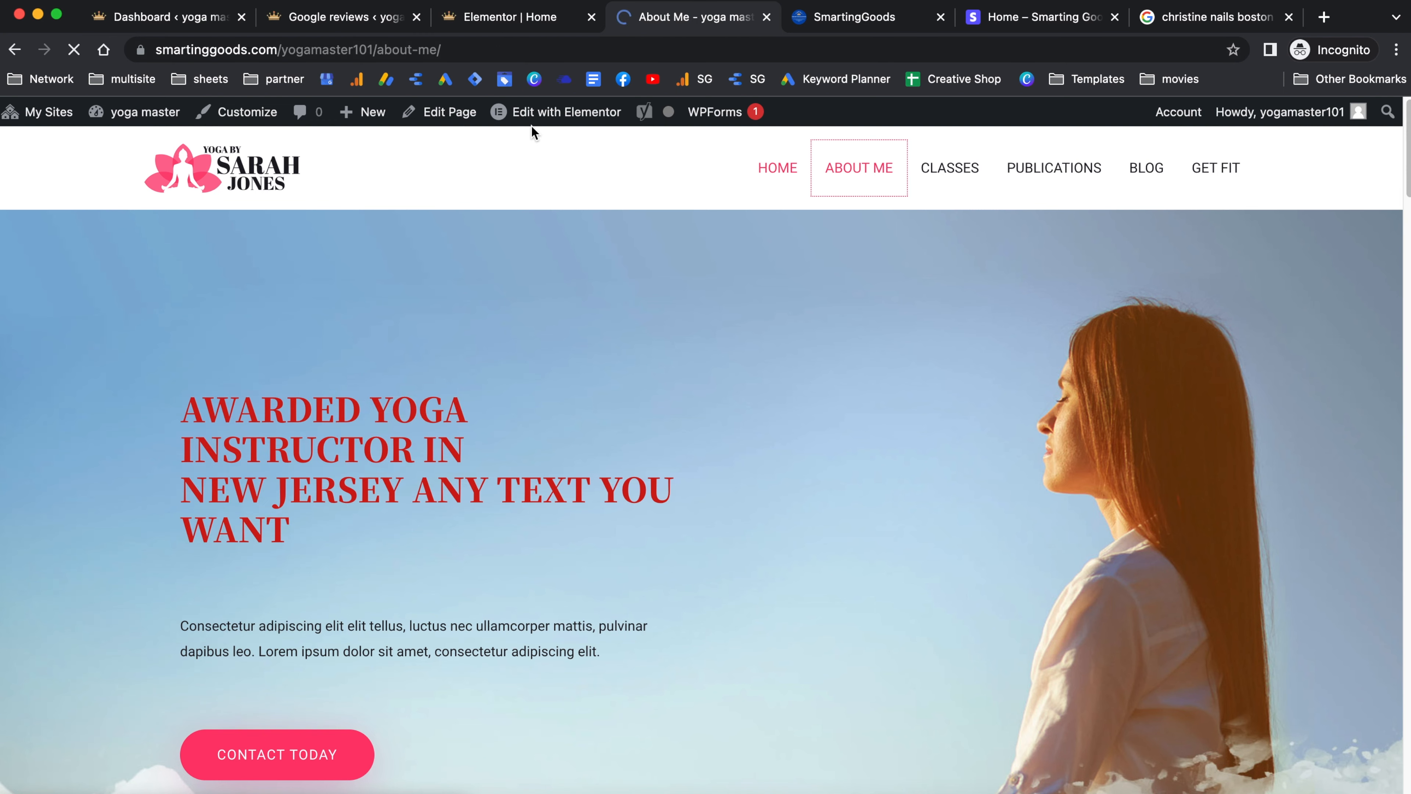
mouse_move(534, 119)
mouse_move(604, 112)
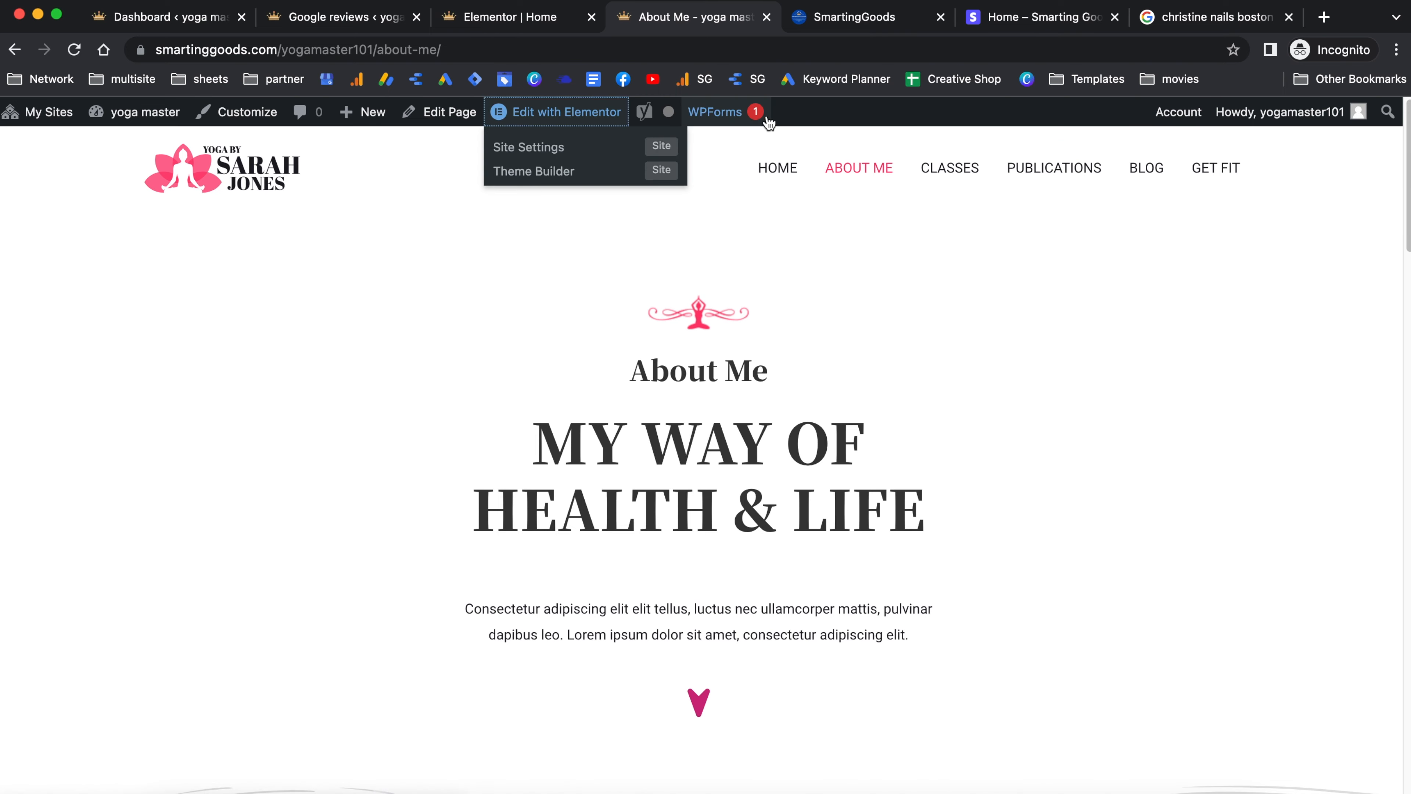
left_click(565, 113)
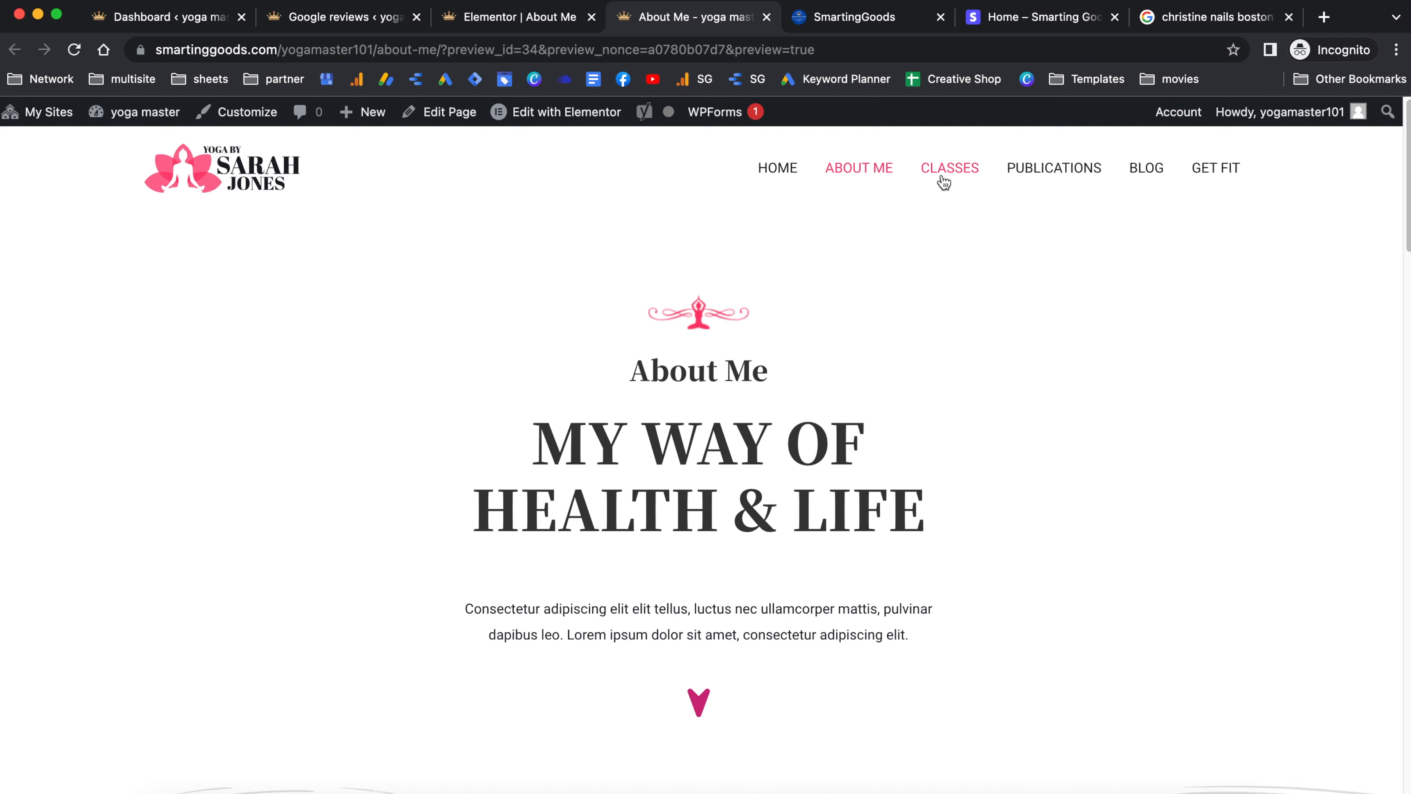
Open the site's Classes page, review the Group Coaching and Private Coaching plans, and open the page for editing in Elementor
left_click(944, 181)
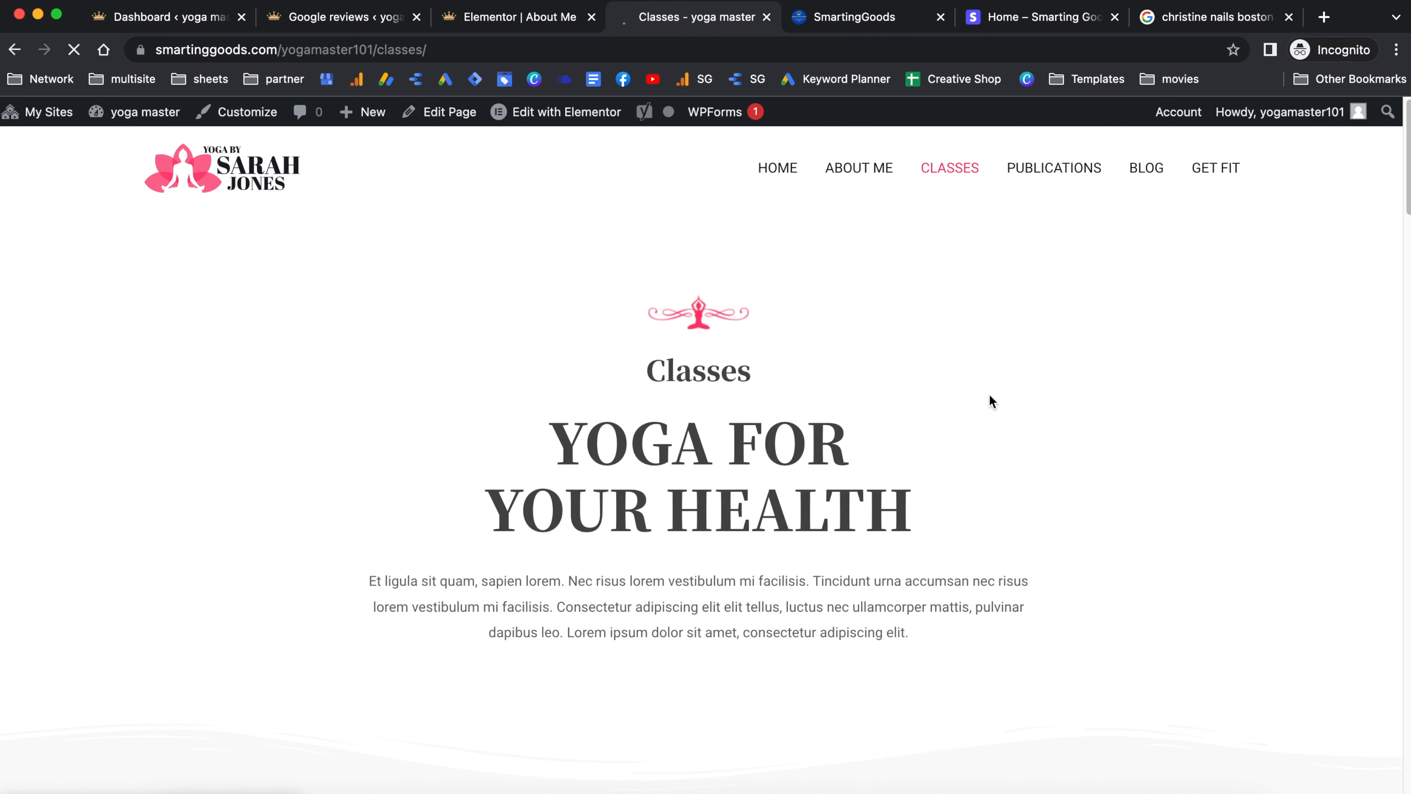
scroll(979, 401, "down", 5)
scroll(973, 402, "down", 15)
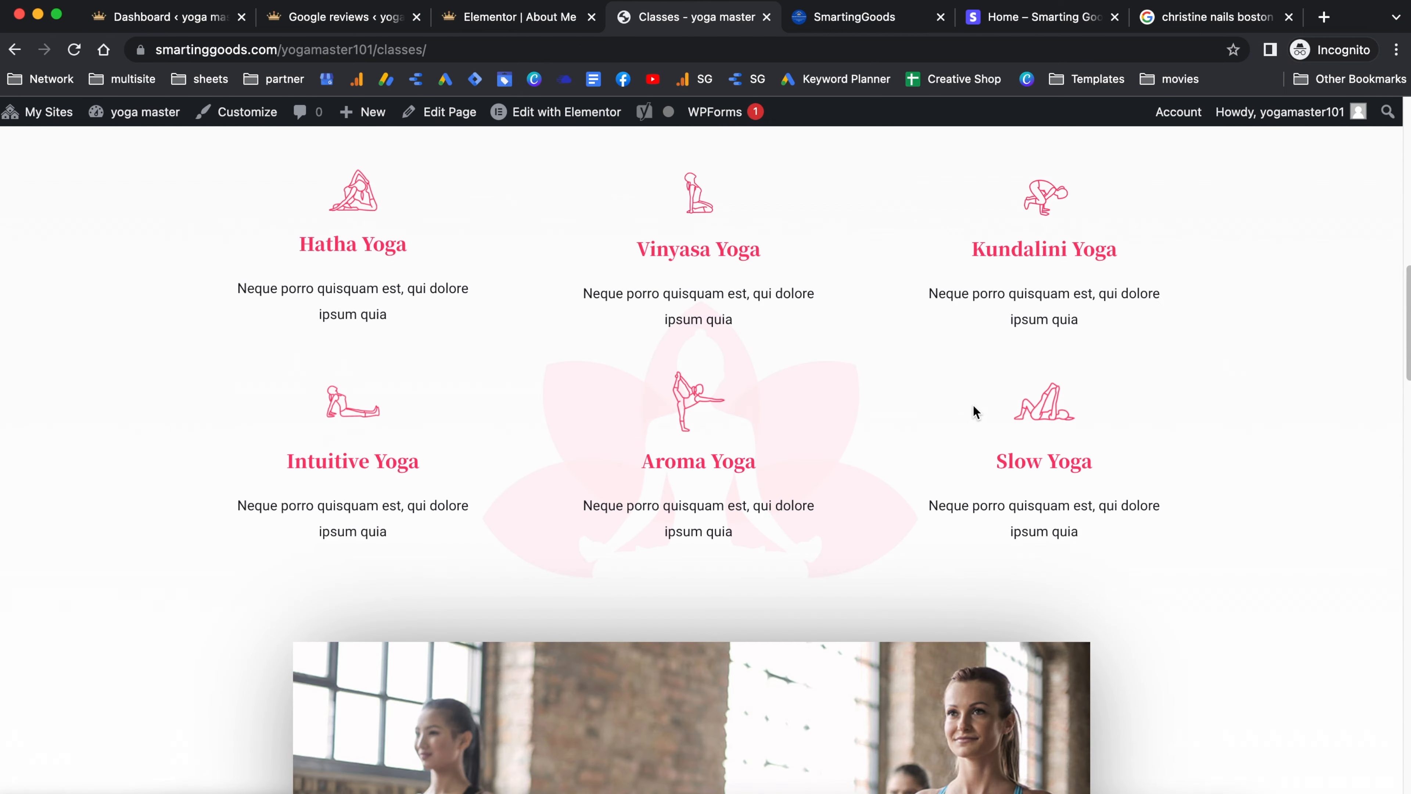
scroll(423, 350, "up", 2)
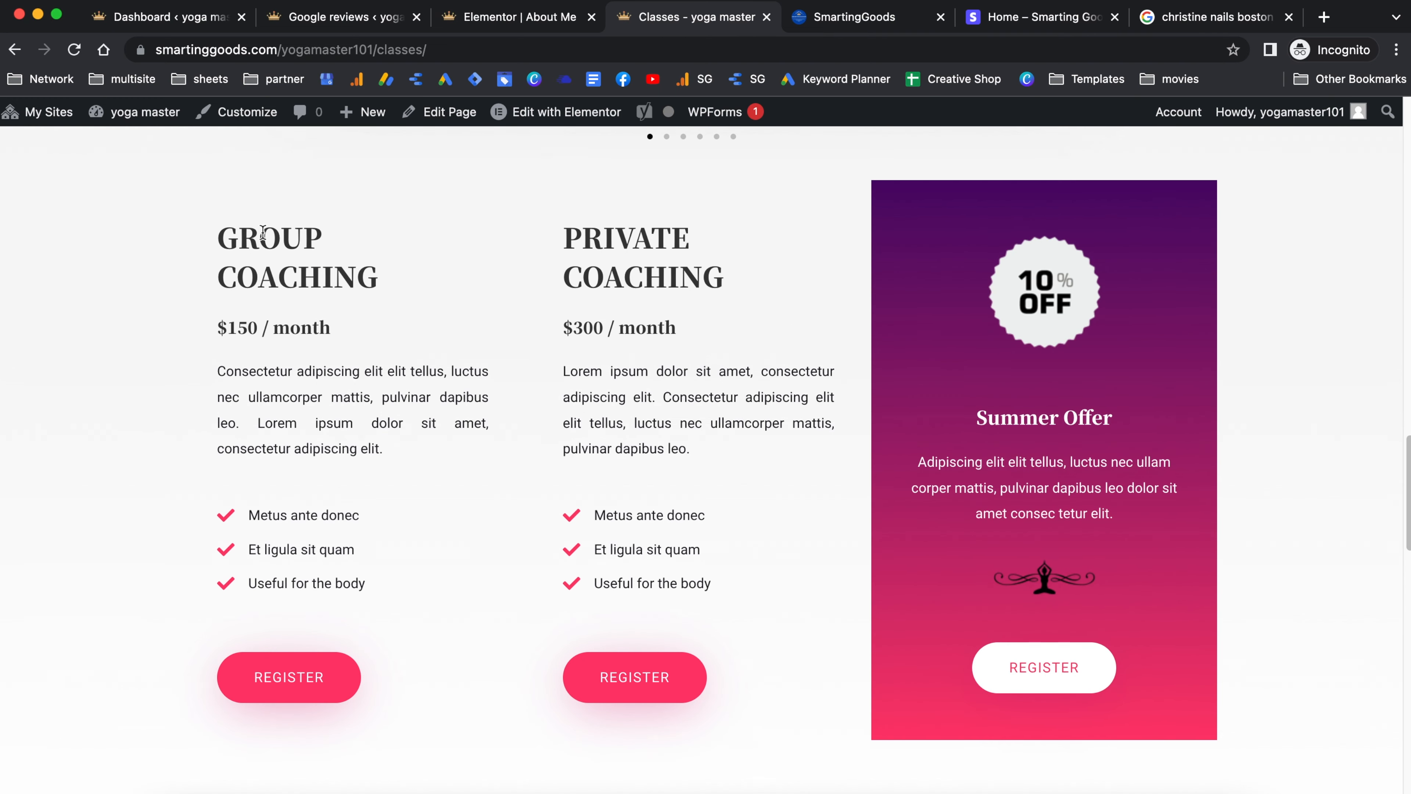
left_click_drag(218, 236, 736, 633)
scroll(344, 606, "down", 3)
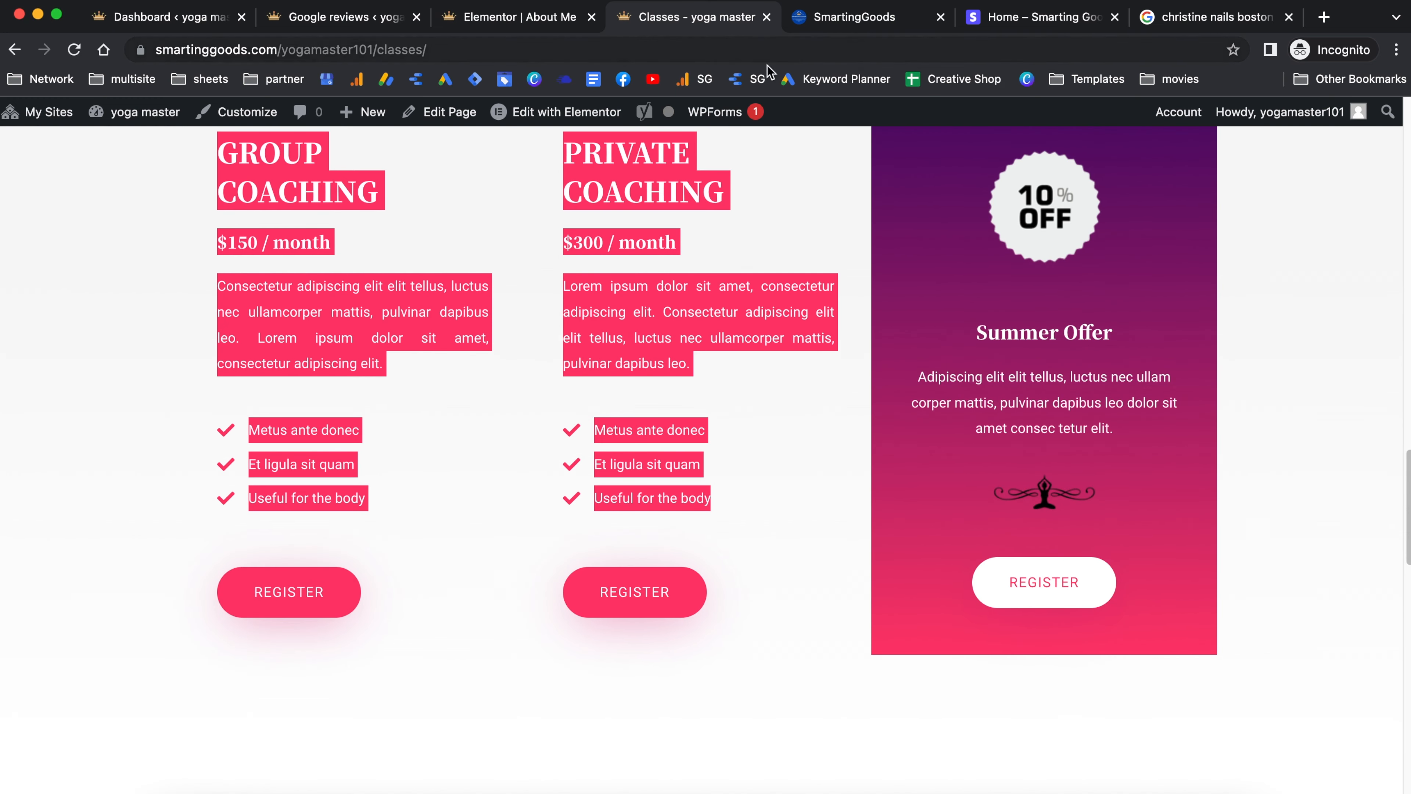
left_click(561, 113)
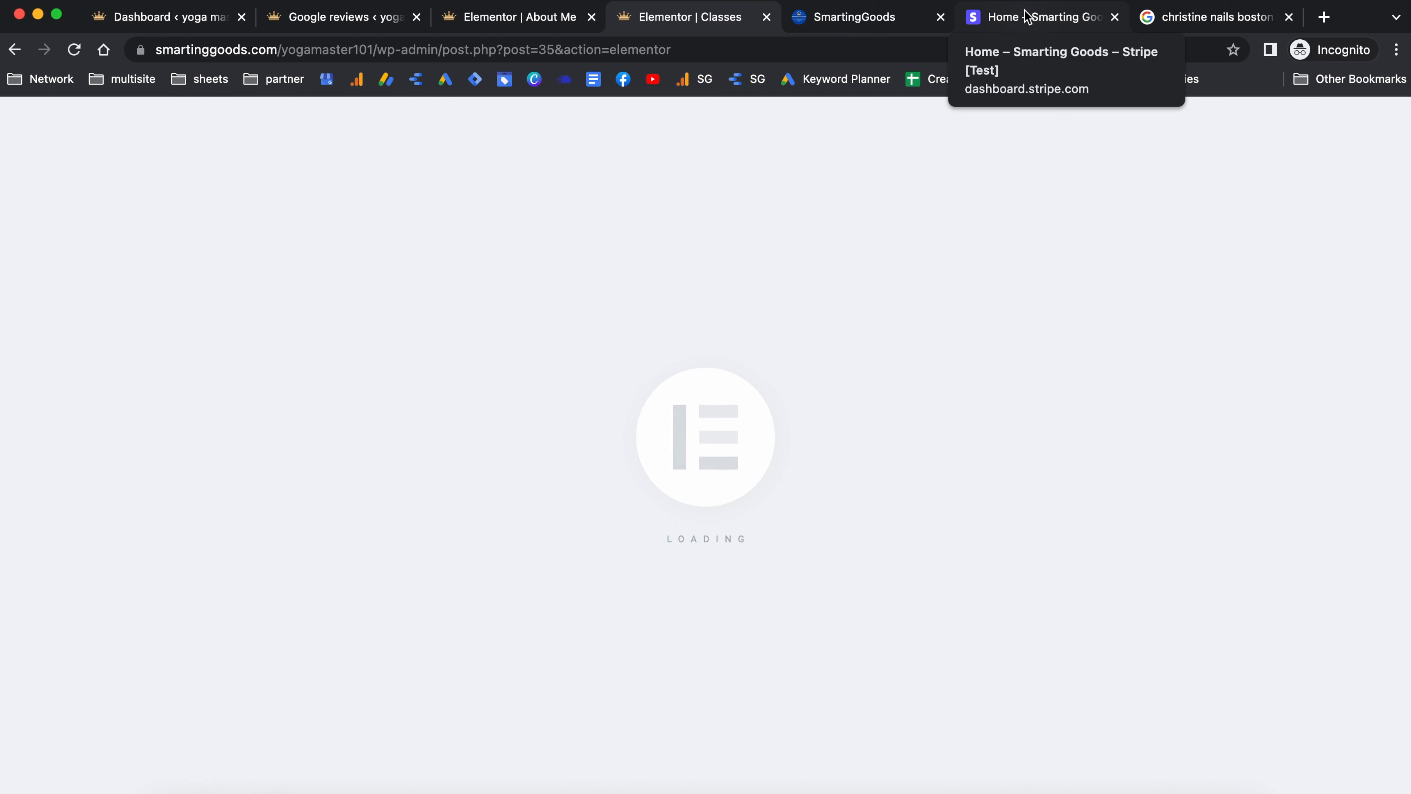
Open the Stripe website in a new browser tab
left_click(1325, 17)
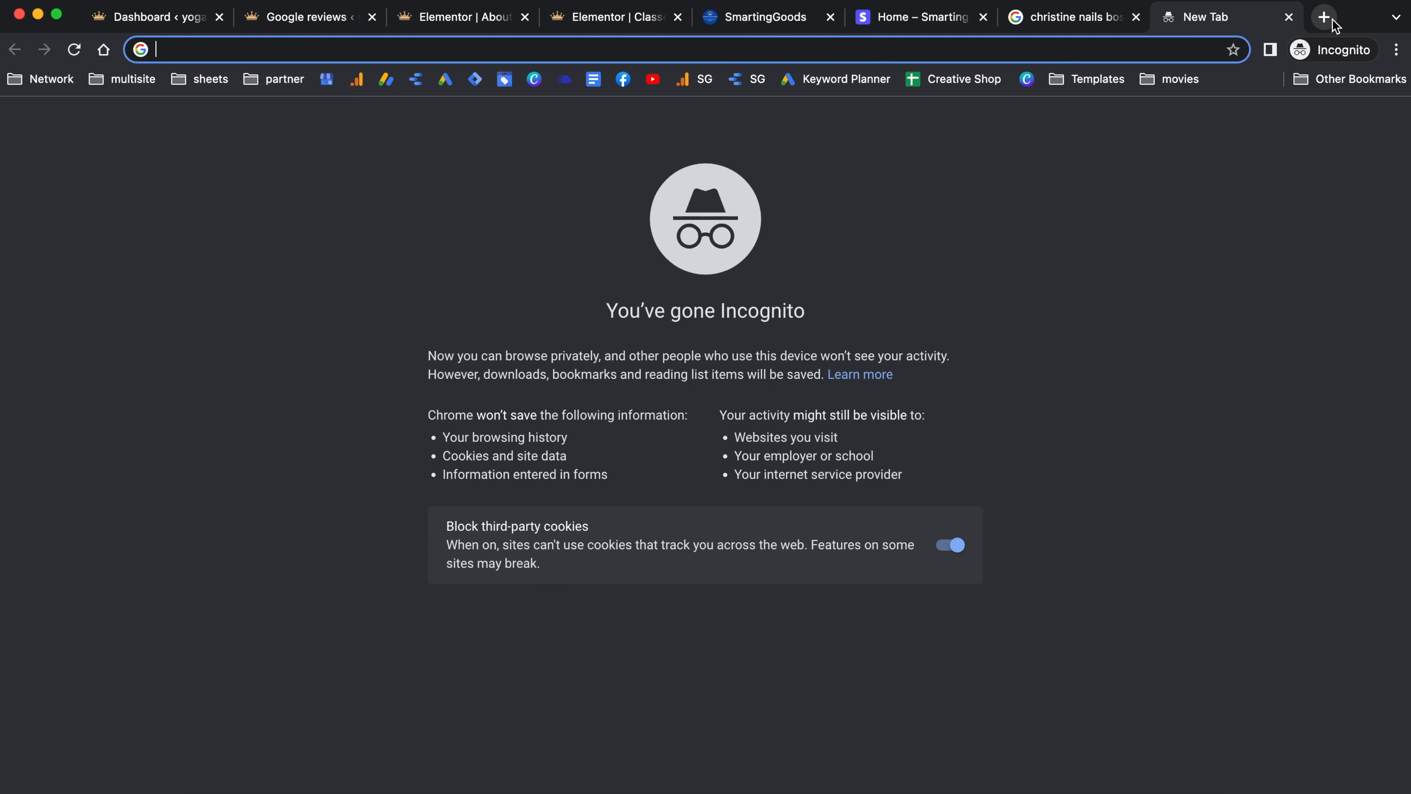
type("stri")
key("Return")
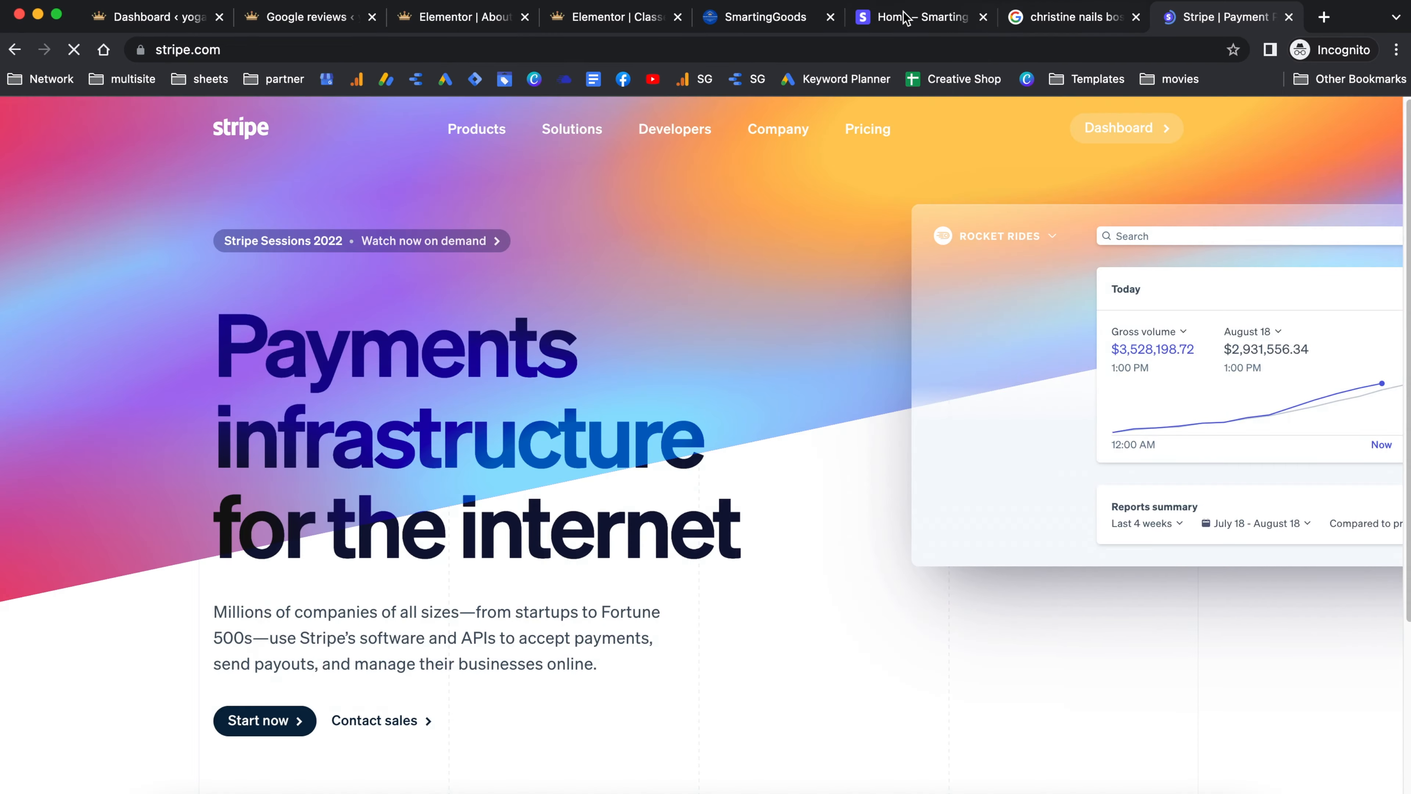
Switch to the Stripe dashboard, start adding a new product and name it "yoga class"
left_click(907, 21)
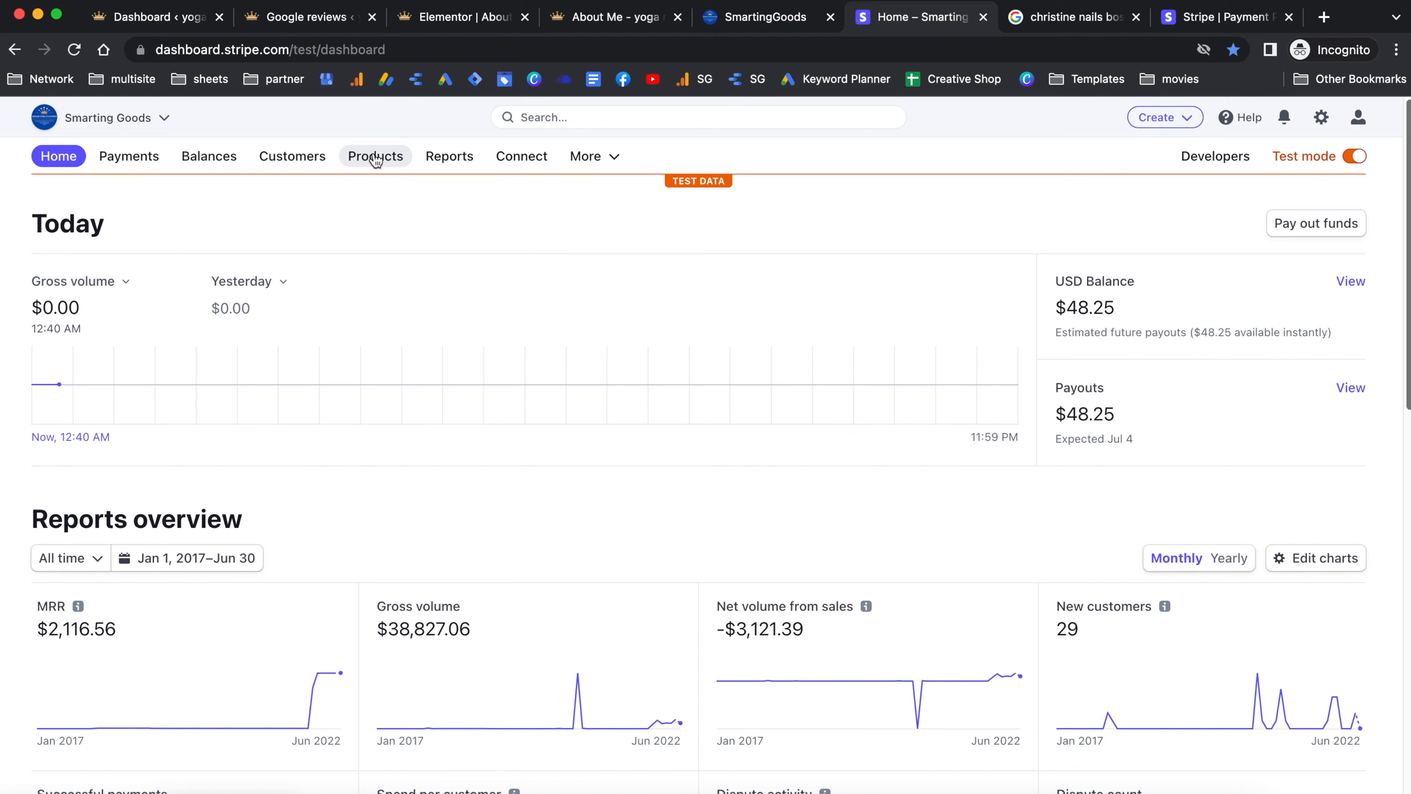
left_click(375, 158)
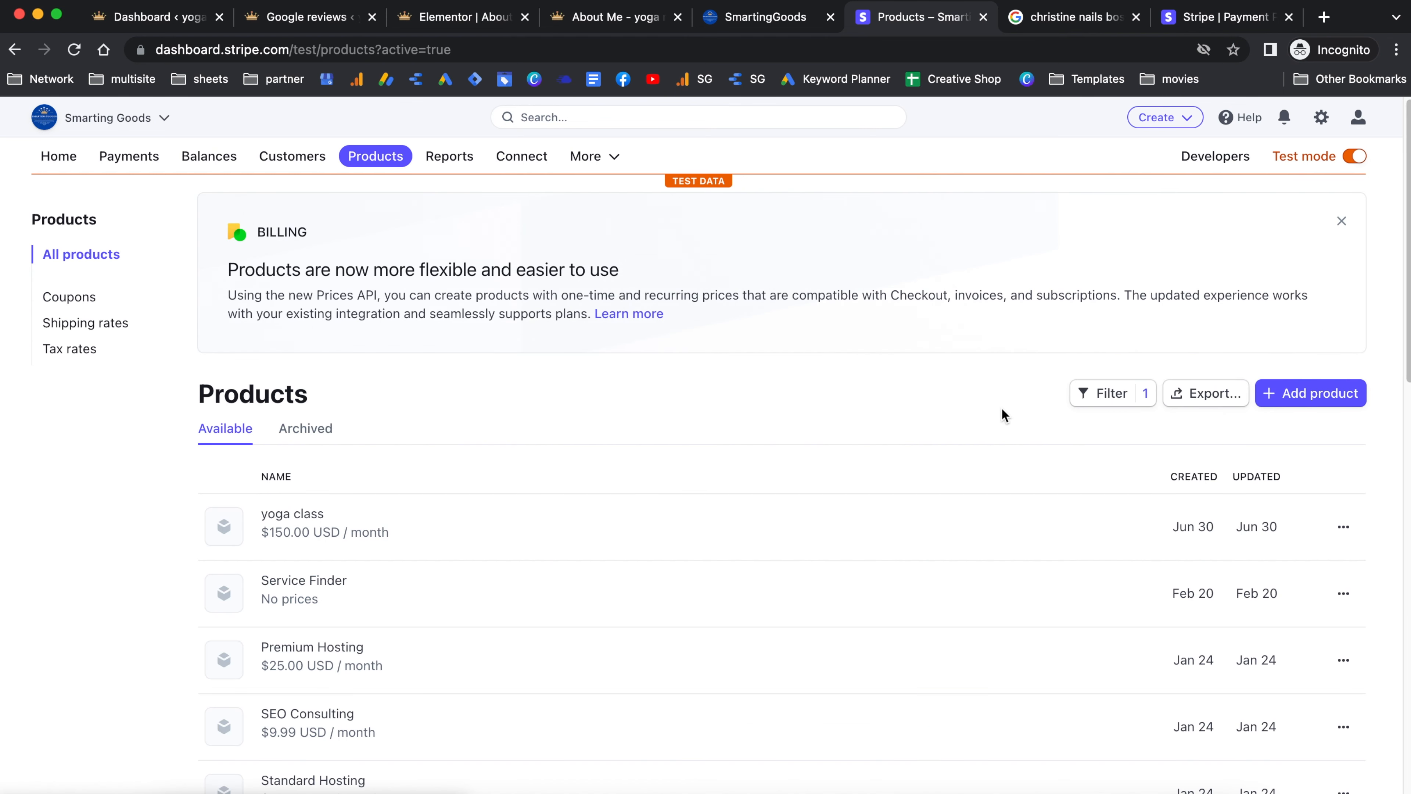
left_click(1344, 397)
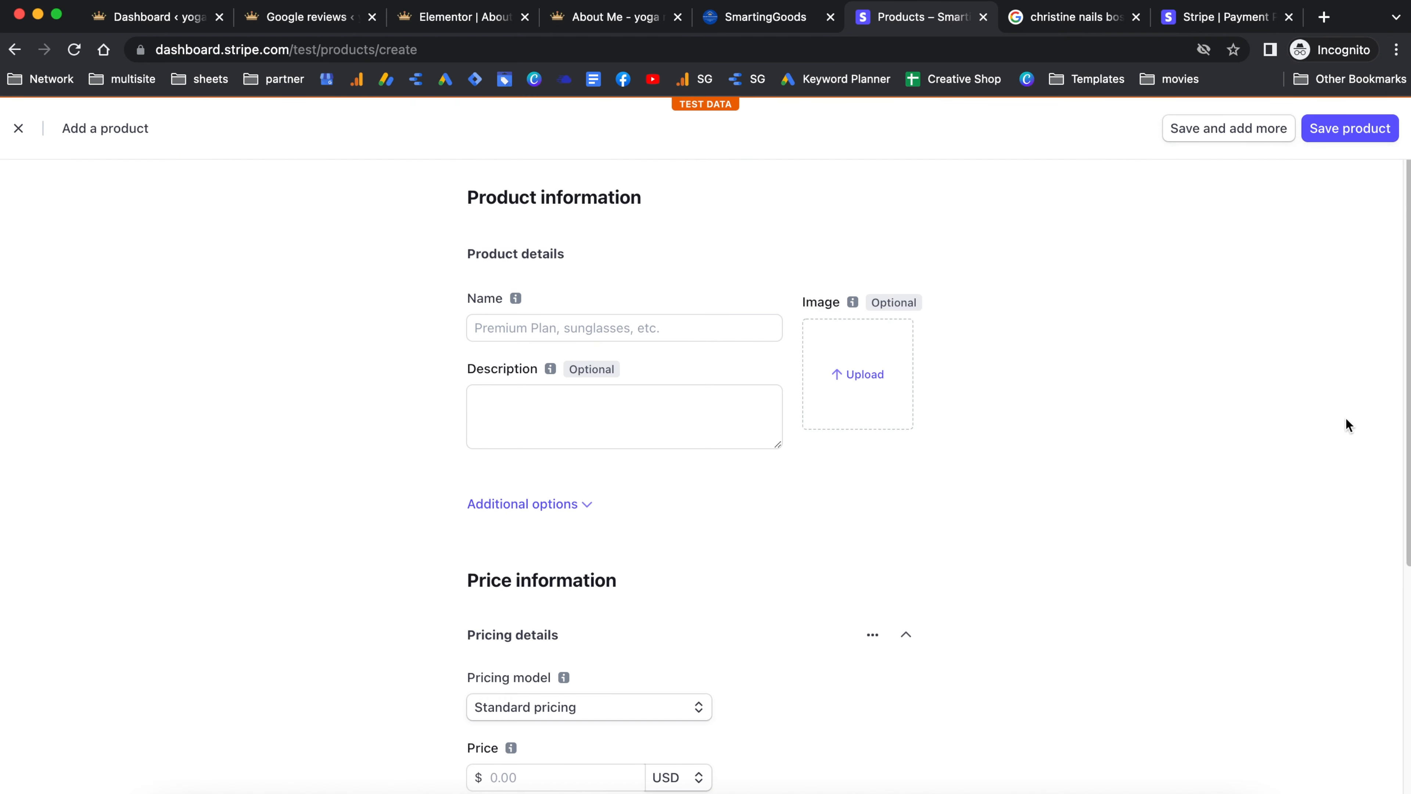
left_click(622, 324)
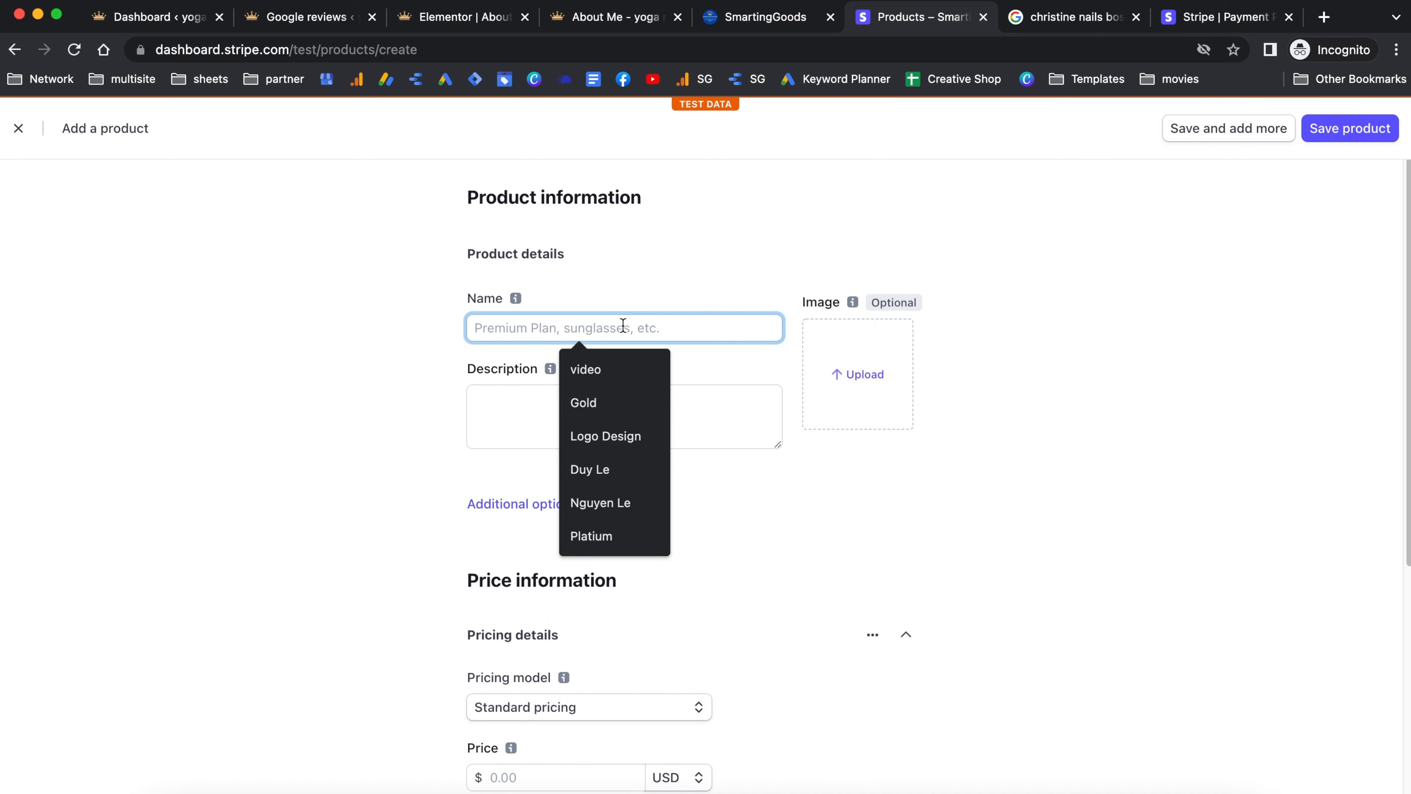
type("yoga class")
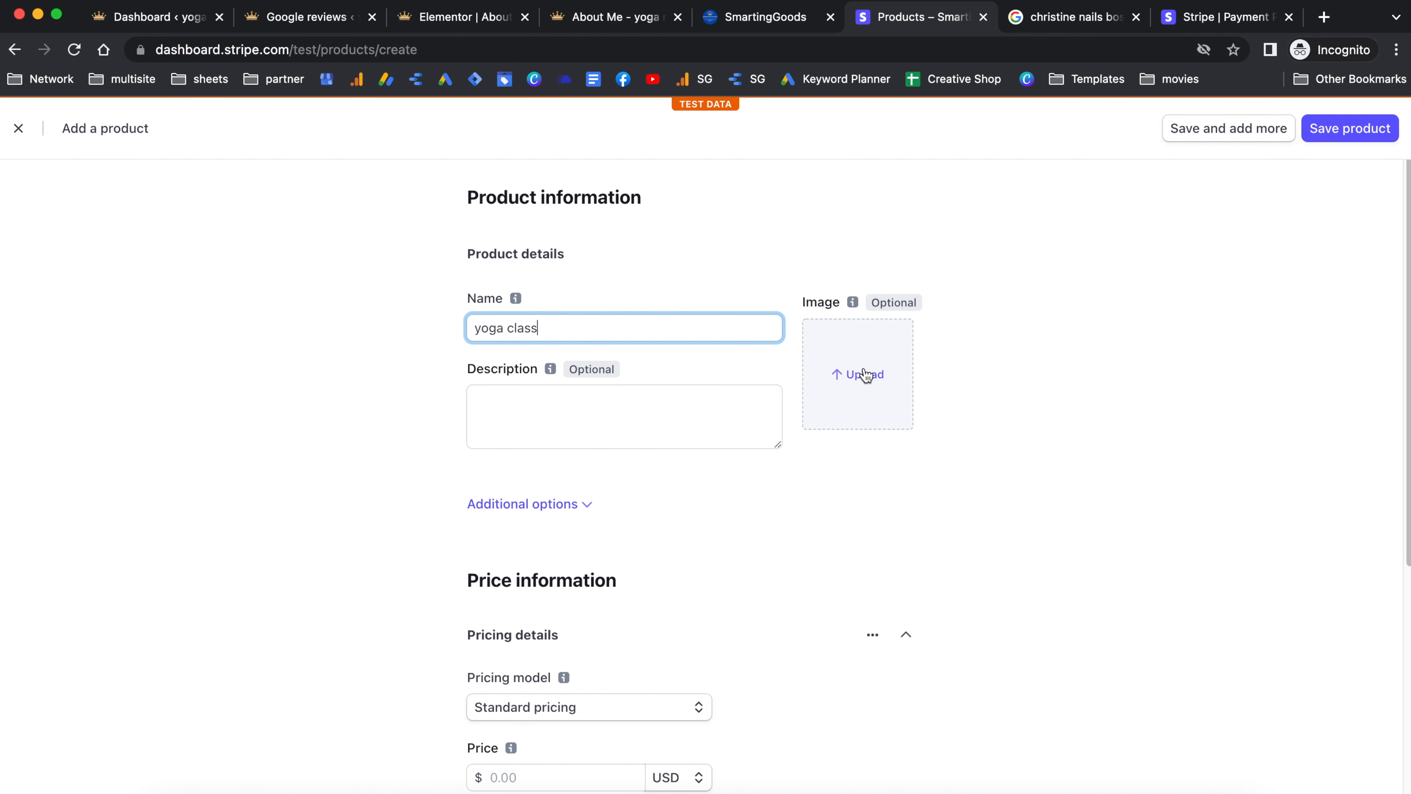
Set the new product's price to 150.00 USD
scroll(866, 383, "down", 5)
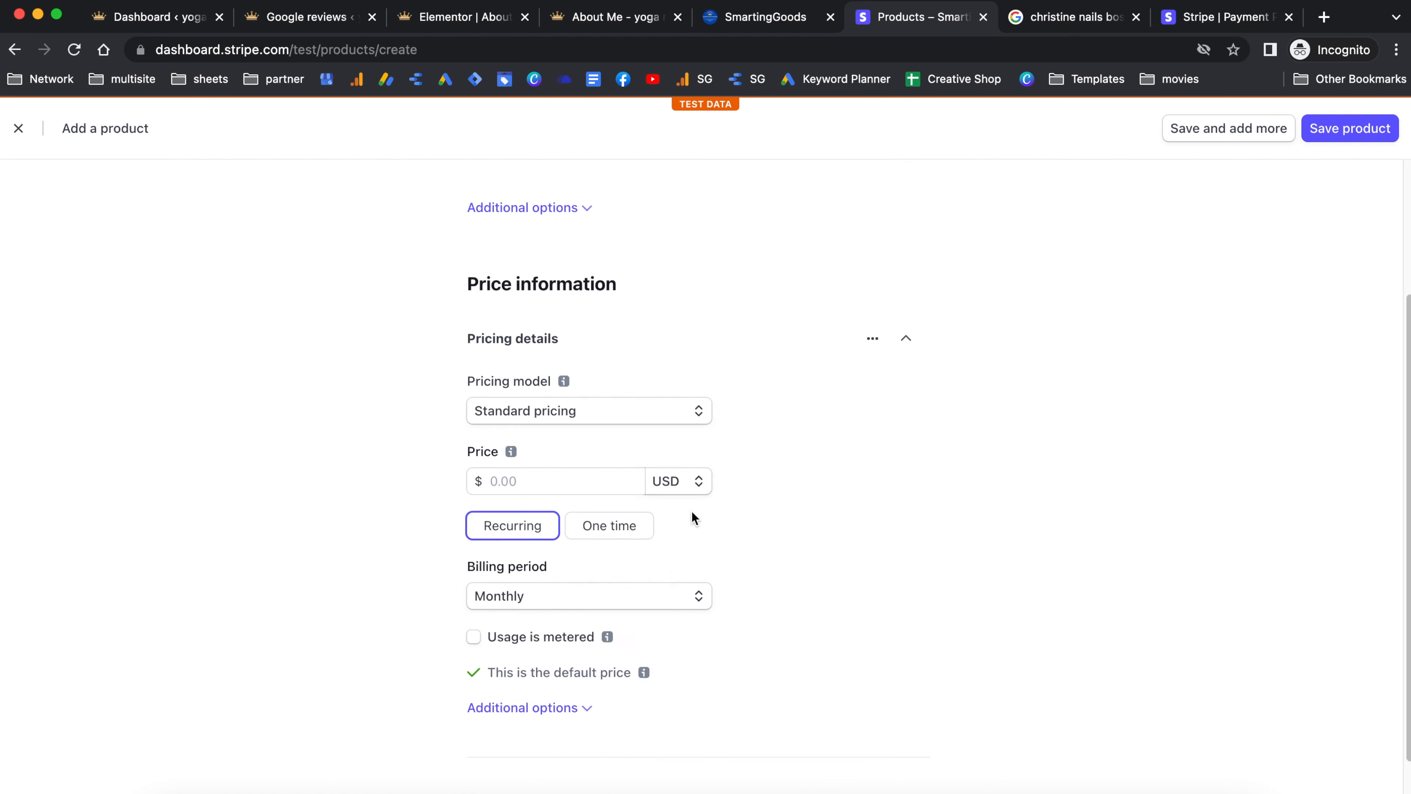
scroll(692, 513, "down", 2)
left_click(525, 410)
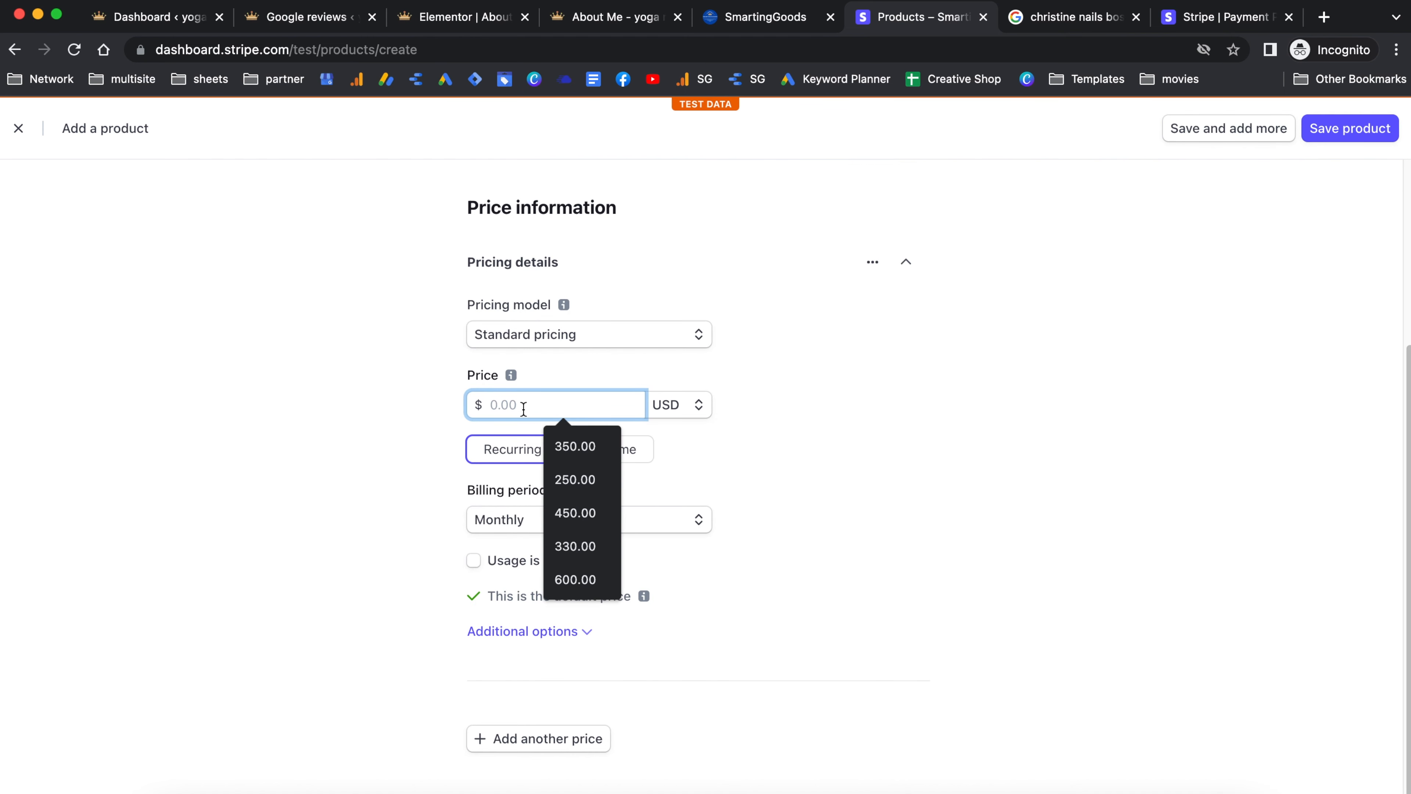
type("50")
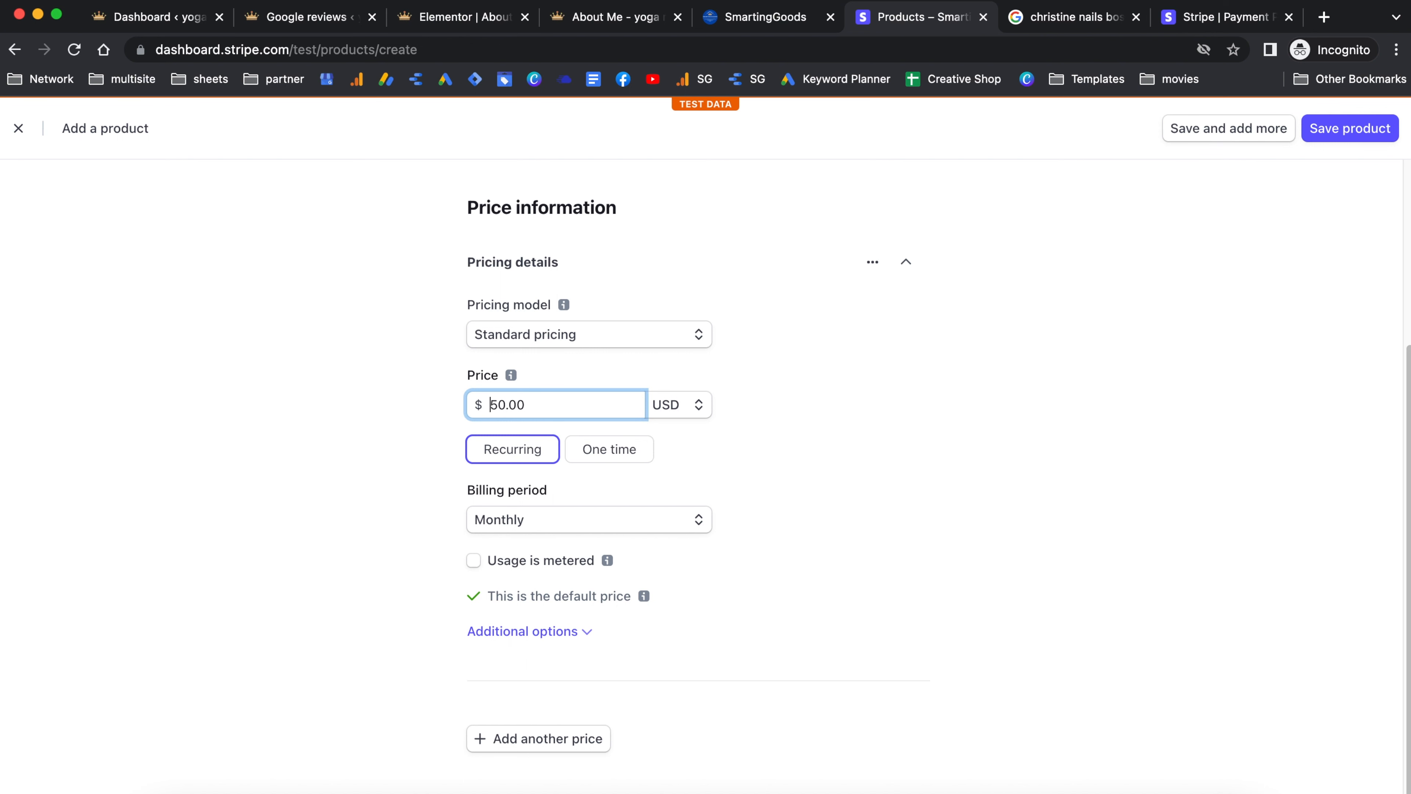
key("Left")
key("Left")
type("1")
Keep the recurring billing period at Monthly and save the yoga class product
left_click(554, 528)
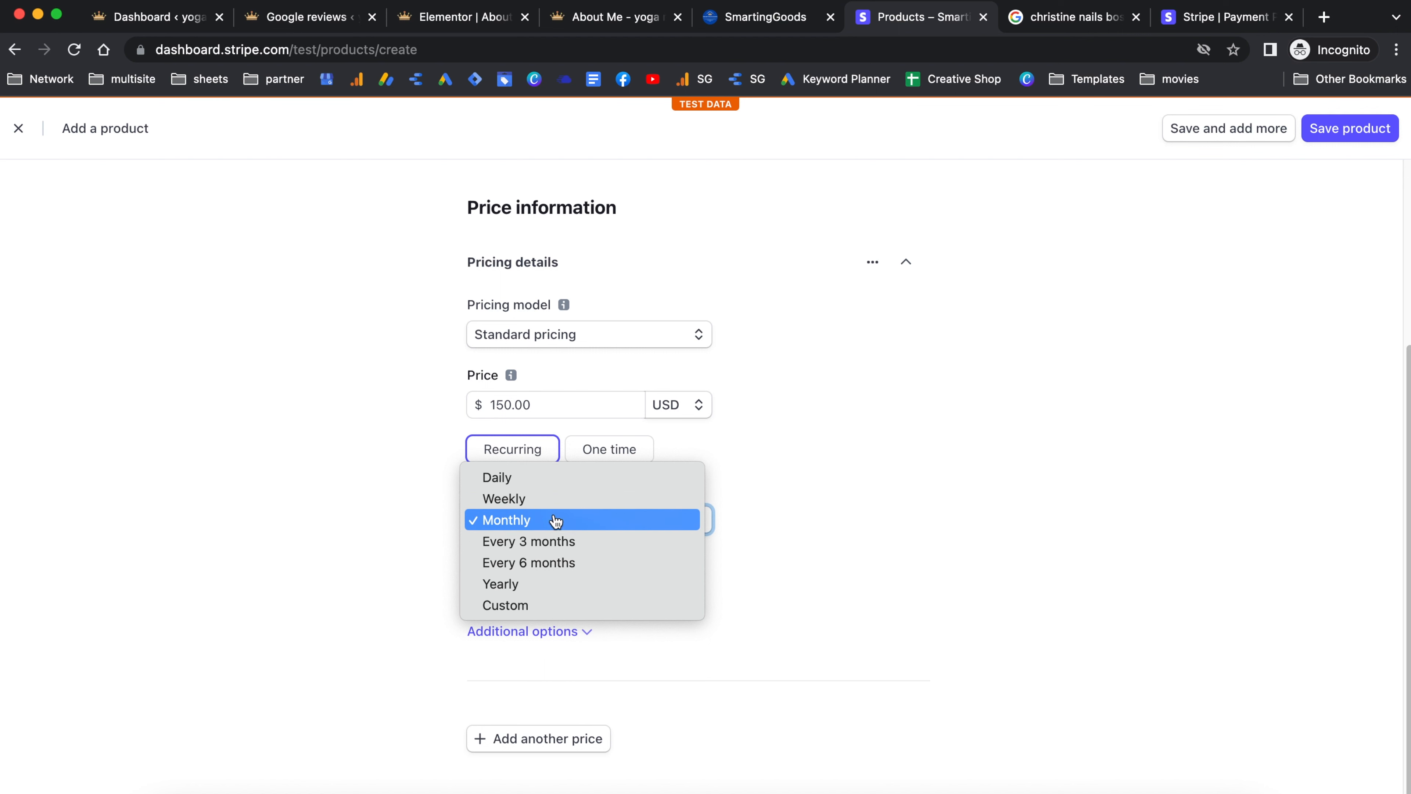
left_click(930, 509)
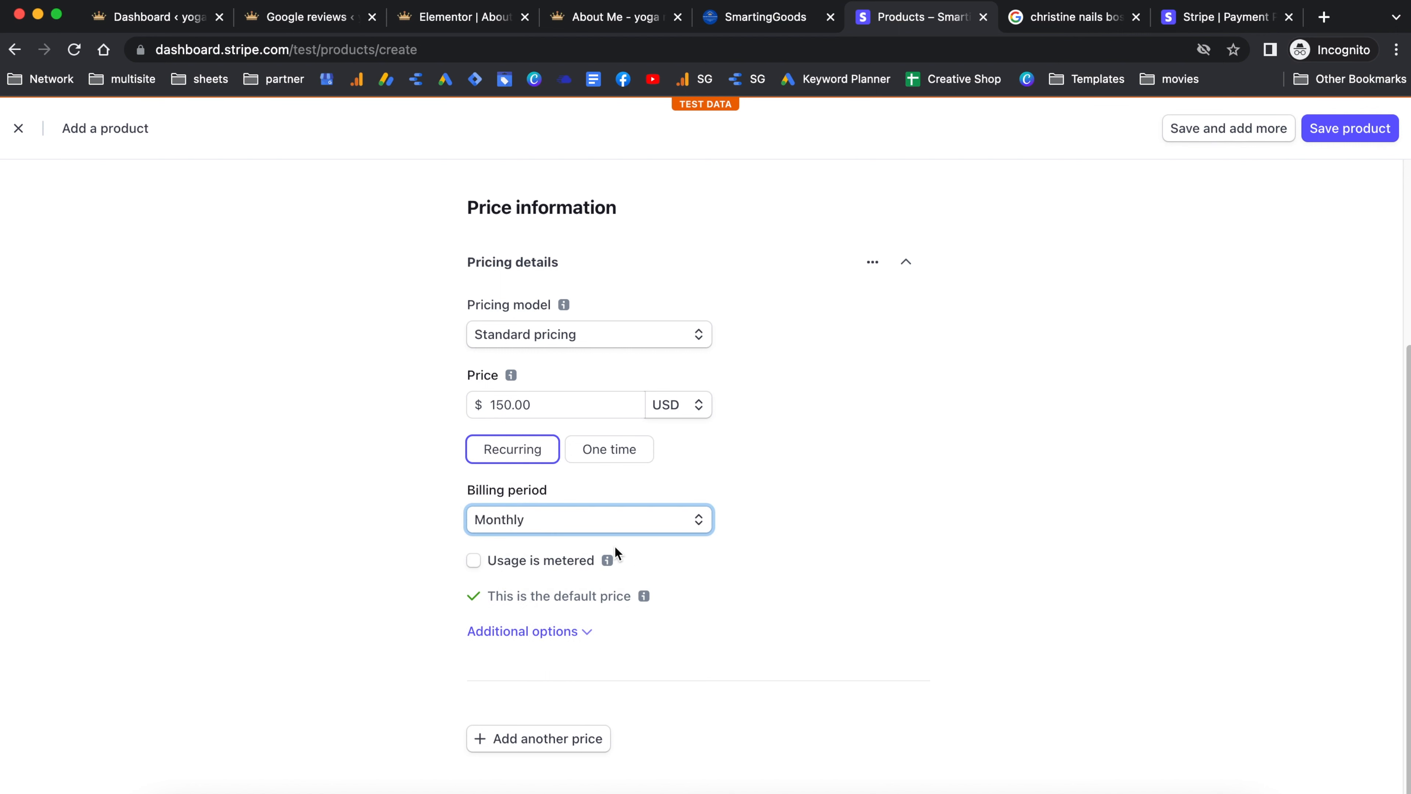
scroll(901, 465, "up", 6)
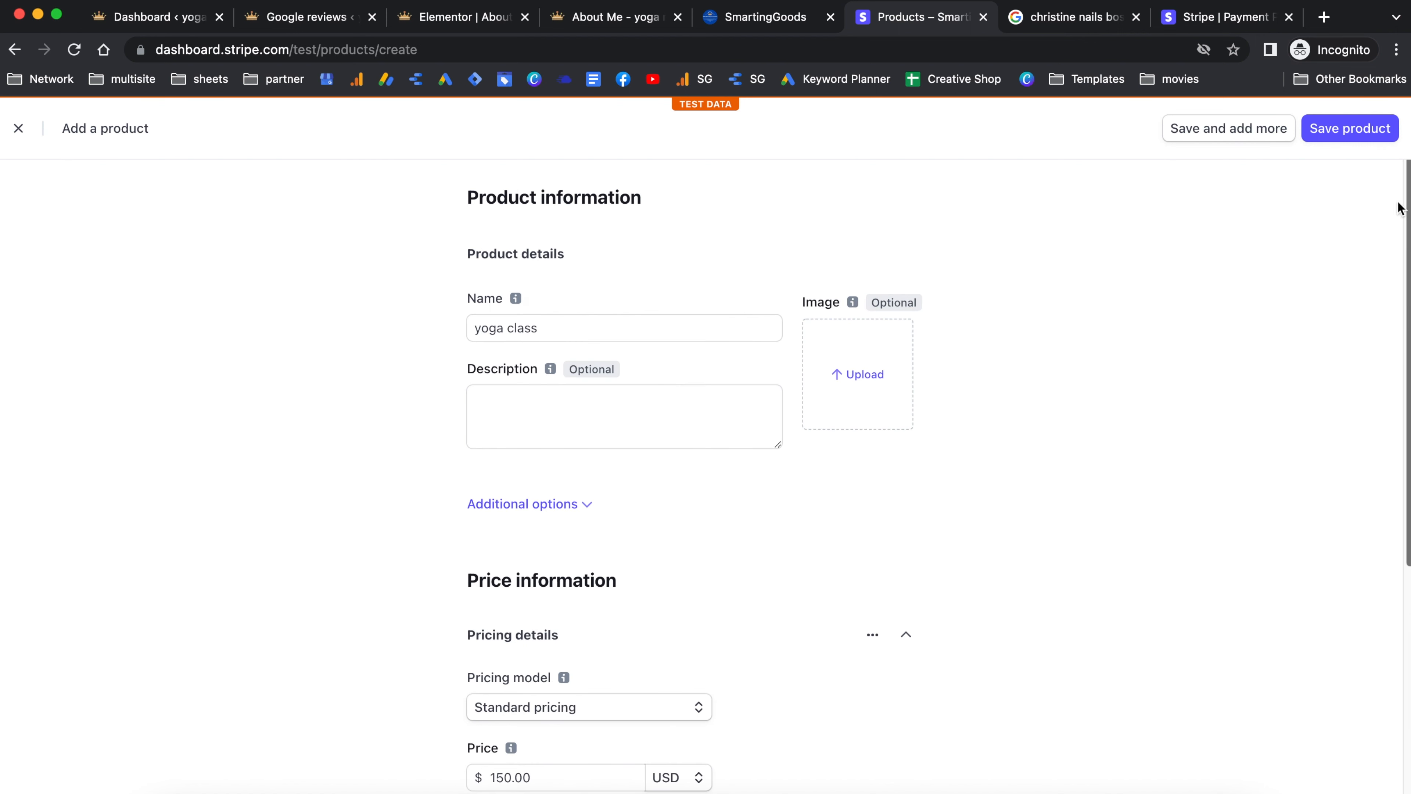
left_click(1371, 128)
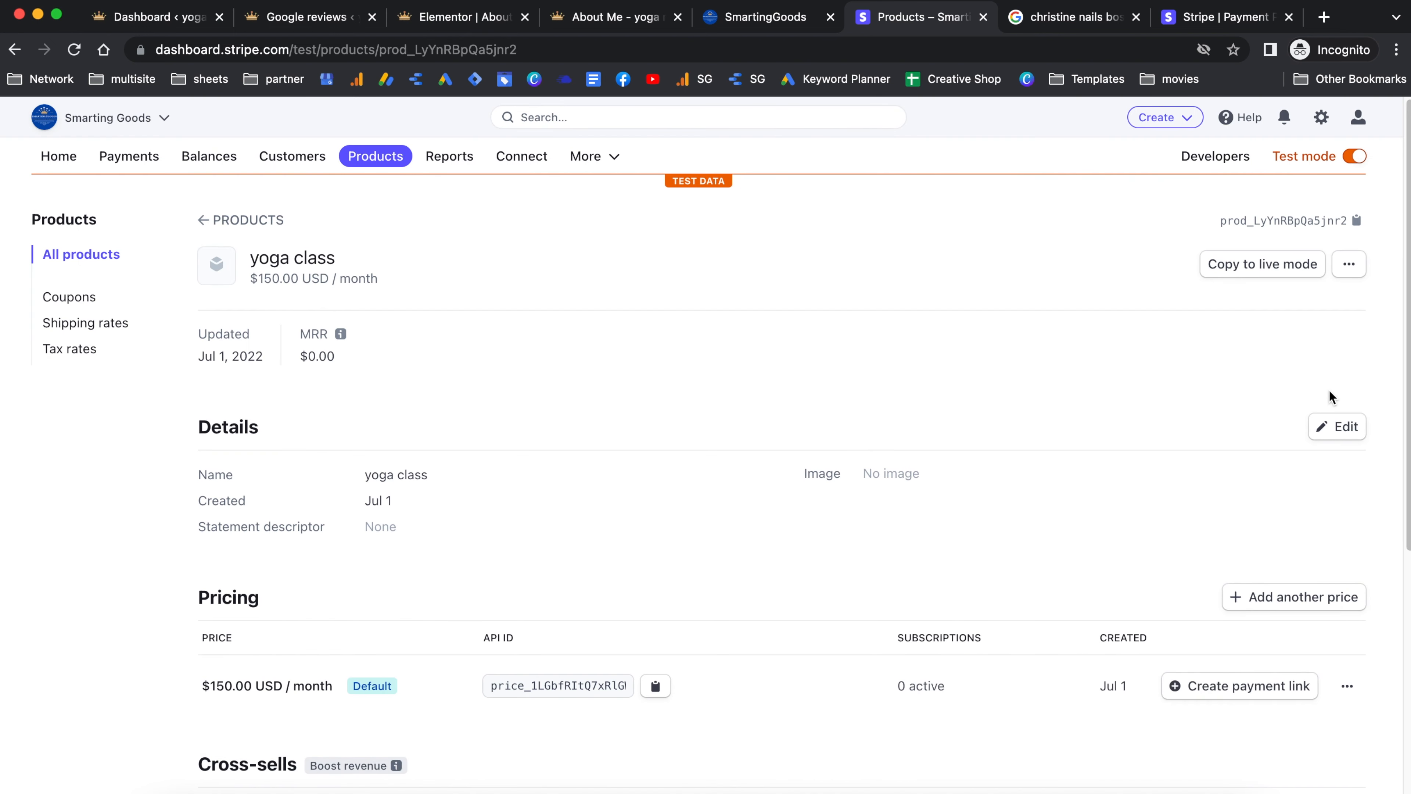
Start creating a payment link for the yoga class product's monthly price
scroll(645, 433, "down", 2)
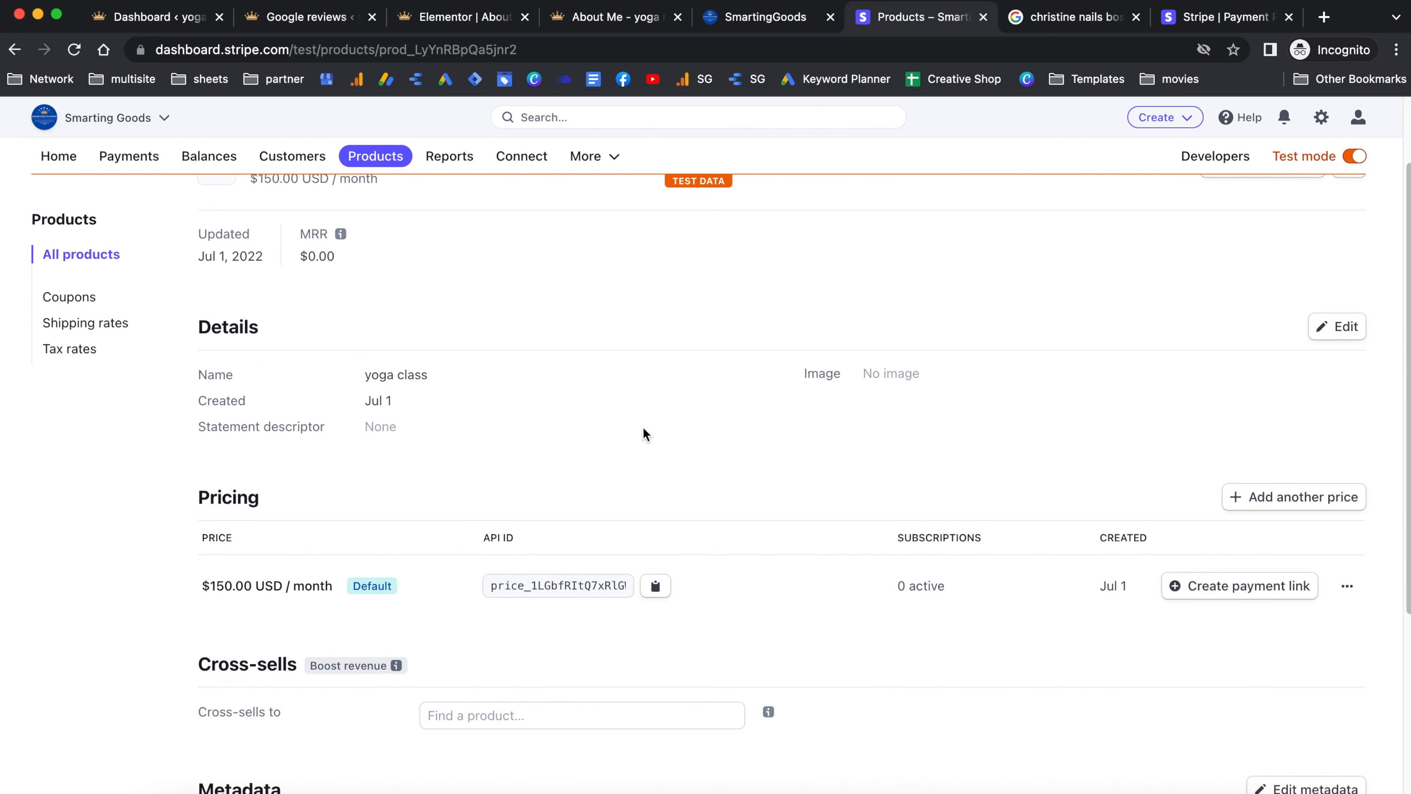
left_click(1245, 587)
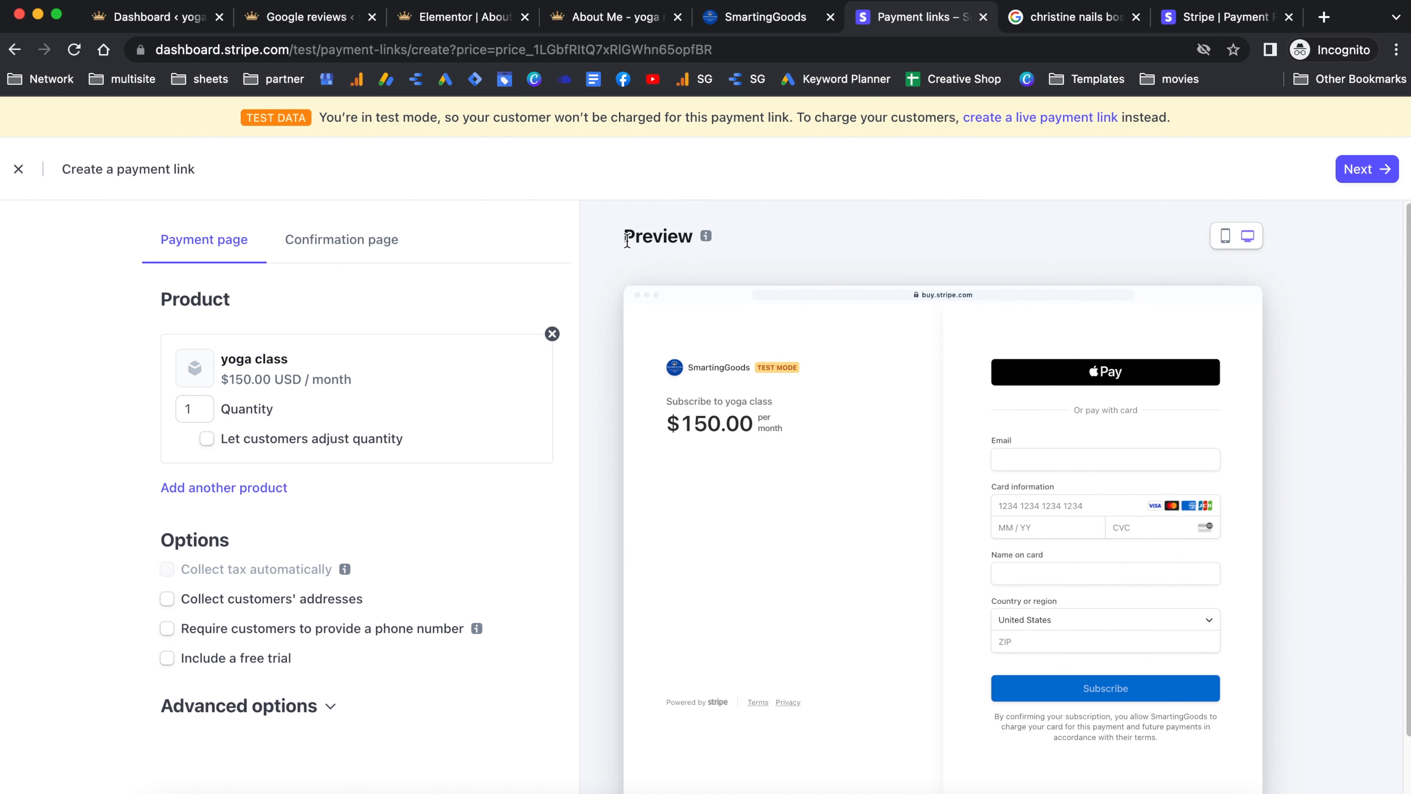
Examine the payment page options and the checkout preview for the yoga class in both desktop and mobile views
left_click_drag(627, 239, 741, 229)
scroll(955, 421, "down", 3)
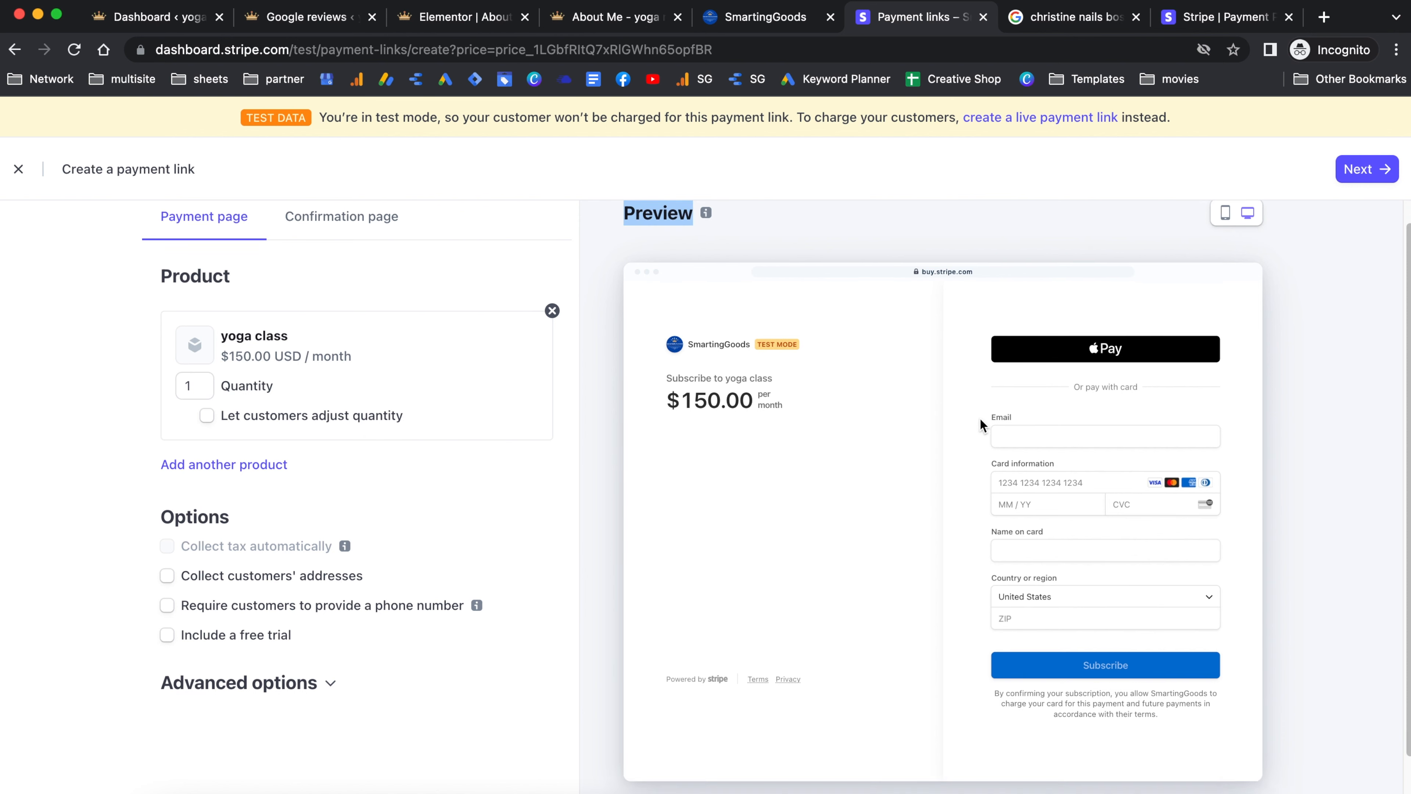
scroll(1064, 399, "up", 3)
scroll(1064, 404, "down", 3)
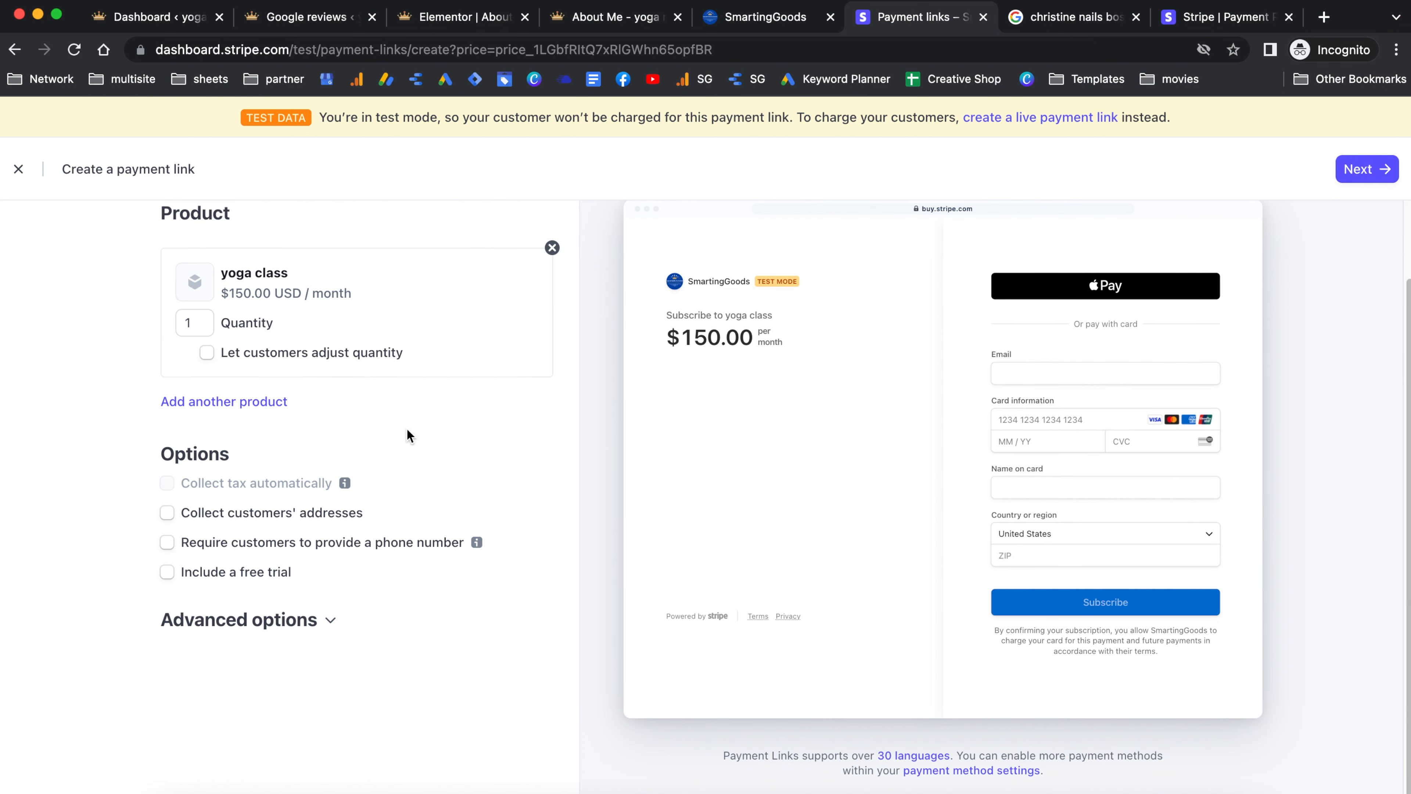
scroll(1033, 451, "up", 3)
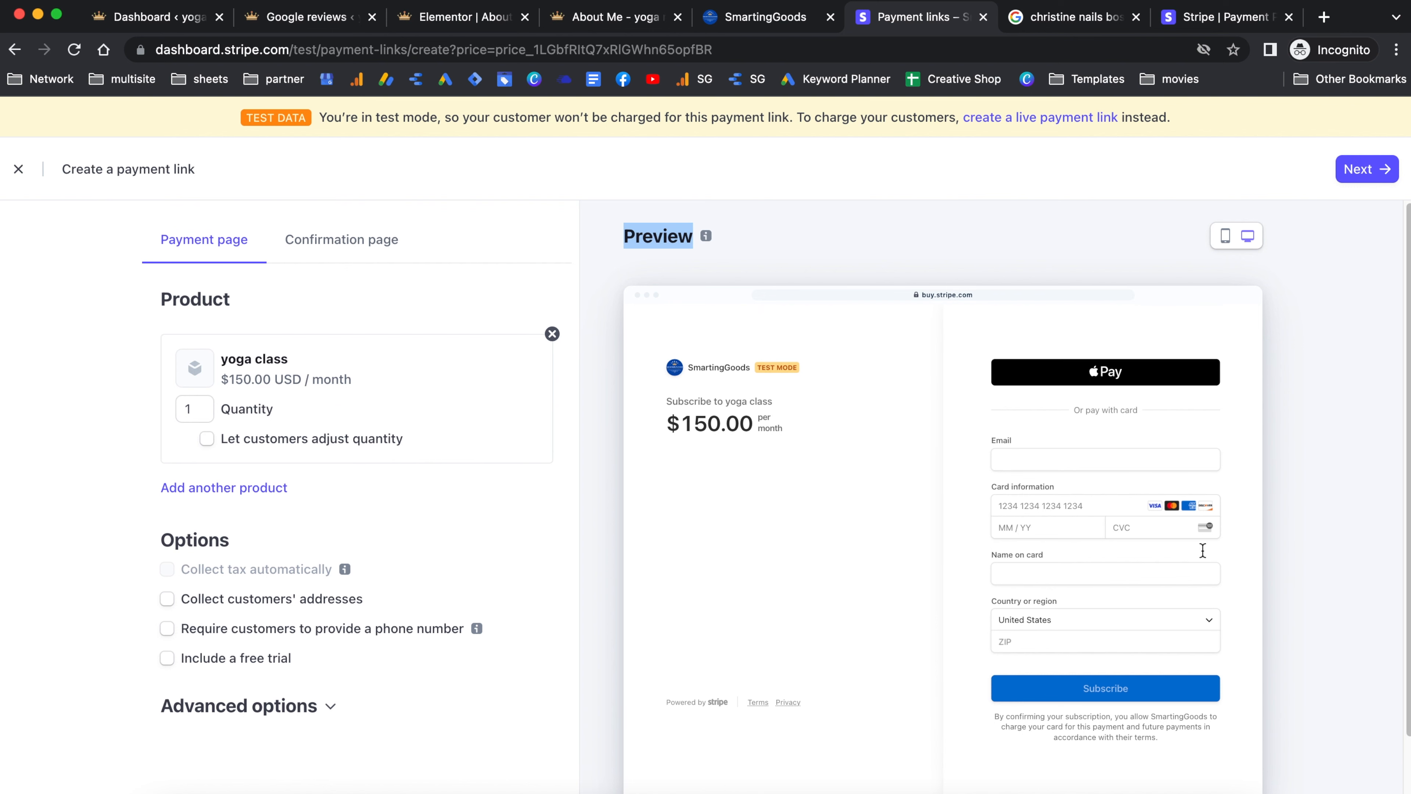
scroll(989, 412, "down", 2)
scroll(1105, 383, "up", 2)
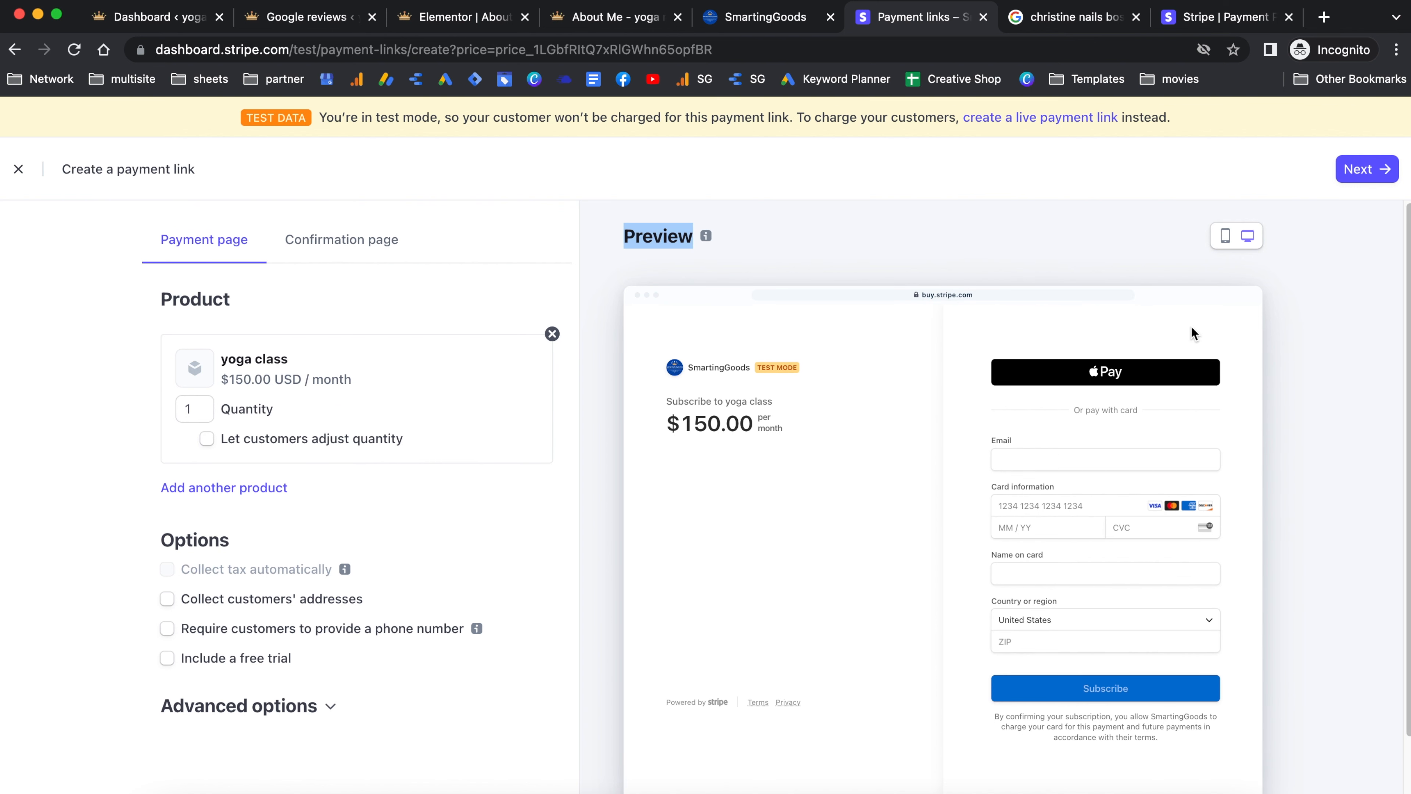
left_click(1226, 239)
scroll(1001, 536, "down", 1)
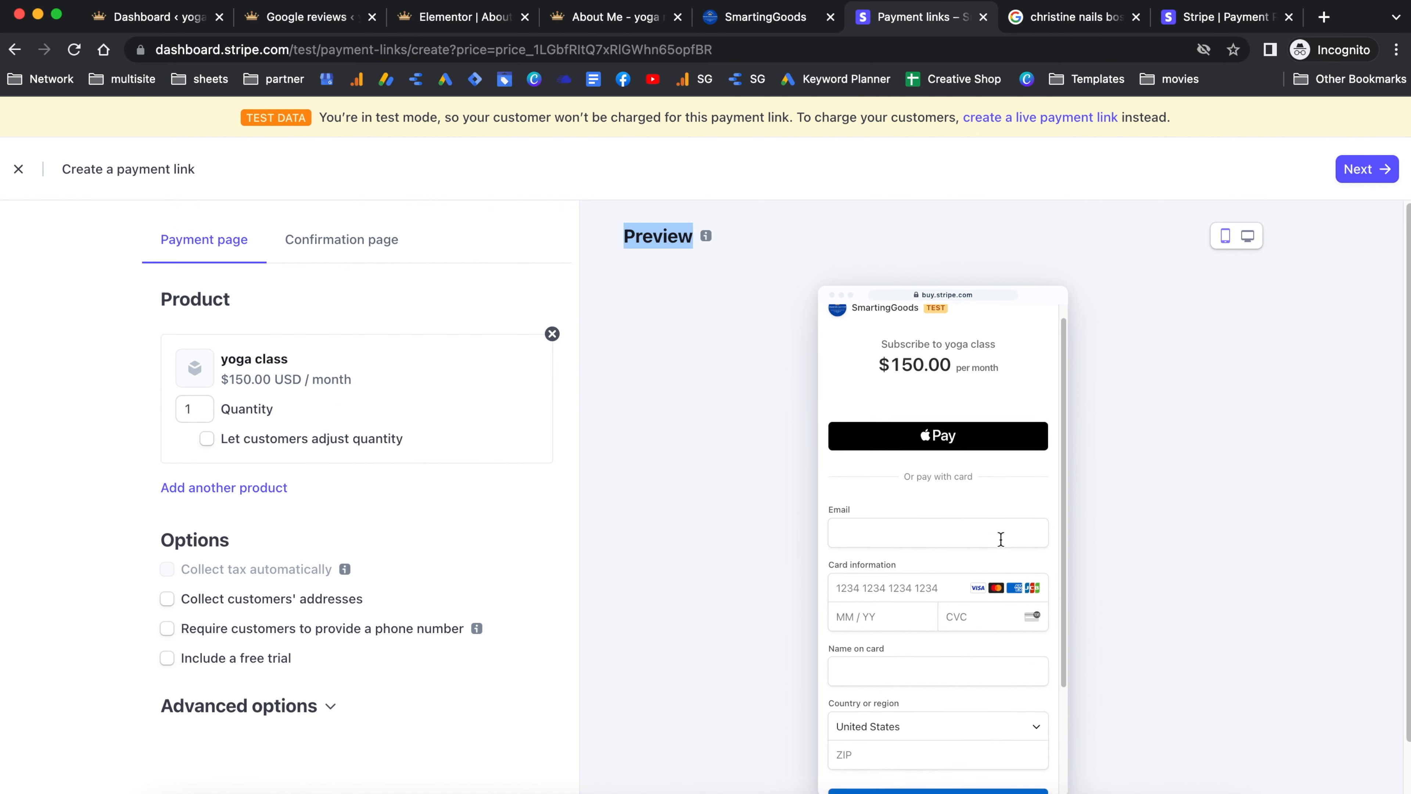
Continue to the payment link's after-payment settings and turn off splitting the payment with a connected account
left_click(1376, 181)
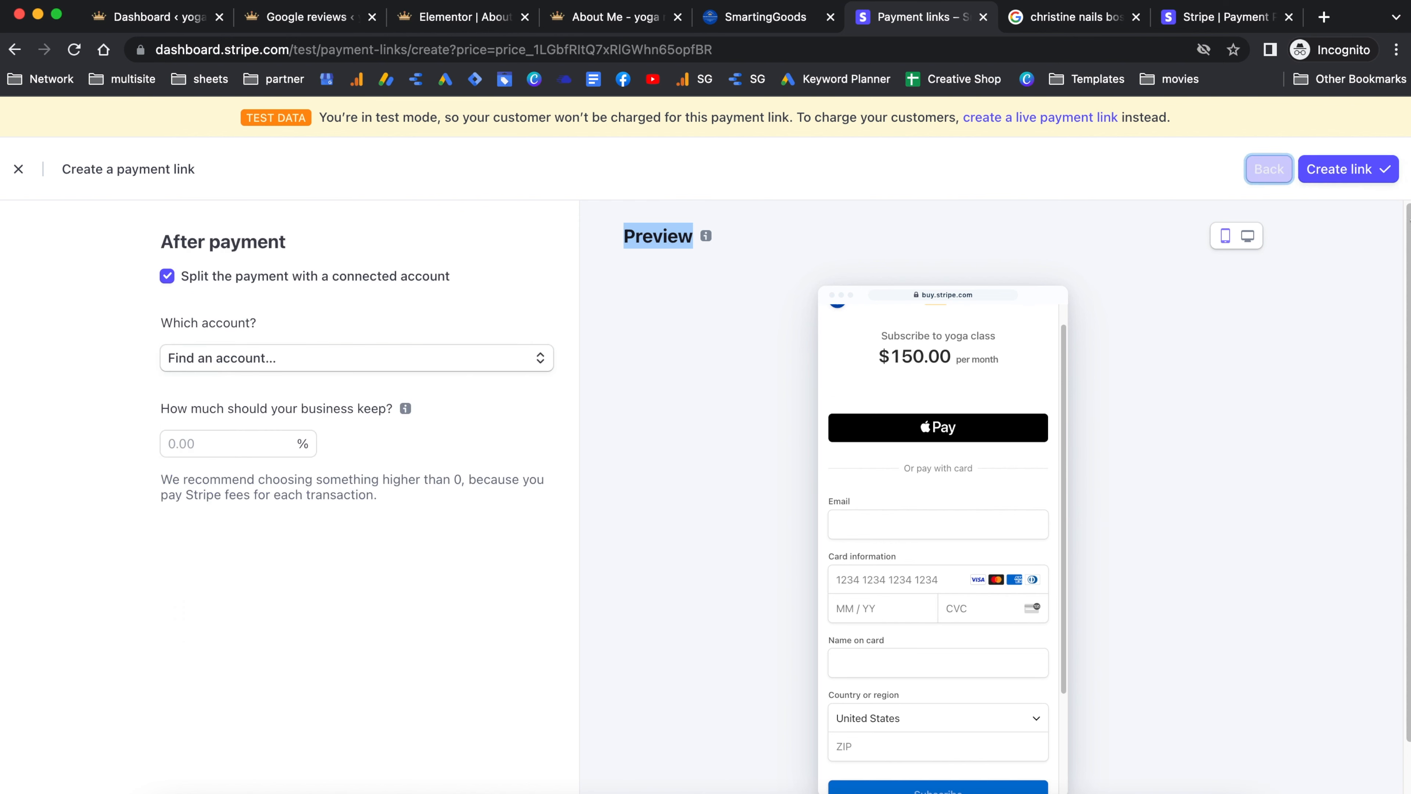
left_click(167, 277)
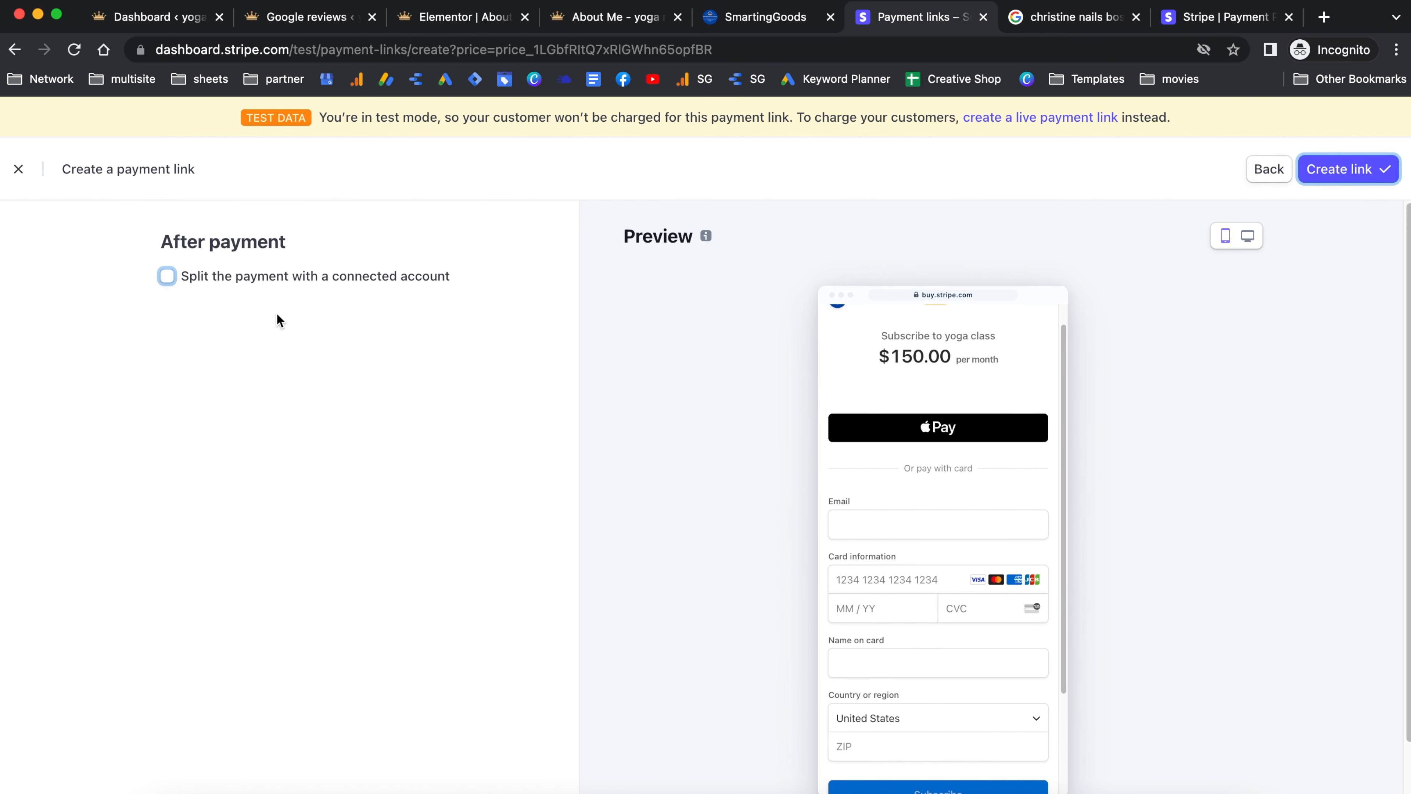
Create the yoga class payment link and copy its URL
left_click(1372, 169)
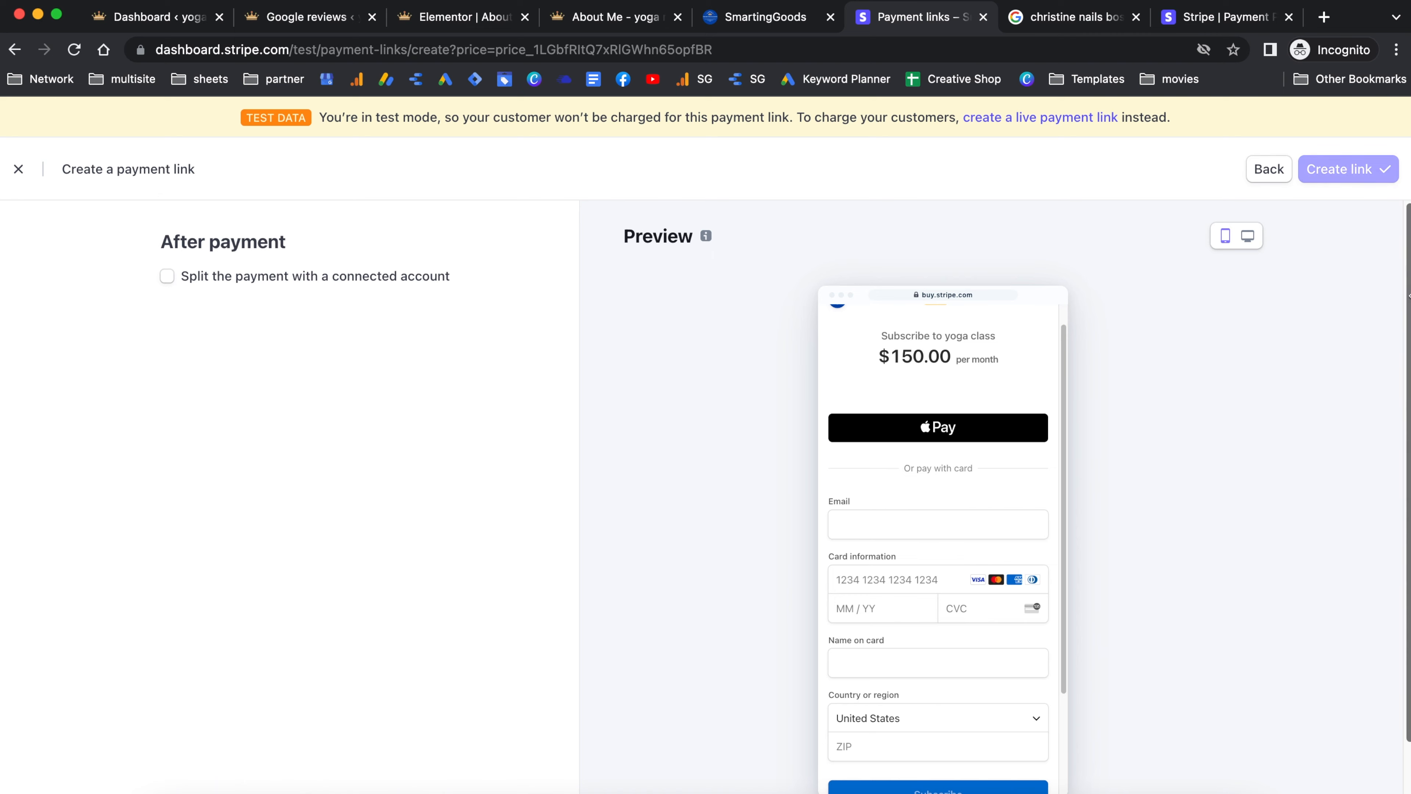
scroll(576, 472, "down", 1)
scroll(576, 473, "up", 1)
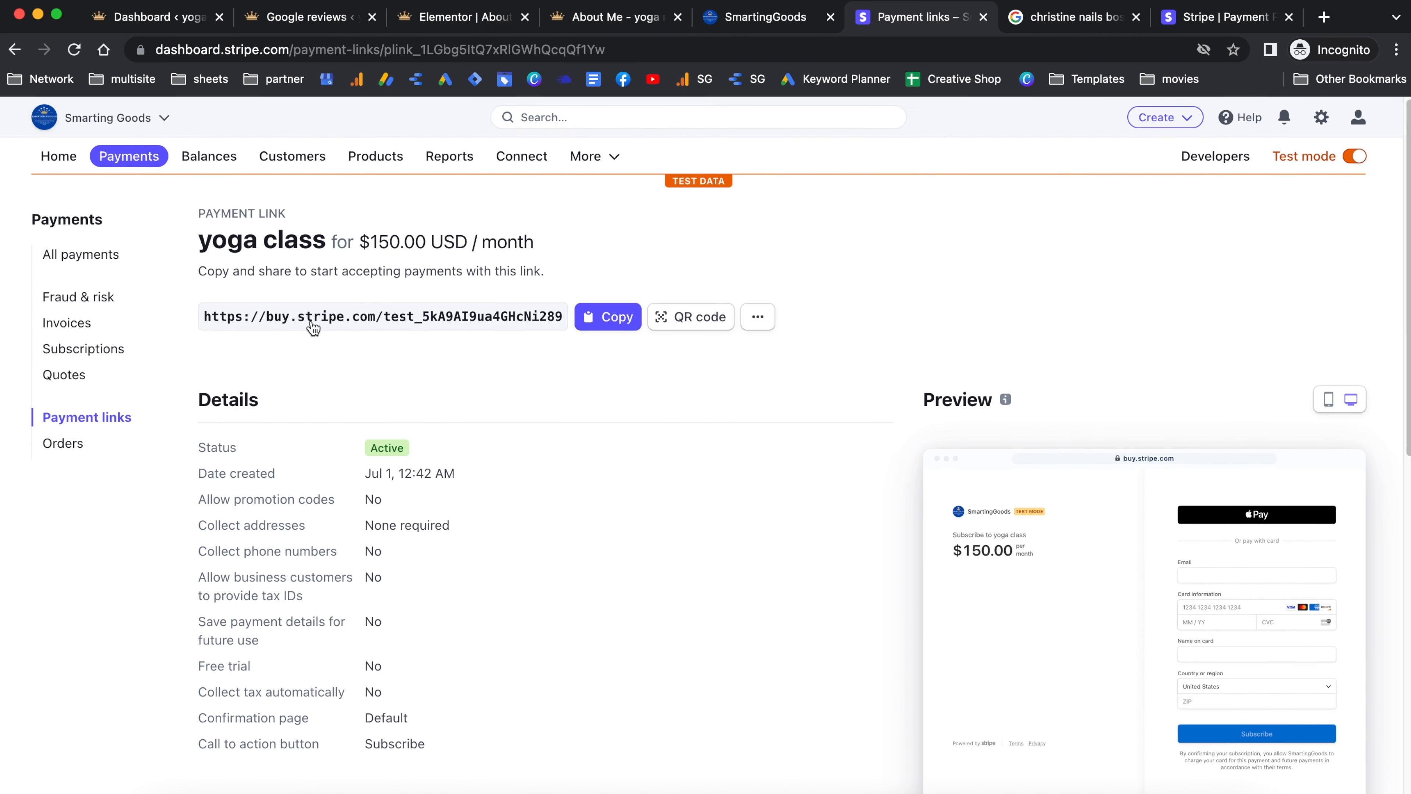
left_click(605, 320)
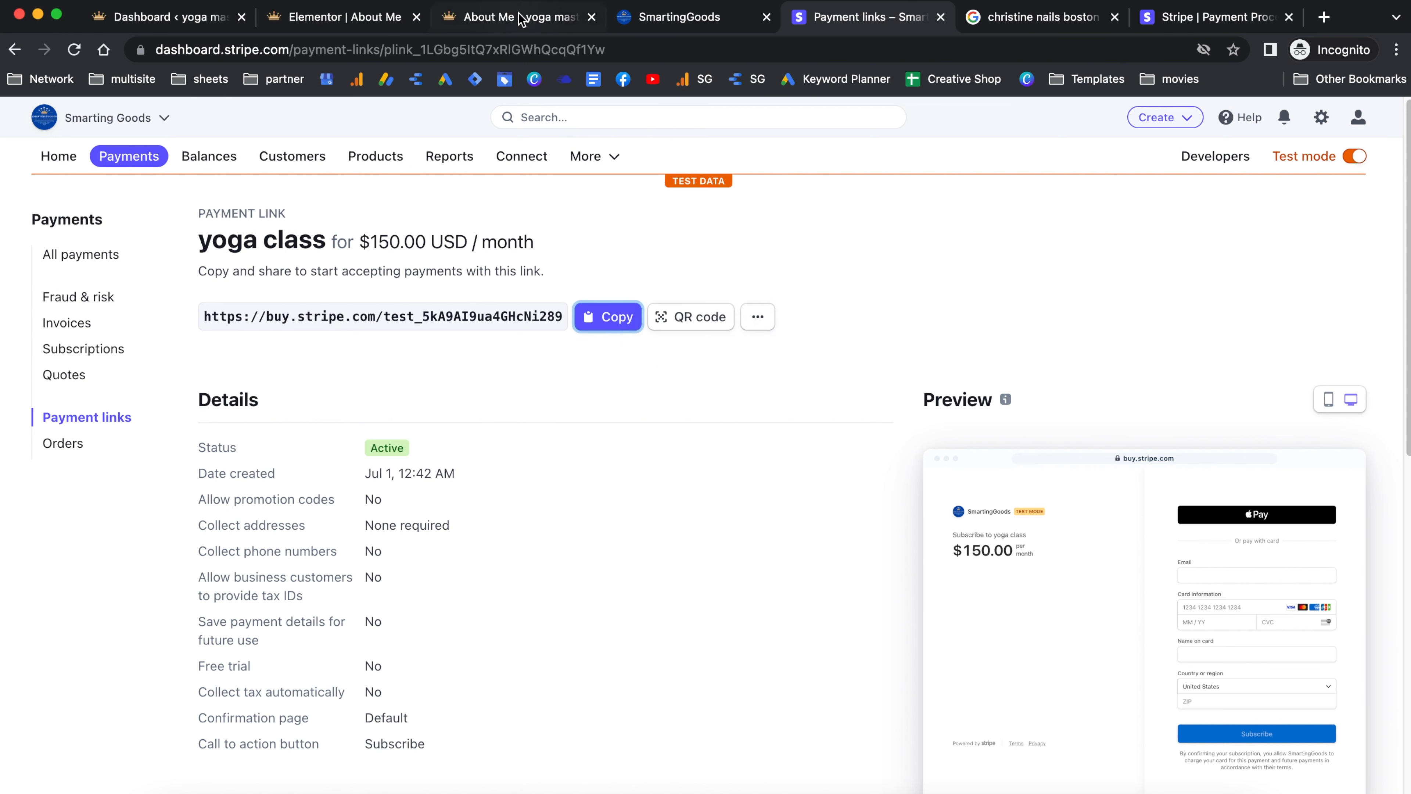
Switch to the yoga website, go to the Classes page and open it in Elementor at the coaching plans
left_click(519, 18)
left_click(969, 178)
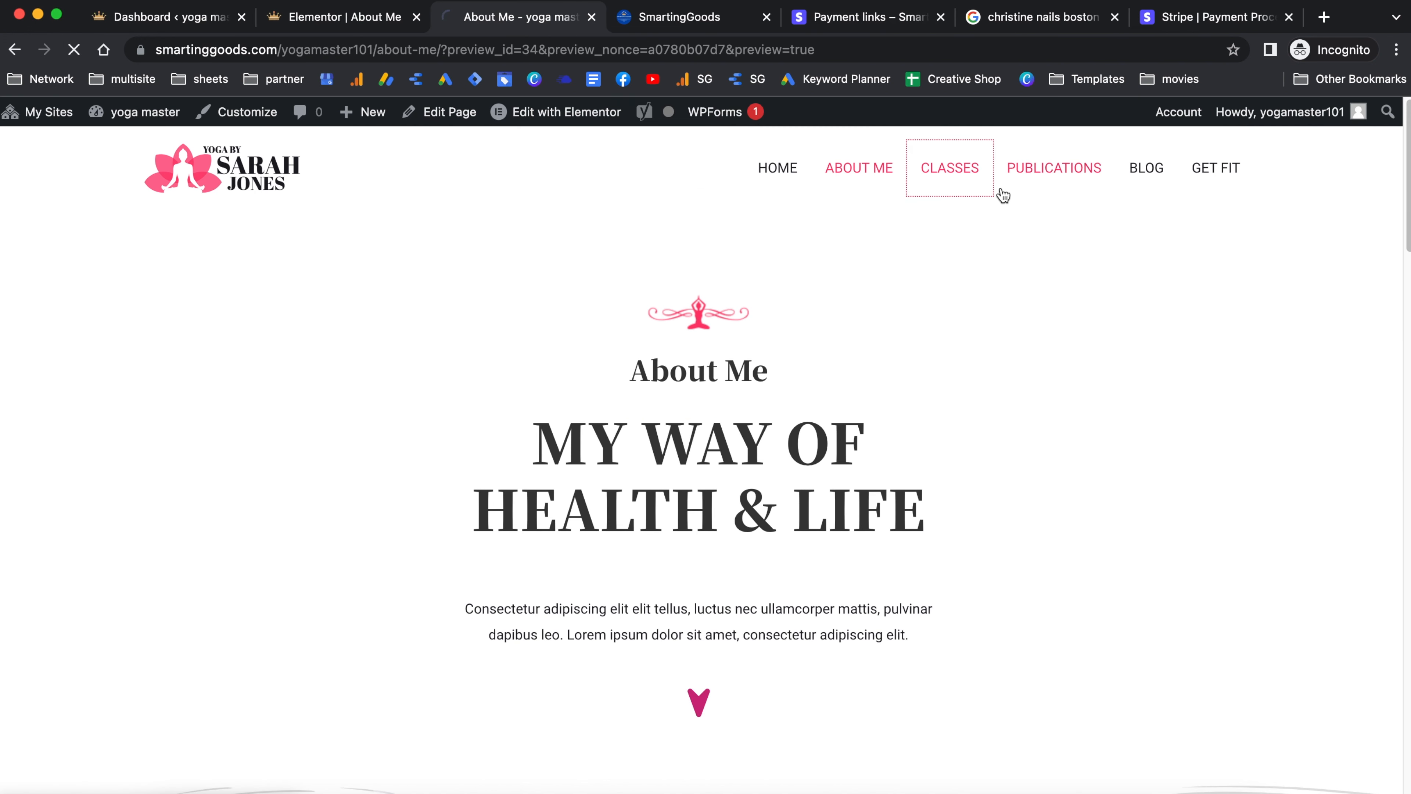
mouse_move(545, 118)
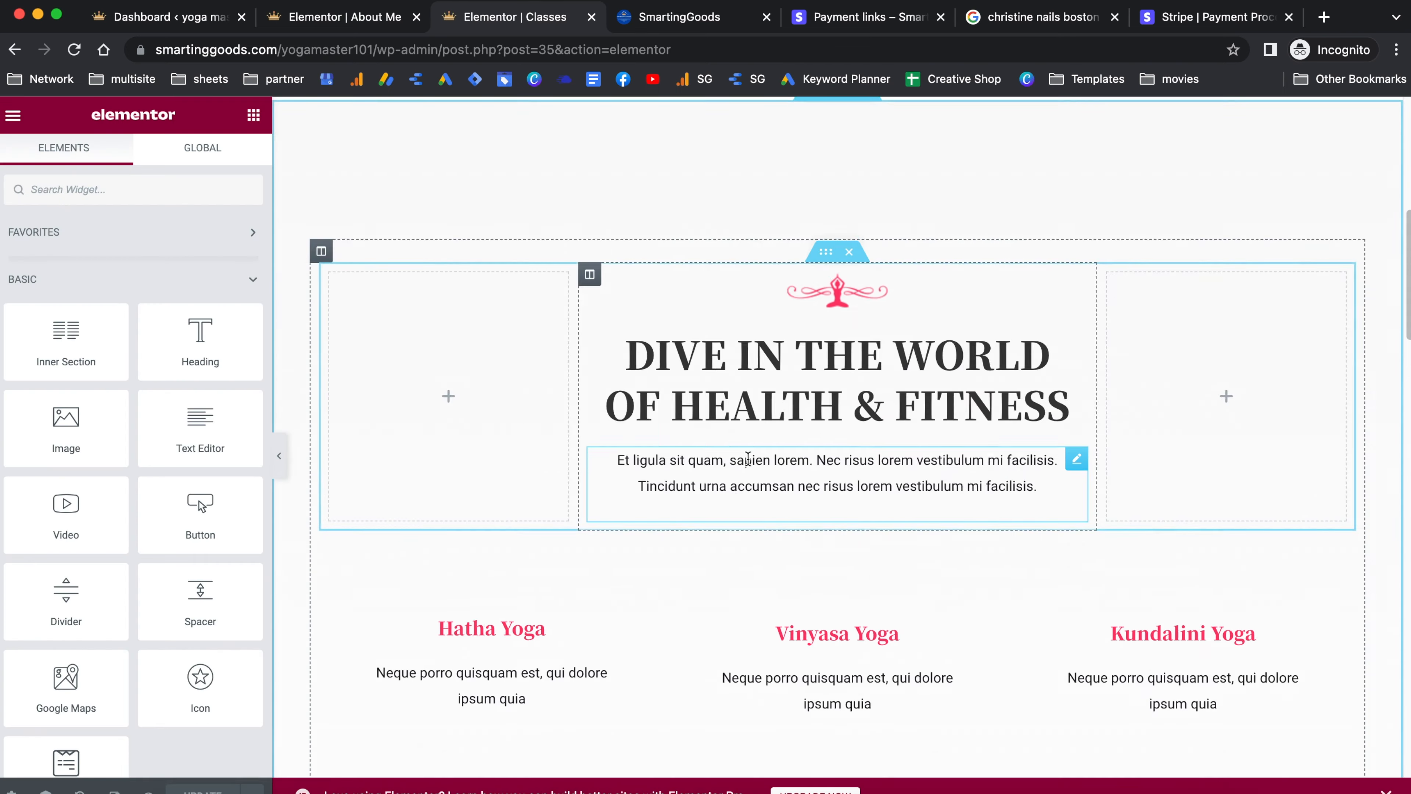
scroll(765, 460, "down", 15)
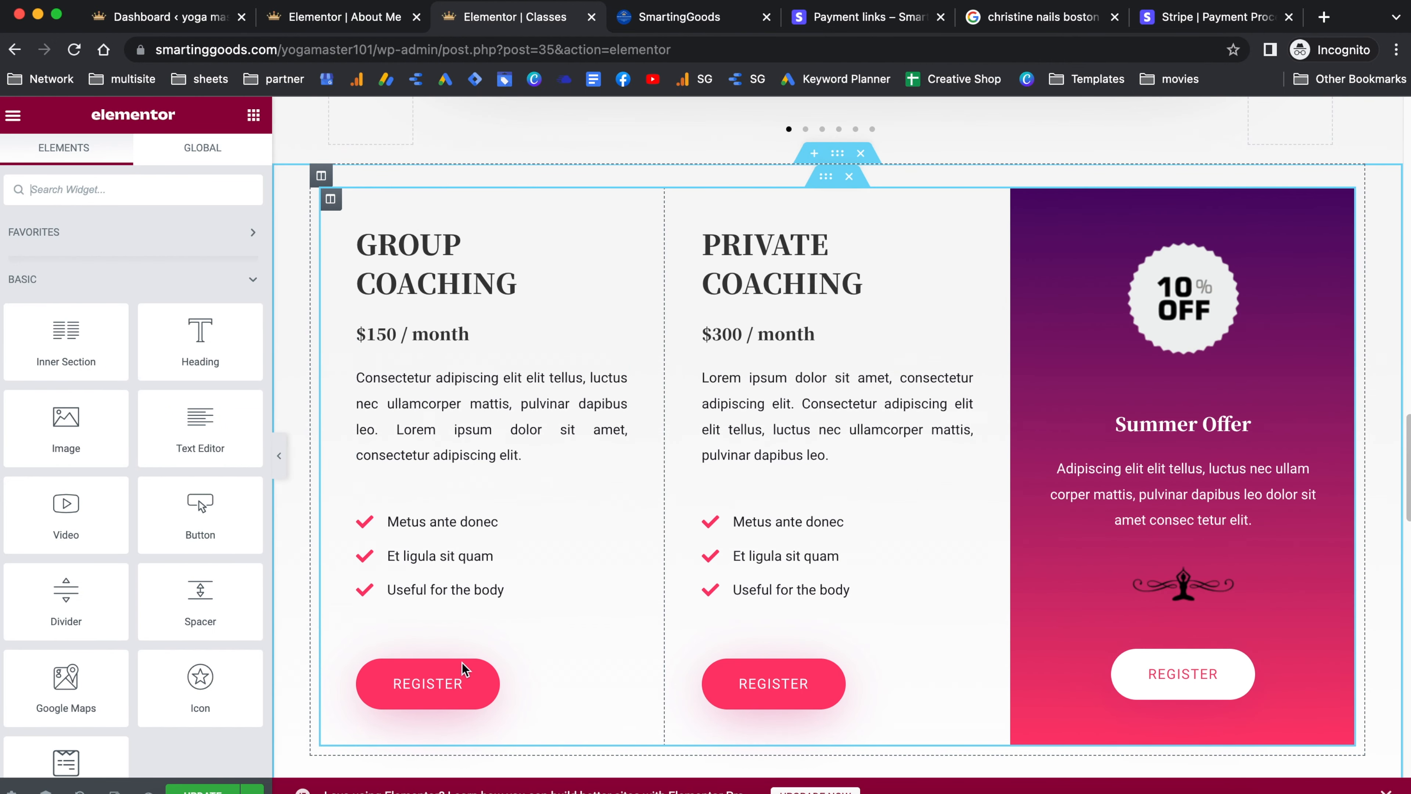
Replace the Group Coaching Register button's link with the copied payment link and update the page
left_click(439, 688)
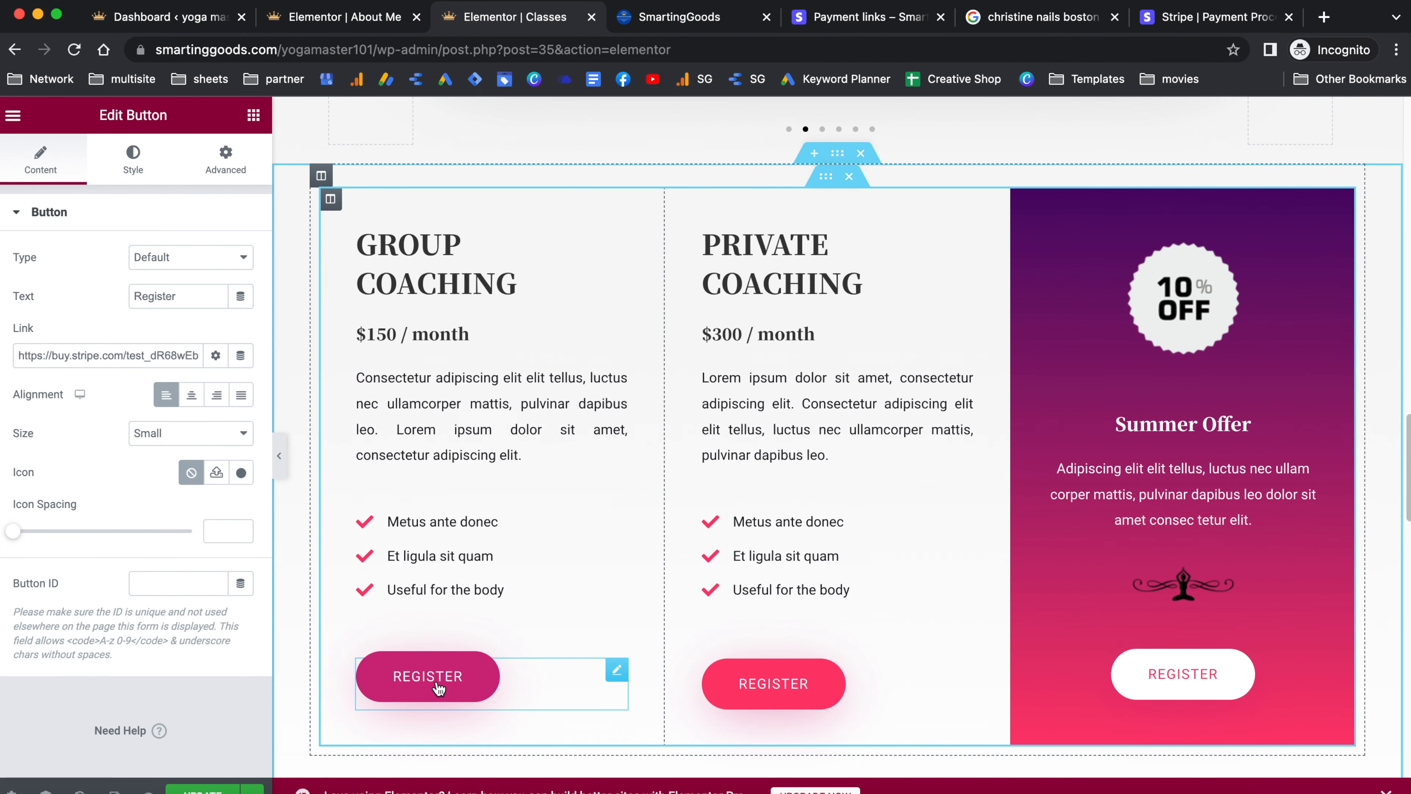
triple_click(157, 356)
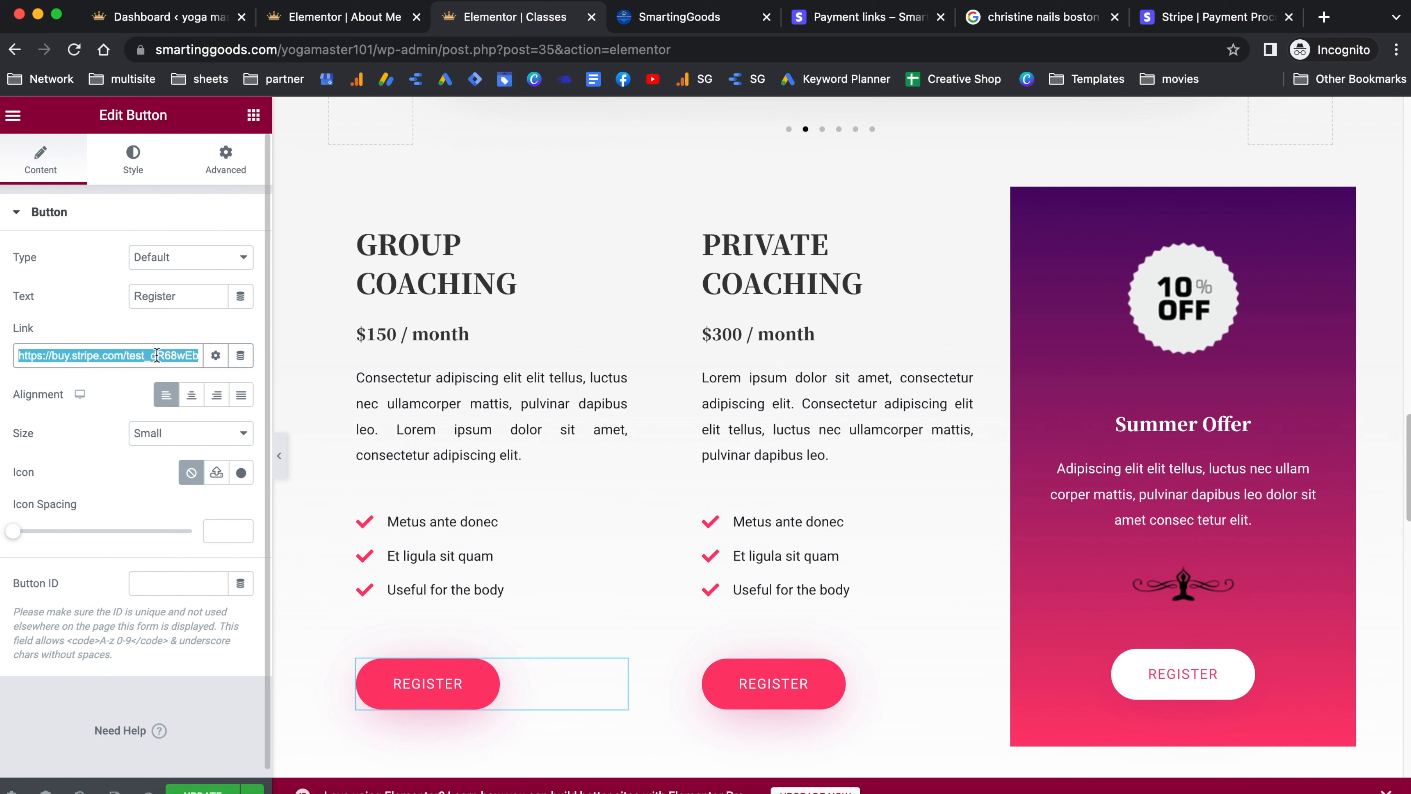
key("super+v")
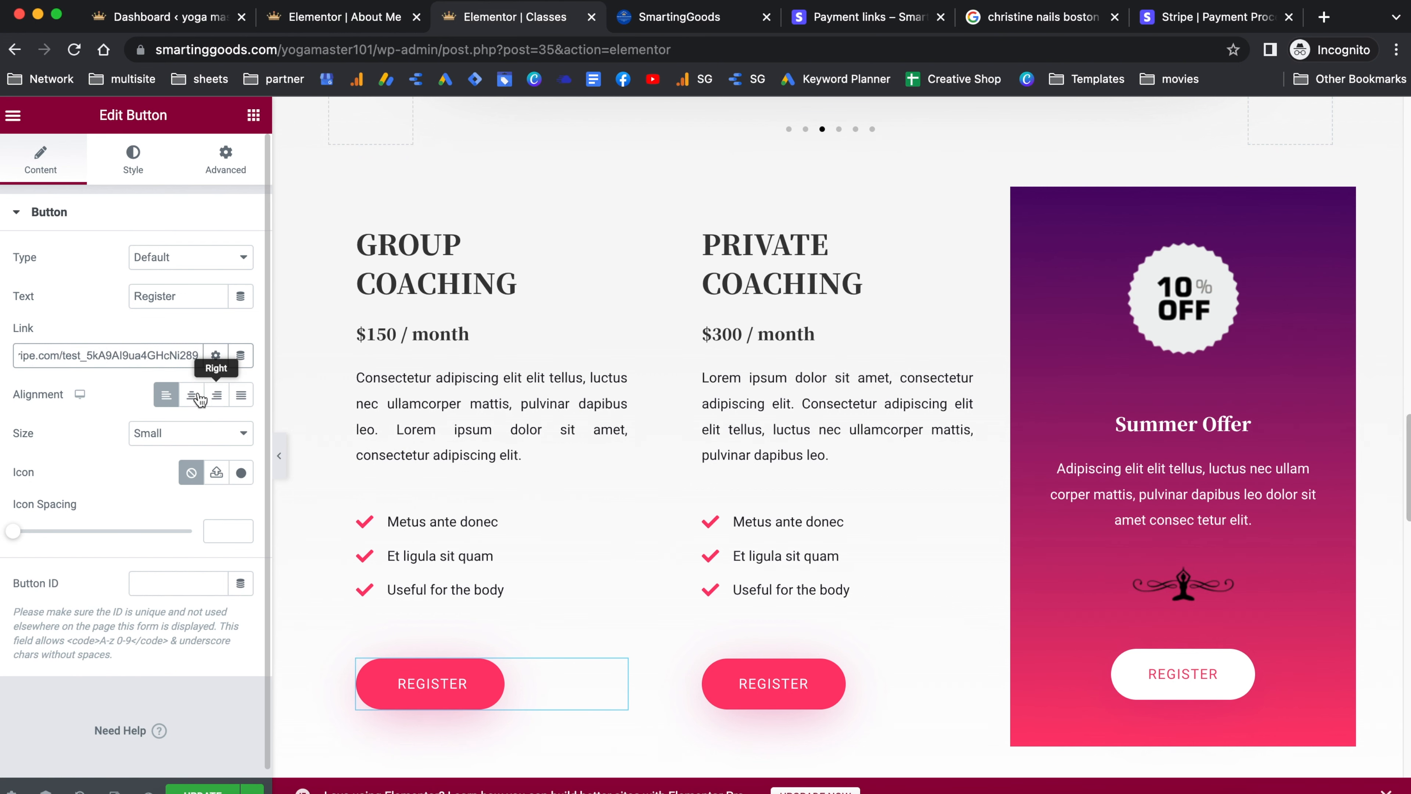
left_click(203, 788)
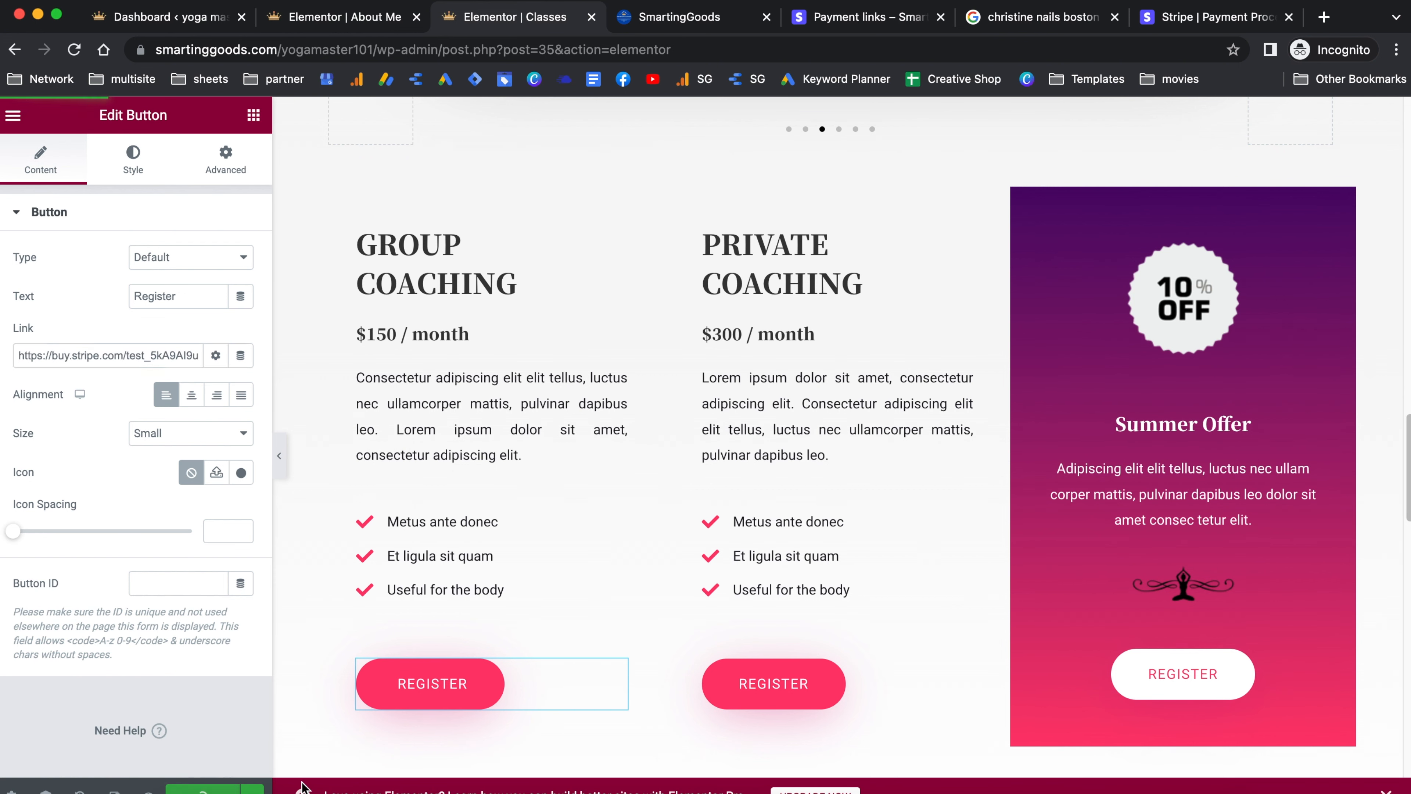
Preview the Classes page and follow the Group Coaching Register button to check the monthly checkout page
left_click(148, 789)
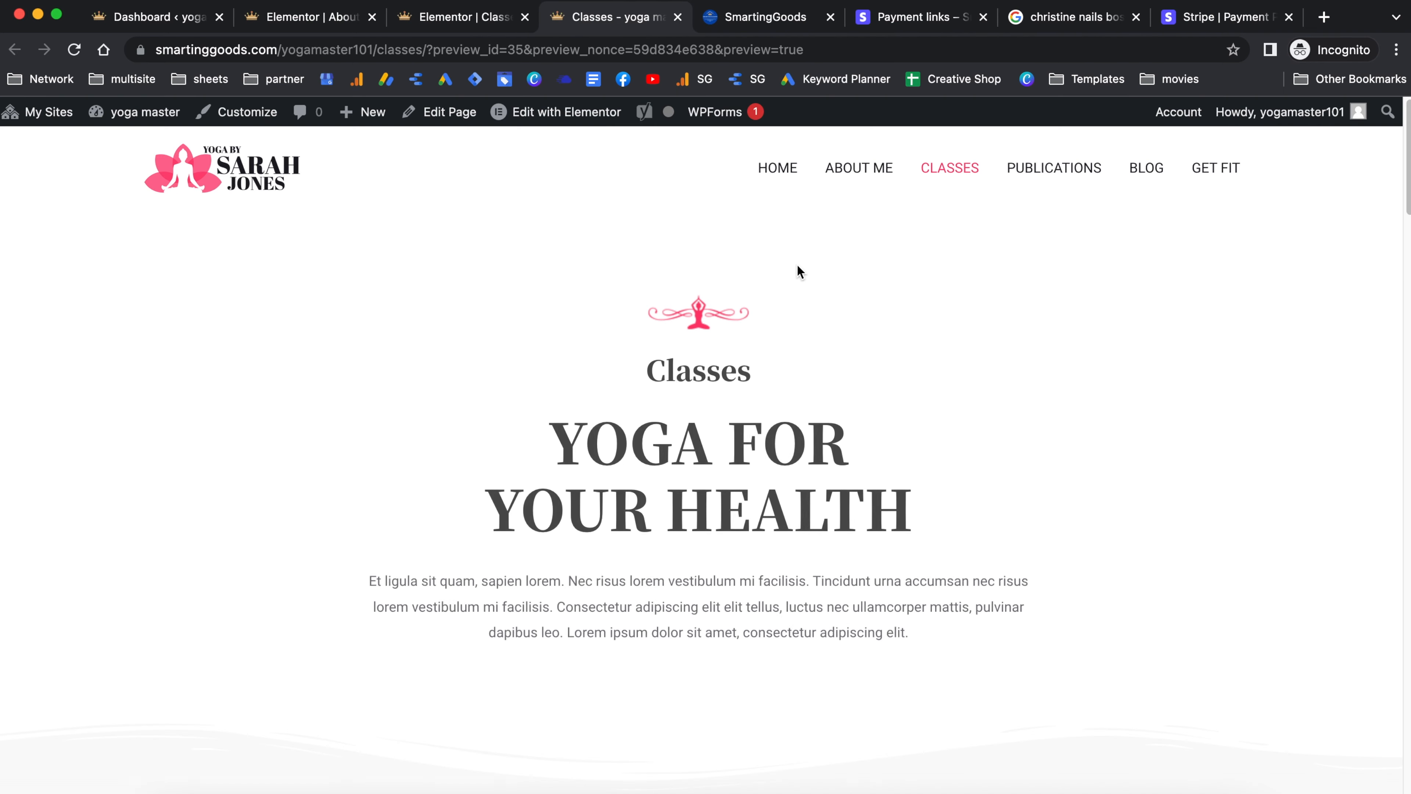
scroll(798, 300, "down", 10)
scroll(792, 304, "down", 15)
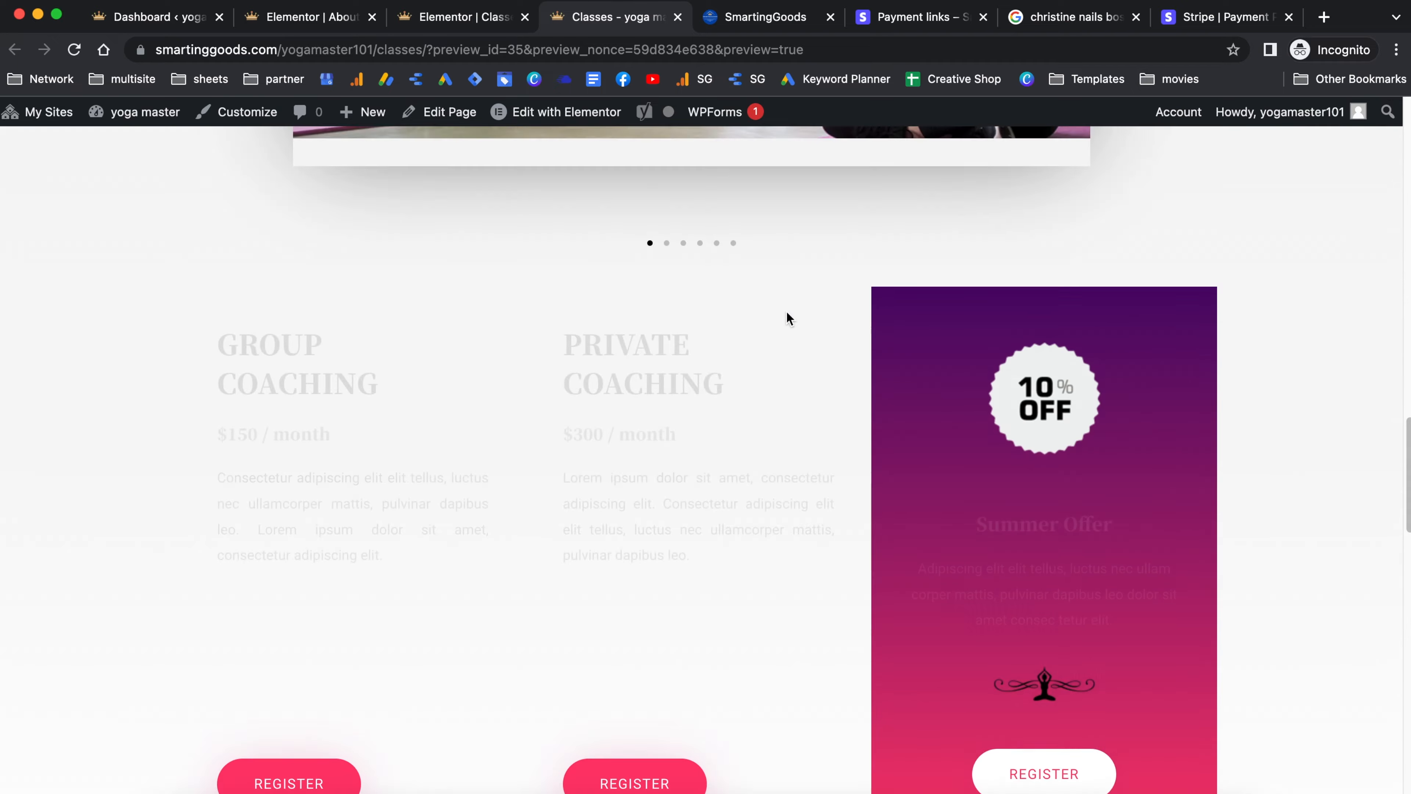
left_click(304, 648)
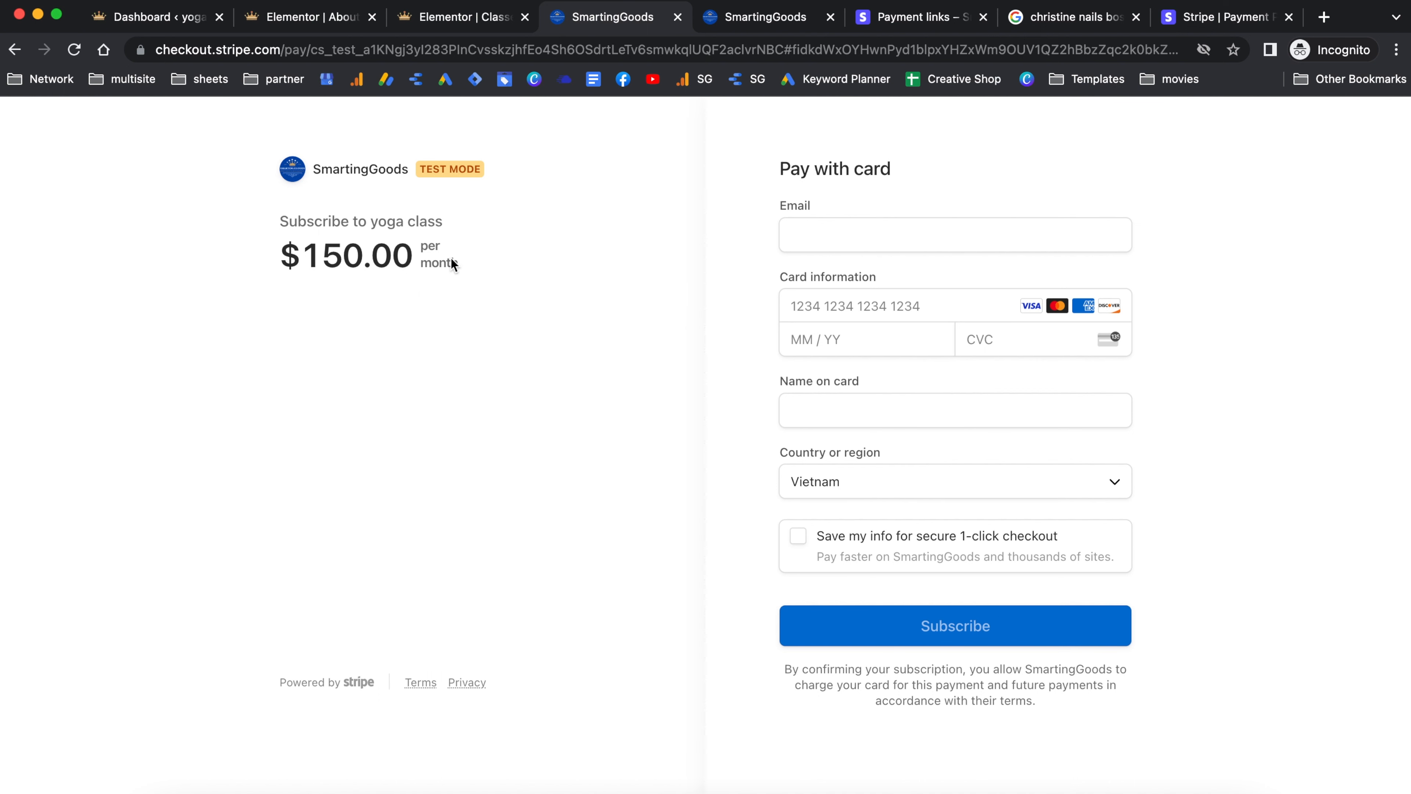
left_click_drag(452, 263, 420, 289)
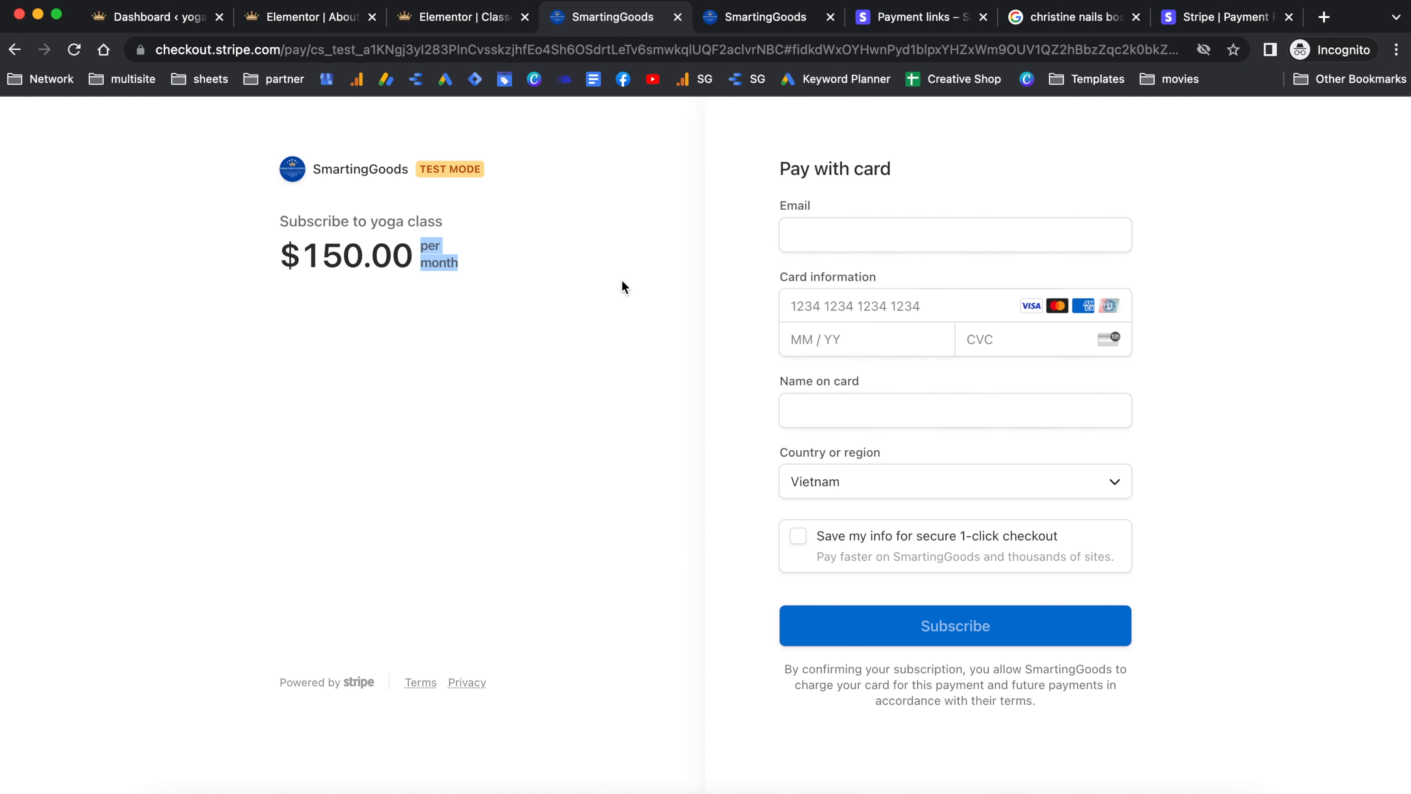
left_click(442, 173)
Preview the Classes page again, go to the site's Blog page and look through its articles down to the footer
left_click(475, 21)
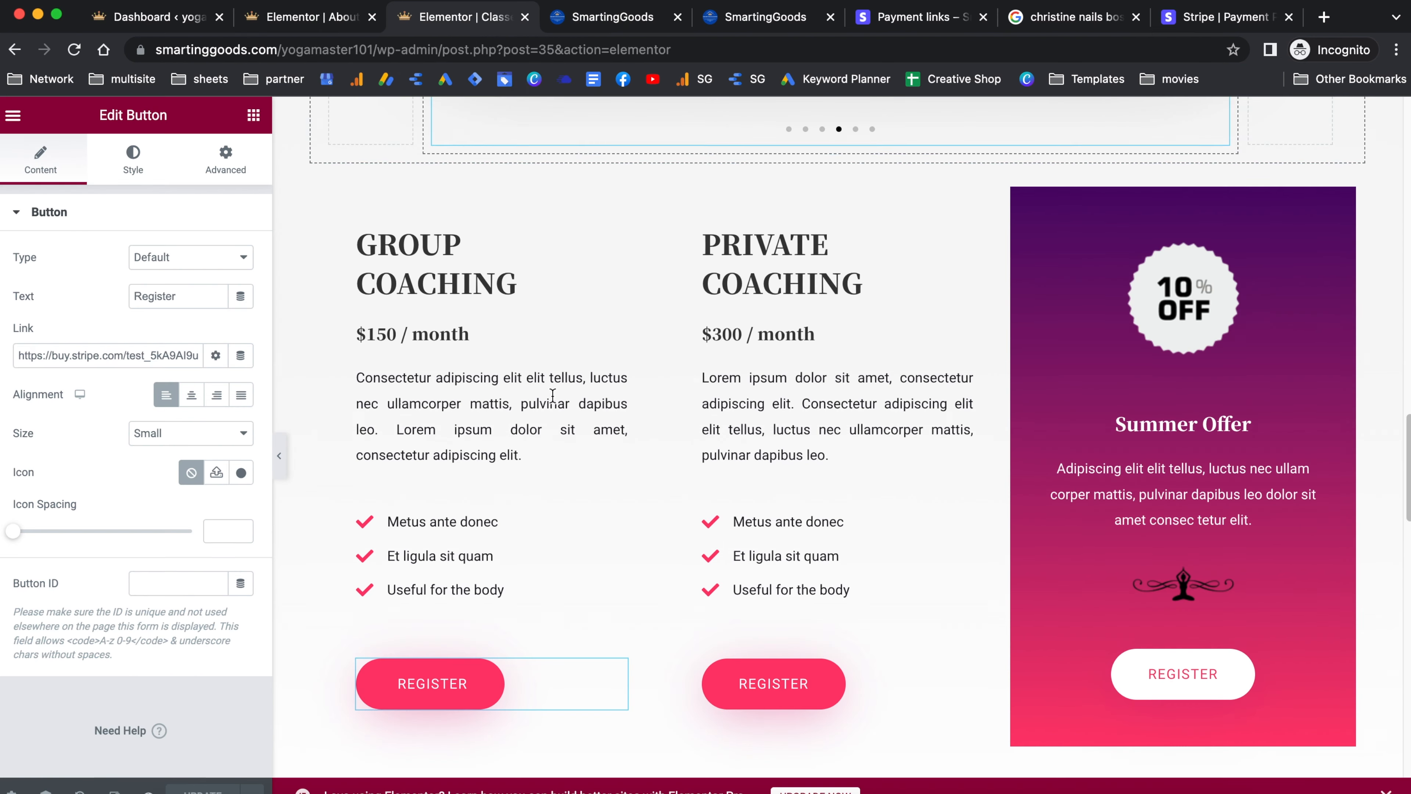
scroll(614, 457, "up", 1)
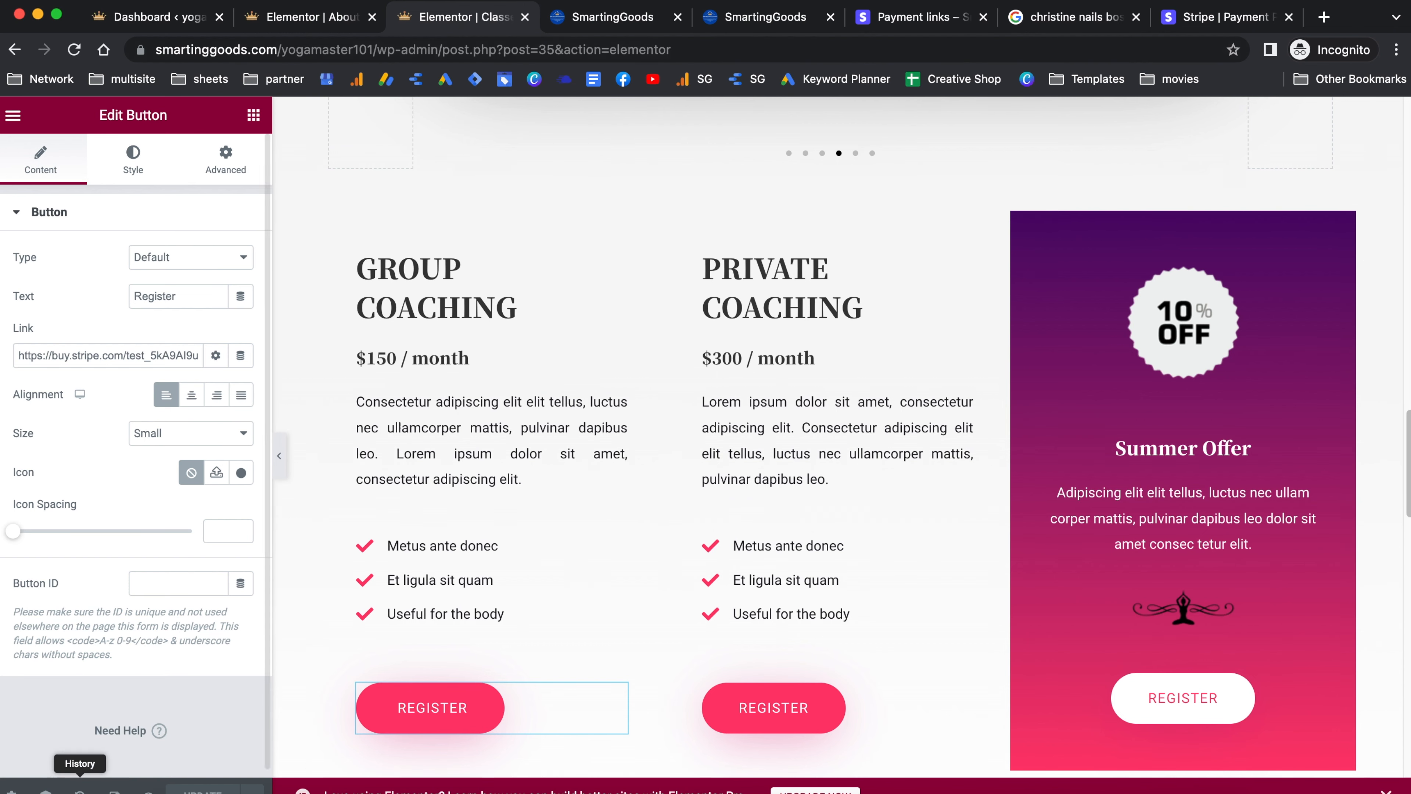
left_click(149, 789)
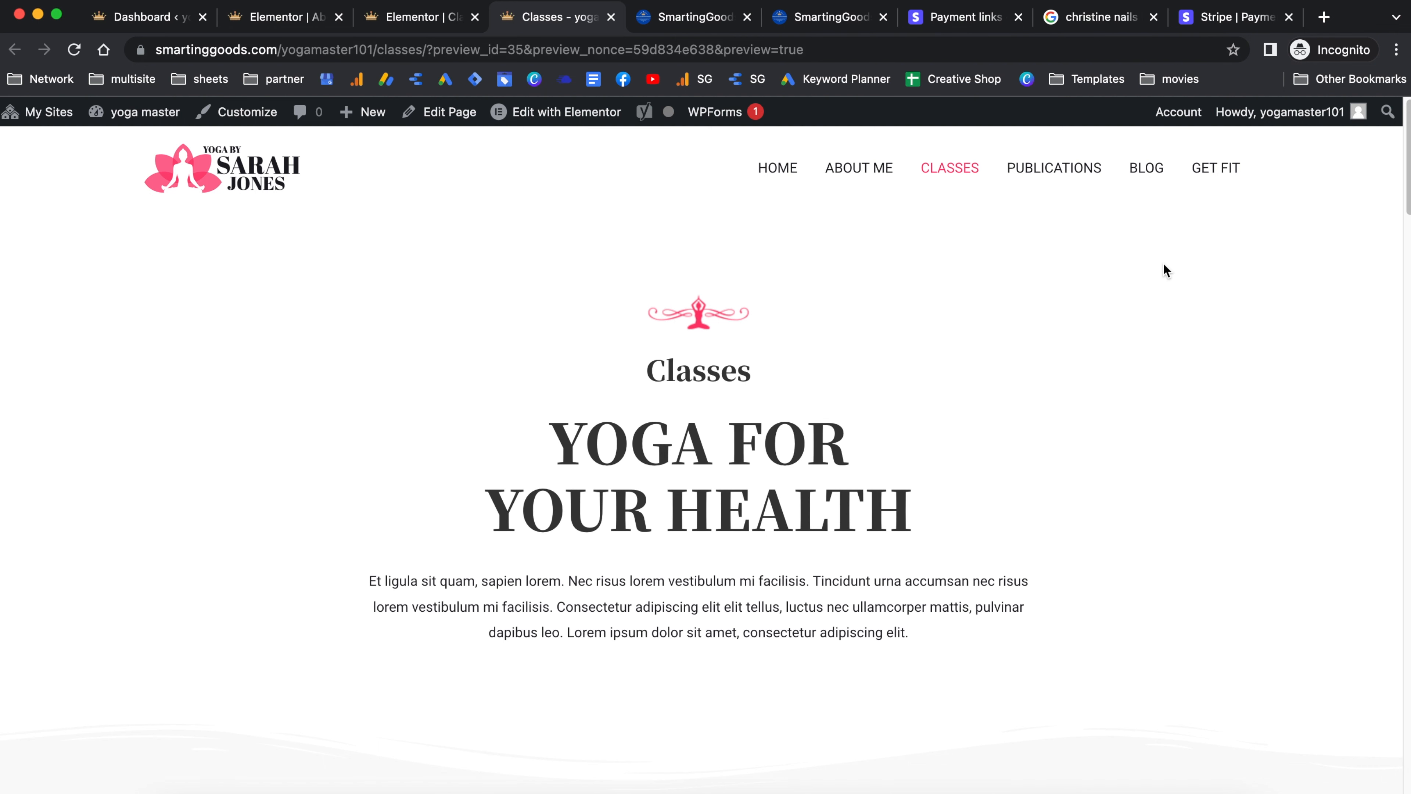
left_click(1143, 191)
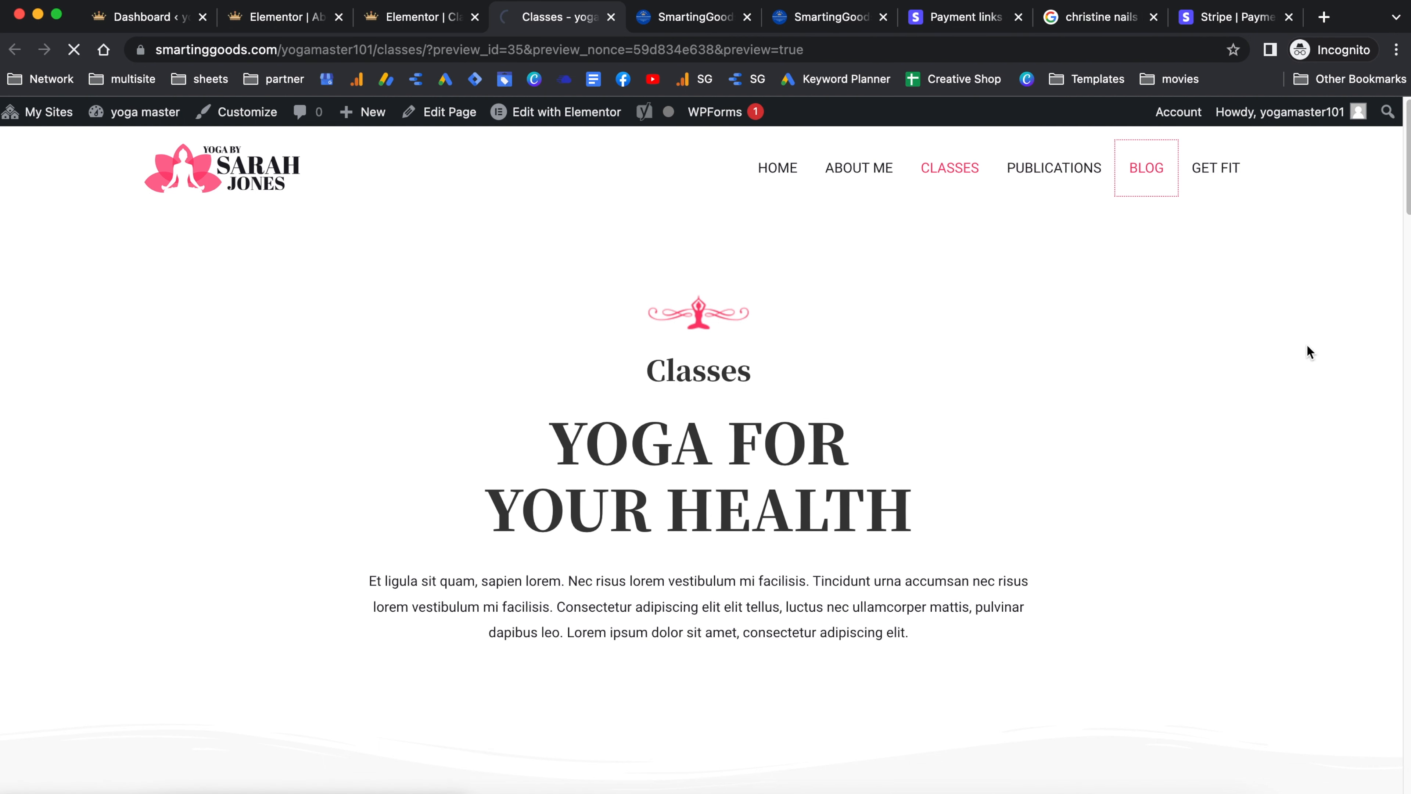
scroll(920, 360, "down", 10)
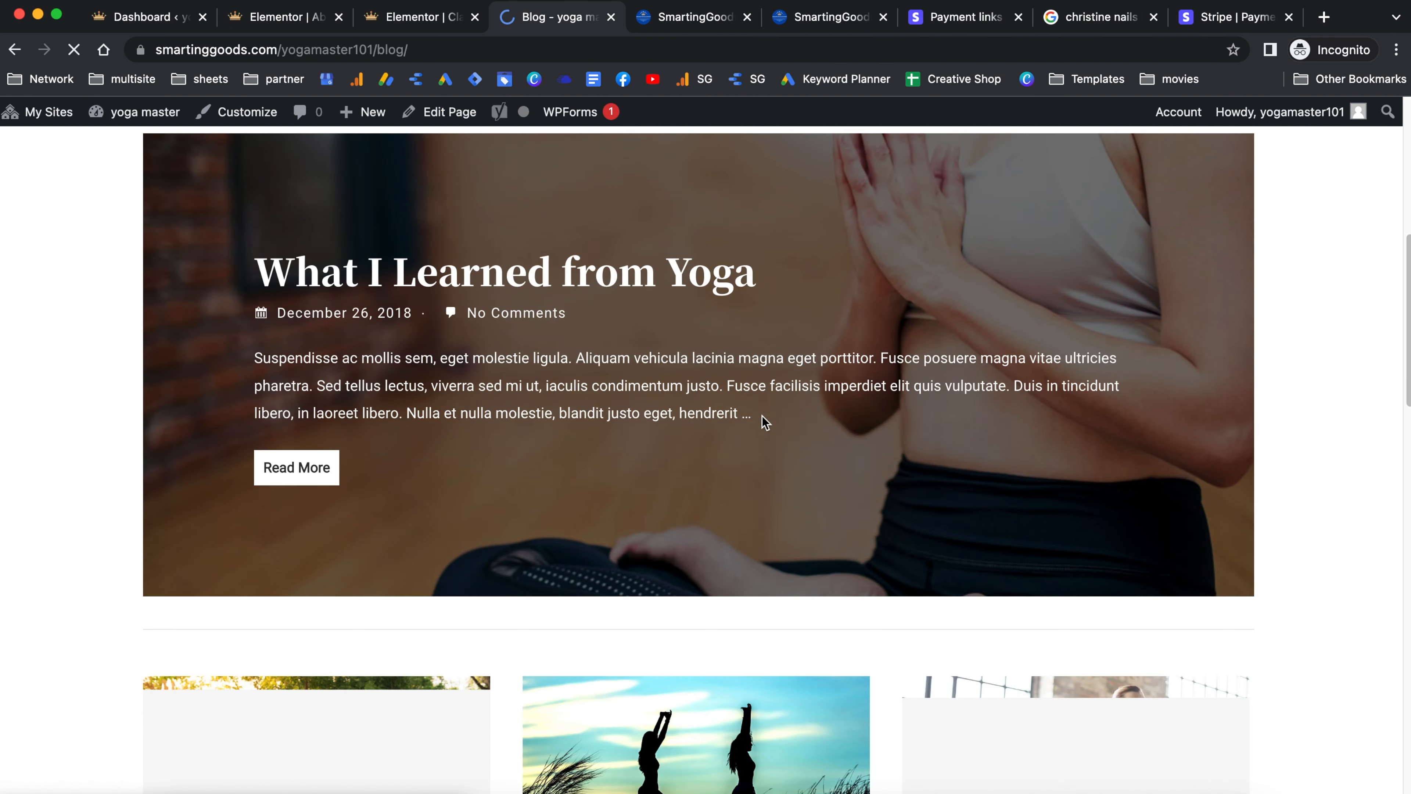
scroll(646, 455, "down", 10)
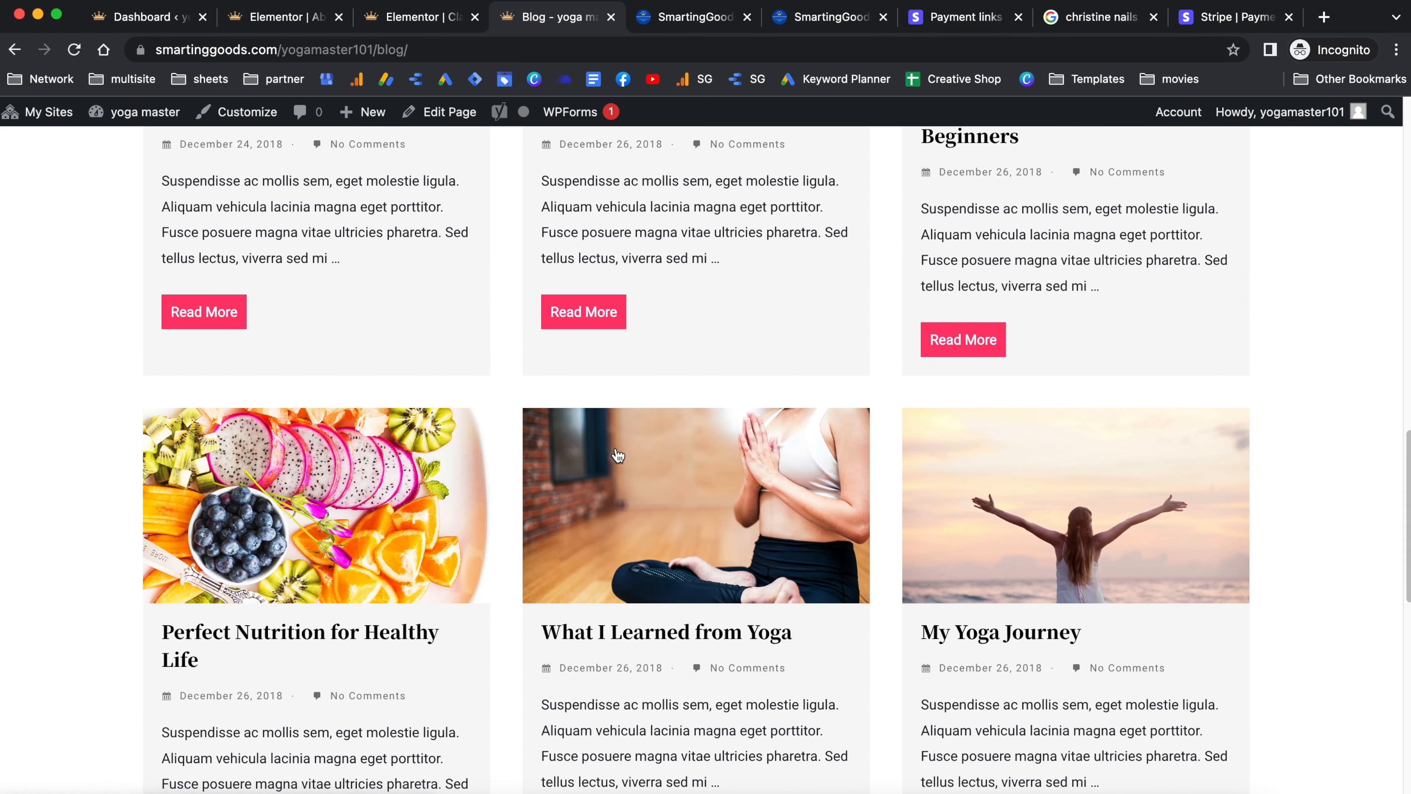
scroll(616, 454, "down", 7)
scroll(712, 290, "down", 9)
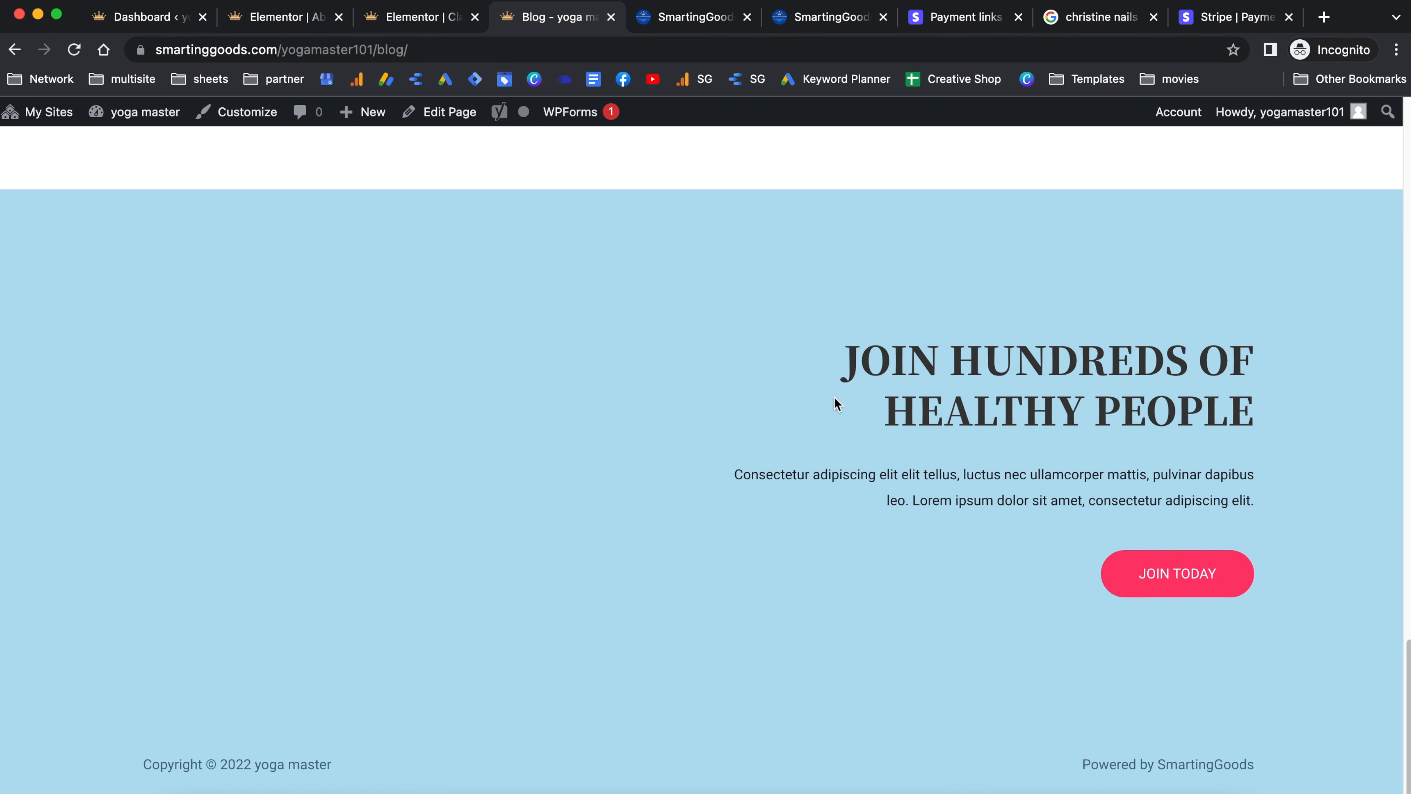
scroll(850, 378, "up", 20)
scroll(870, 367, "up", 10)
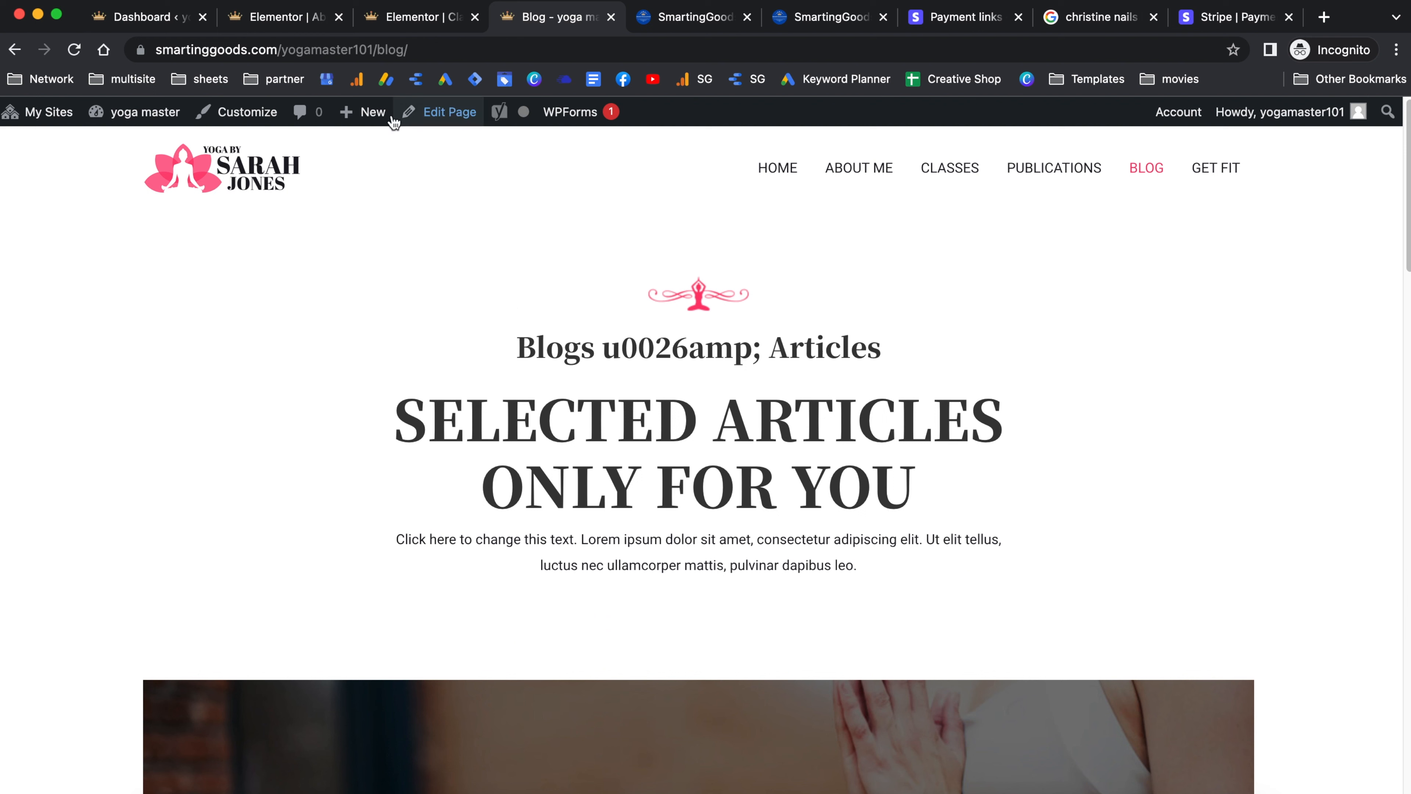
Start a new blog post from the Blog page and select its empty first paragraph
mouse_move(373, 115)
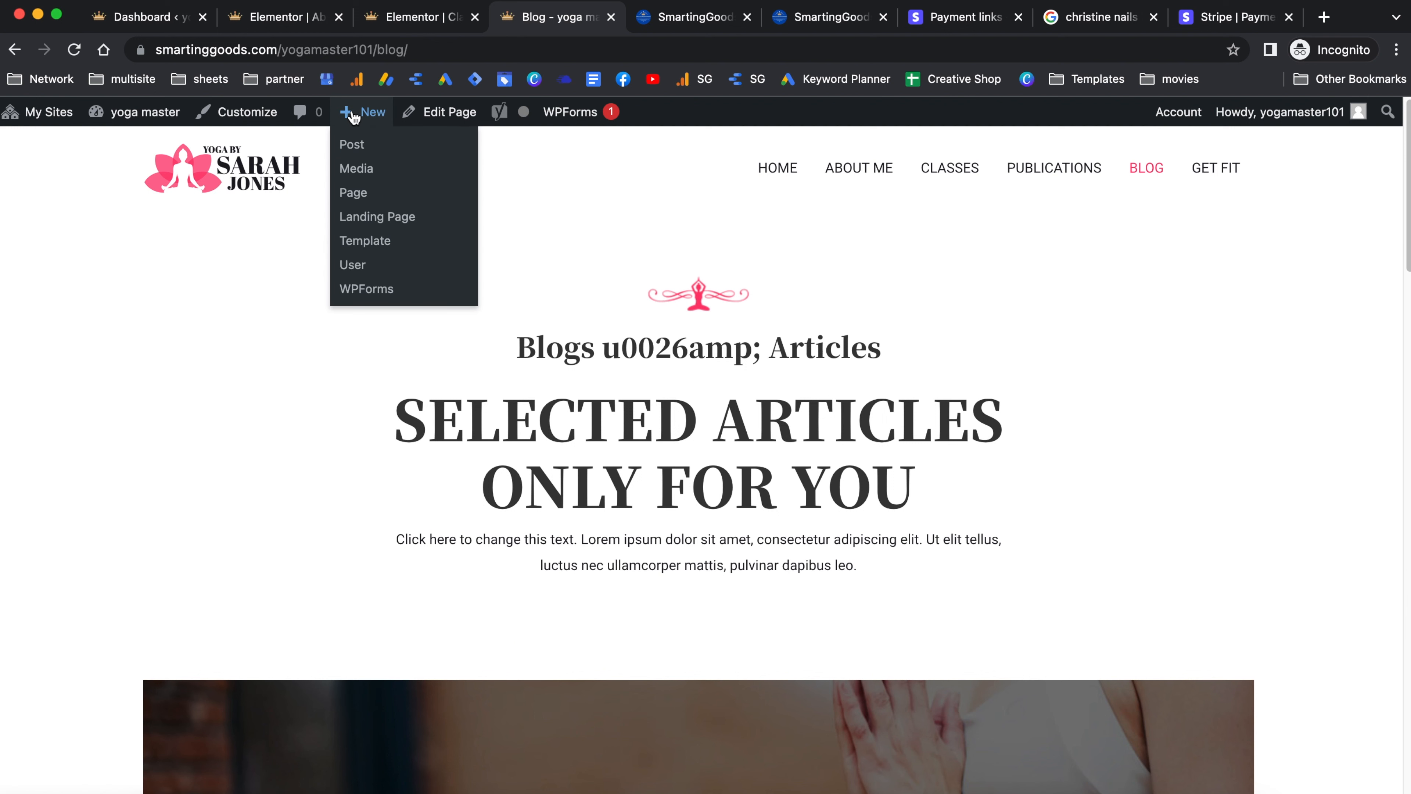
left_click(354, 152)
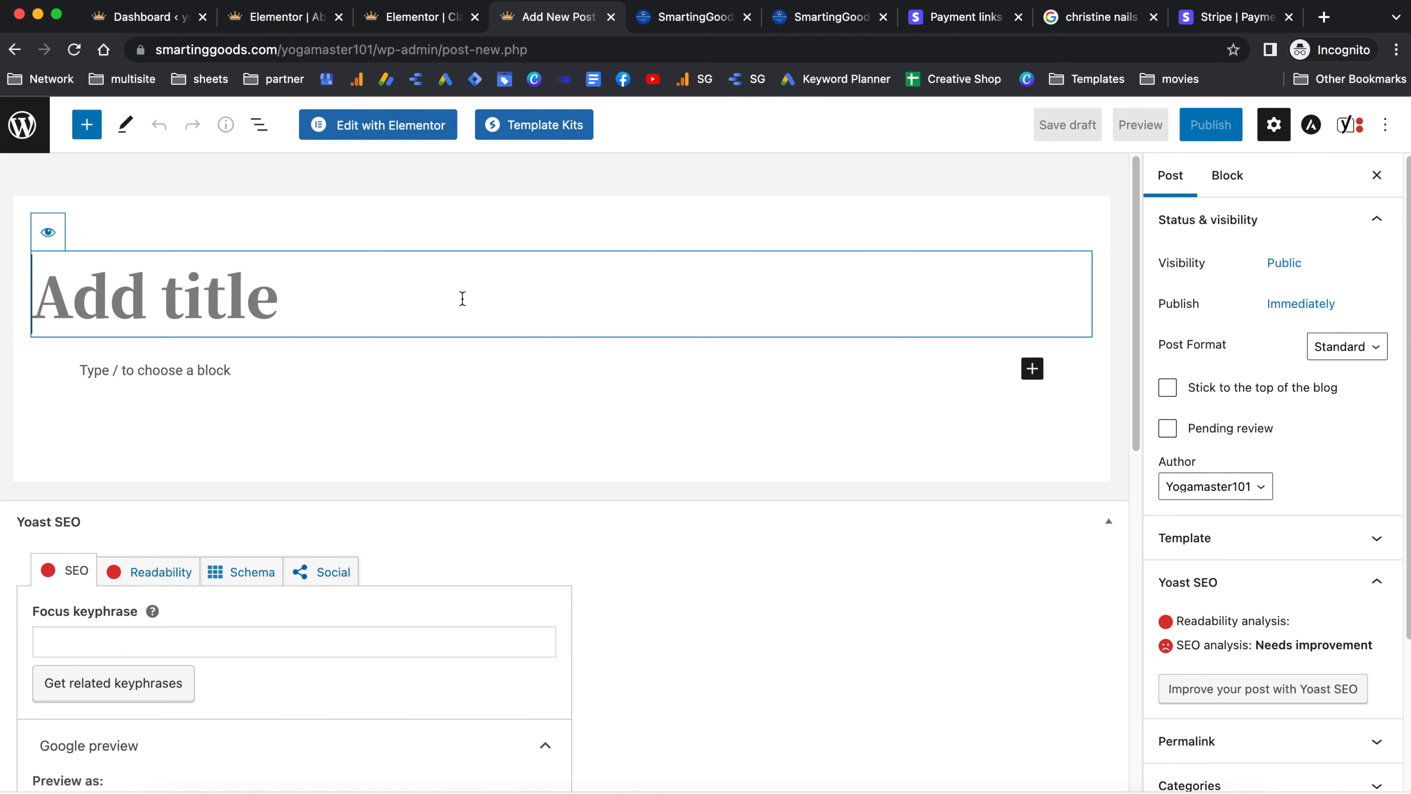
left_click(176, 370)
Search the free images for "yoga" and set the photo of the woman sitting on the beach as the post's featured image
scroll(253, 431, "down", 3)
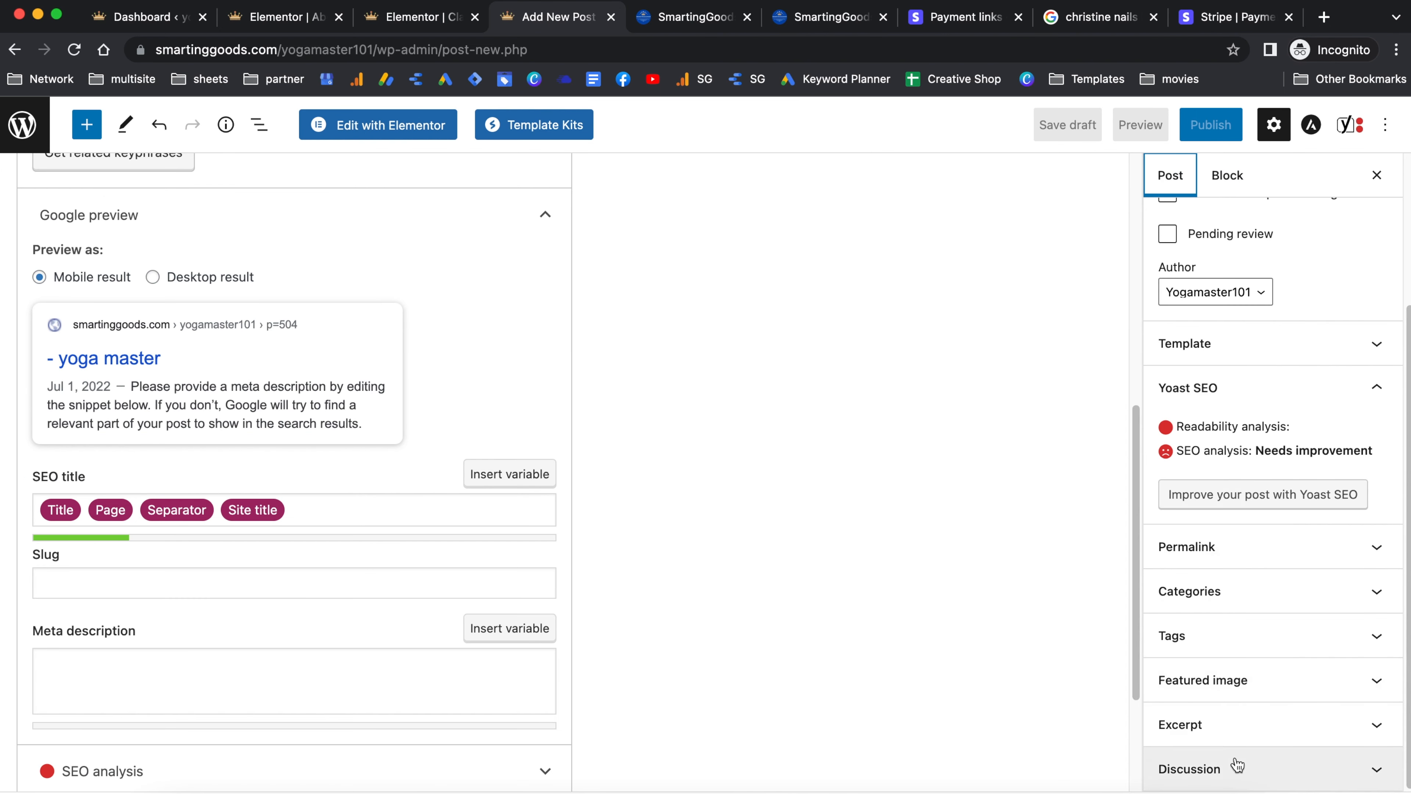
left_click(1222, 679)
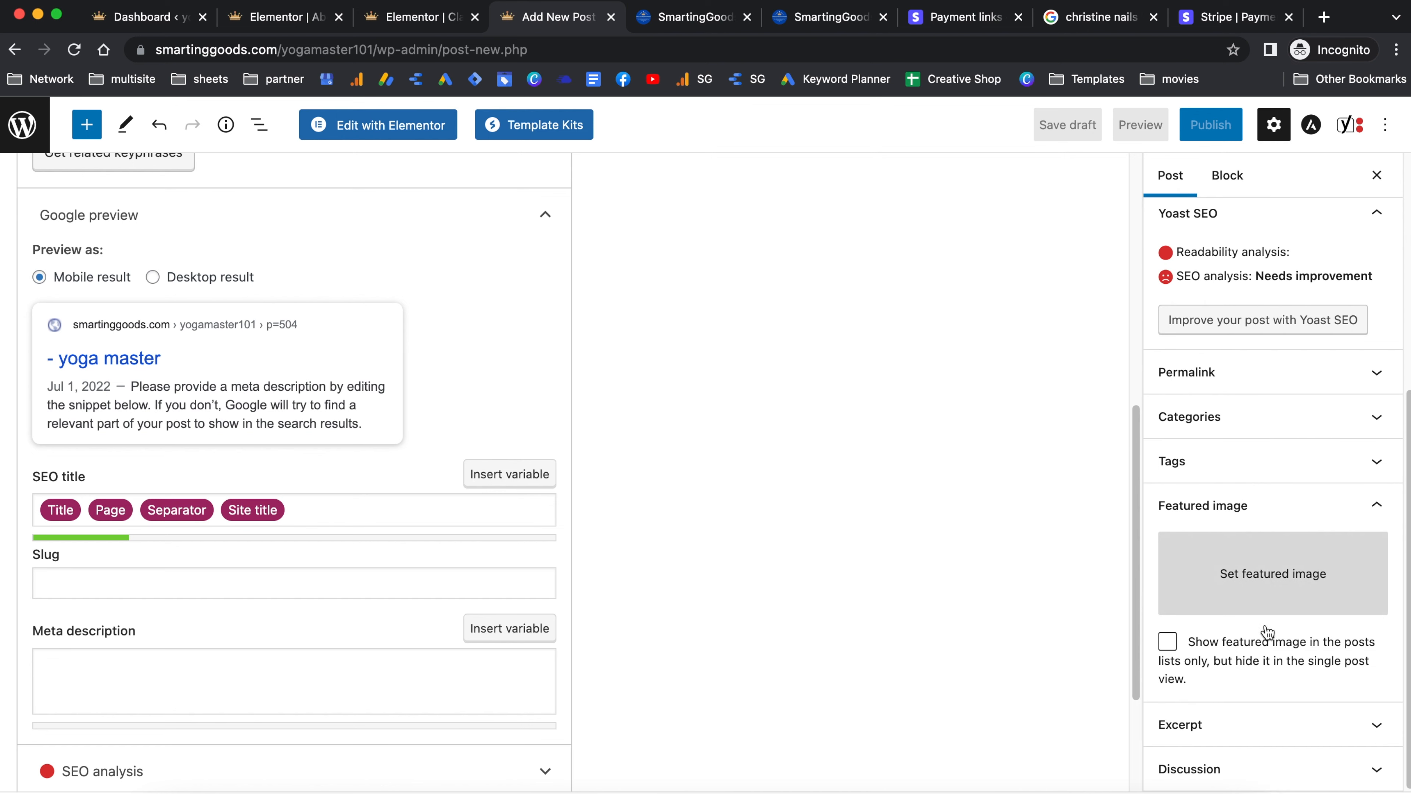
left_click(1309, 574)
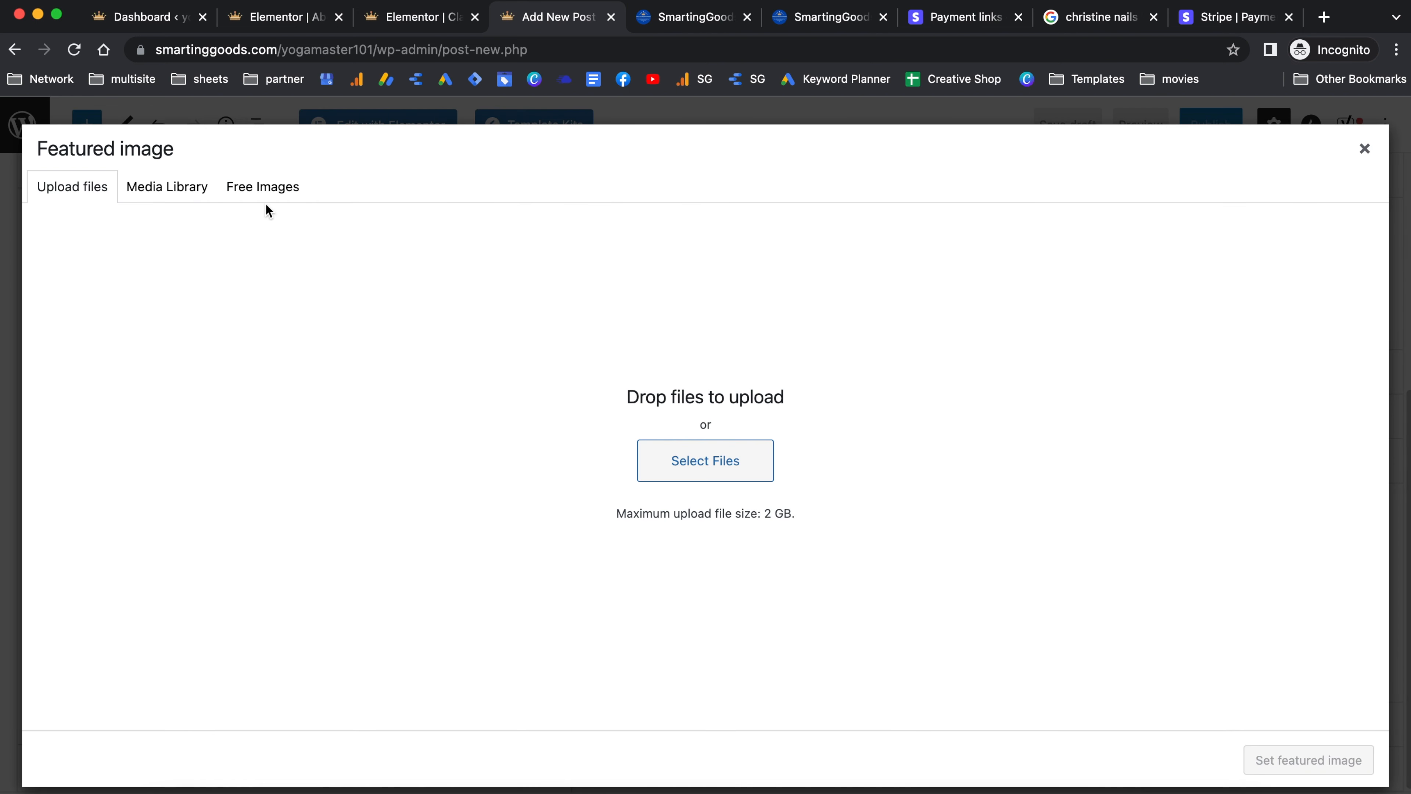
left_click(268, 192)
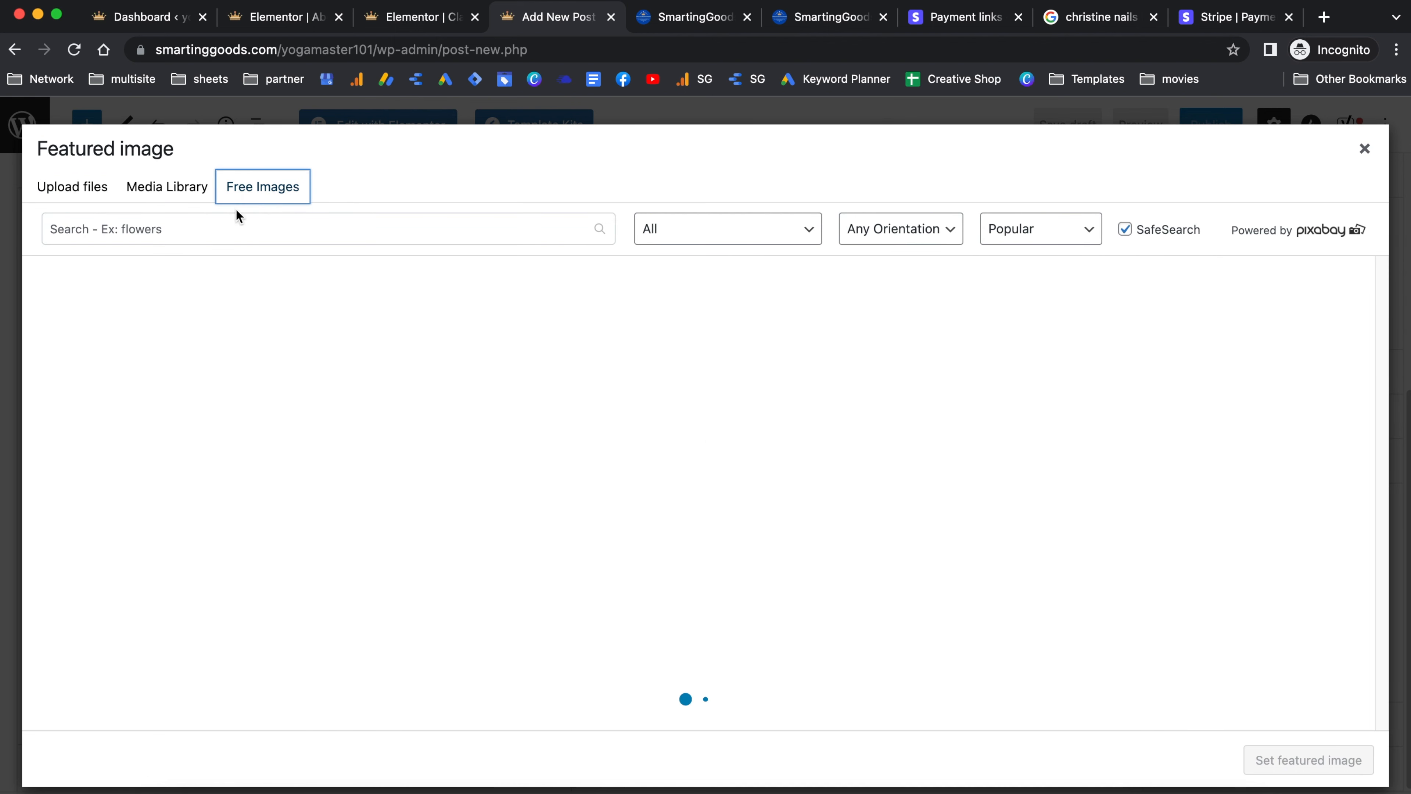
left_click(330, 230)
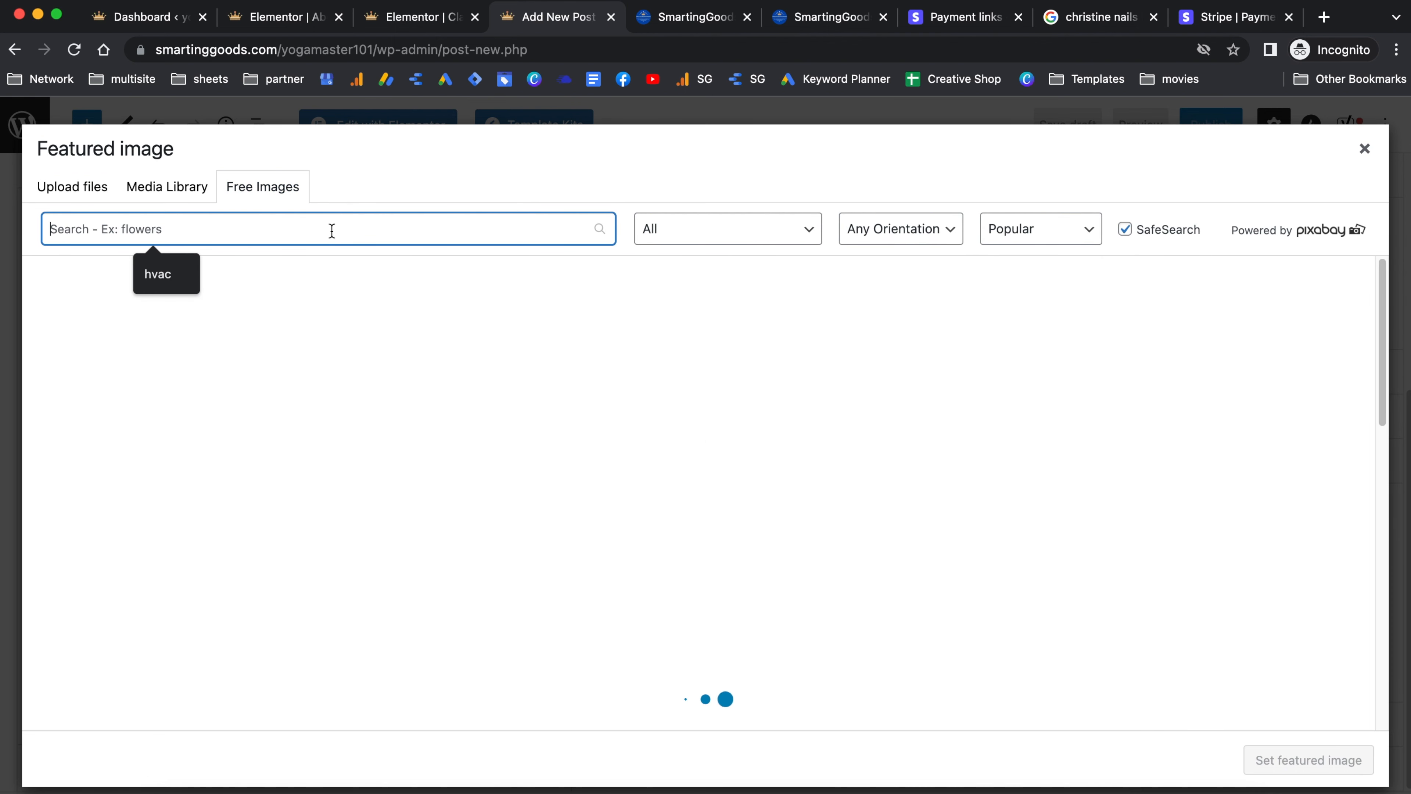
type("yoga")
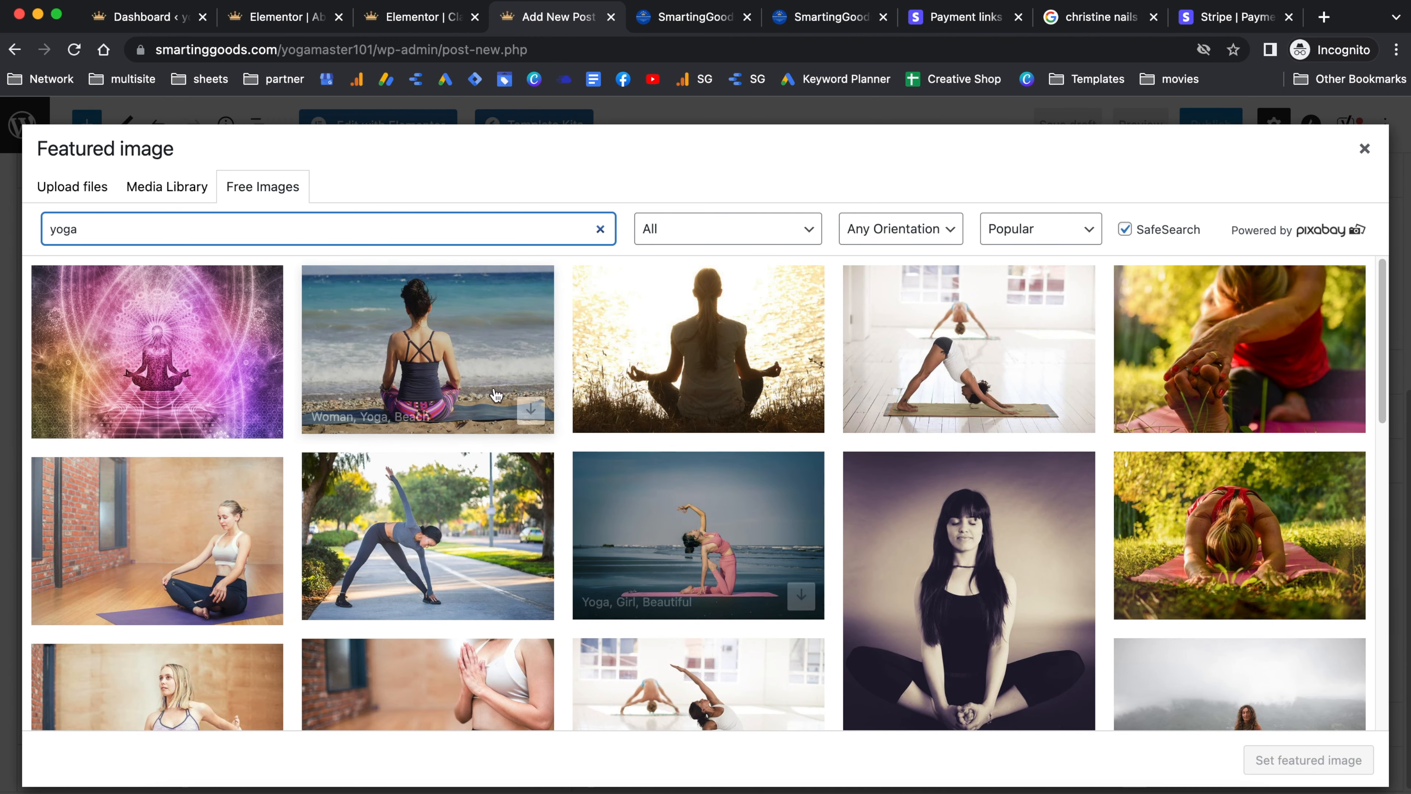
left_click(530, 413)
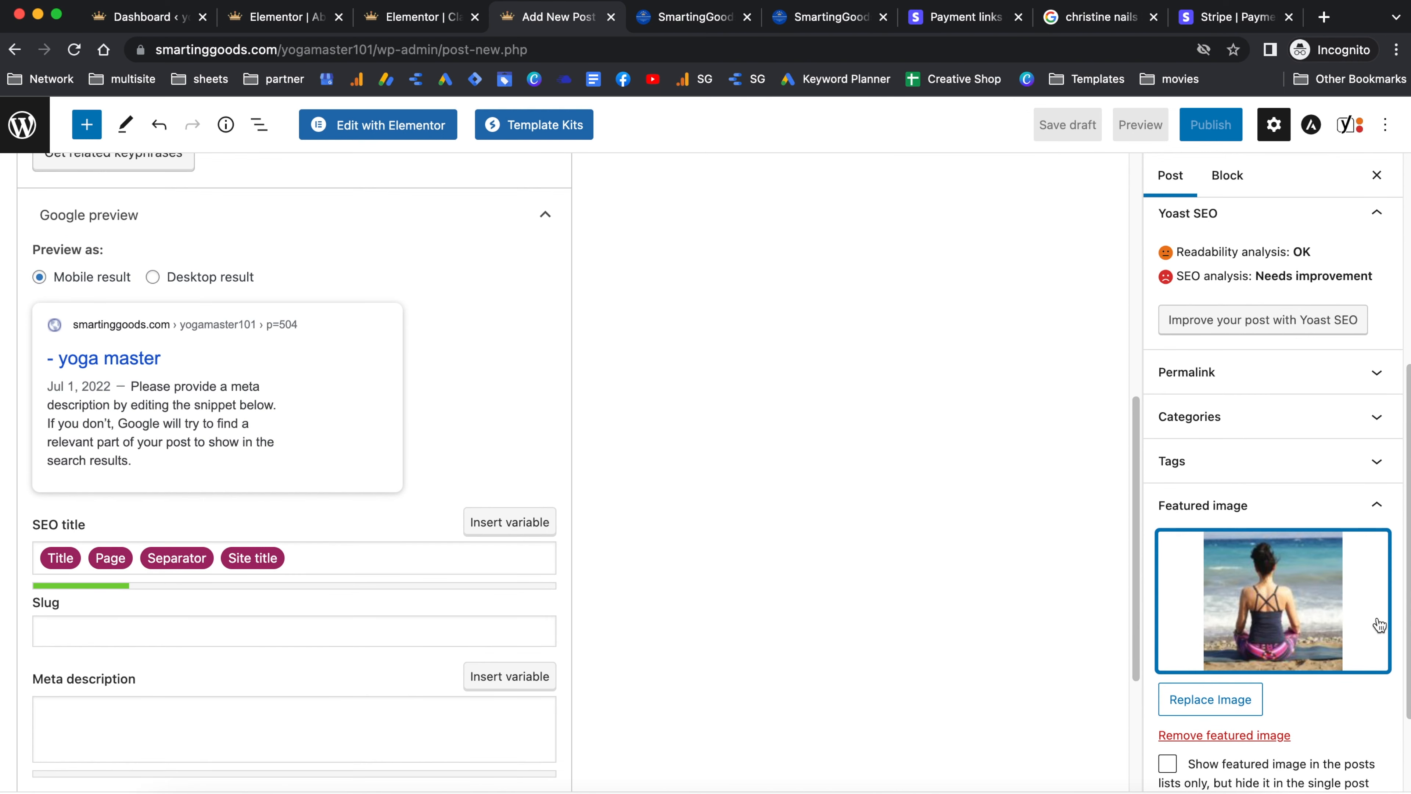
Title the post "yoga post" and place the cursor in its empty body paragraph
scroll(1289, 597, "up", 4)
scroll(1289, 596, "up", 2)
scroll(469, 365, "up", 10)
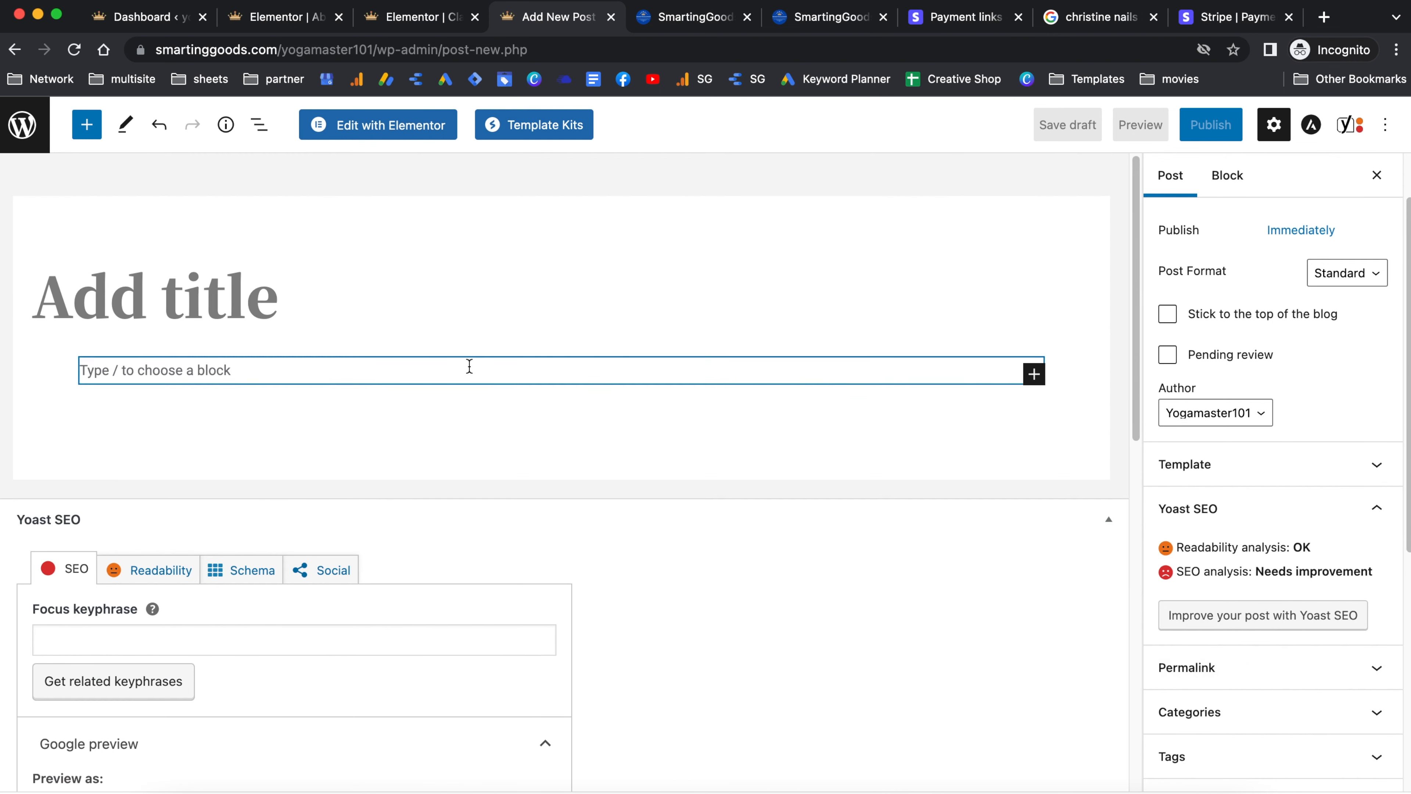
left_click(298, 275)
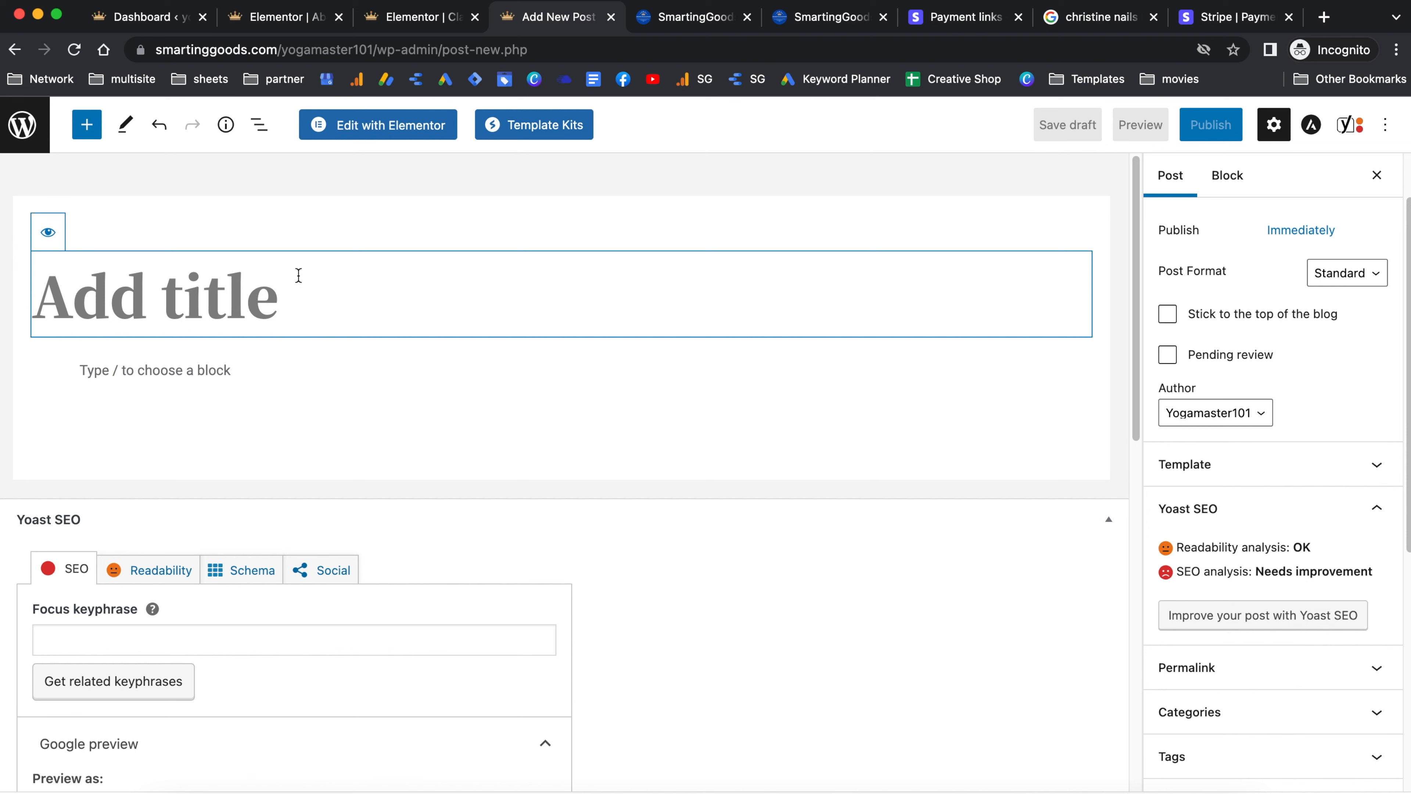
type("yoga post")
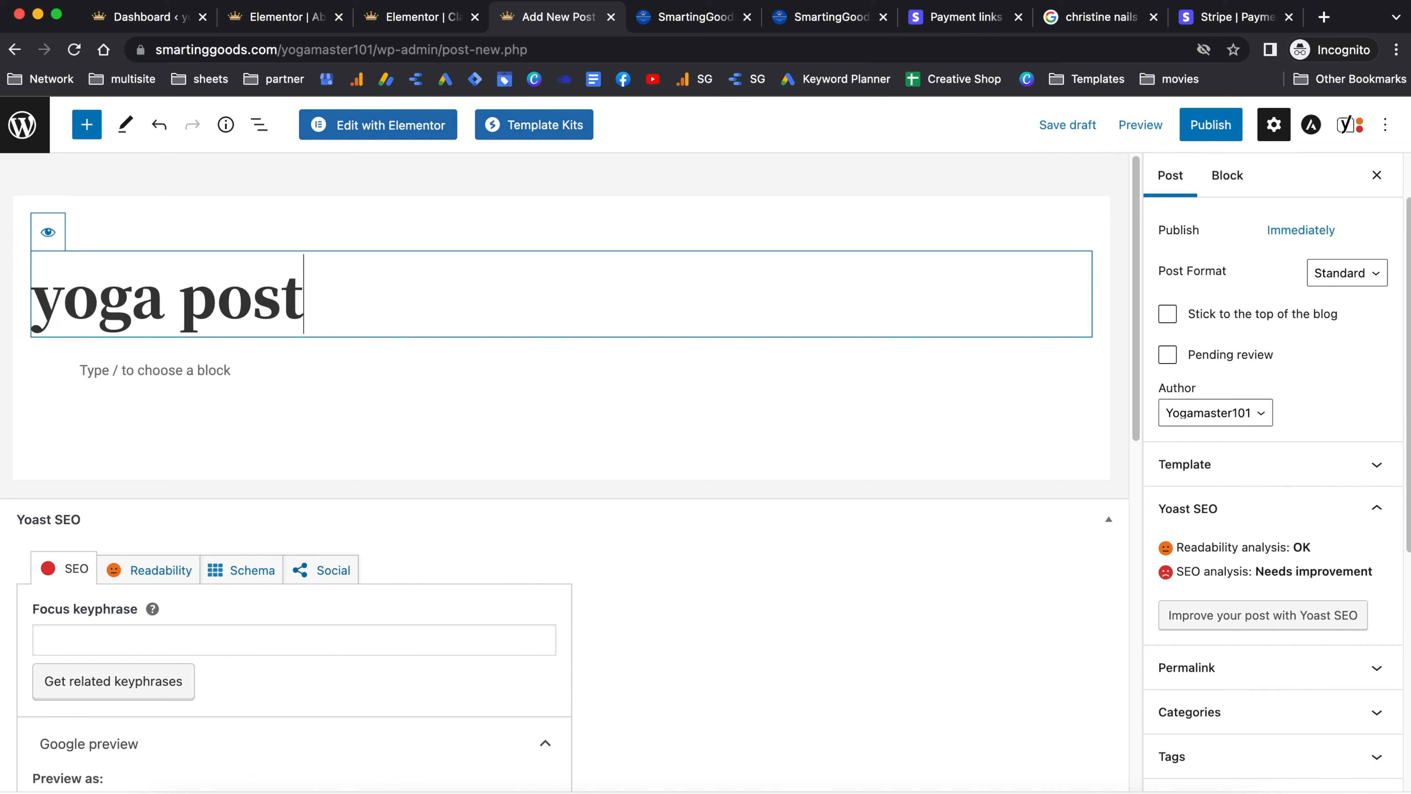
left_click(256, 368)
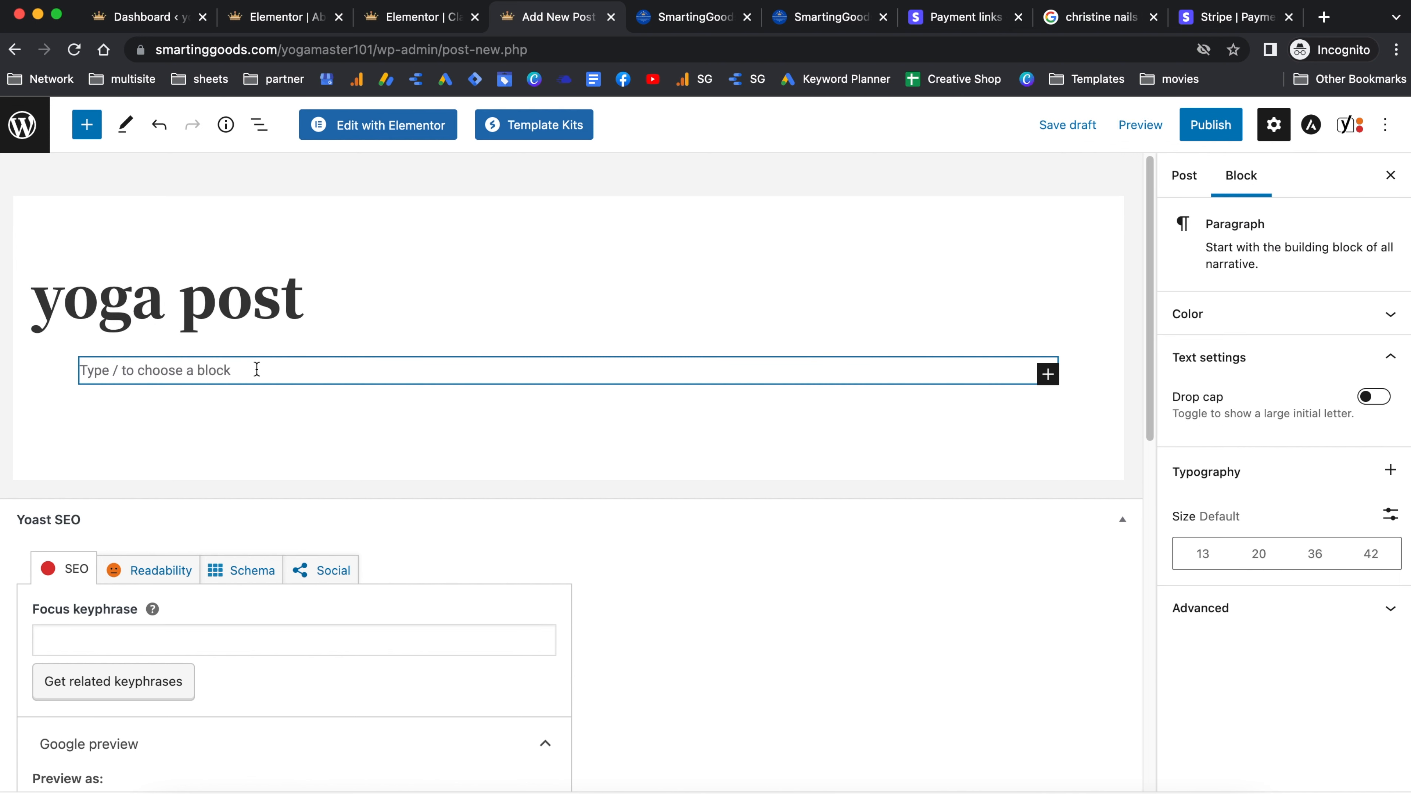
Write "this is a really nice website" as the post's body and set its Yoast SEO focus keyphrase to "yoga post"
type("this is a really nice website")
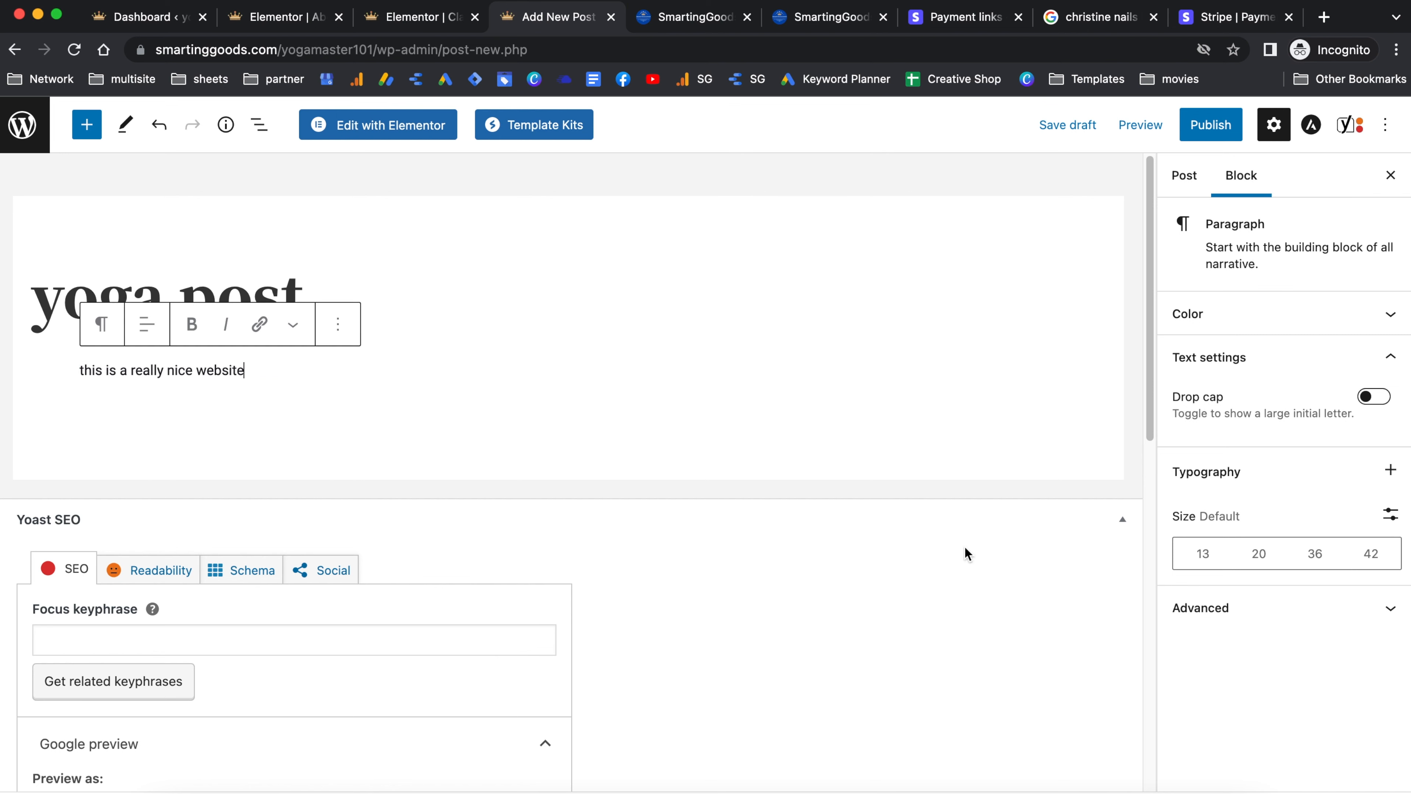
scroll(483, 298, "down", 2)
left_click(127, 595)
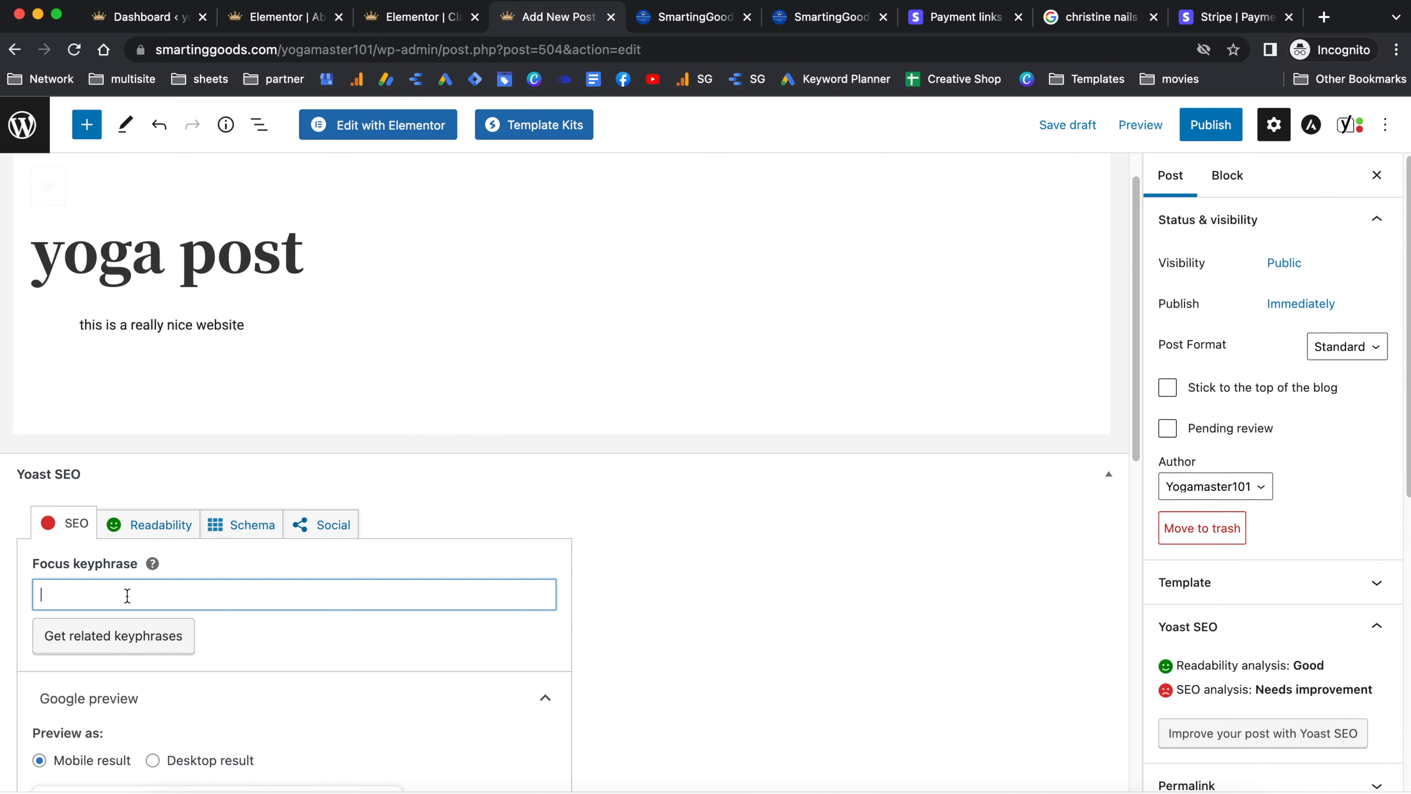
type("yoga post")
scroll(496, 578, "down", 6)
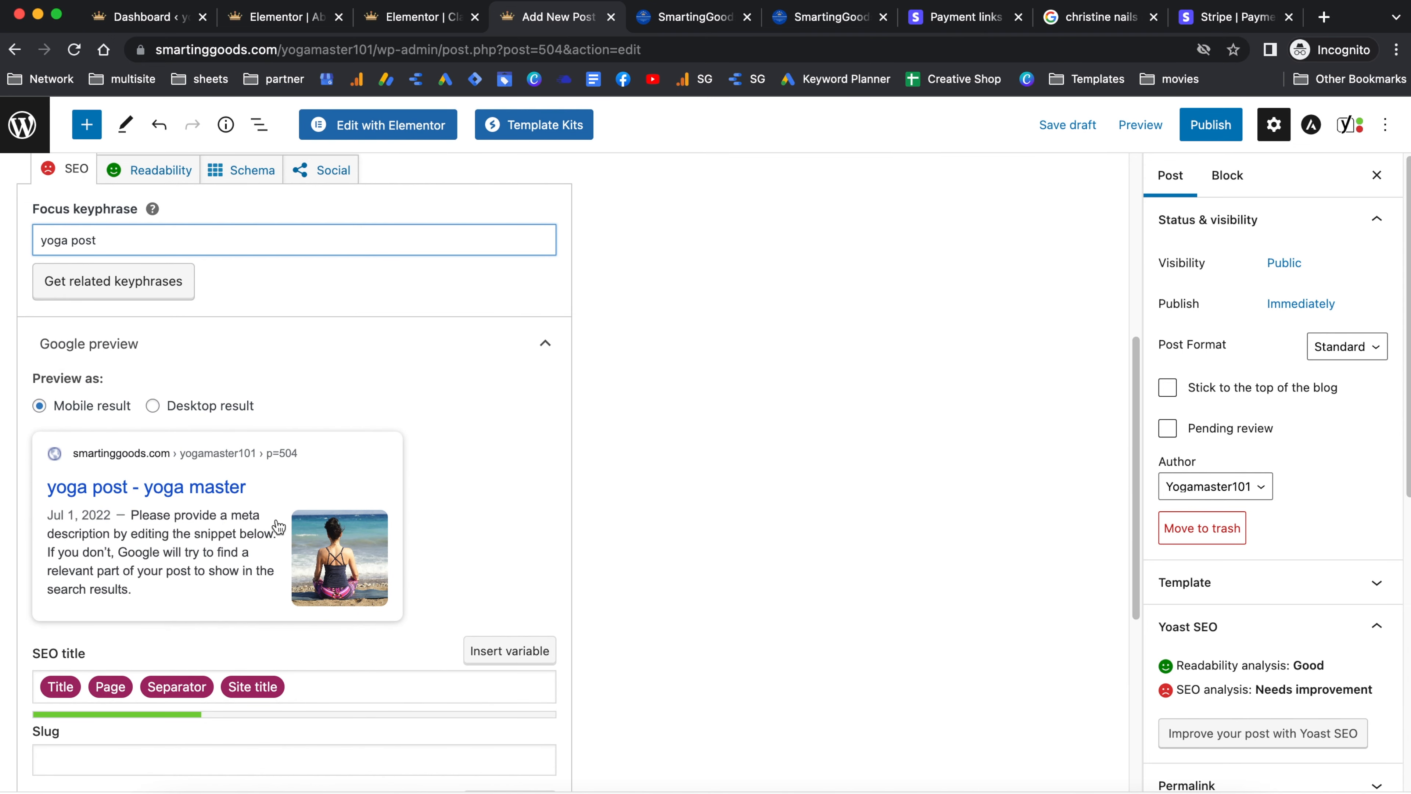
scroll(337, 583, "down", 6)
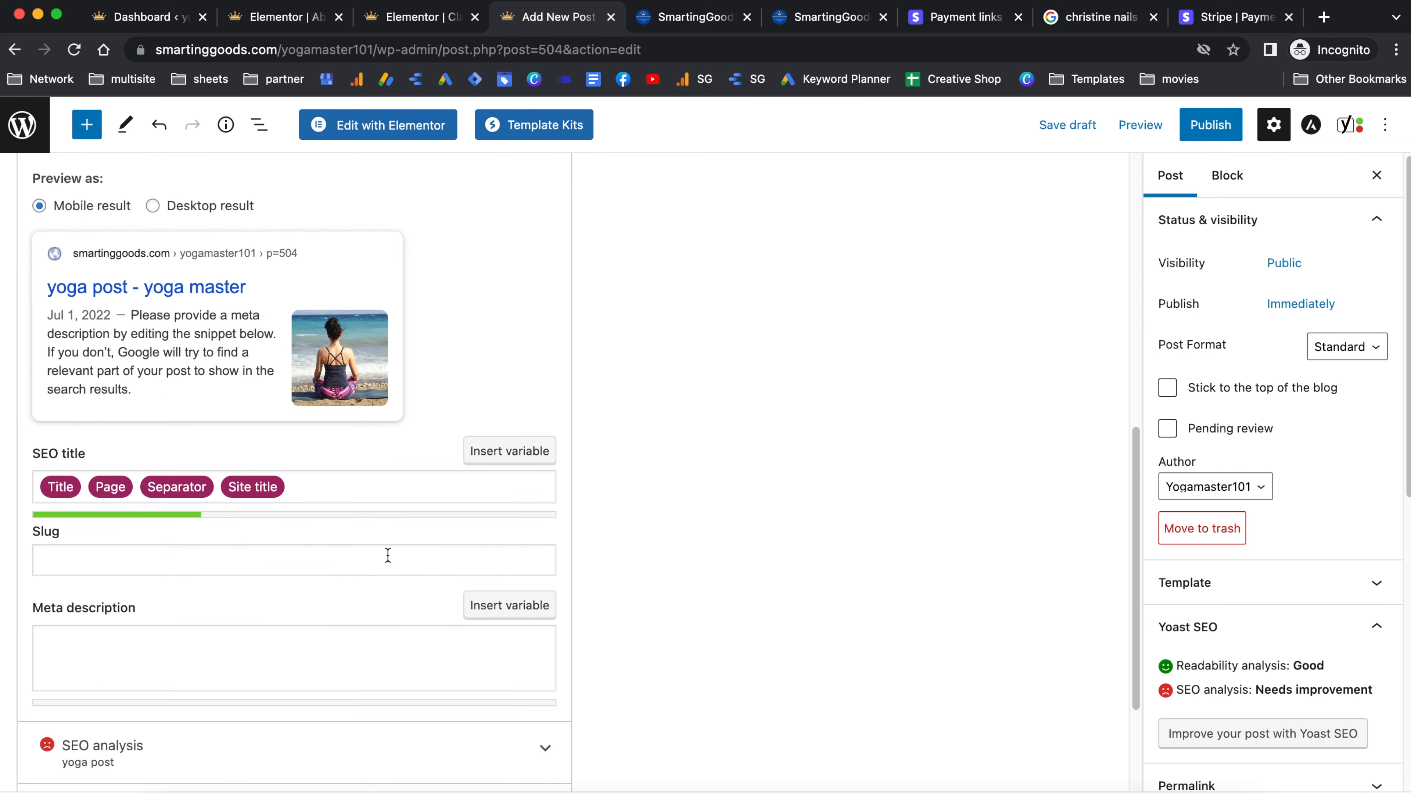
scroll(1086, 359, "up", 13)
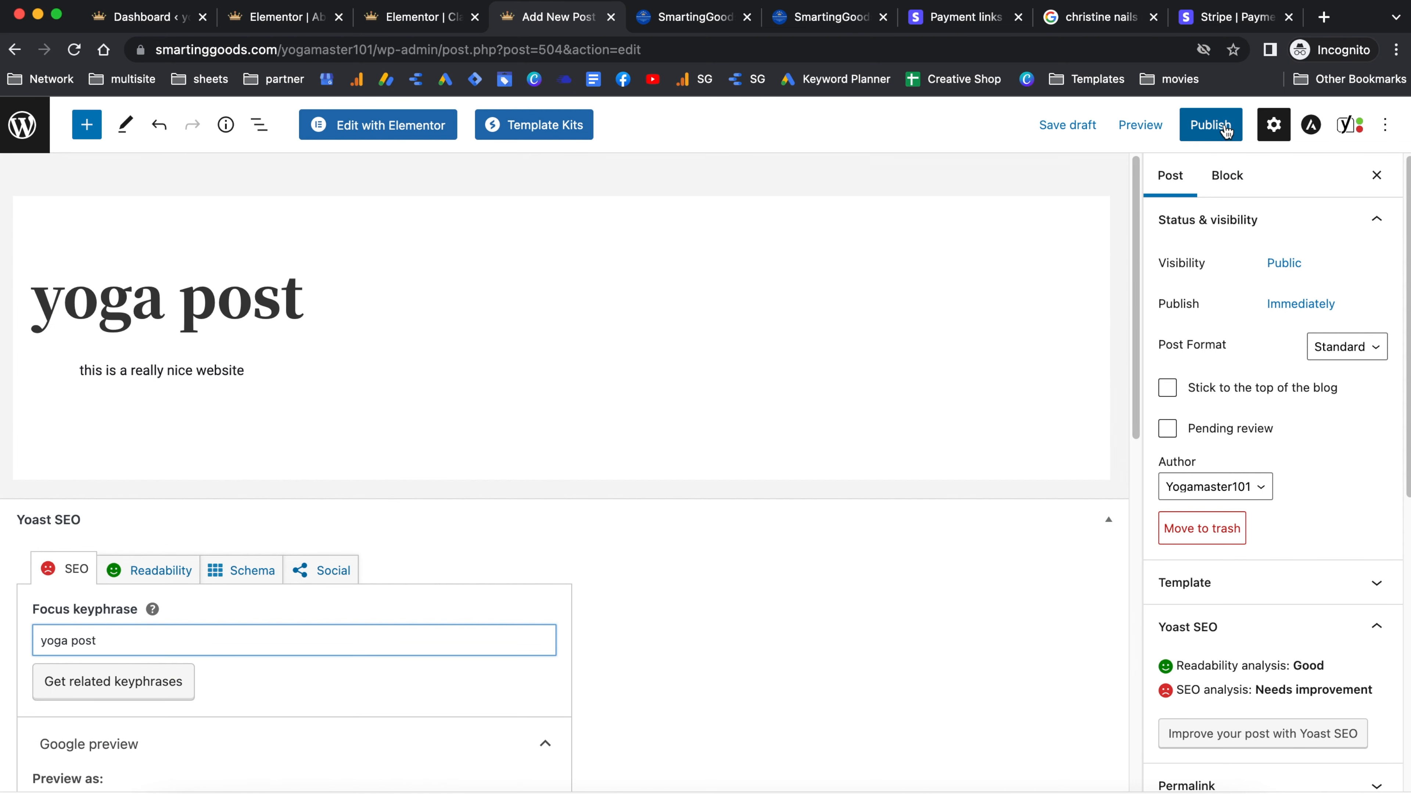
Publish the yoga post and view the live version from its featured image down to its text
left_click(1212, 127)
left_click(1225, 125)
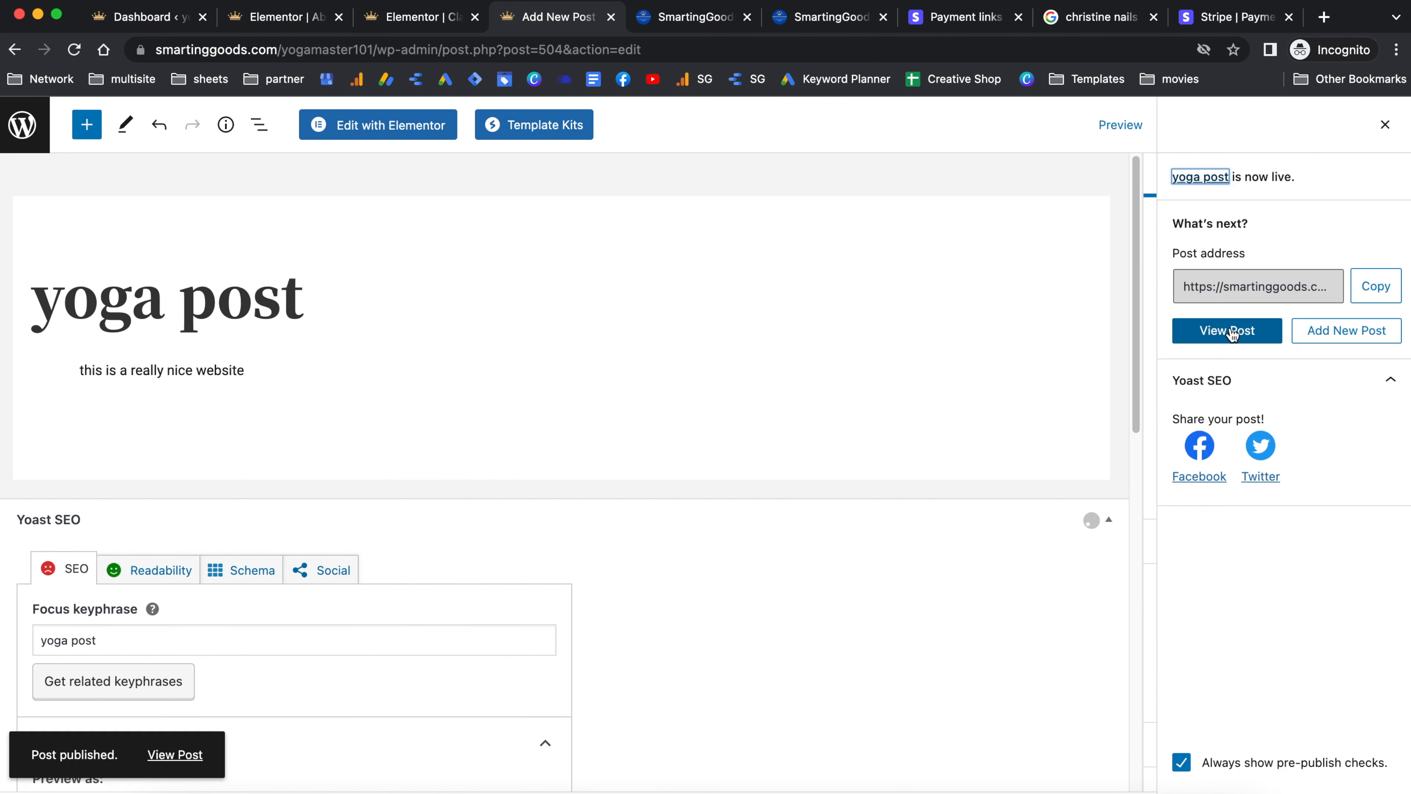
left_click(1228, 330)
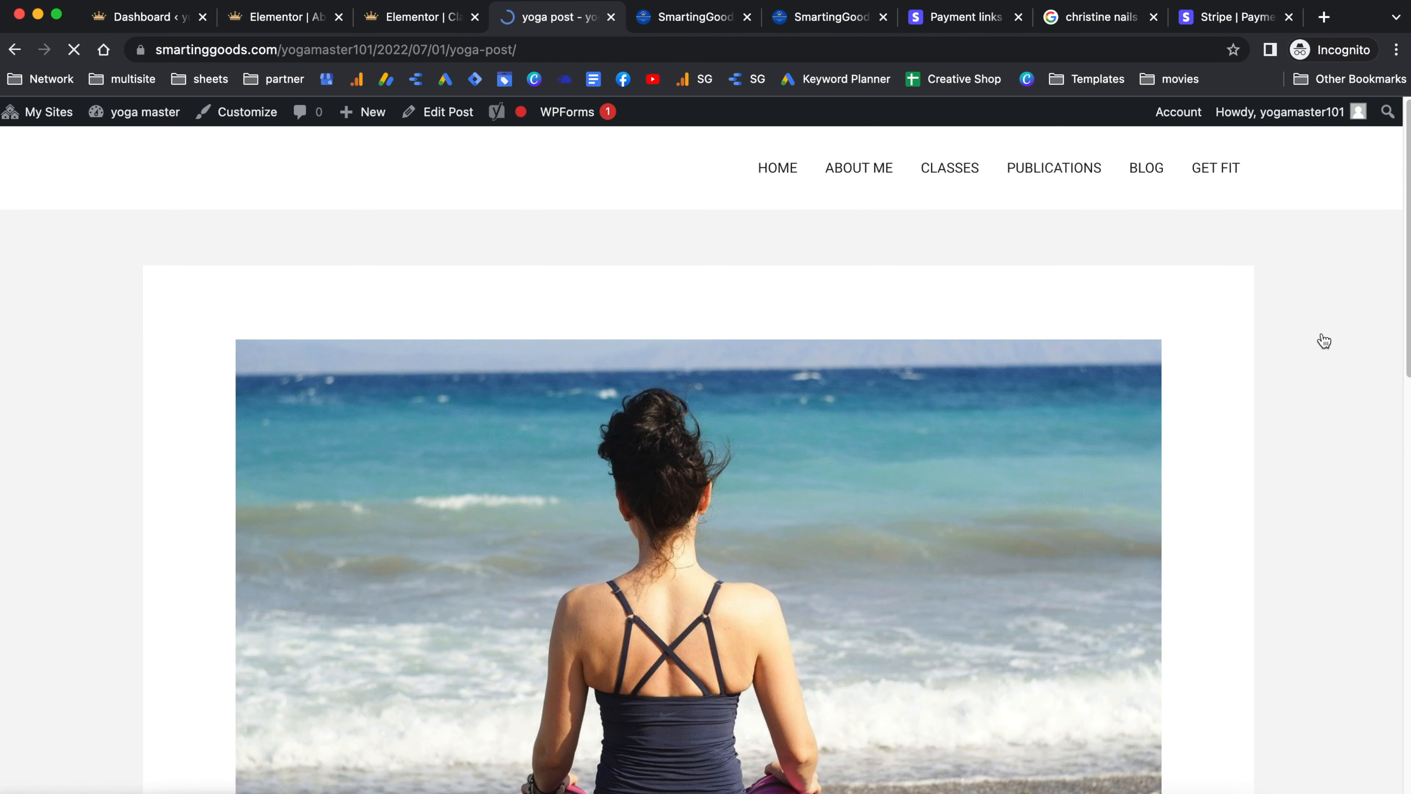
scroll(817, 406, "down", 8)
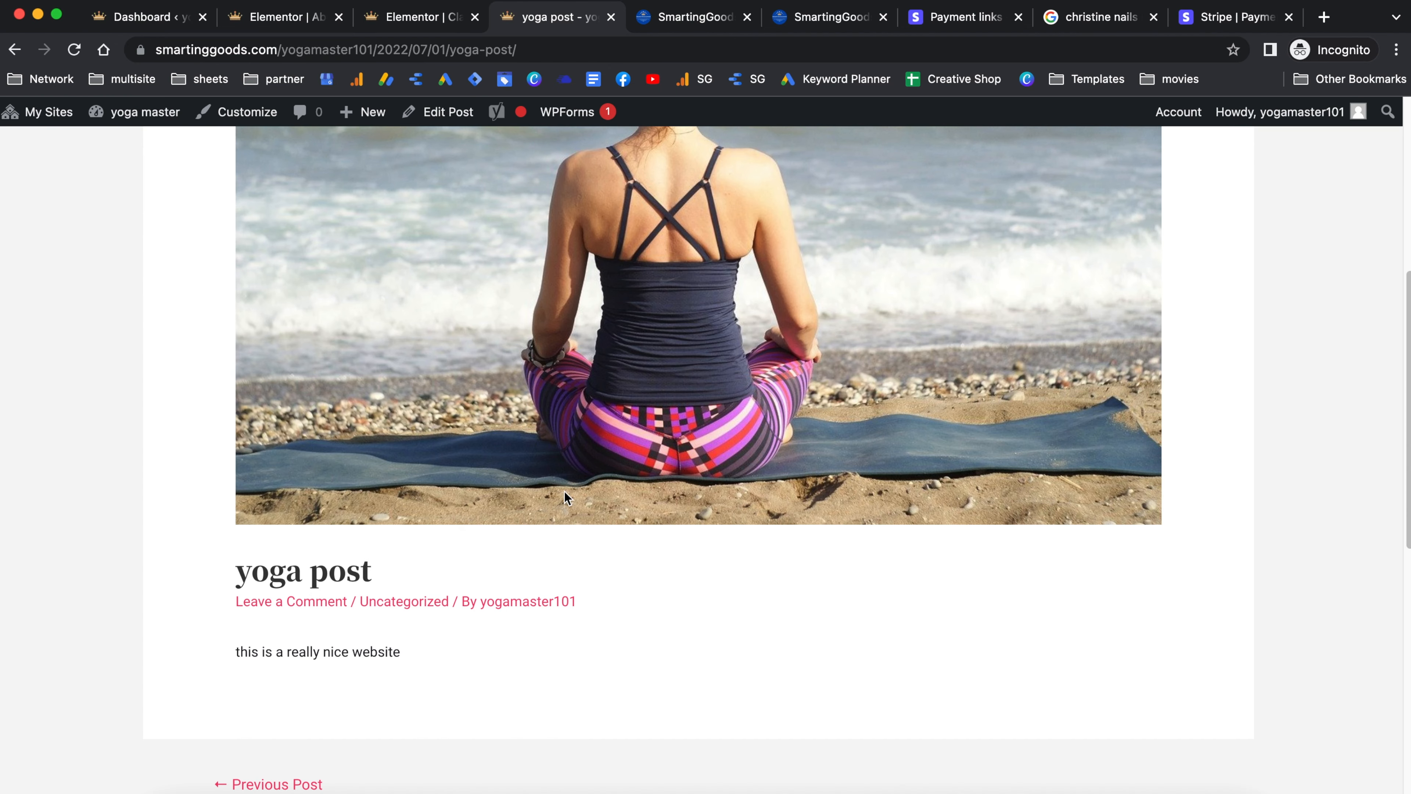
scroll(564, 492, "up", 8)
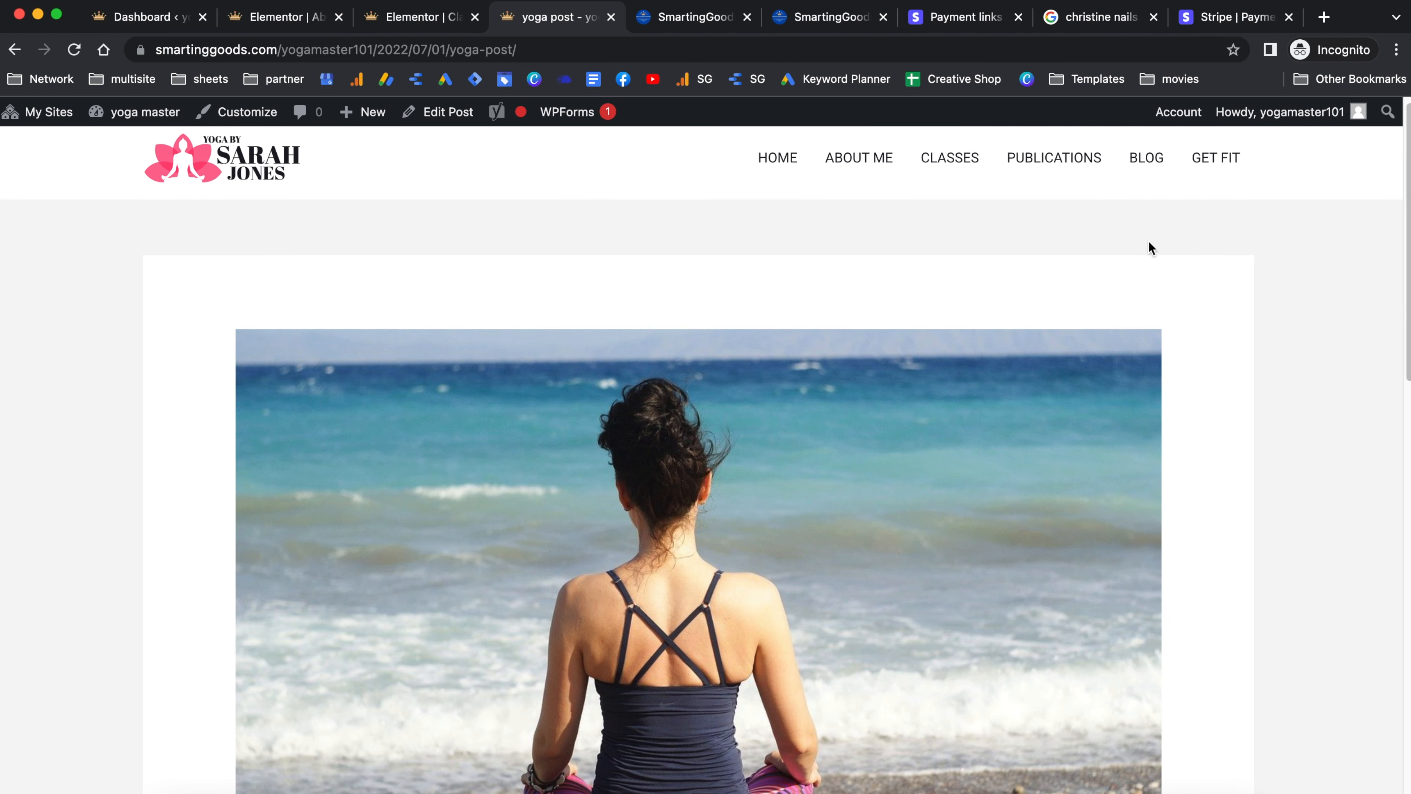
Check the new yoga post among the articles on the site's Blog page, and look over the home page
left_click(1146, 157)
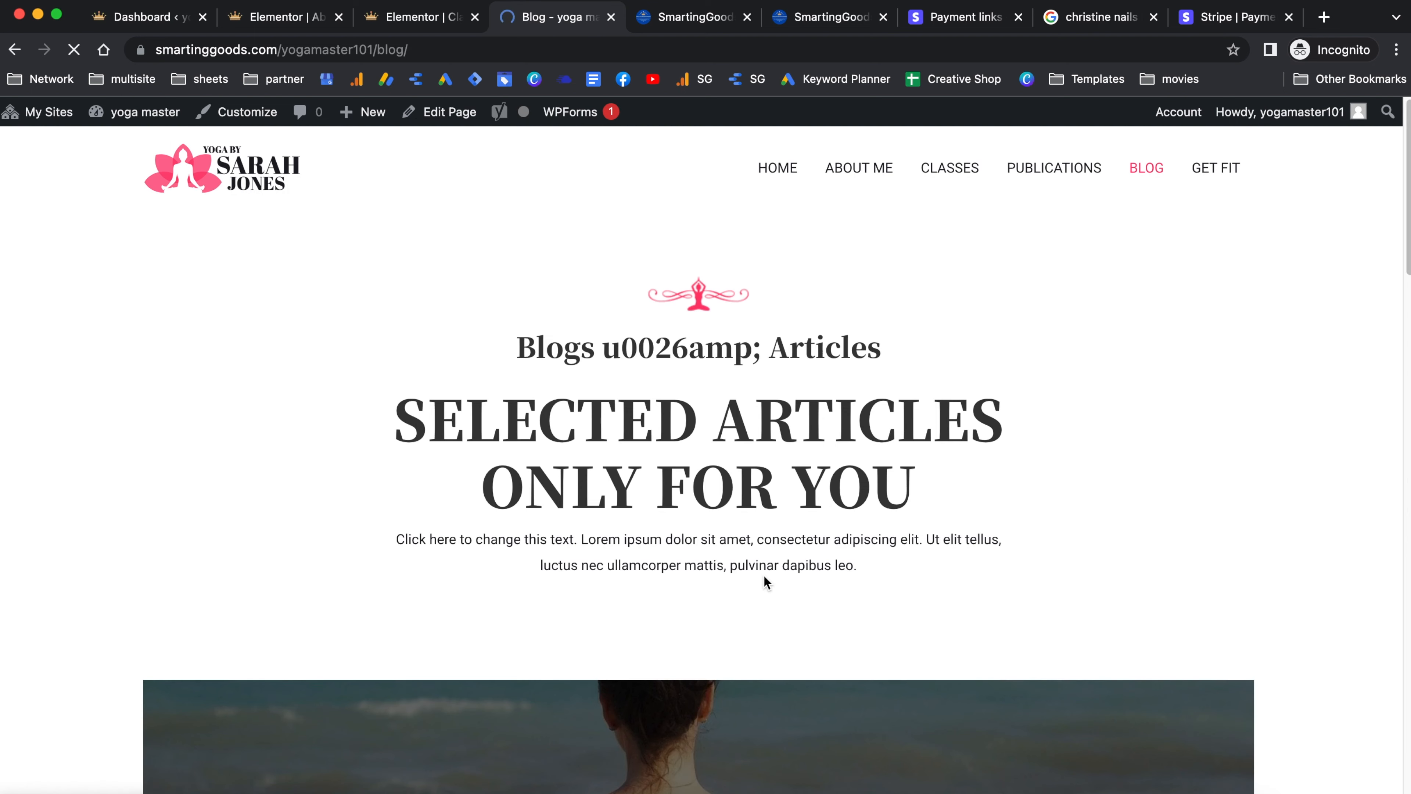
scroll(837, 505, "down", 8)
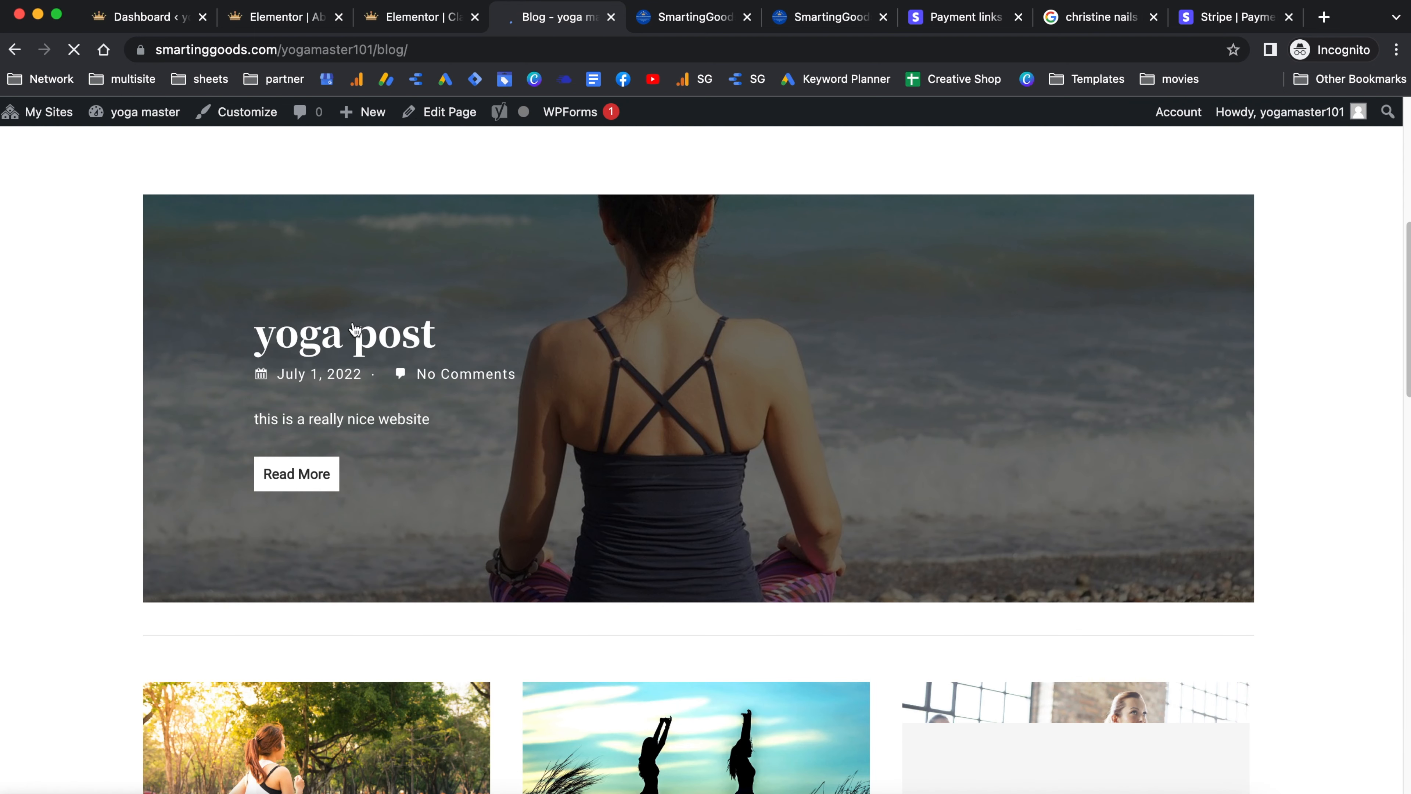
scroll(754, 381, "down", 1)
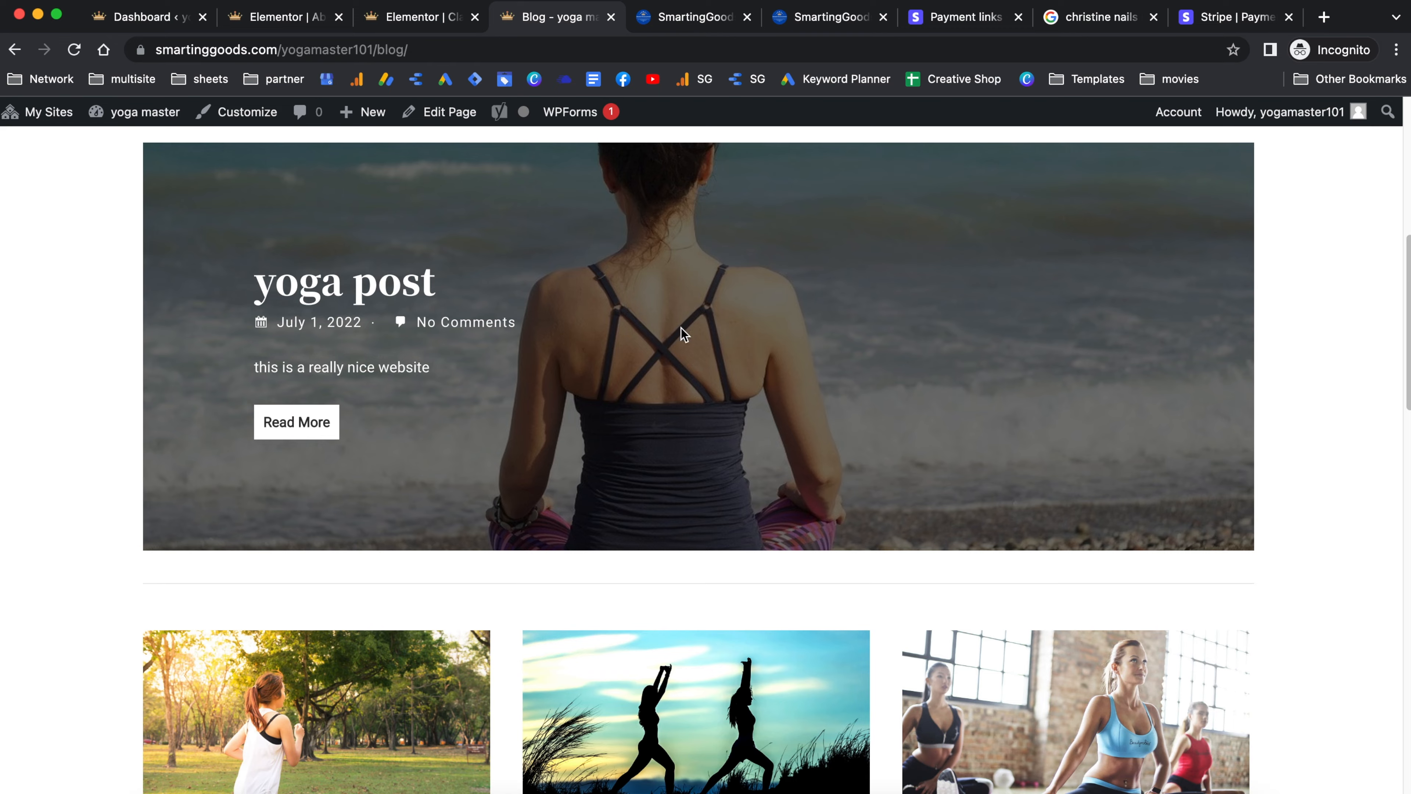
scroll(683, 334, "down", 20)
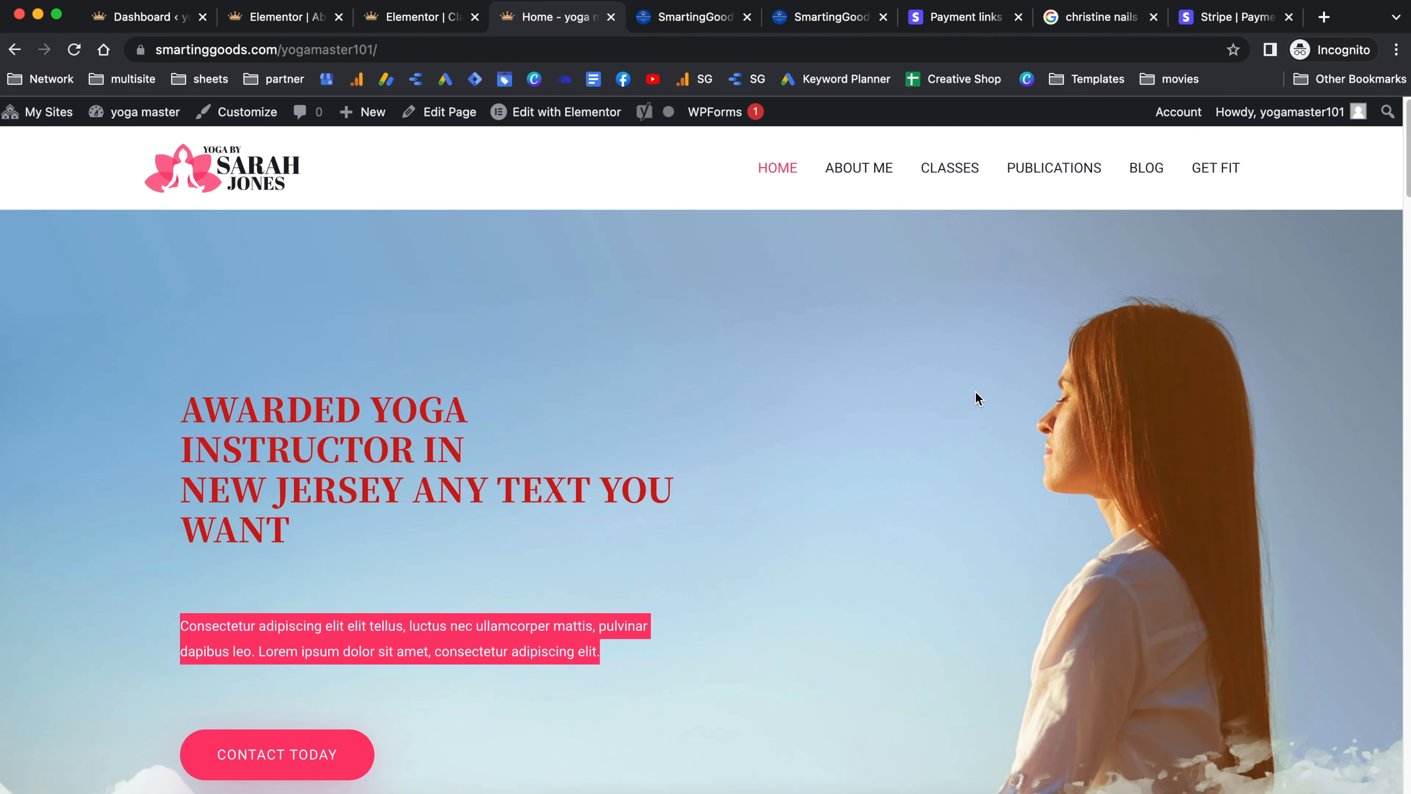
scroll(395, 448, "down", 2)
left_click(396, 448)
scroll(396, 448, "down", 9)
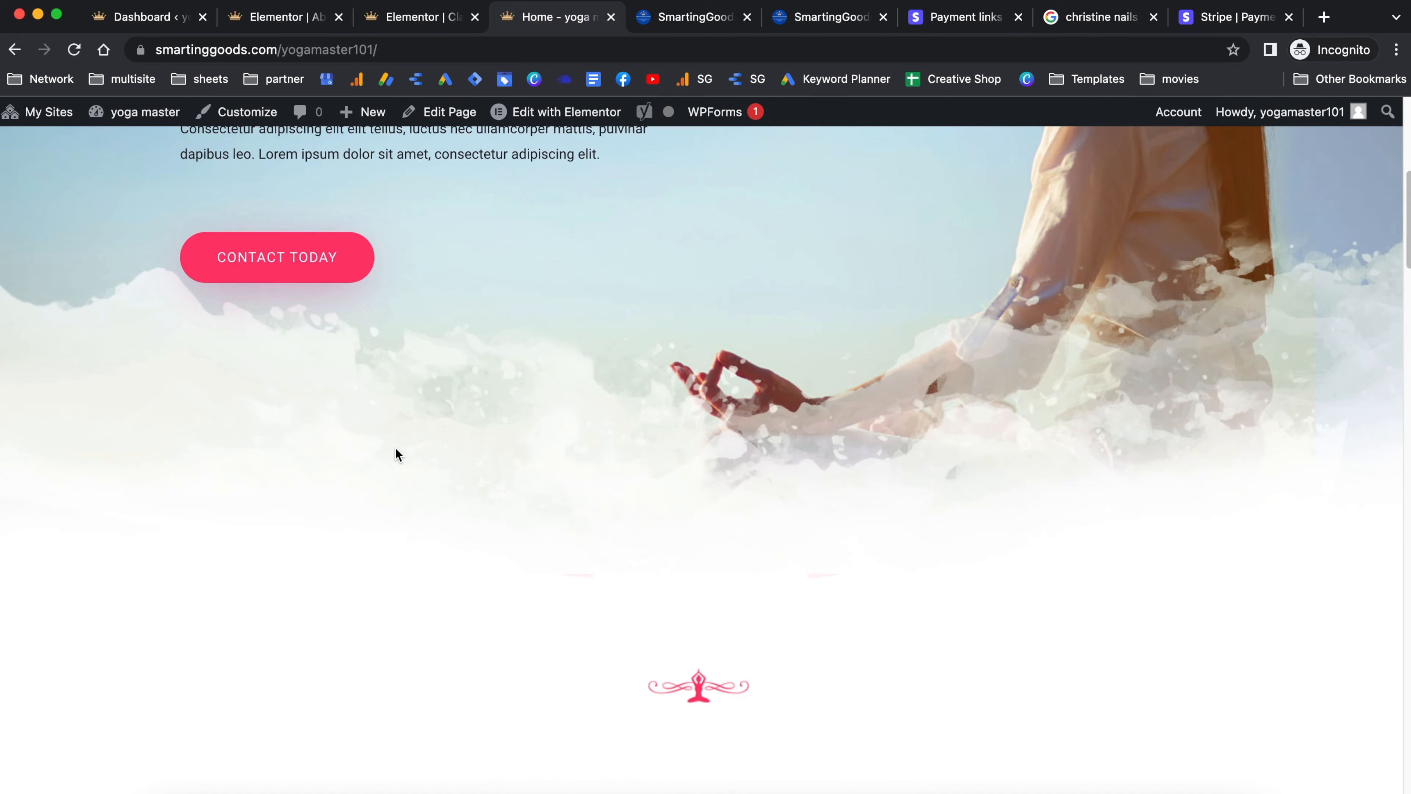
scroll(537, 474, "down", 8)
scroll(549, 440, "up", 5)
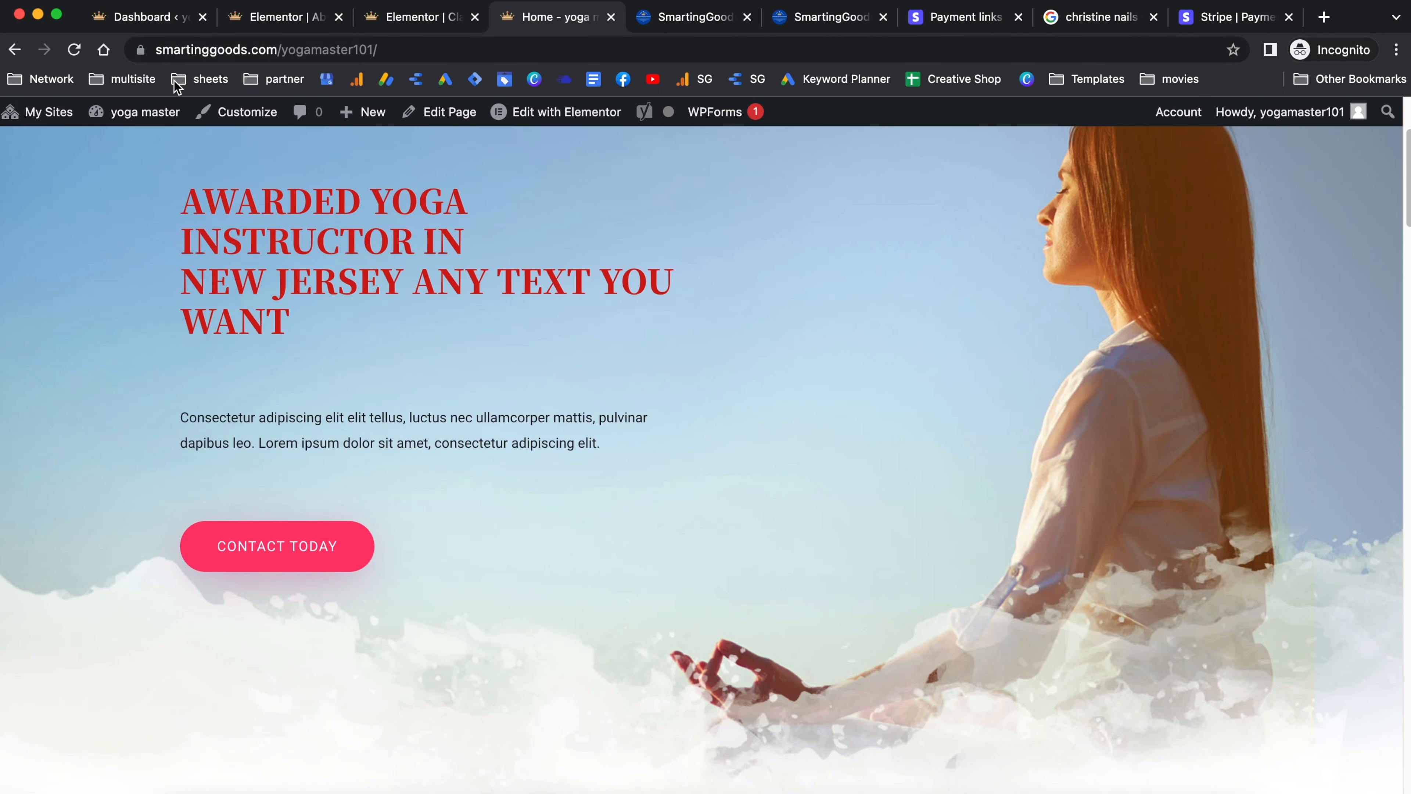
In the site's Reading Settings, turn off "Discourage search engines from indexing this site" and save the changes
mouse_move(142, 110)
left_click(131, 142)
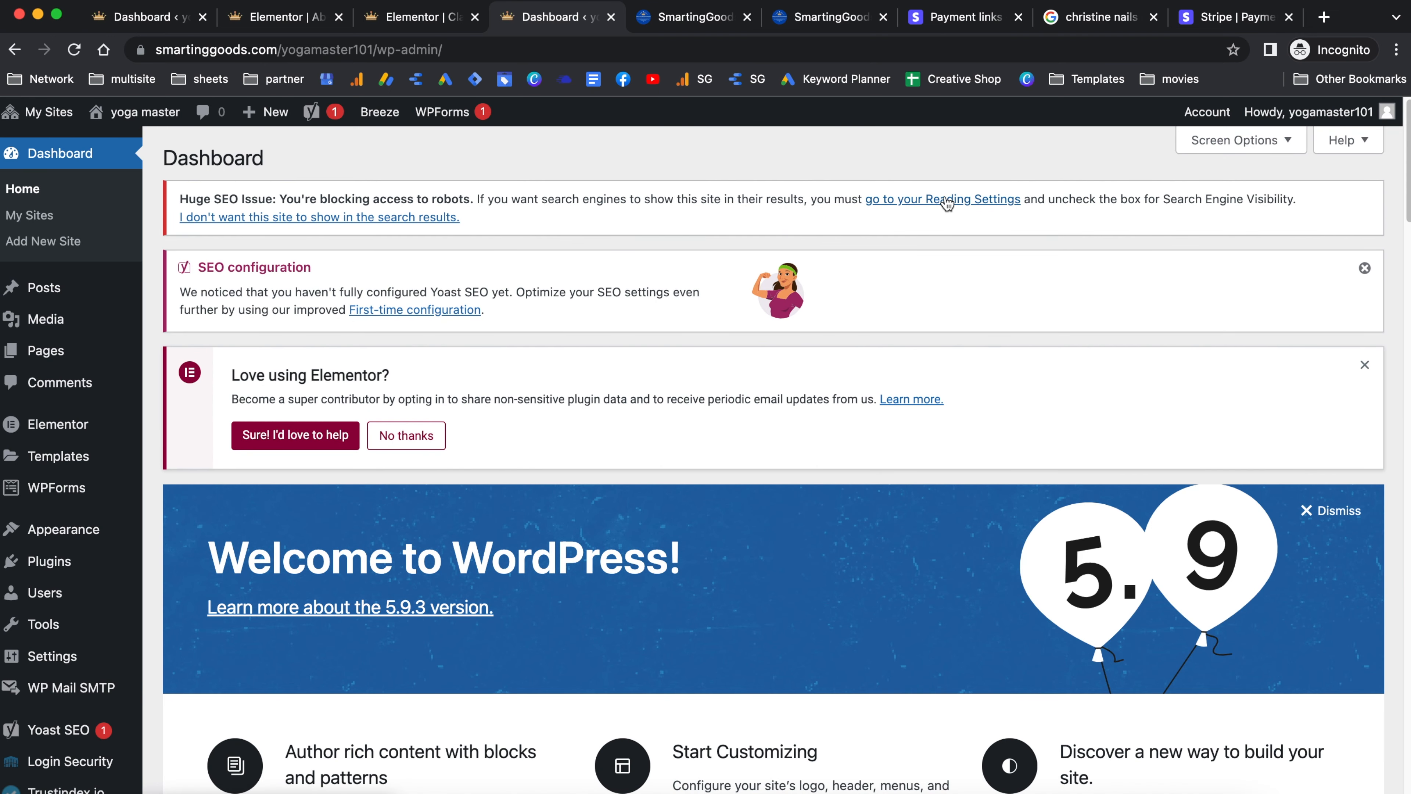
left_click(944, 202)
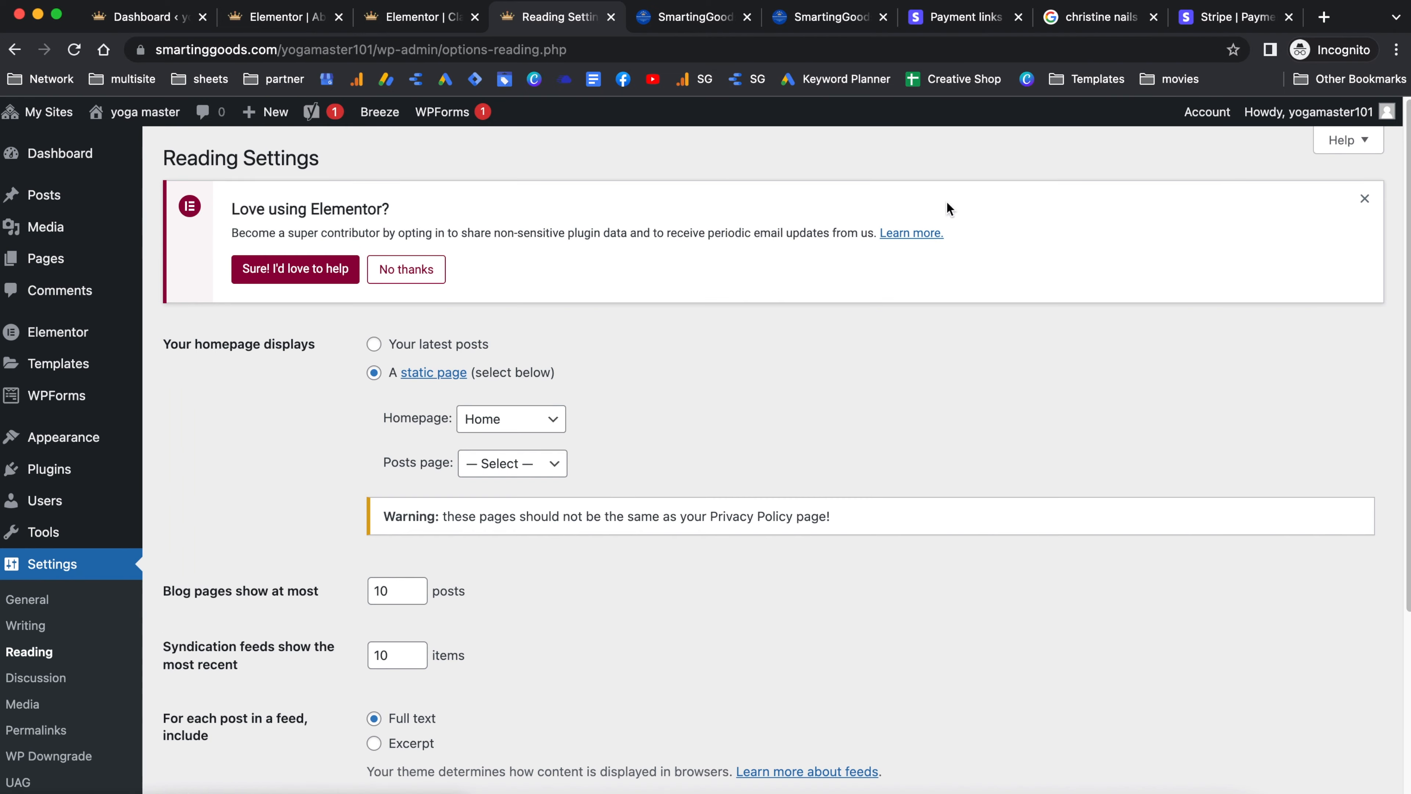
scroll(633, 394, "down", 5)
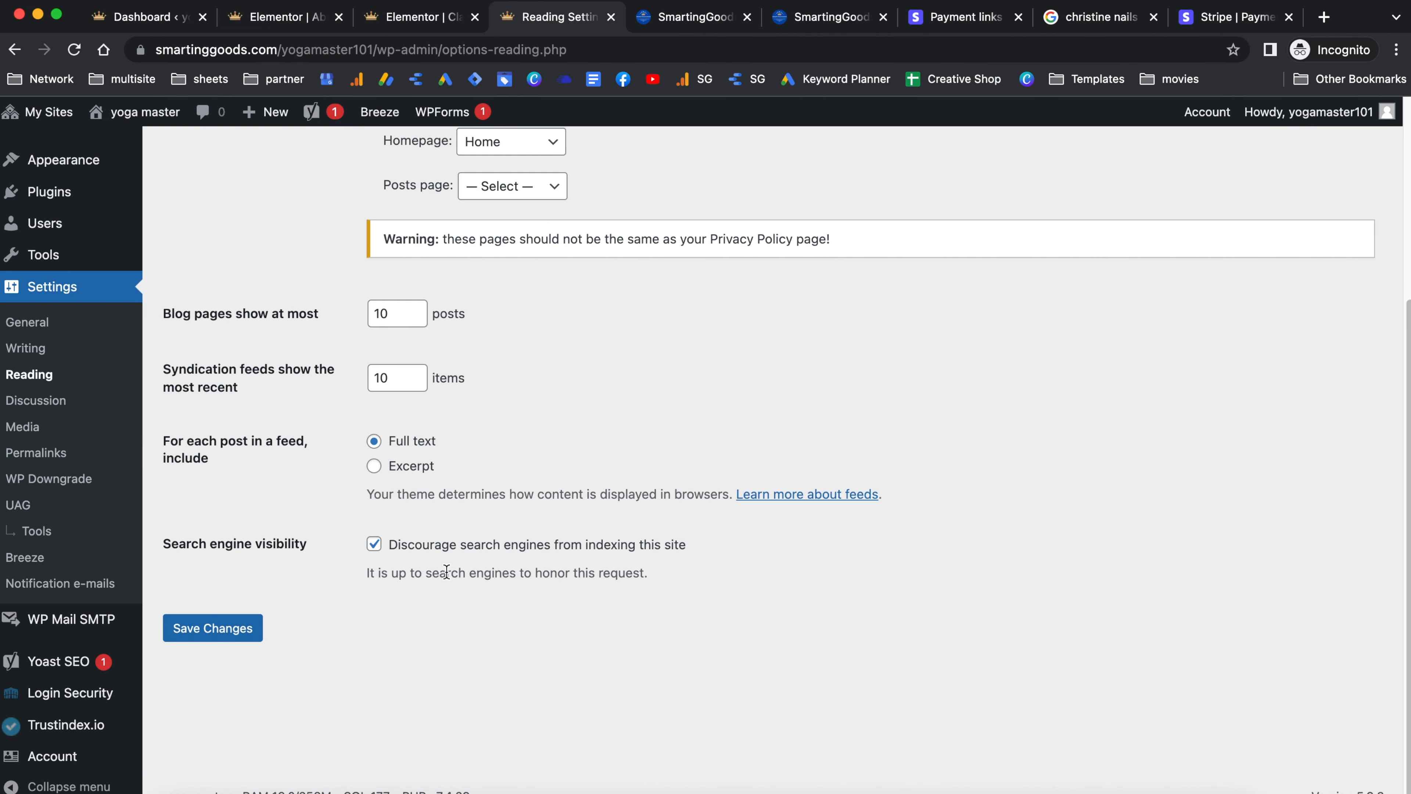
left_click(375, 547)
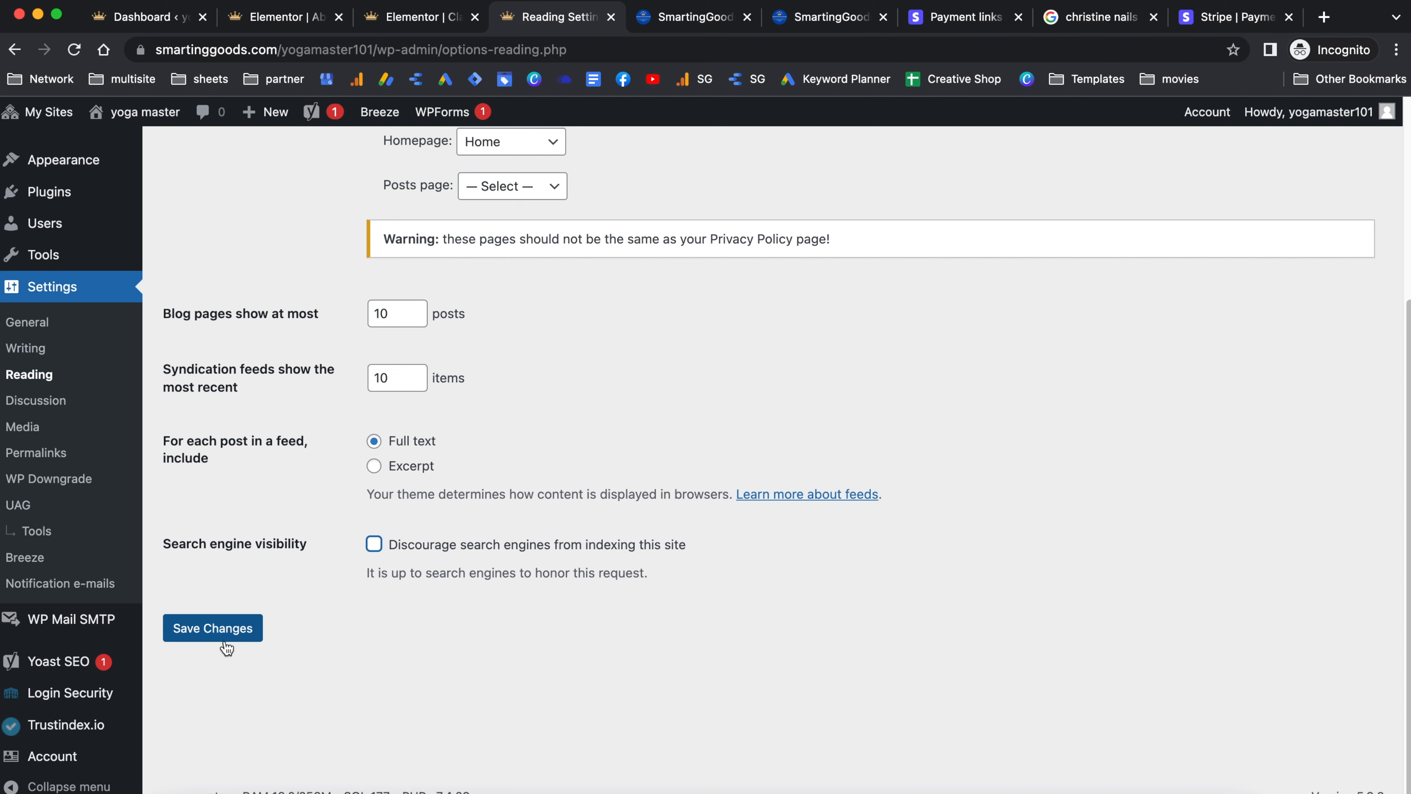
left_click(217, 629)
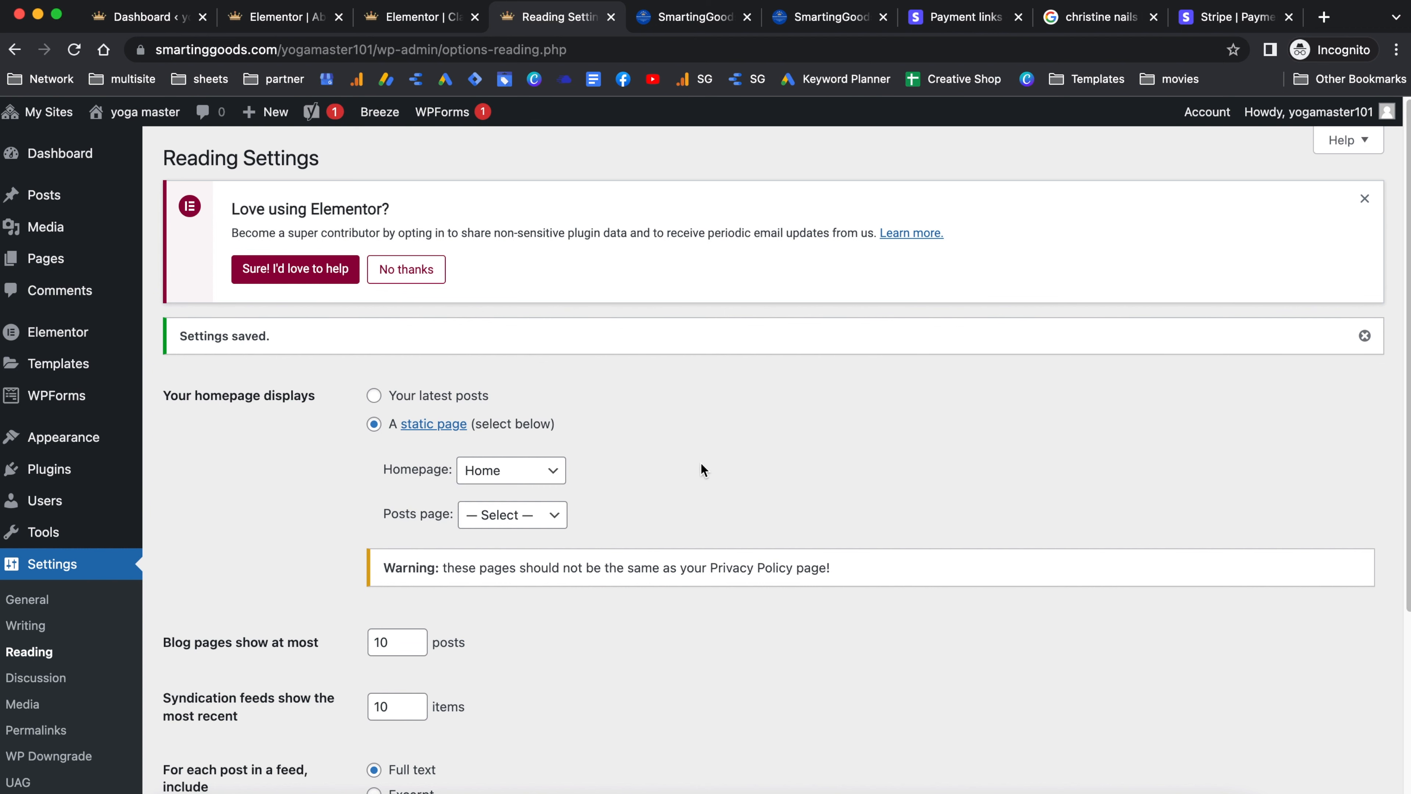
Activate the Site Kit by Google plugin and start its setup
left_click(40, 471)
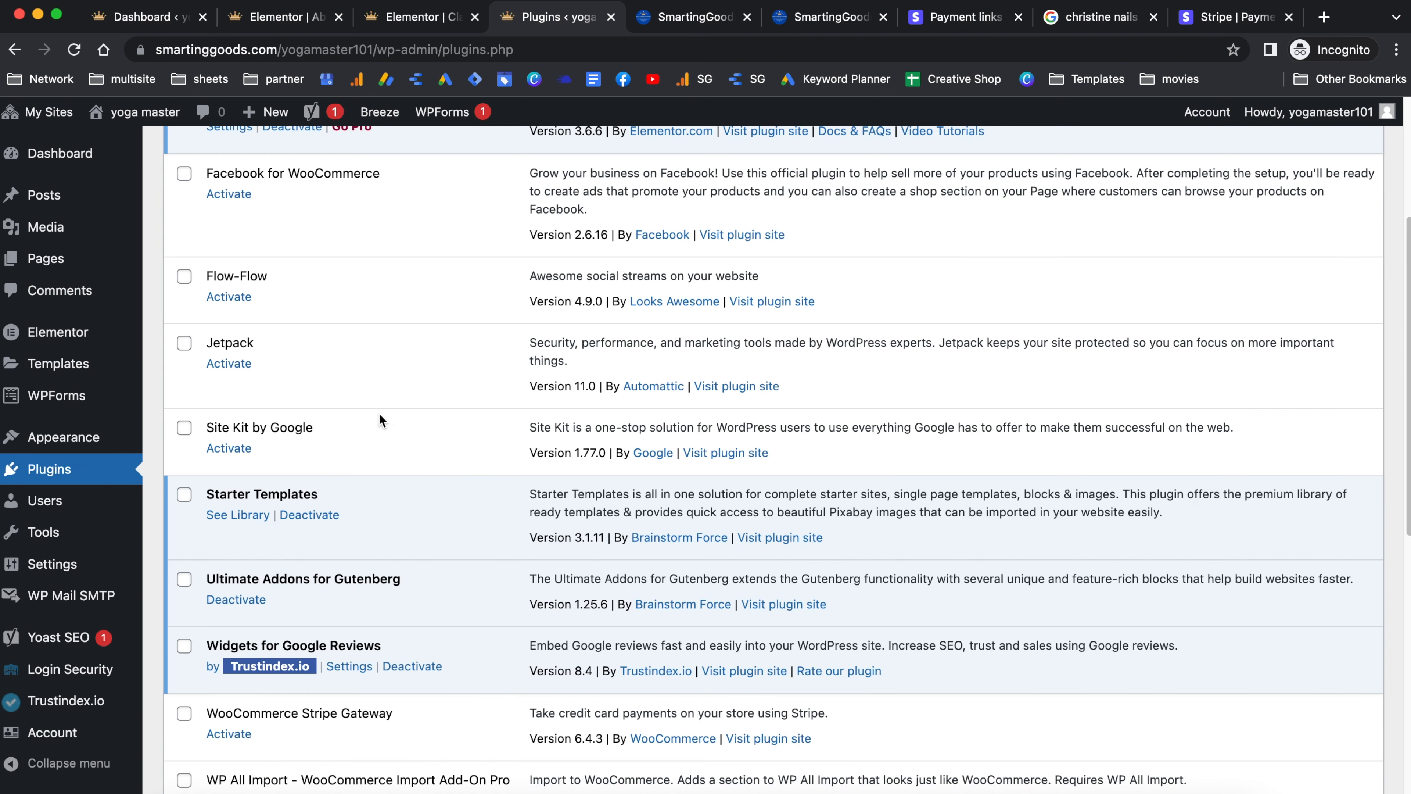
left_click(240, 451)
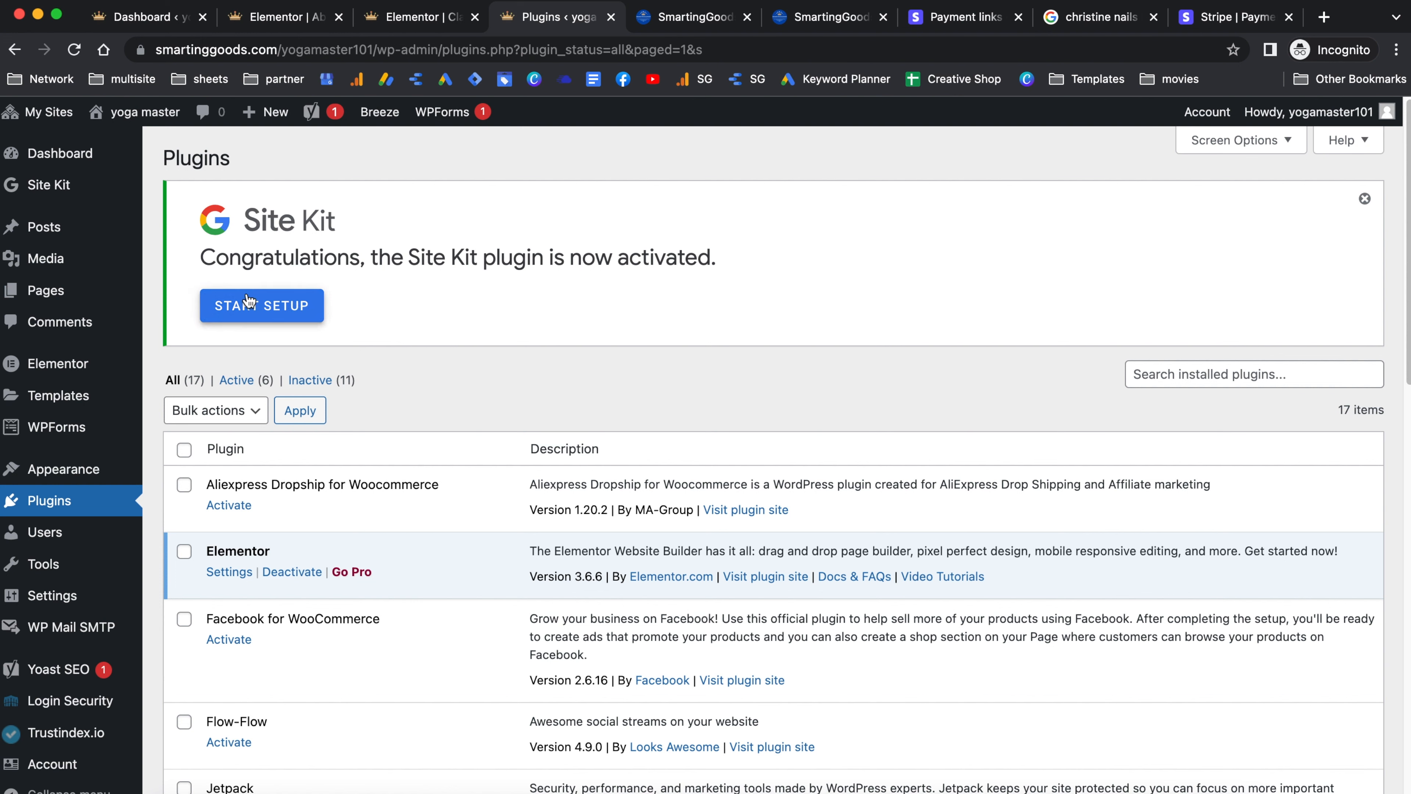
left_click(263, 311)
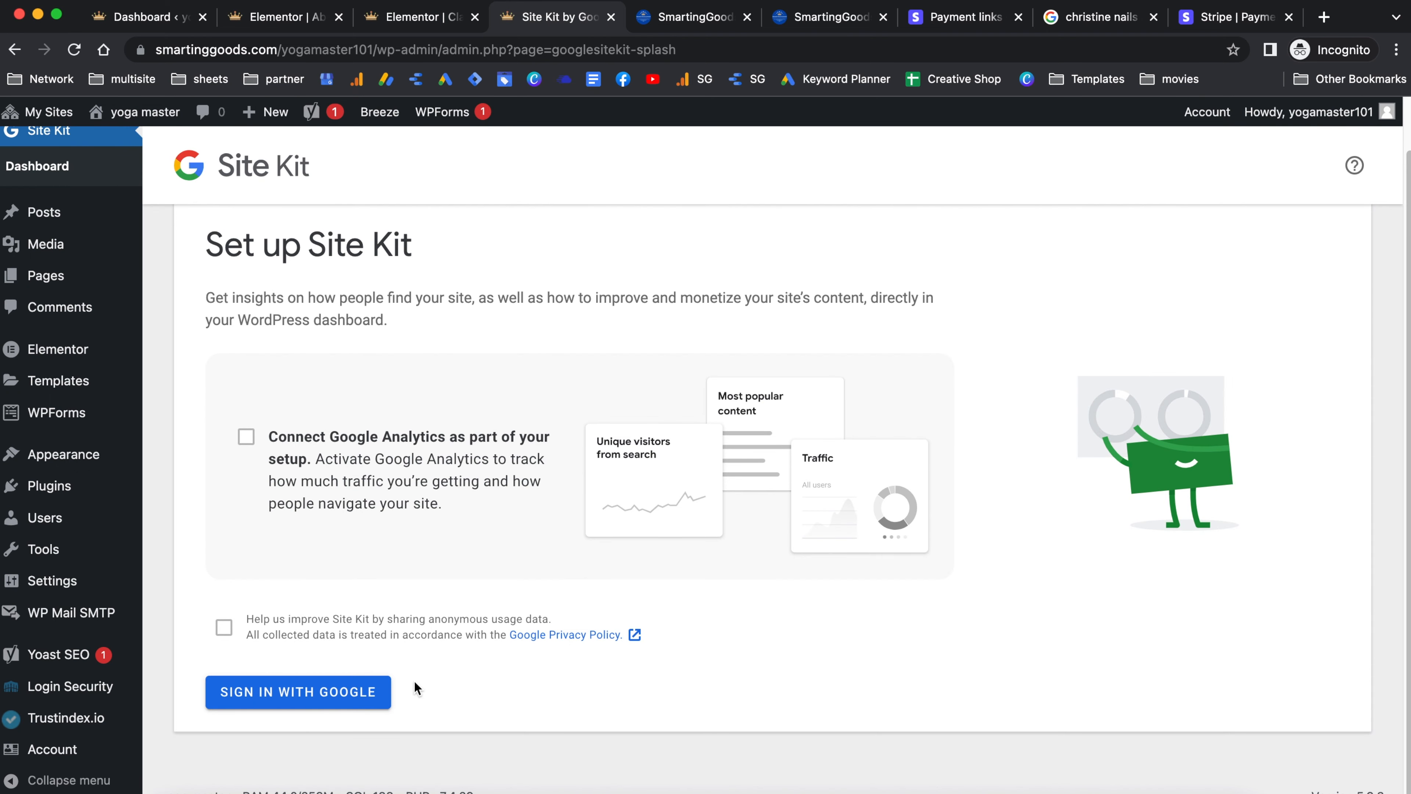
Complete the Site Kit setup with a Google account: grant access, verify site ownership, allow dashboard metrics and set up Search Console
left_click(280, 689)
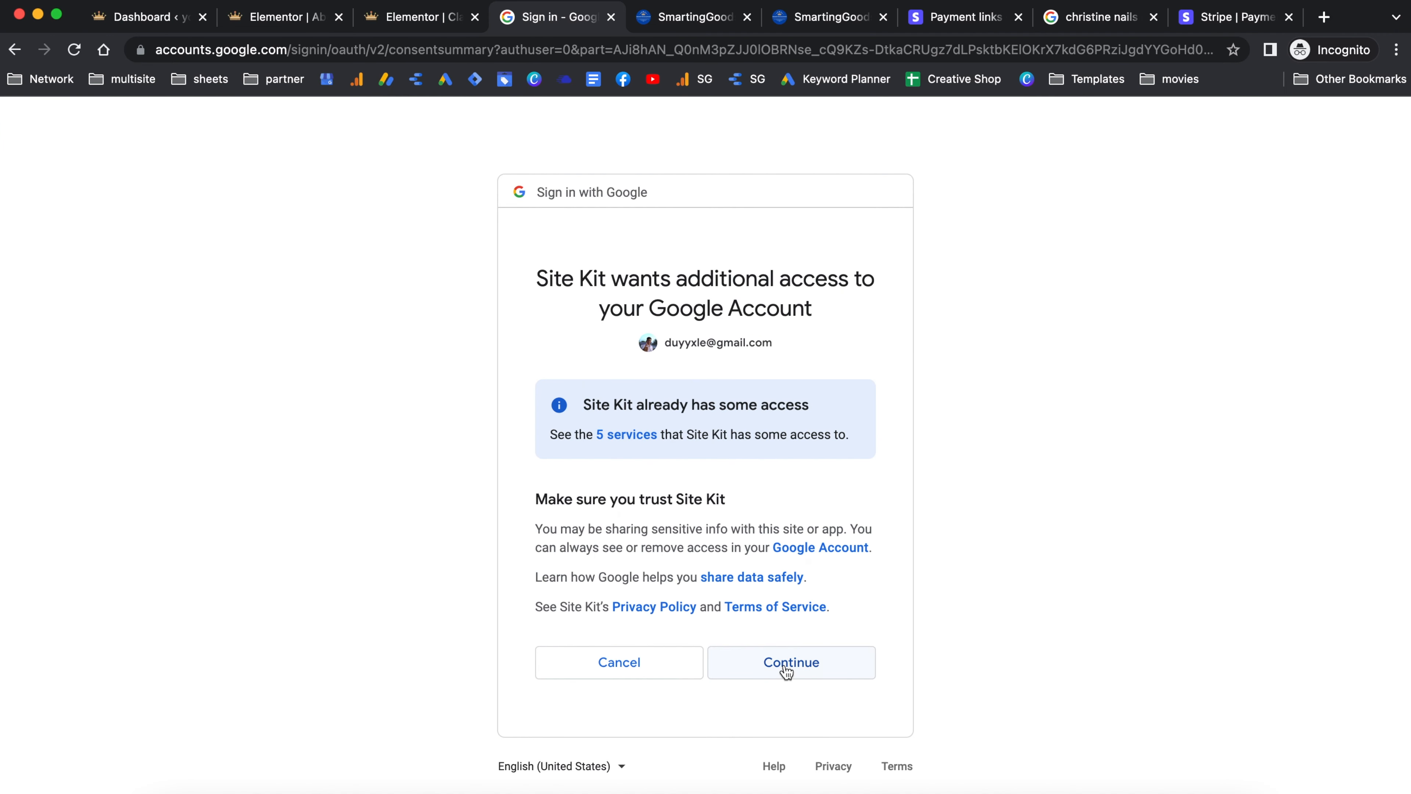
left_click(787, 671)
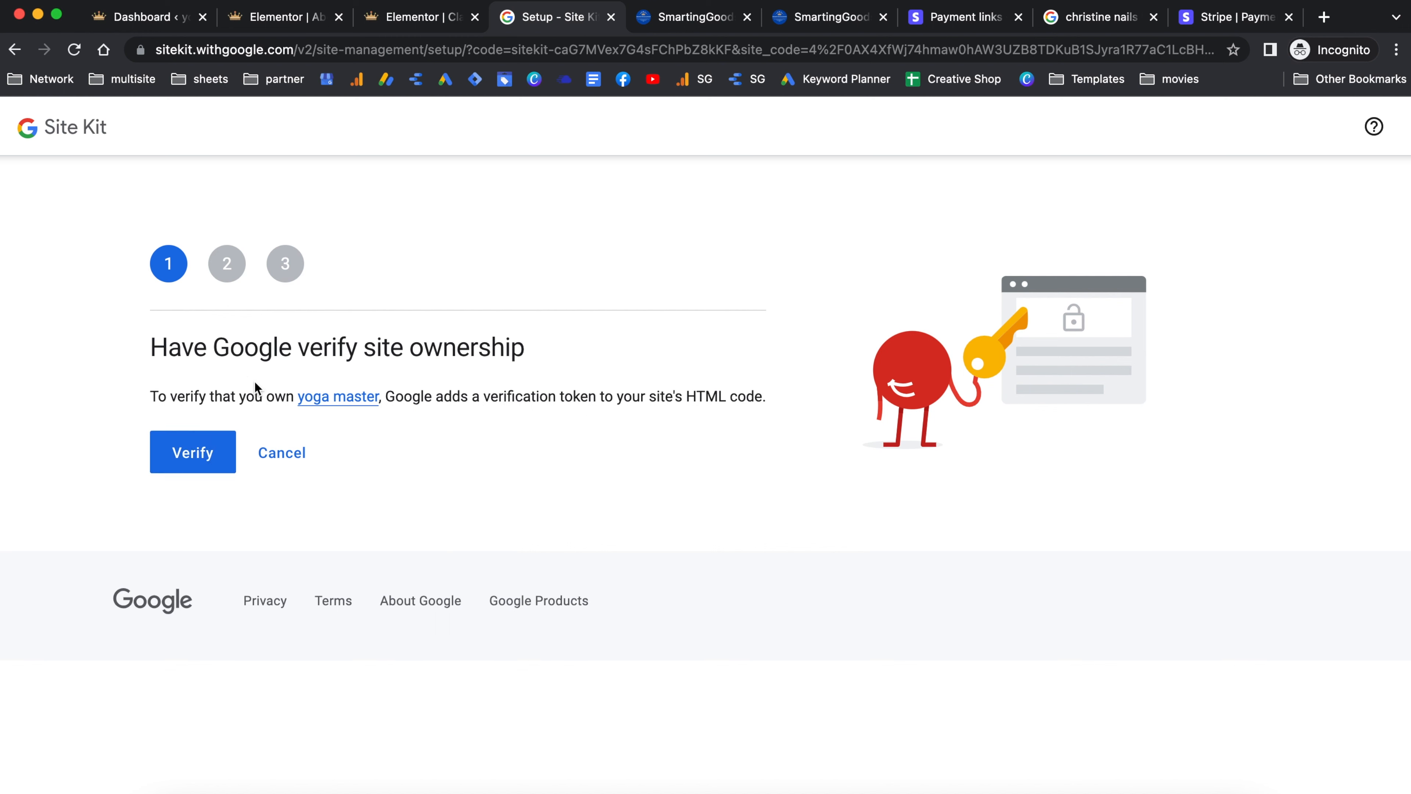
left_click(221, 449)
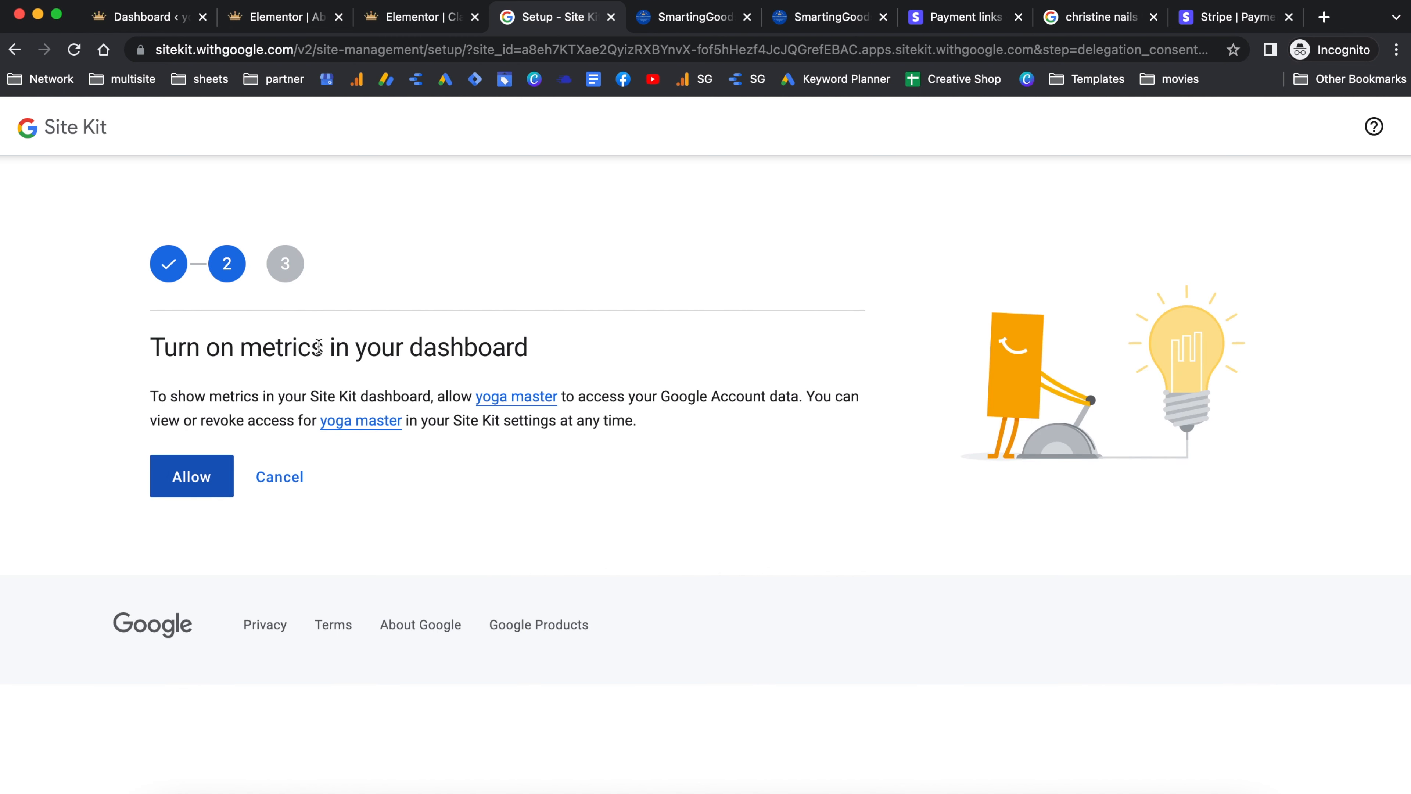
left_click(219, 471)
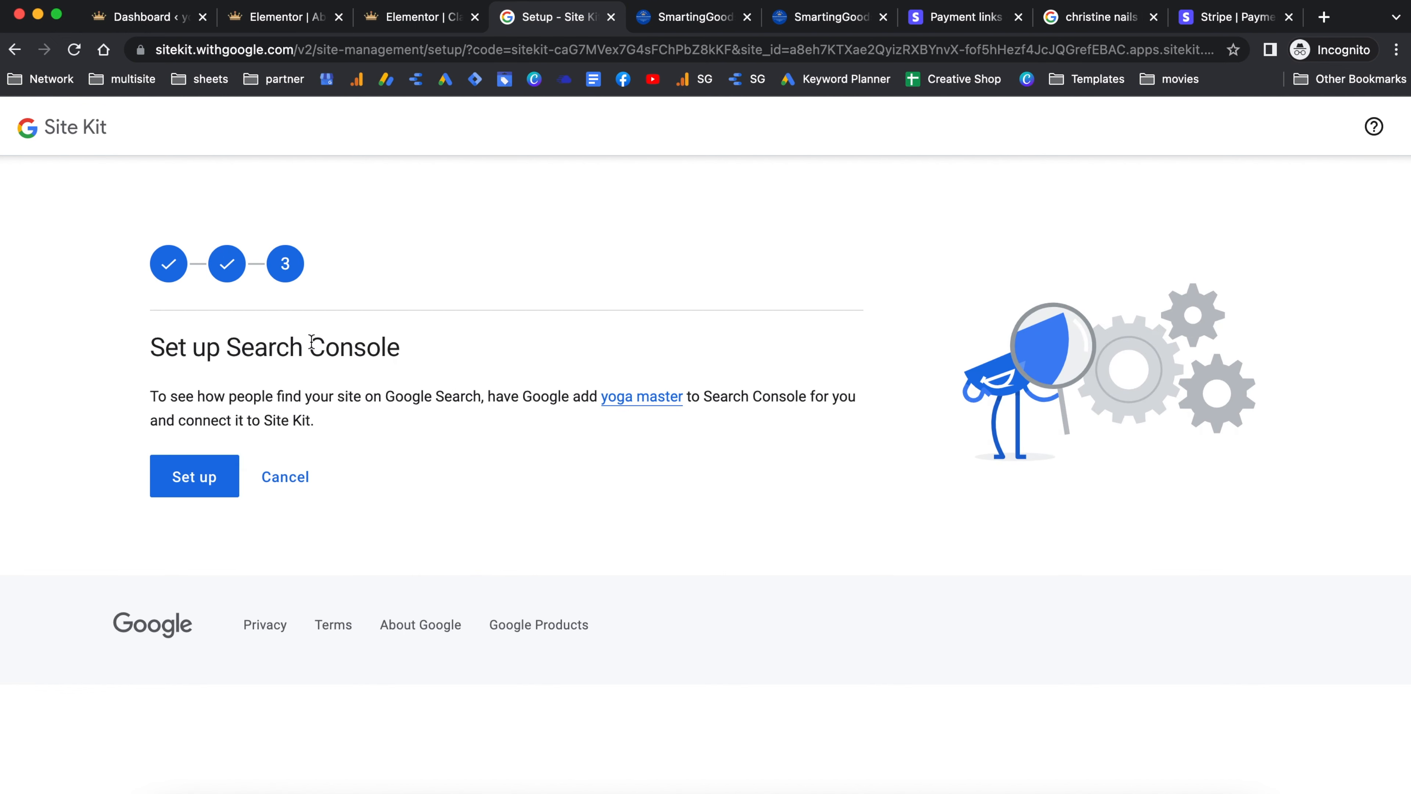
left_click(197, 477)
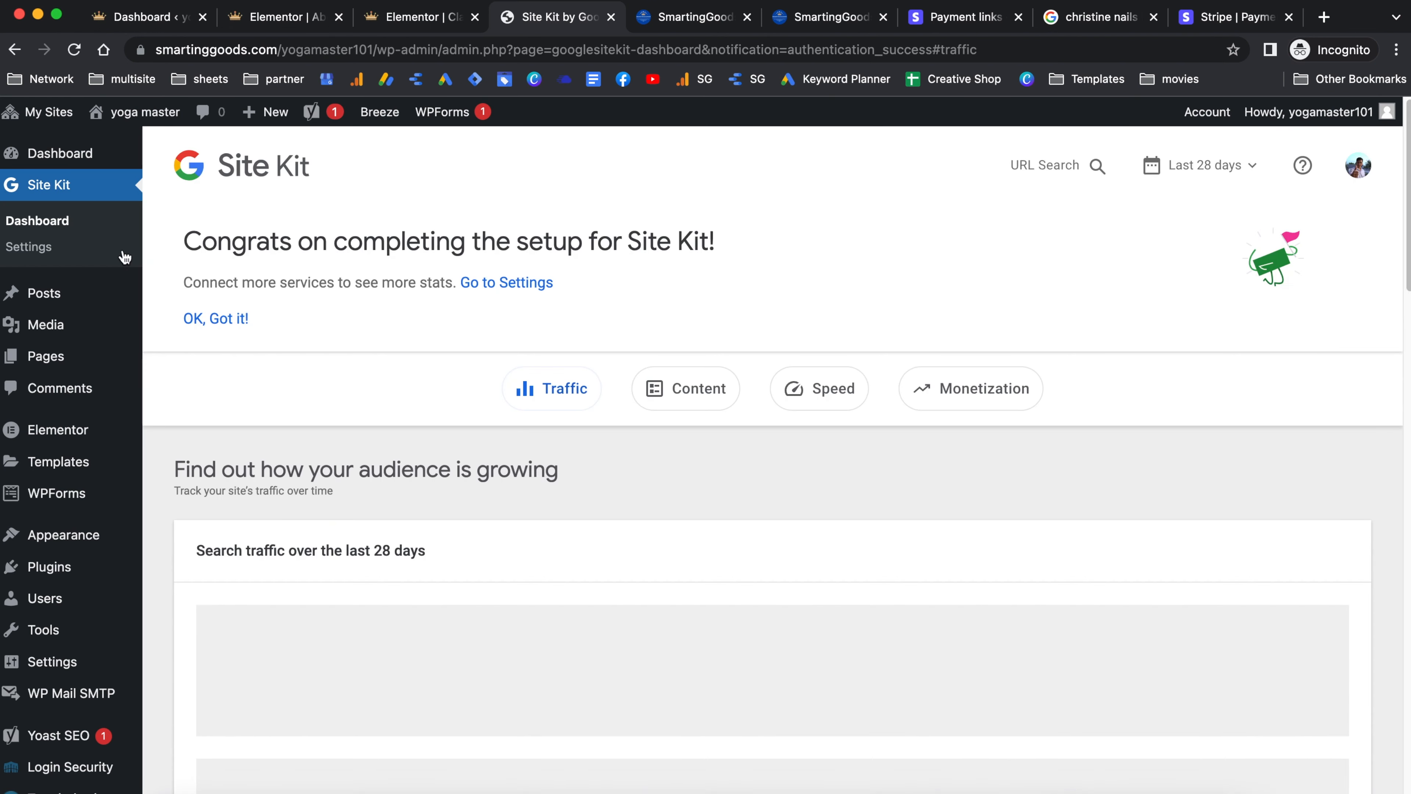
Examine the traffic, content and speed sections of the Site Kit dashboard
scroll(363, 456, "down", 2)
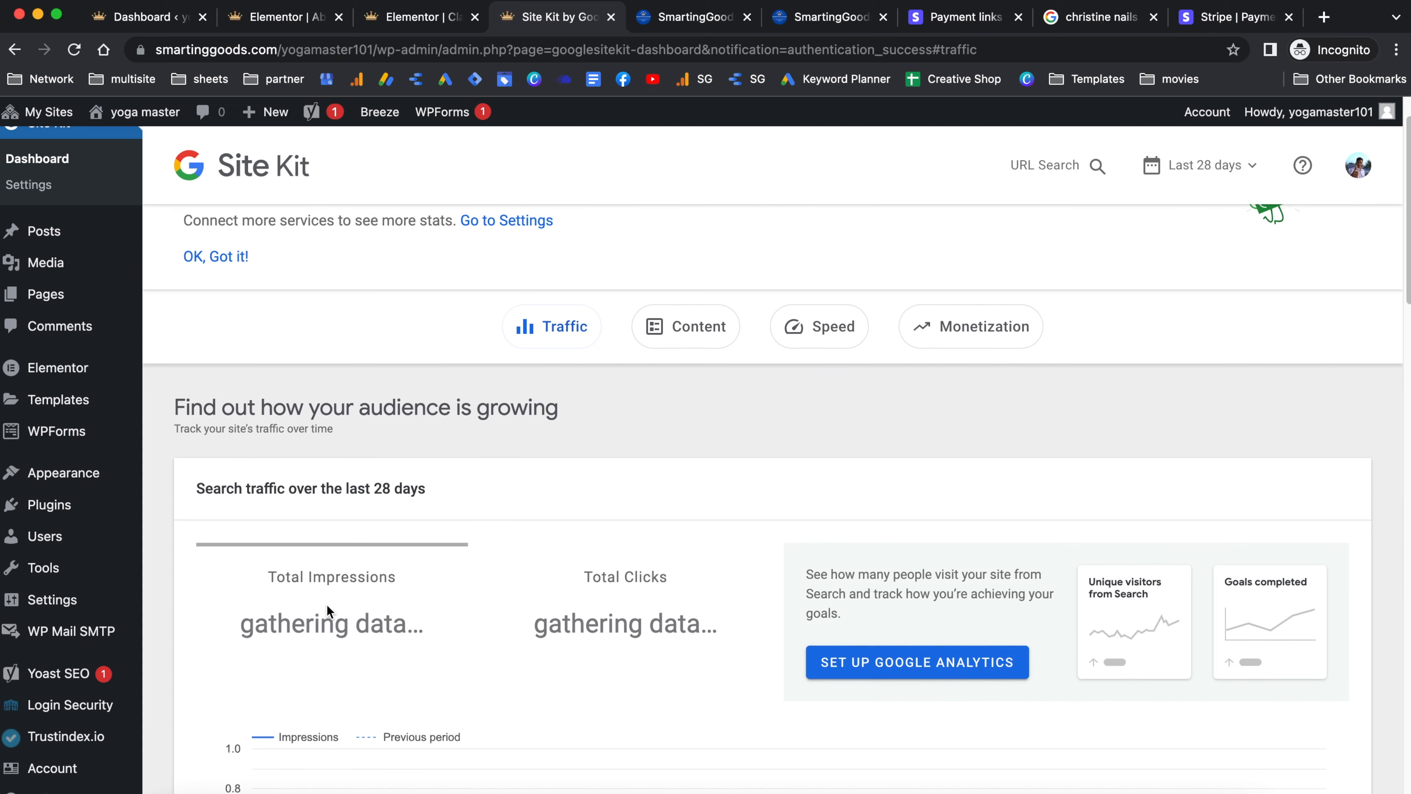
scroll(331, 589, "down", 2)
scroll(413, 534, "down", 3)
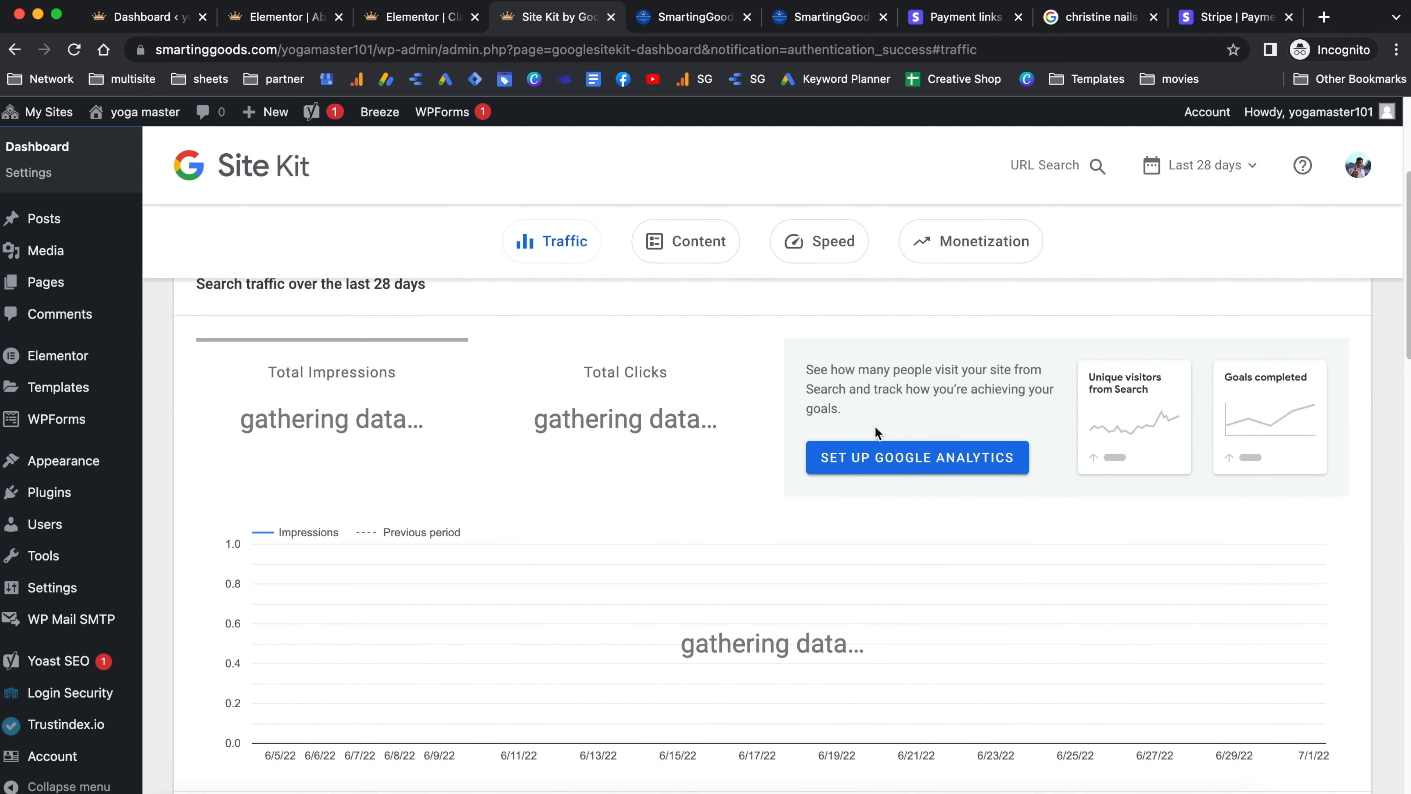
scroll(531, 532, "down", 10)
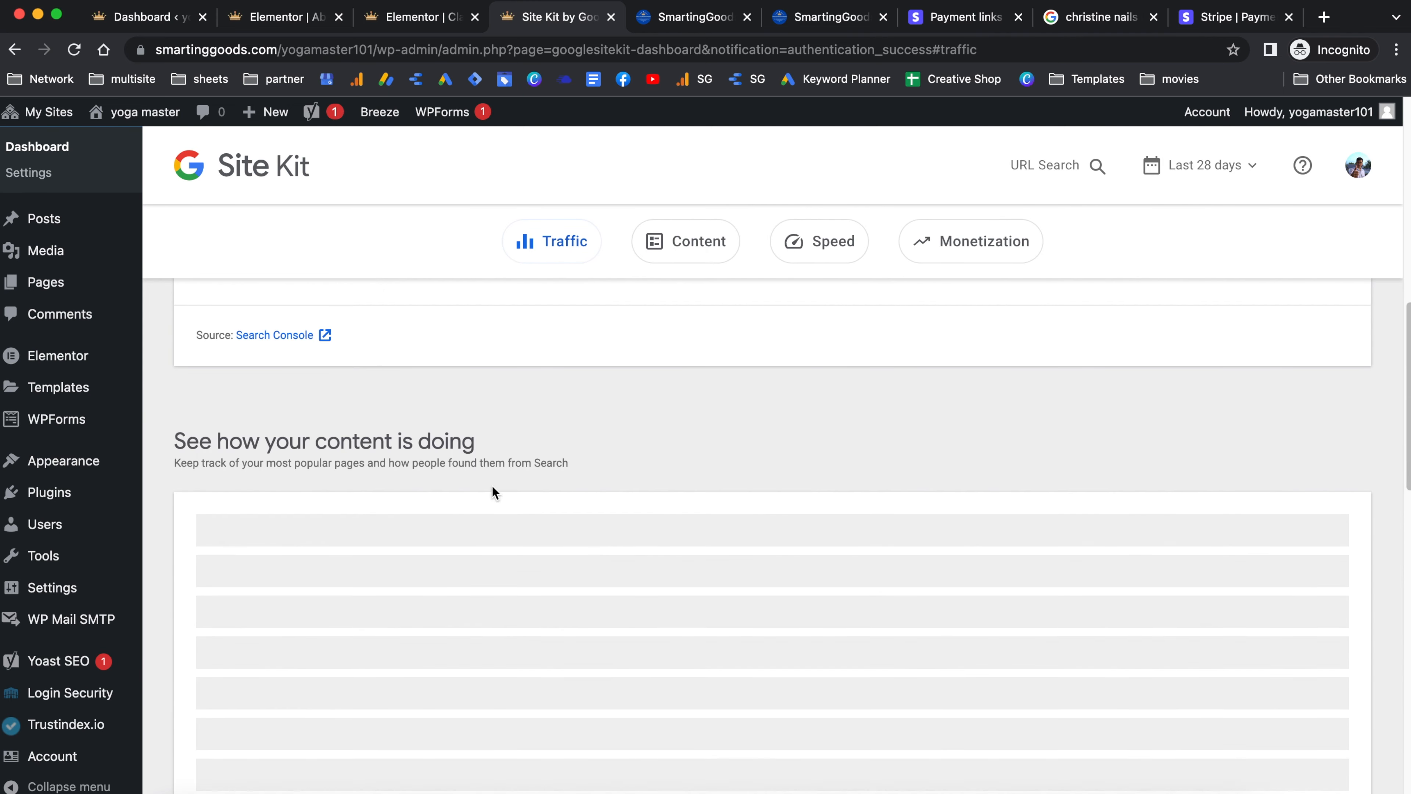
scroll(522, 445, "down", 5)
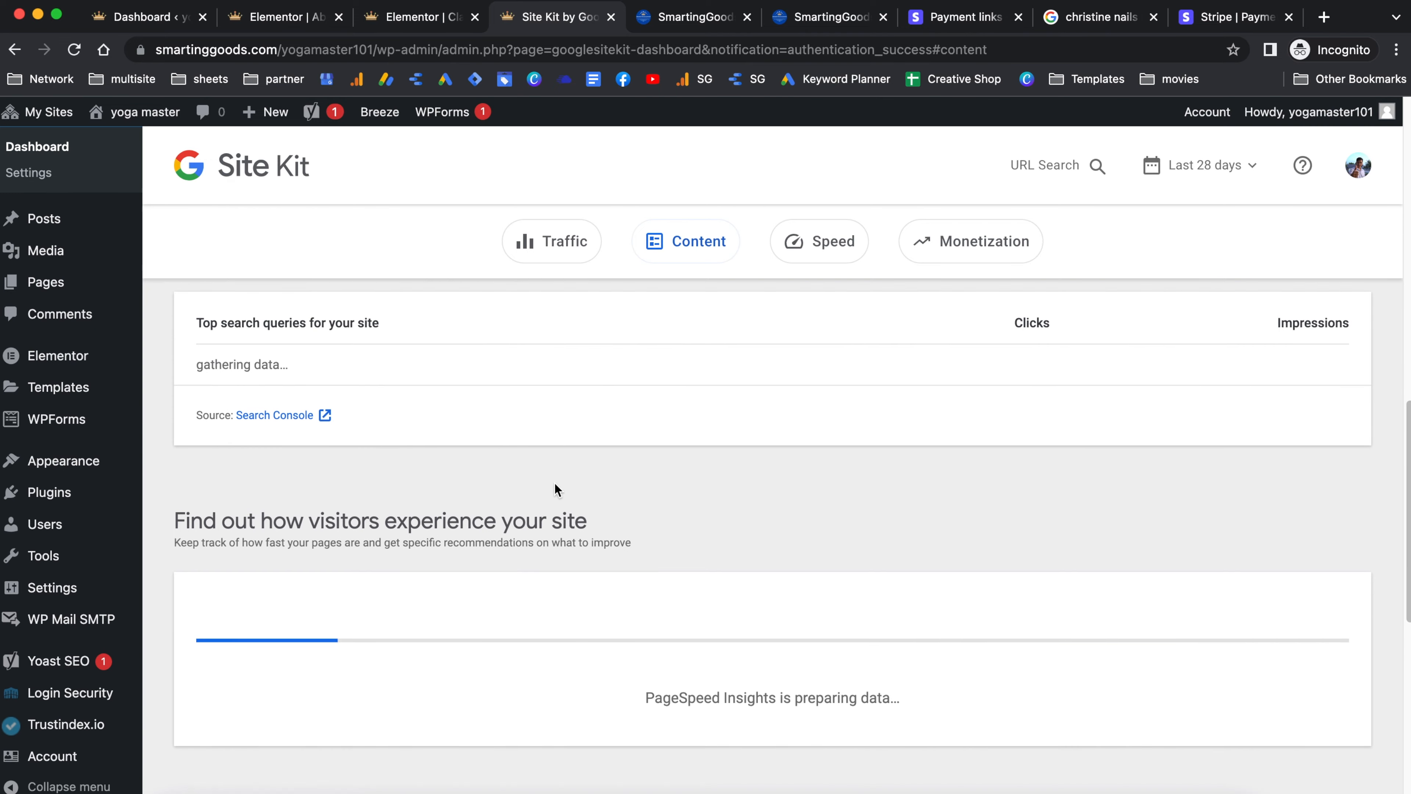
scroll(554, 483, "up", 15)
scroll(630, 511, "up", 5)
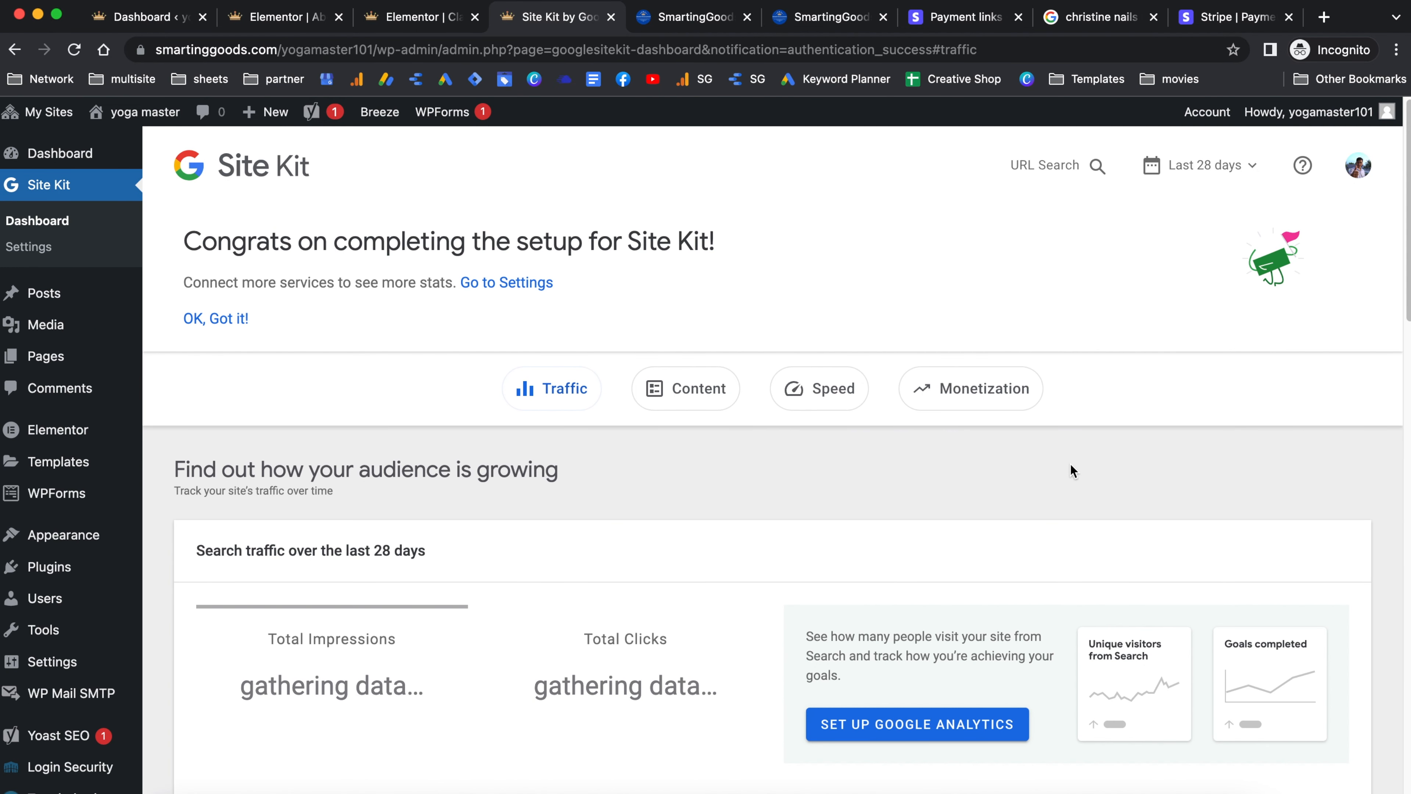
Review the site's home page from the hero banner down to the Numbers Speak section and back
scroll(1064, 454, "down", 10)
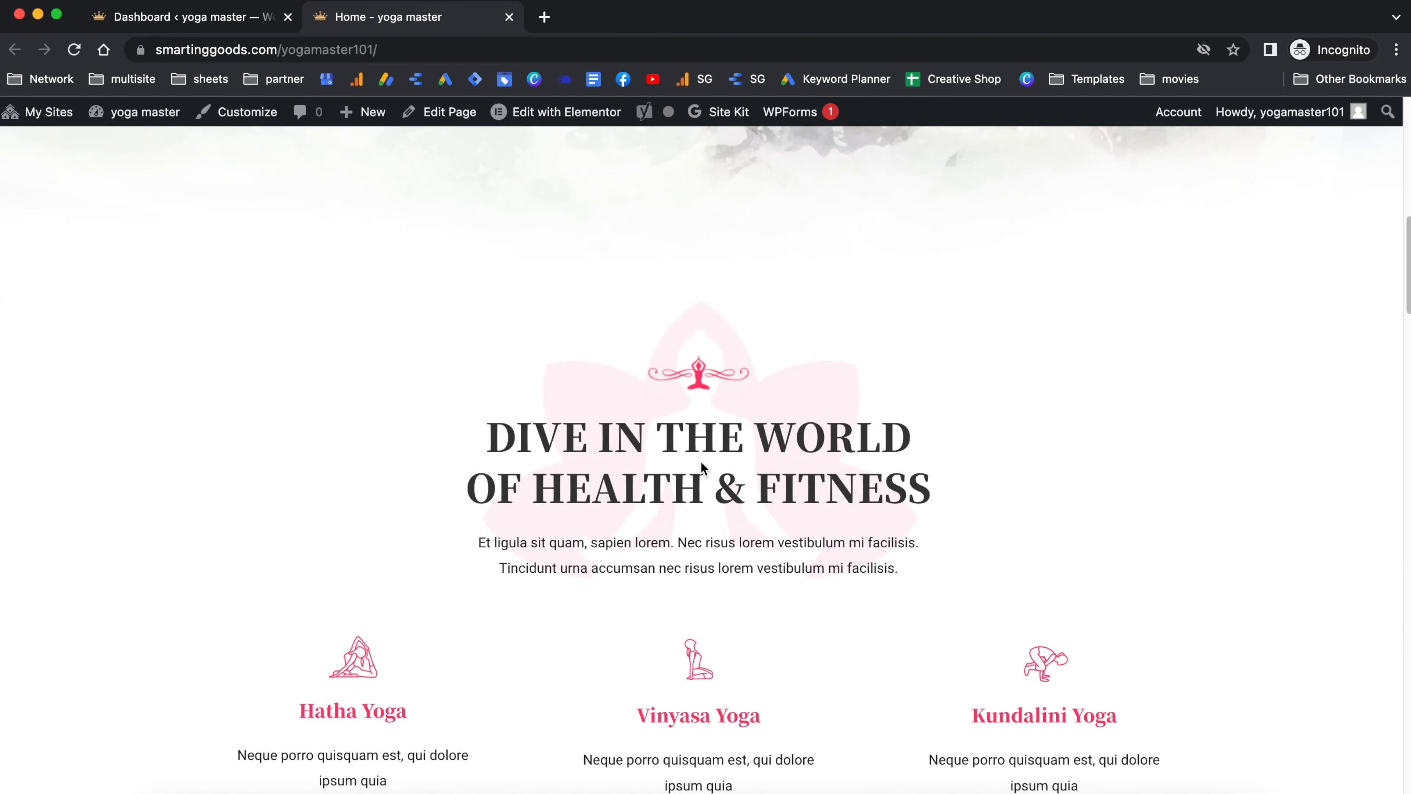
scroll(705, 461, "up", 10)
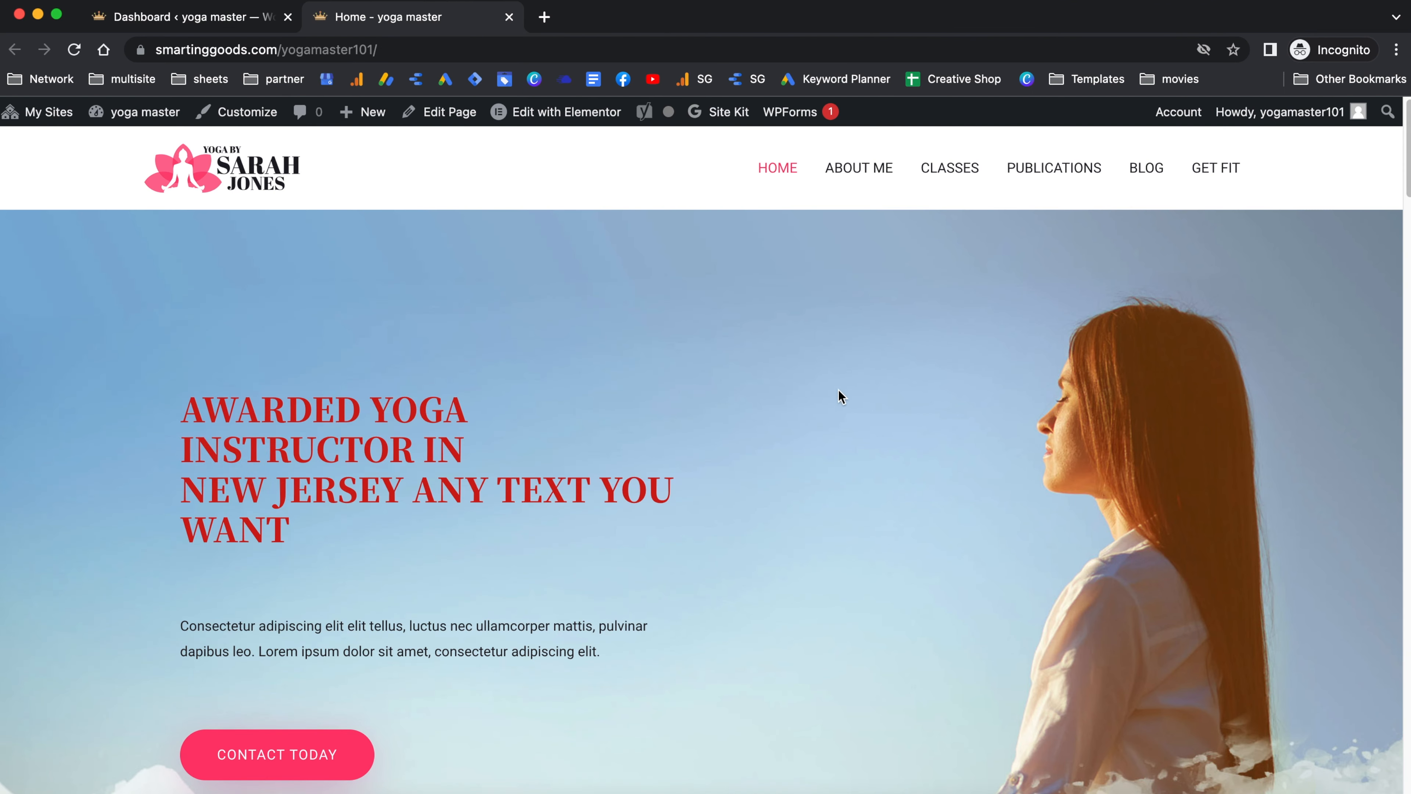
scroll(772, 413, "down", 5)
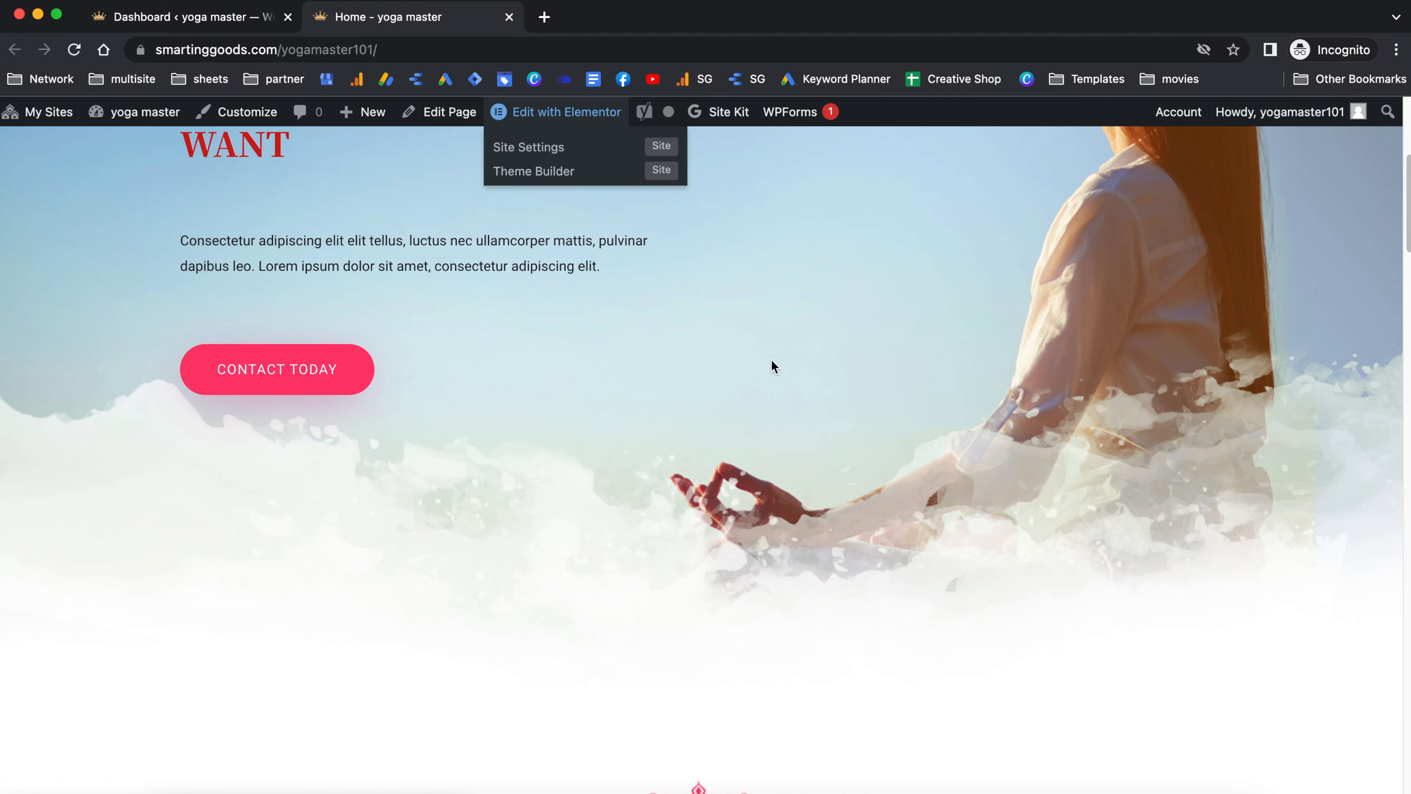
scroll(519, 378, "up", 5)
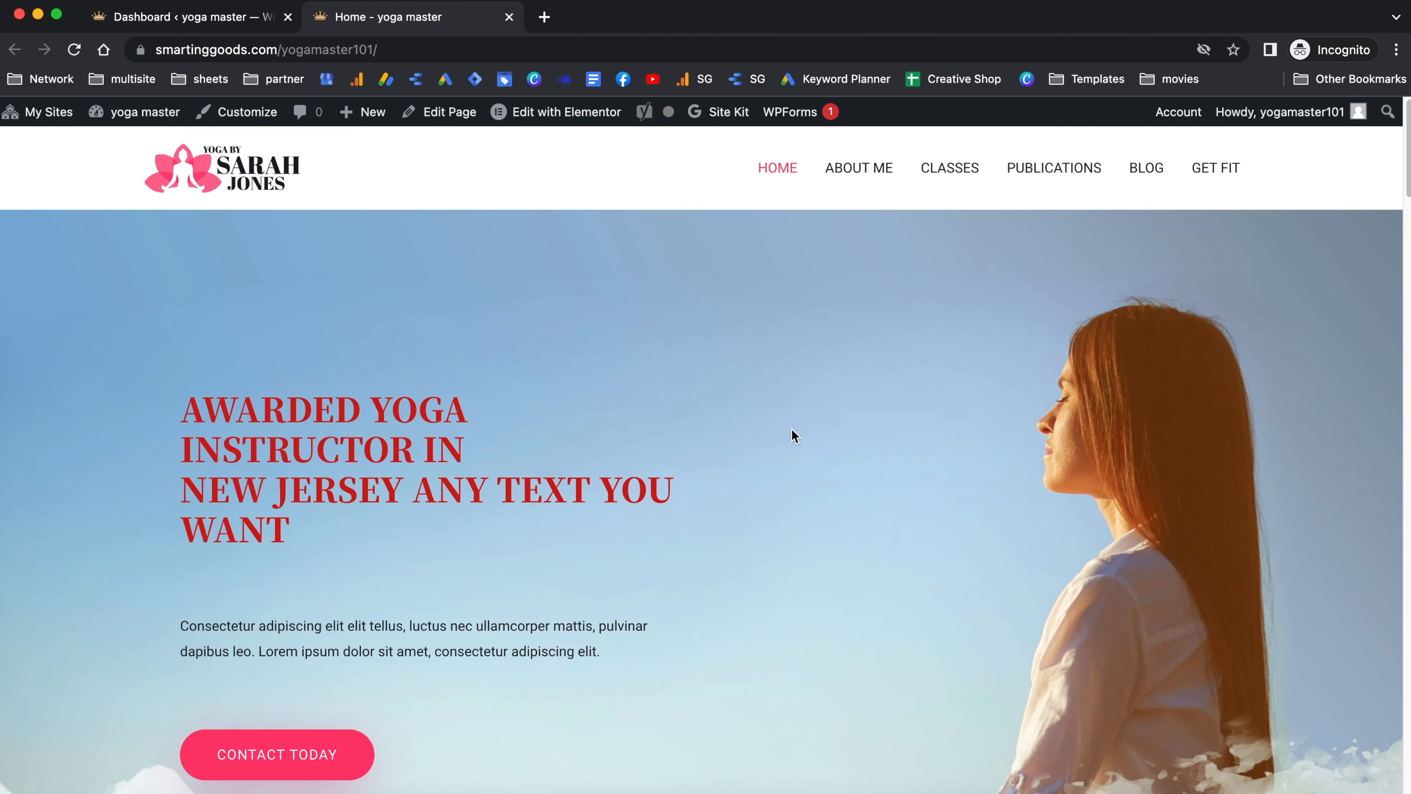
scroll(935, 396, "down", 4)
scroll(933, 390, "down", 2)
scroll(847, 463, "up", 6)
scroll(732, 537, "down", 15)
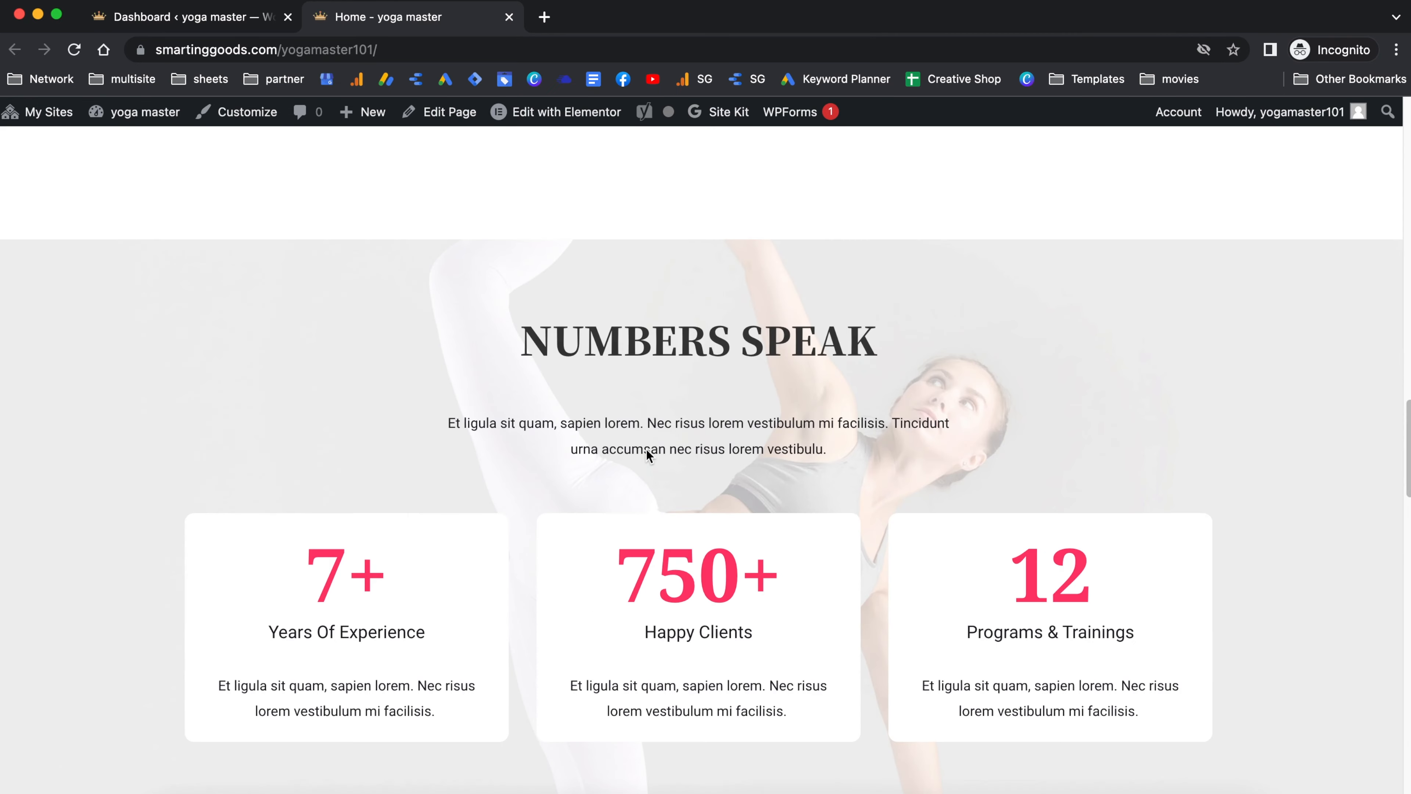
scroll(645, 453, "up", 15)
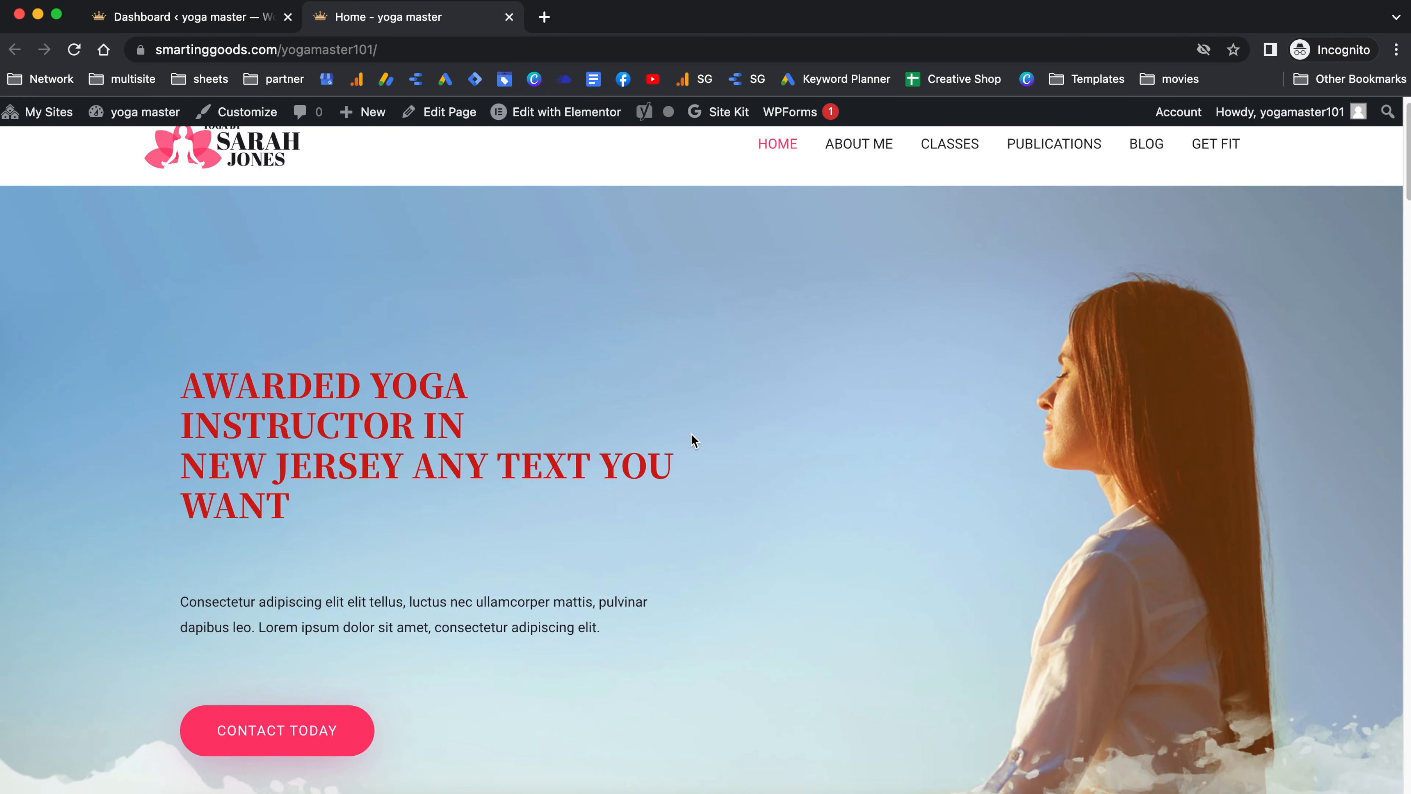
scroll(708, 445, "up", 1)
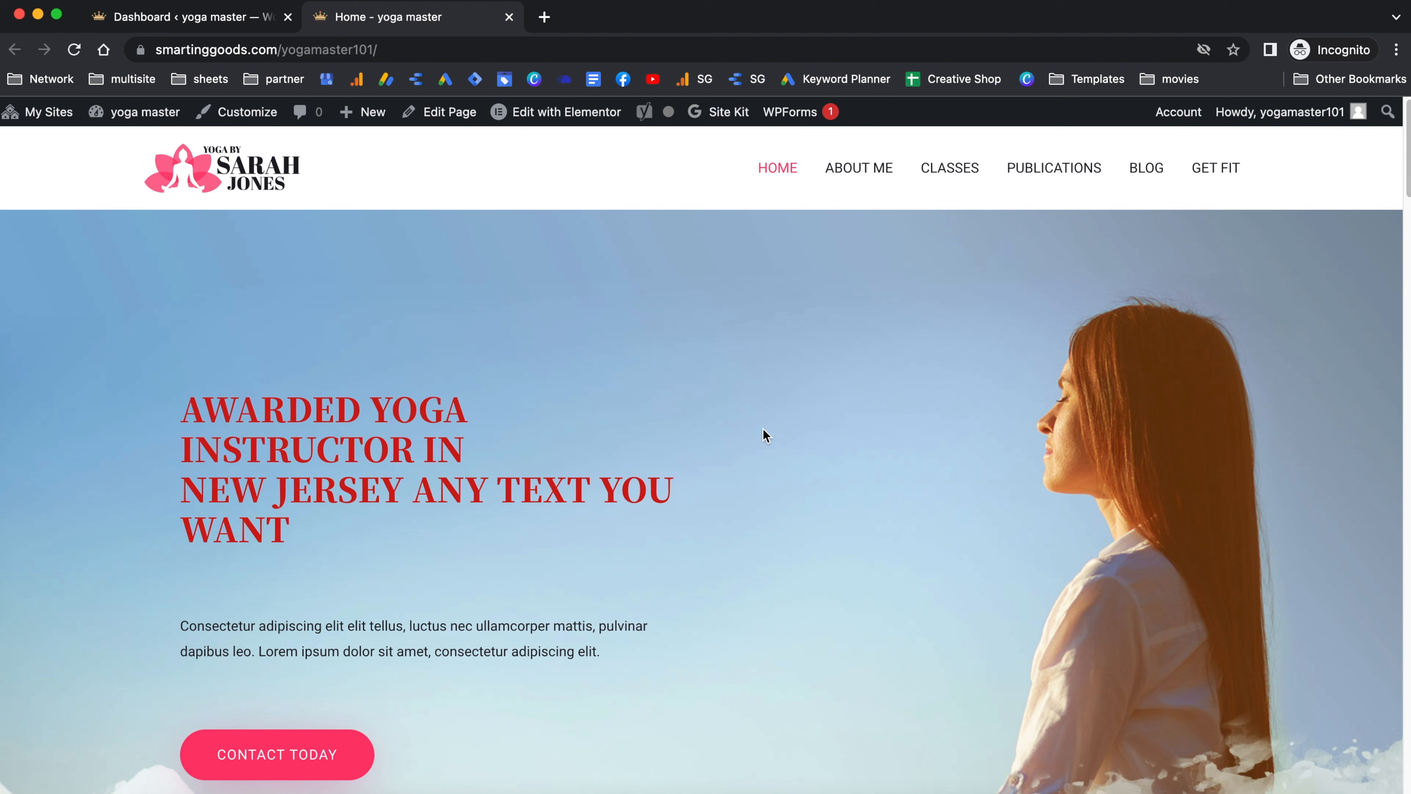